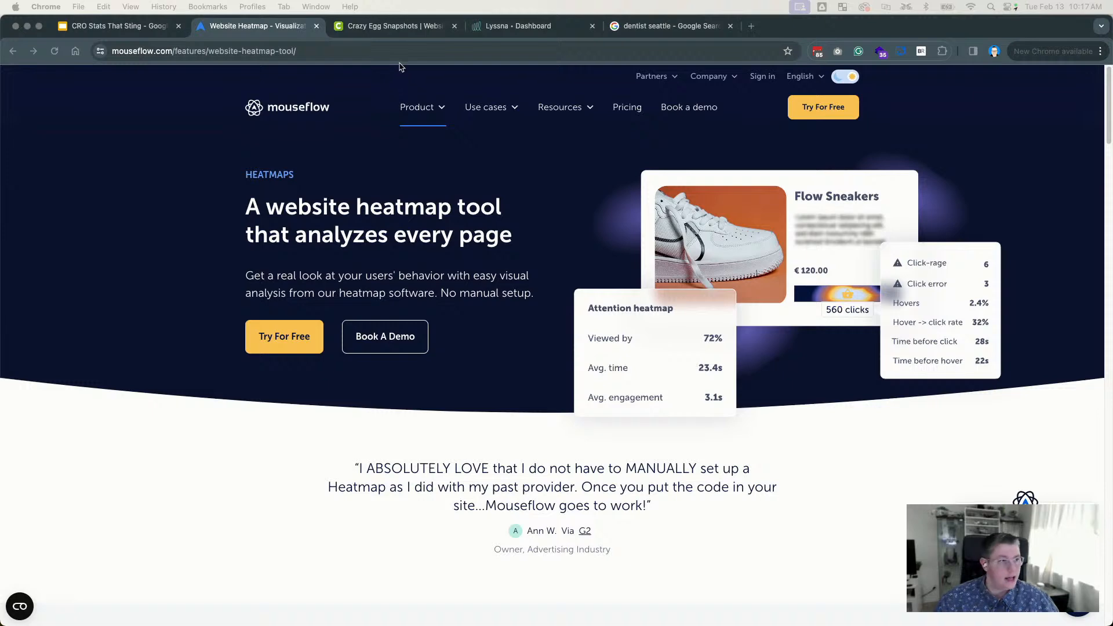
Step: Switch to the Crazy Egg Snapshots page, dismiss its cookie notice and review the snapshot overview through the Heatmap Report section
click(409, 30)
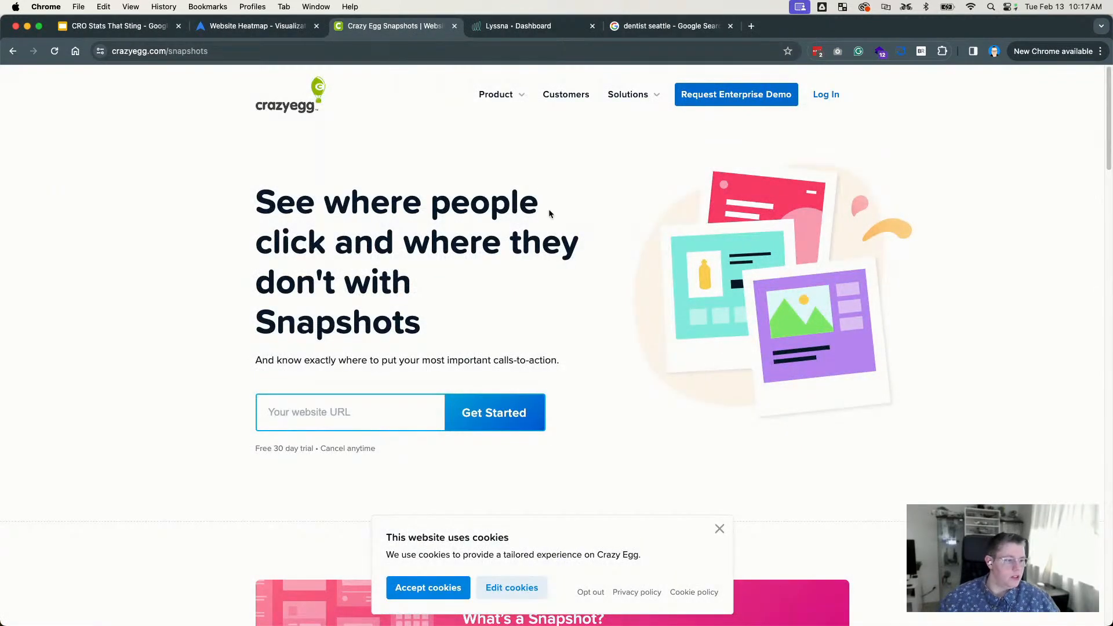
scroll(551, 211, down, 5)
click(719, 528)
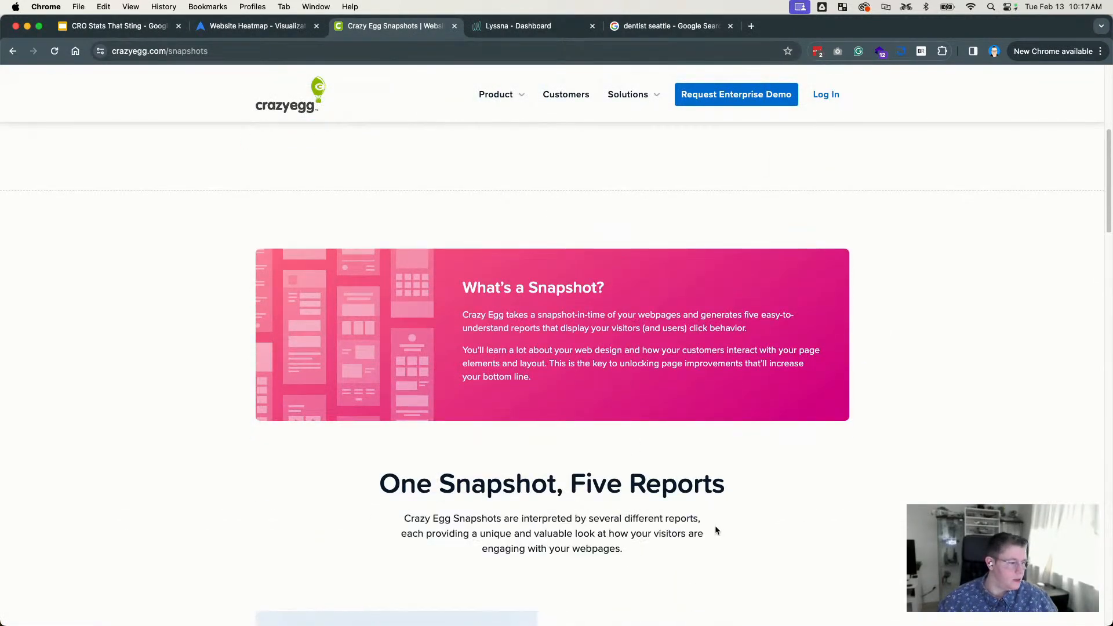
scroll(605, 441, down, 5)
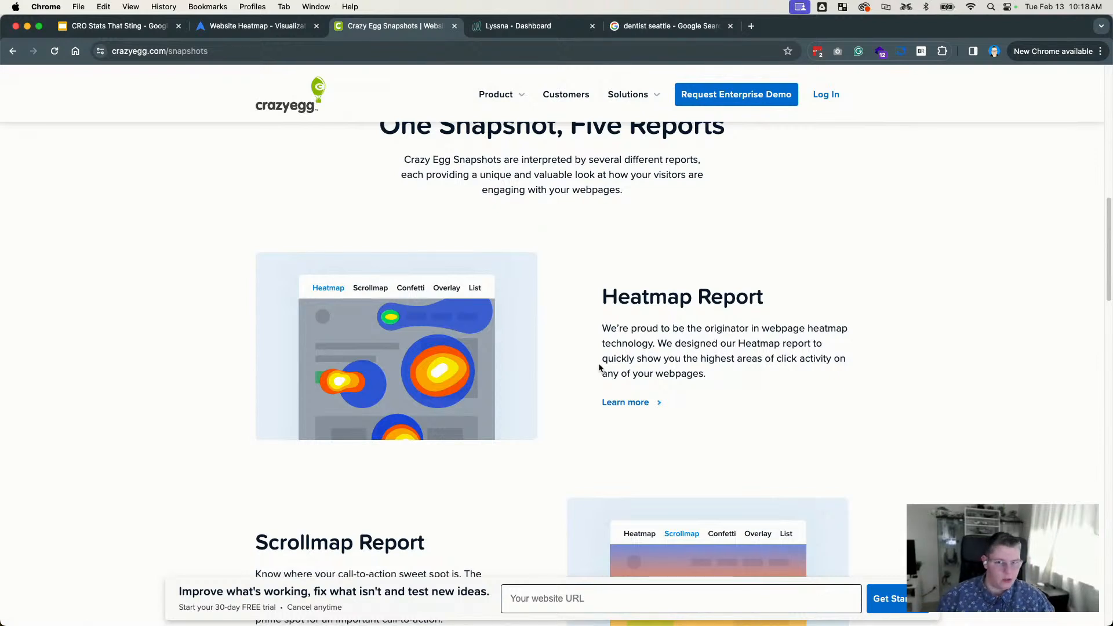
Step: Switch to the Lyssna dashboard and open the results of The Difference Preference Test
click(512, 26)
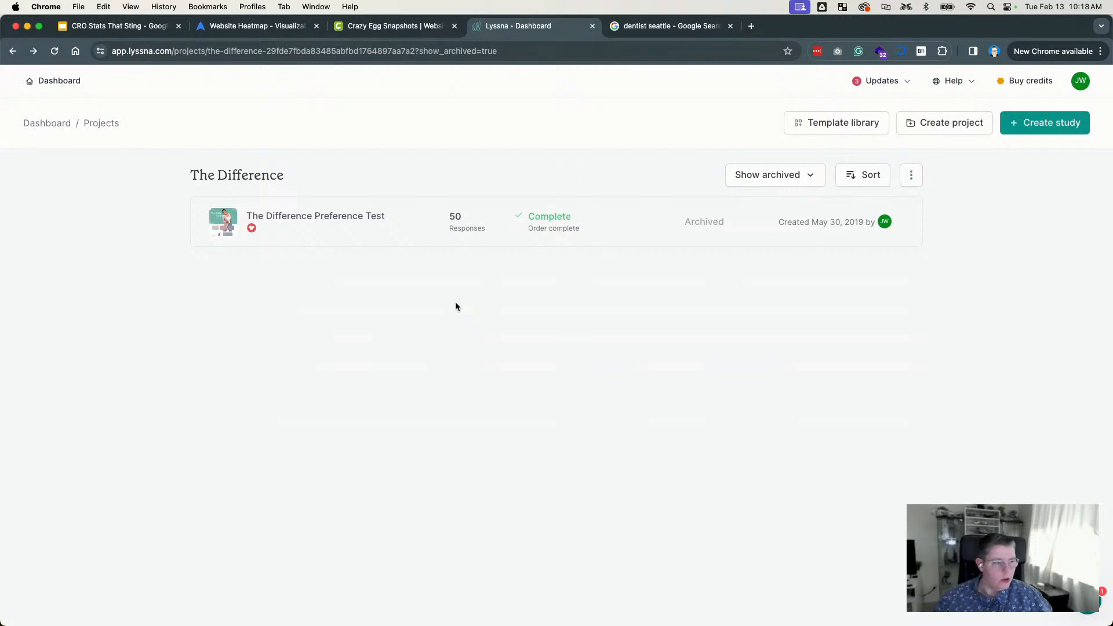
click(390, 241)
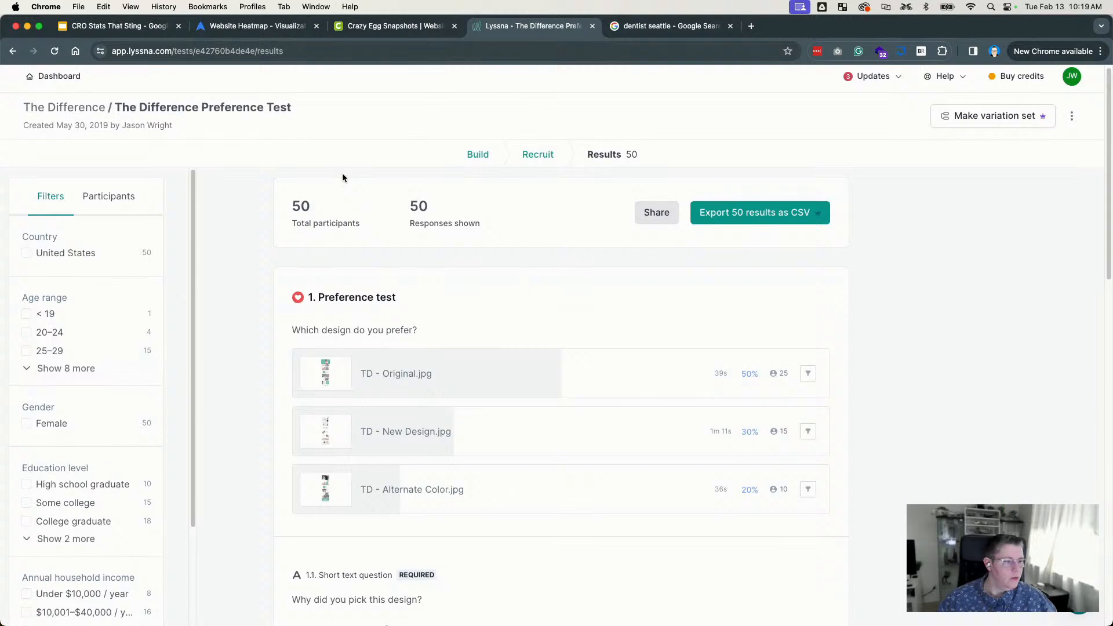
Step: Expand the TD - Alternate Color.jpg design in the preference test and examine it from hero section to footer
scroll(342, 172, down, 1)
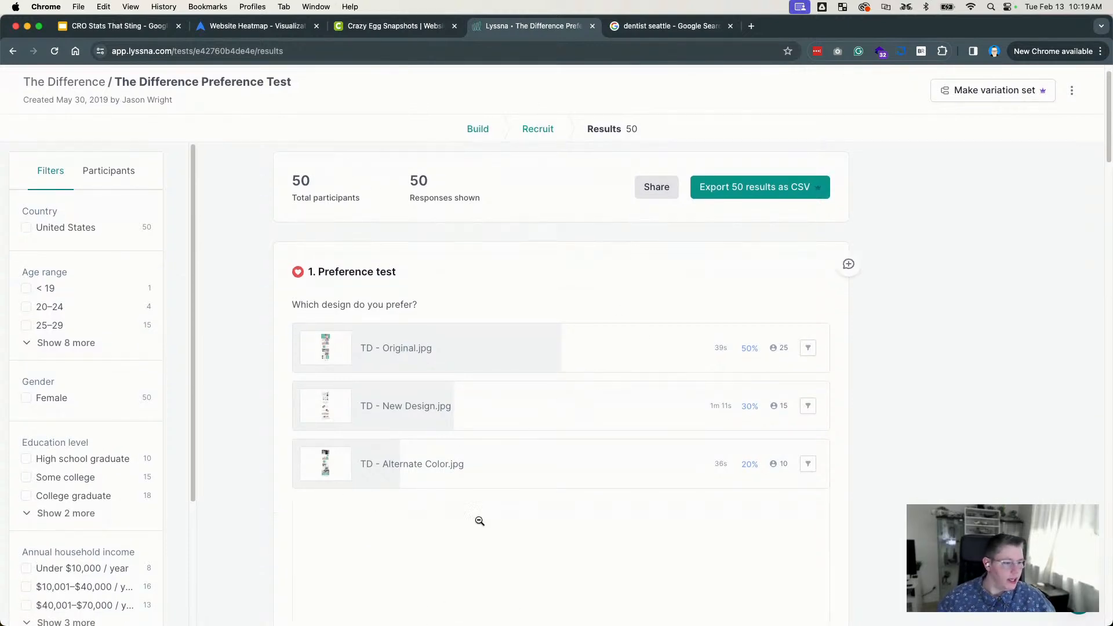
scroll(736, 418, down, 5)
scroll(886, 434, down, 2)
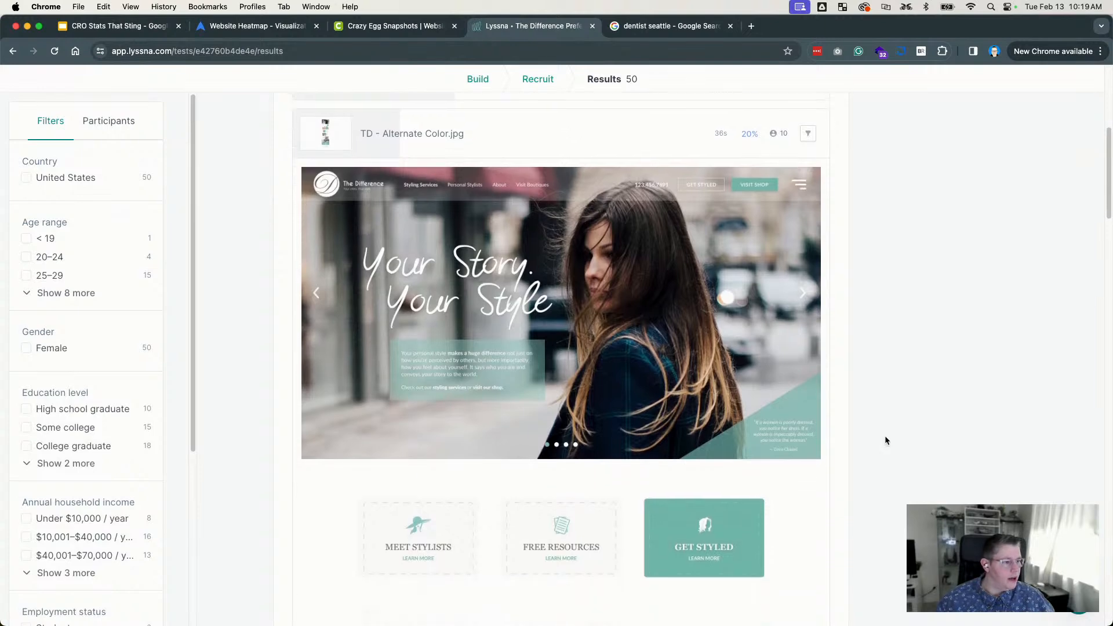
scroll(805, 442, down, 4)
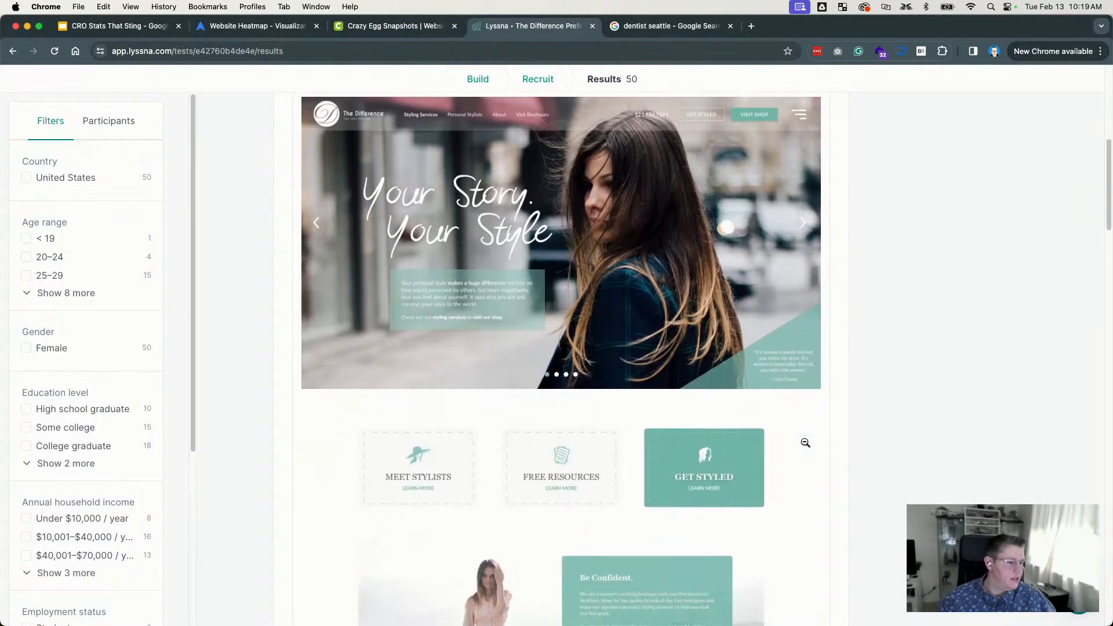
scroll(805, 442, down, 10)
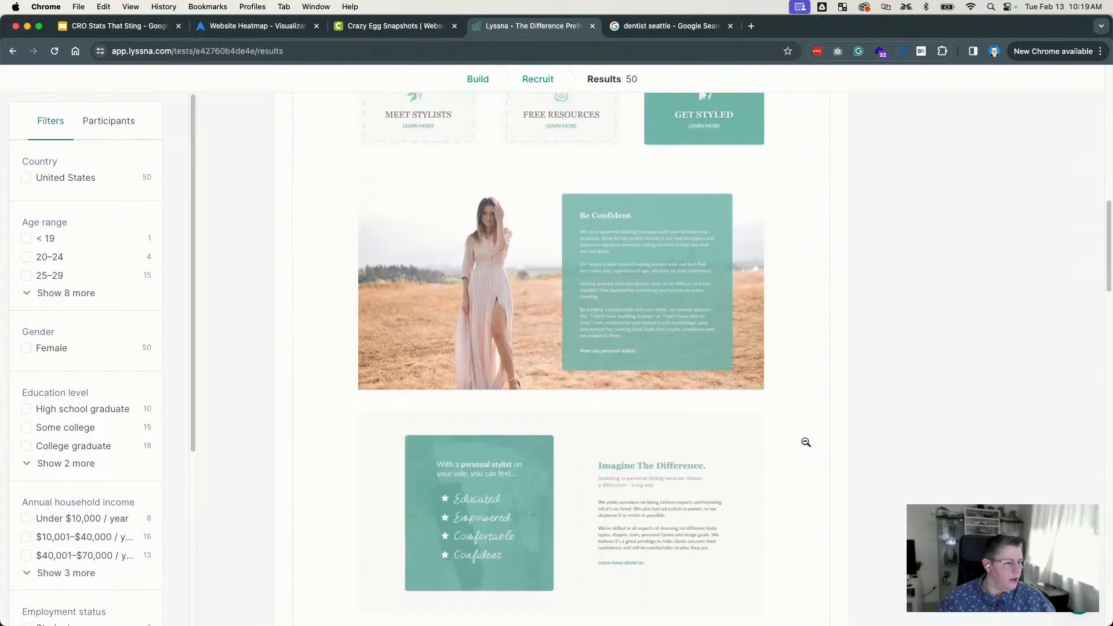
scroll(806, 441, down, 10)
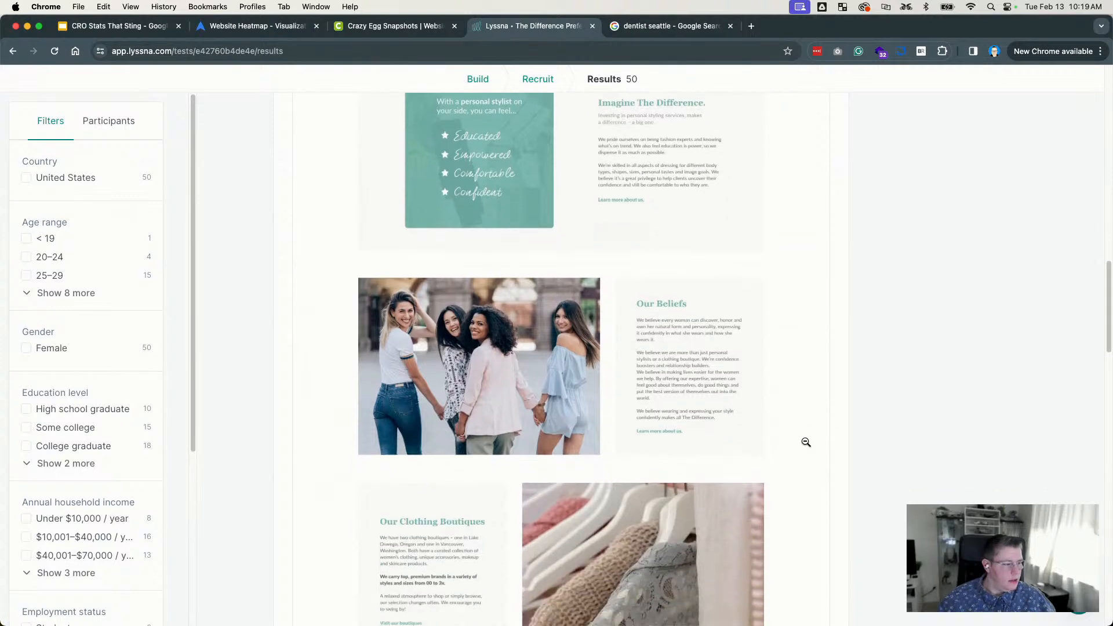
scroll(805, 442, down, 3)
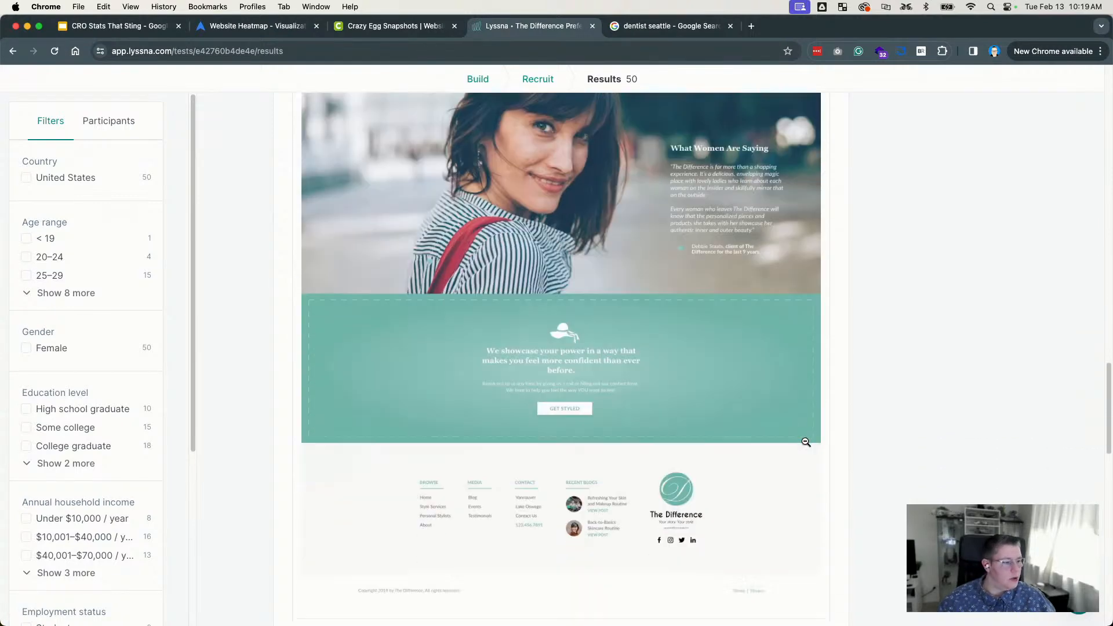
click(805, 440)
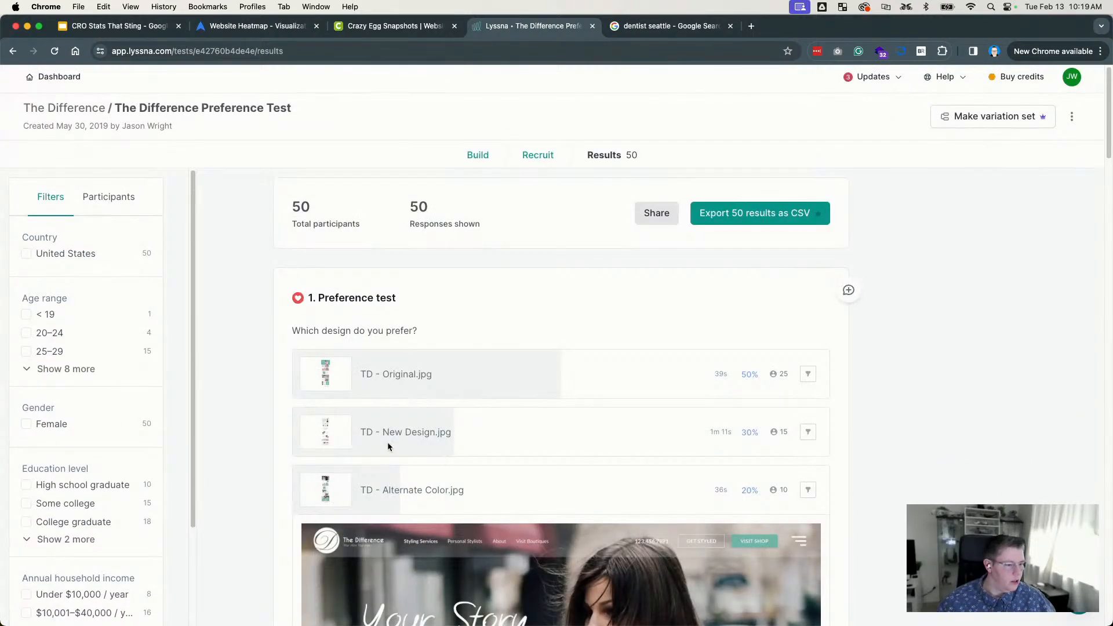
Step: Expand the TD - New Design.jpg preview and examine the whole page design, including its services, beliefs, boutiques and sign-up sections
click(337, 438)
scroll(688, 422, down, 5)
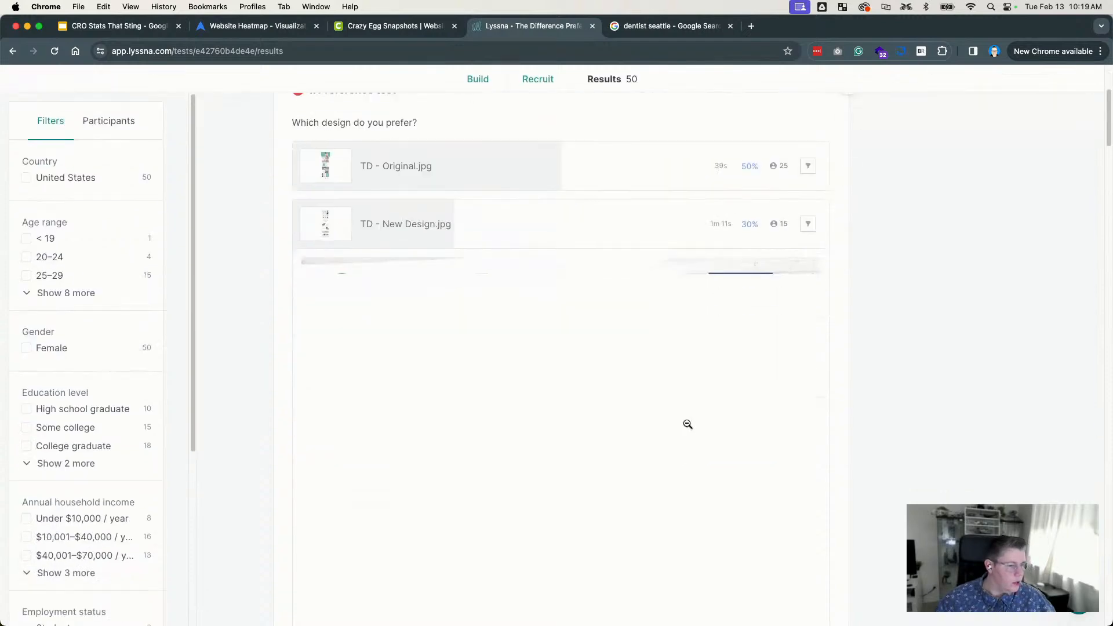
scroll(770, 406, down, 3)
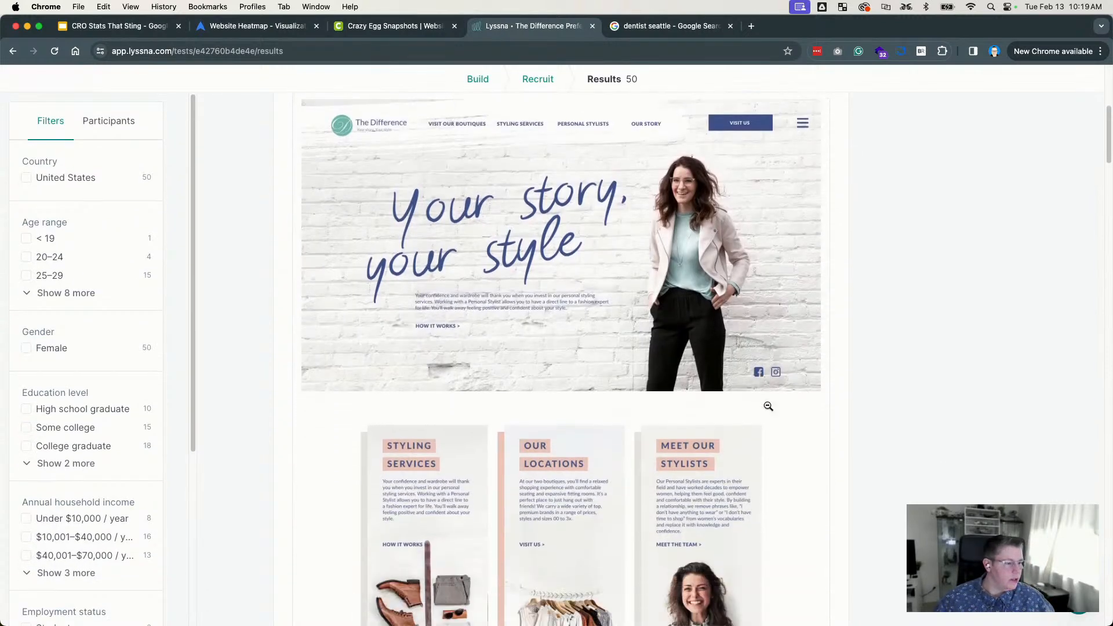
scroll(768, 406, down, 3)
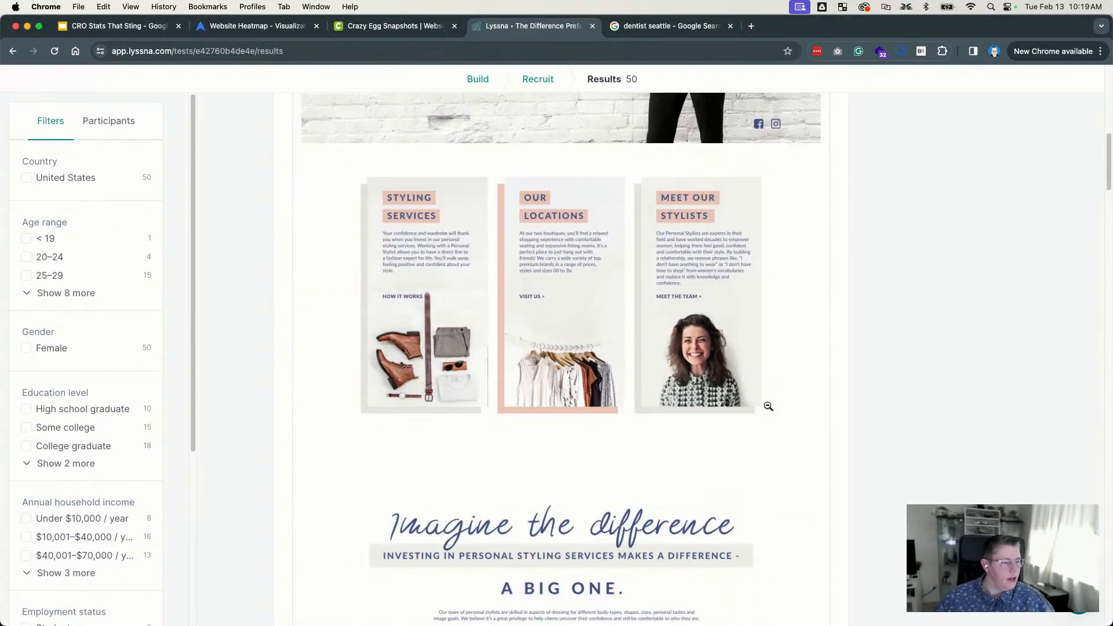
scroll(768, 406, down, 5)
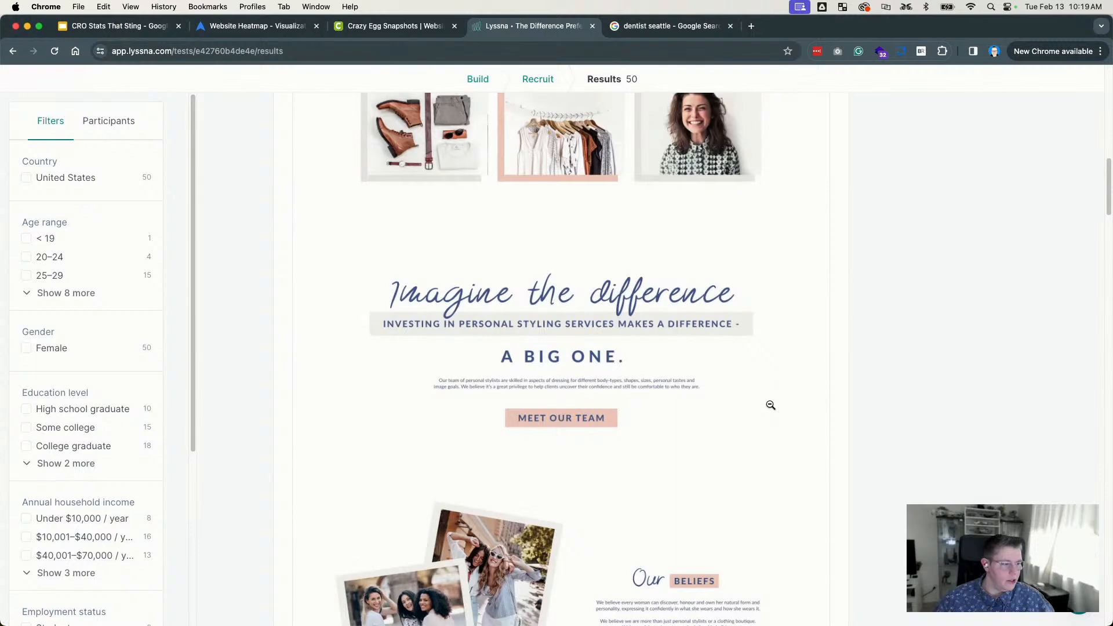
scroll(770, 404, down, 2)
scroll(770, 404, down, 8)
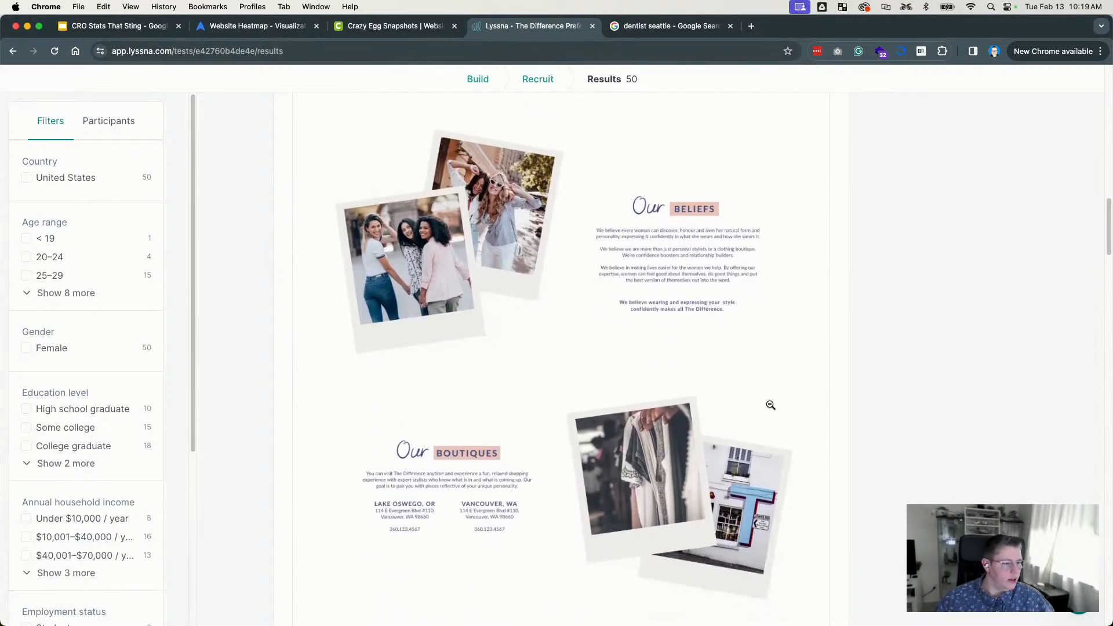
scroll(770, 404, down, 7)
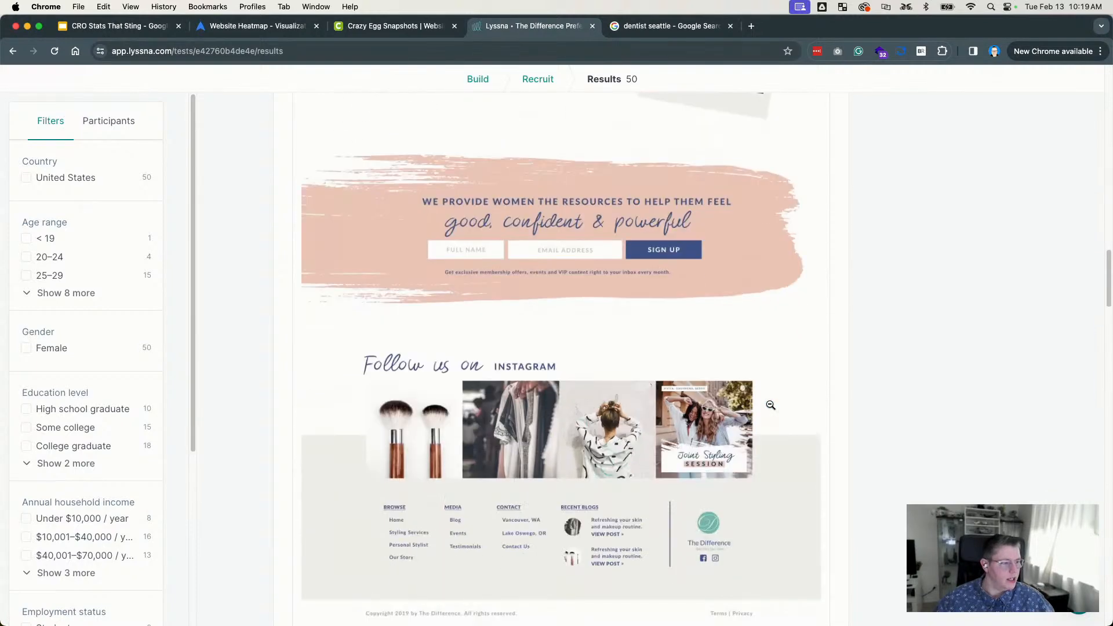
scroll(770, 404, up, 20)
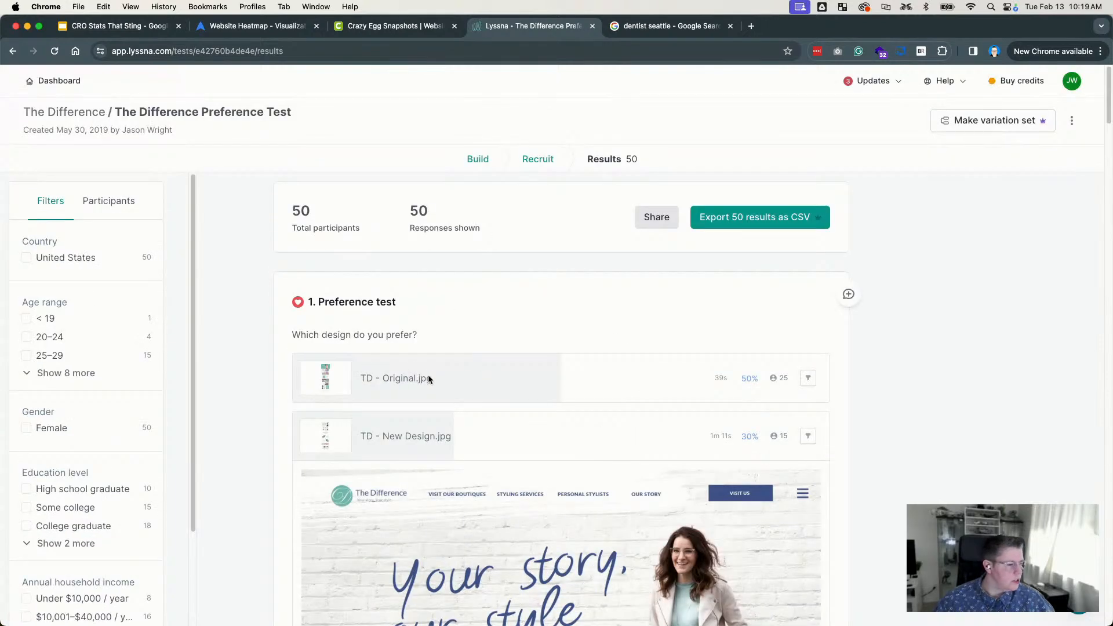
Step: Expand the TD - Original.jpg preview and examine the full design from the hero section down to the footer
click(321, 378)
scroll(651, 394, down, 5)
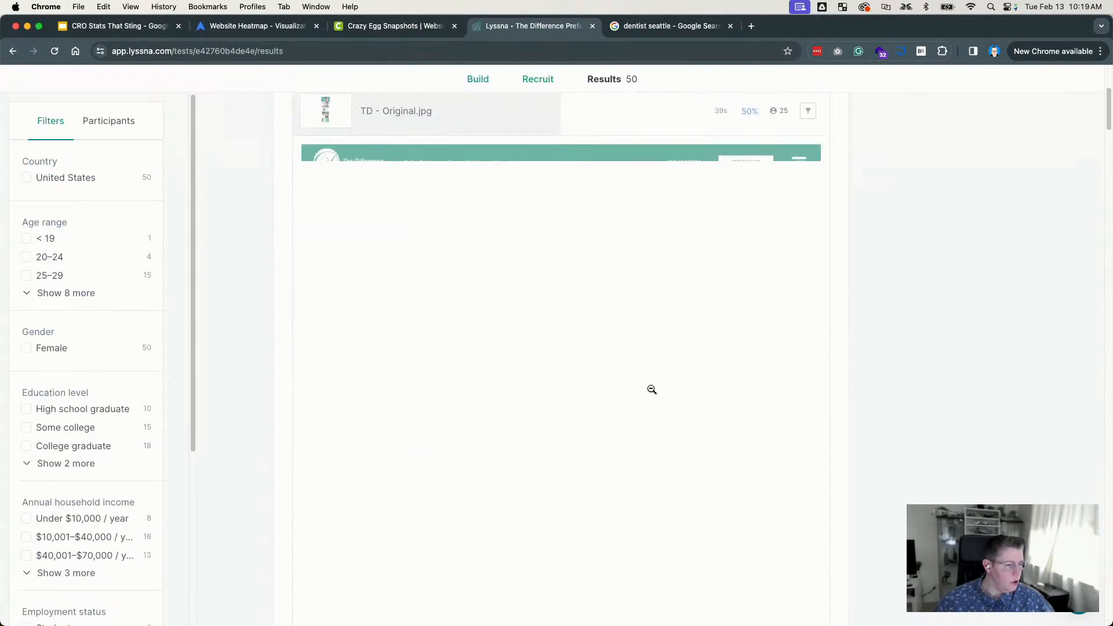
scroll(652, 388, down, 5)
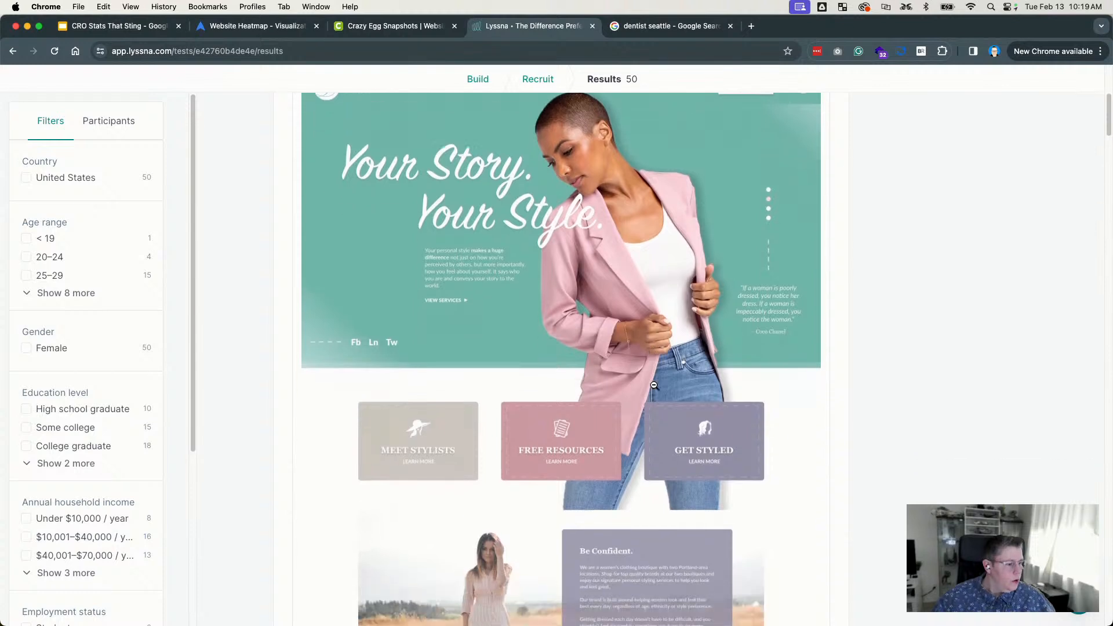
scroll(655, 385, down, 6)
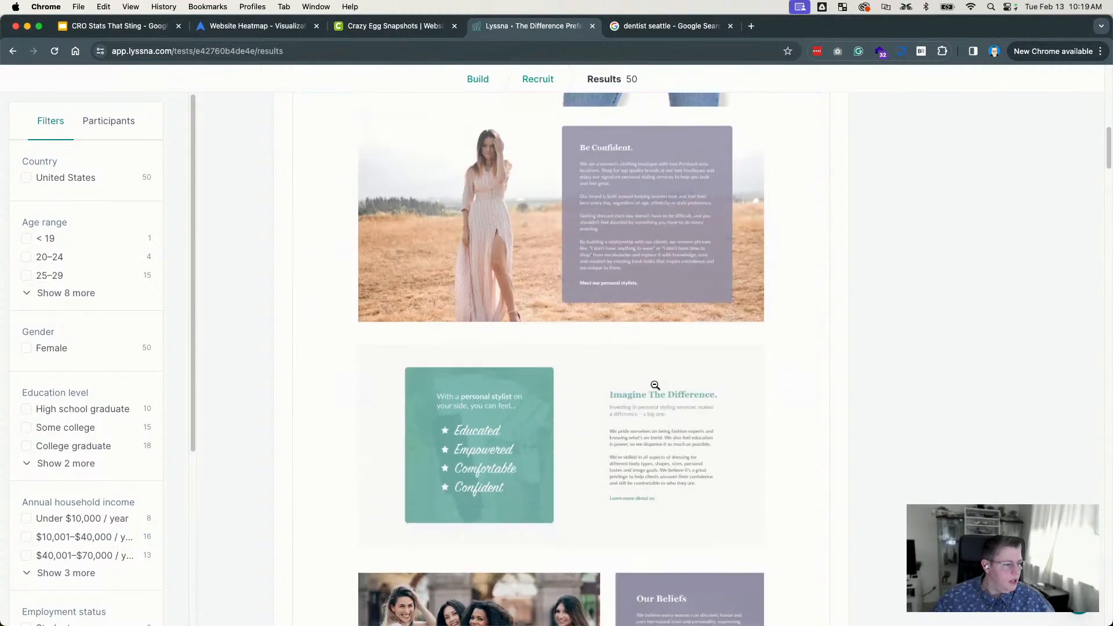
scroll(655, 384, down, 6)
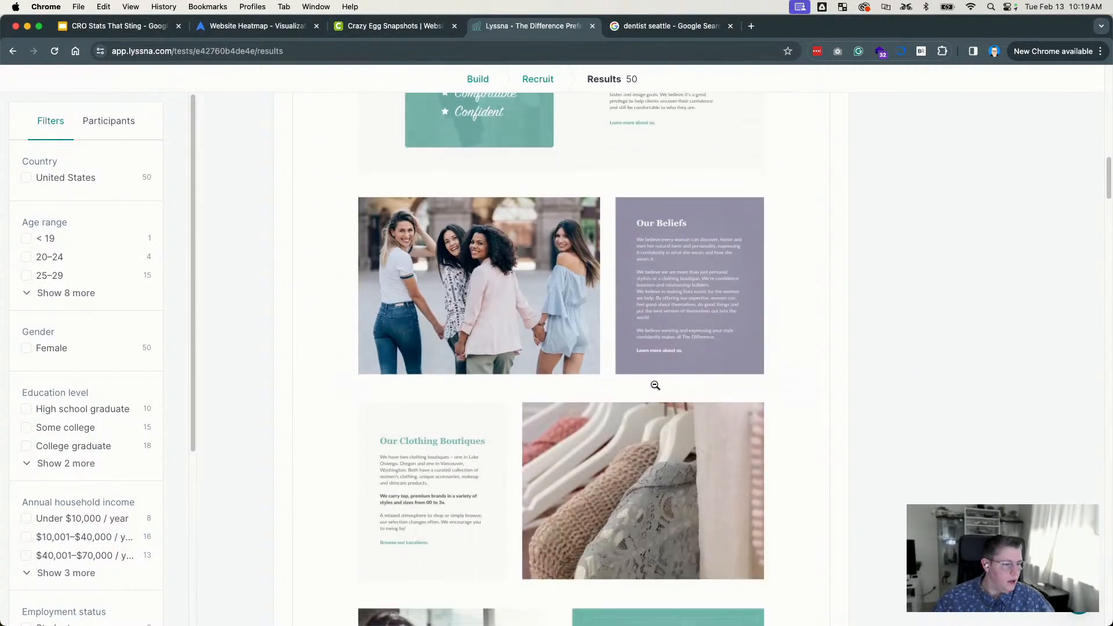
scroll(656, 384, down, 4)
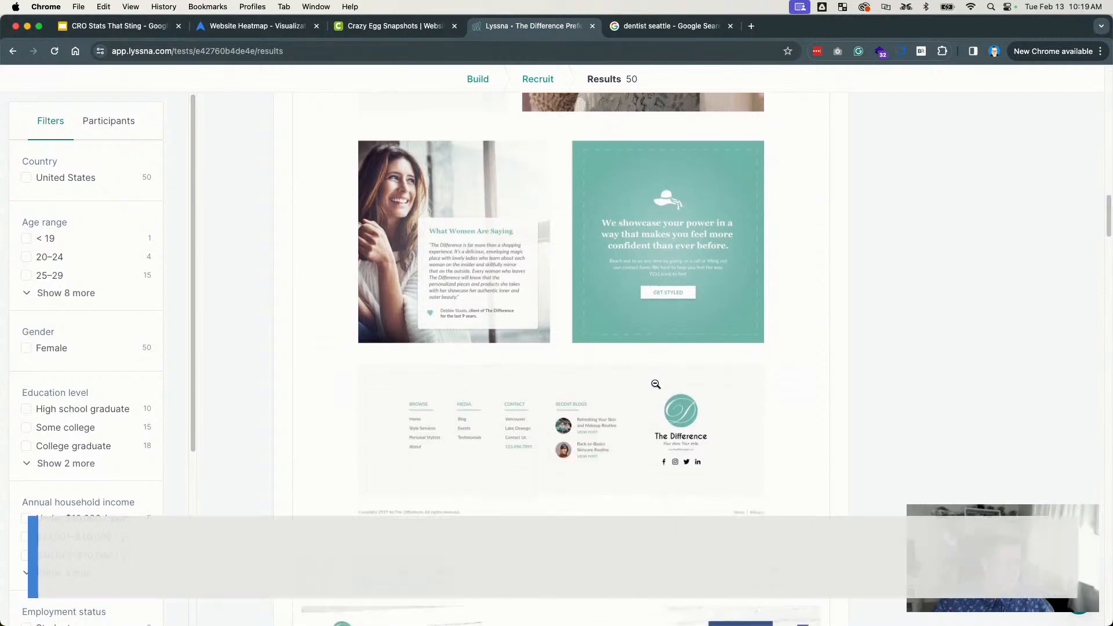
scroll(655, 385, up, 18)
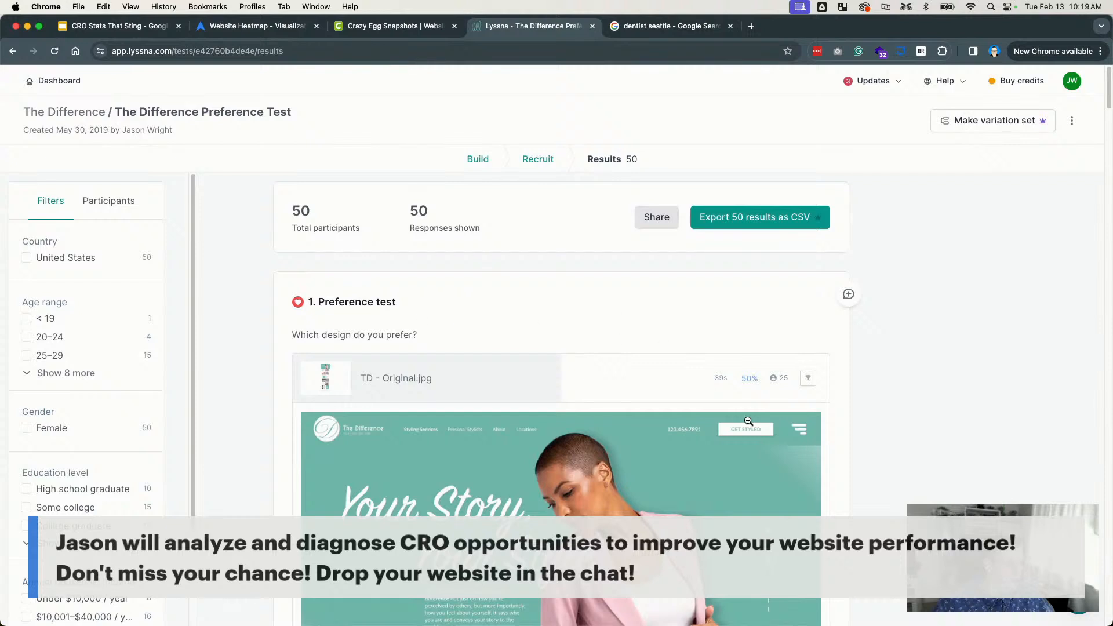
Step: Collapse the Original and New Design previews in the preference test results
click(345, 389)
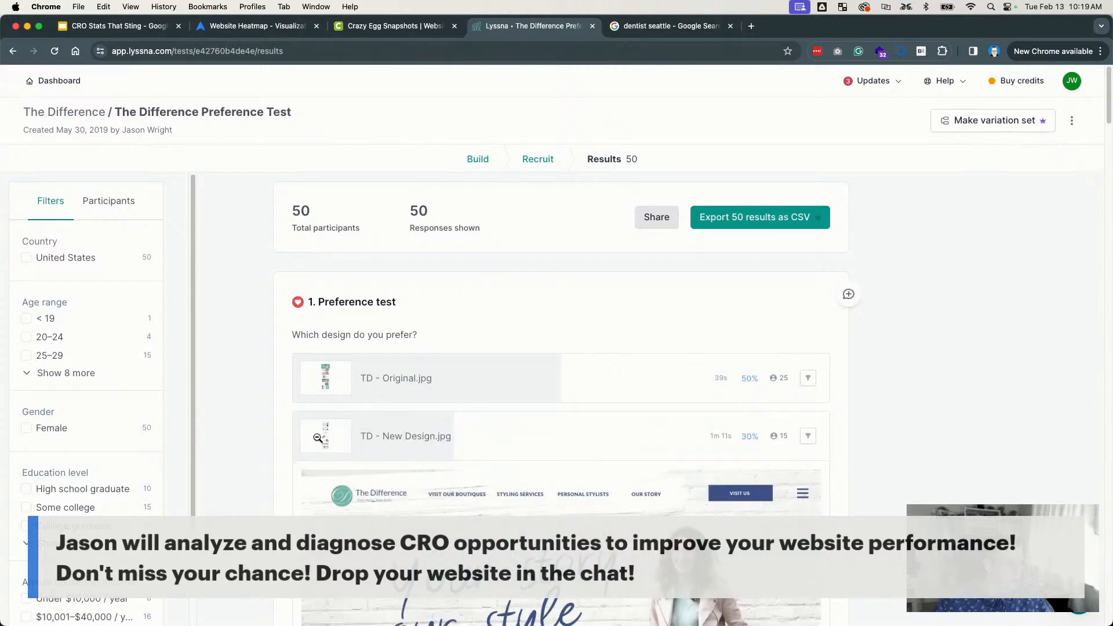
click(327, 435)
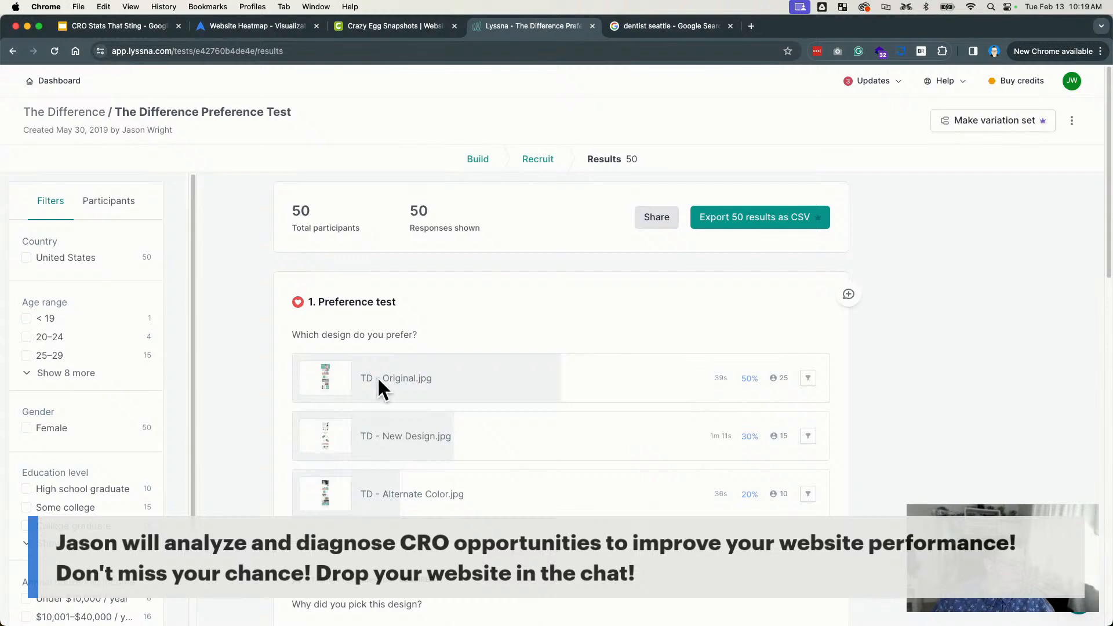
Step: Compare the Alternate Color, Original and New Design previews by briefly reopening each one, leaving all three collapsed
scroll(435, 432, down, 3)
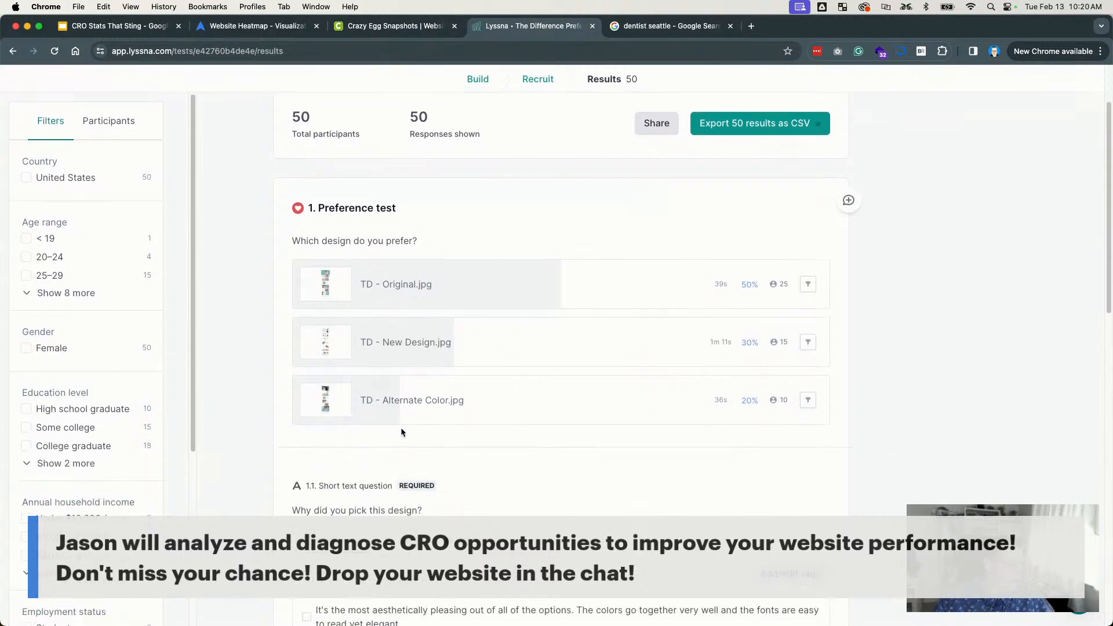
click(322, 401)
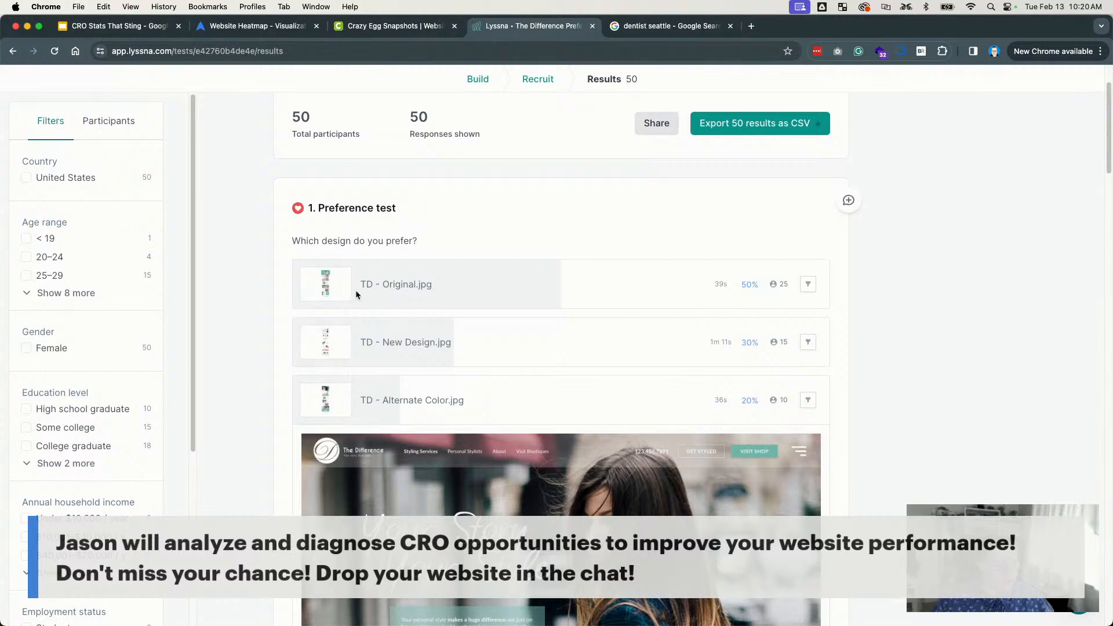
click(328, 288)
click(332, 285)
click(326, 340)
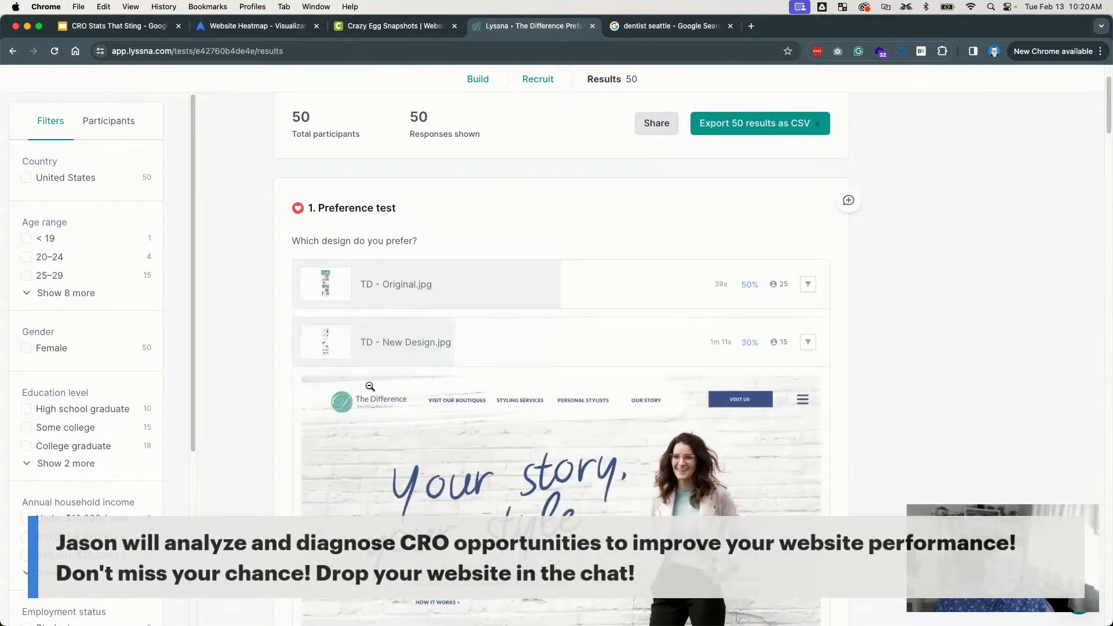
click(330, 346)
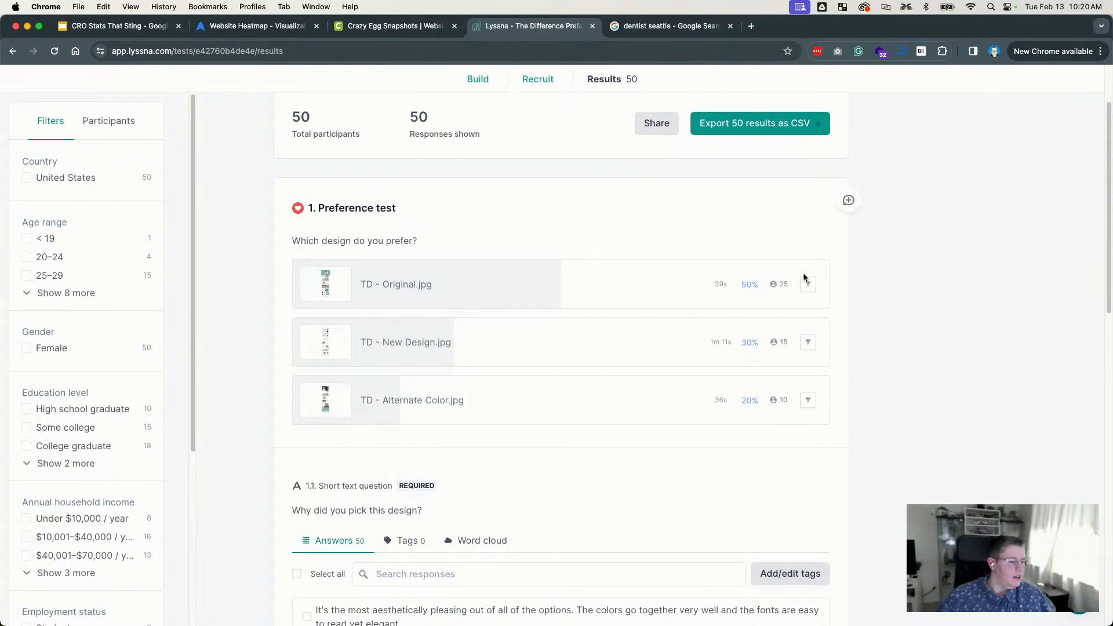
Step: Read the participants' answers to "Why did you pick this design?" and return to the preference percentages for the three designs
scroll(761, 293, down, 4)
scroll(652, 398, down, 2)
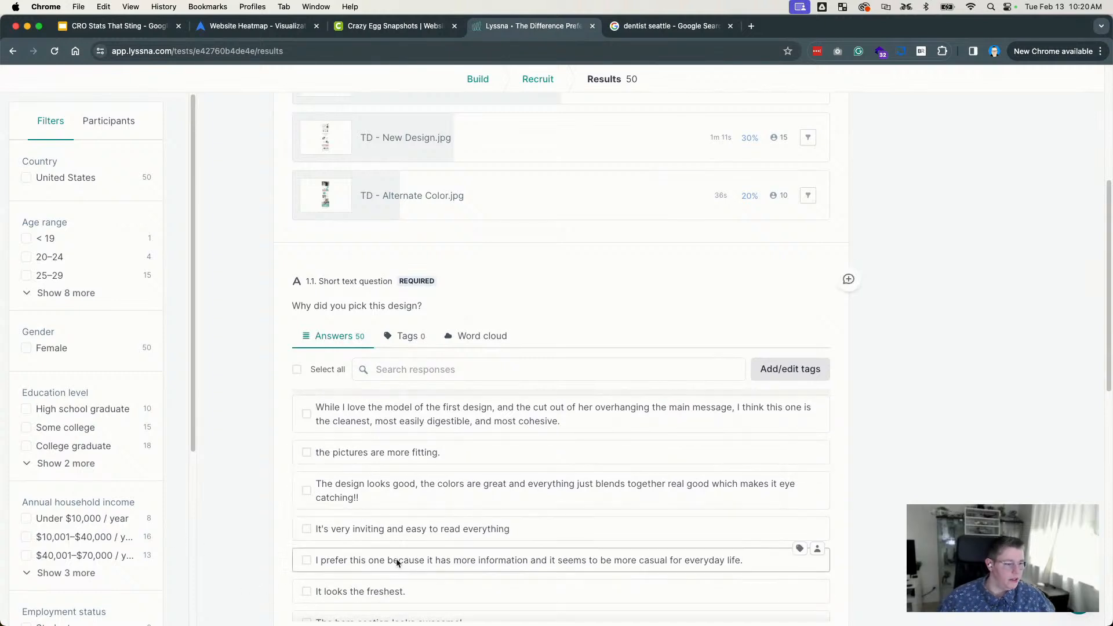
scroll(677, 478, down, 2)
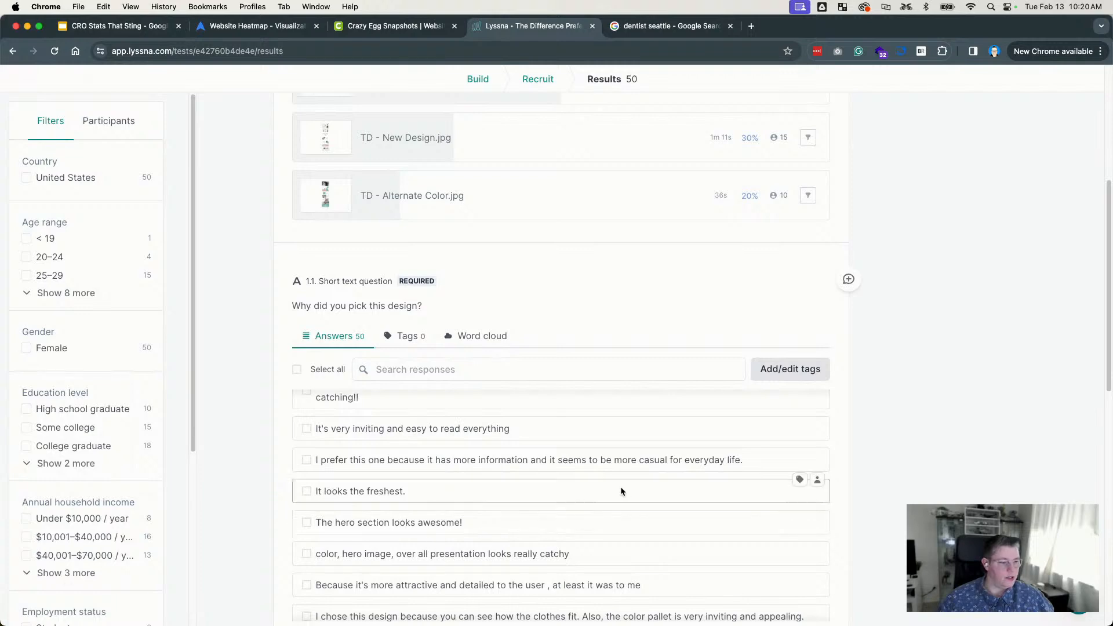
scroll(627, 473, up, 8)
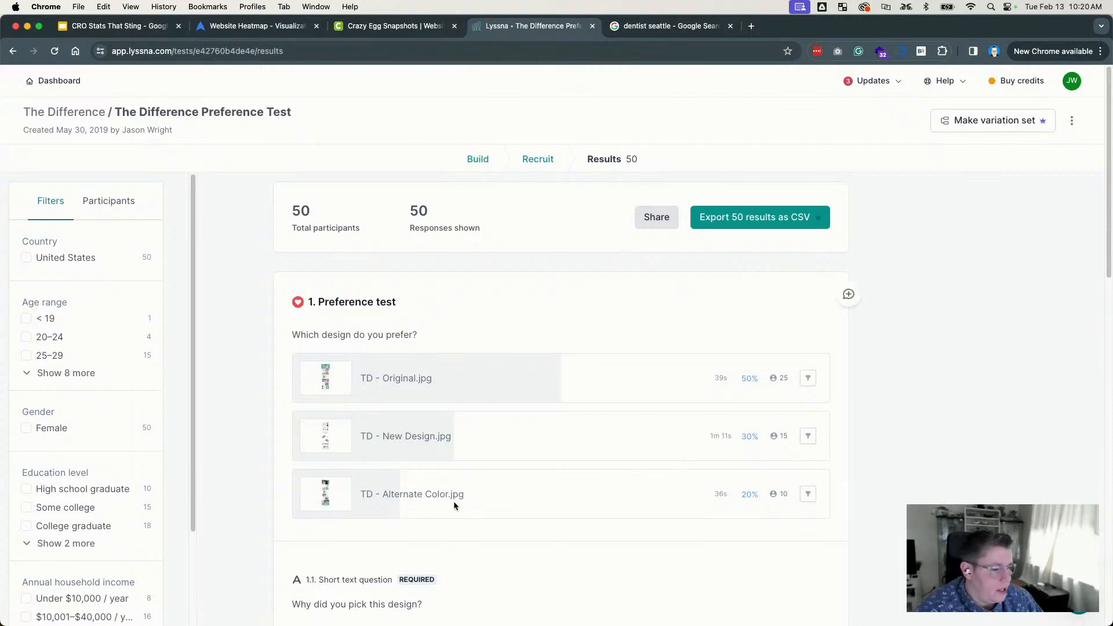
scroll(454, 505, down, 3)
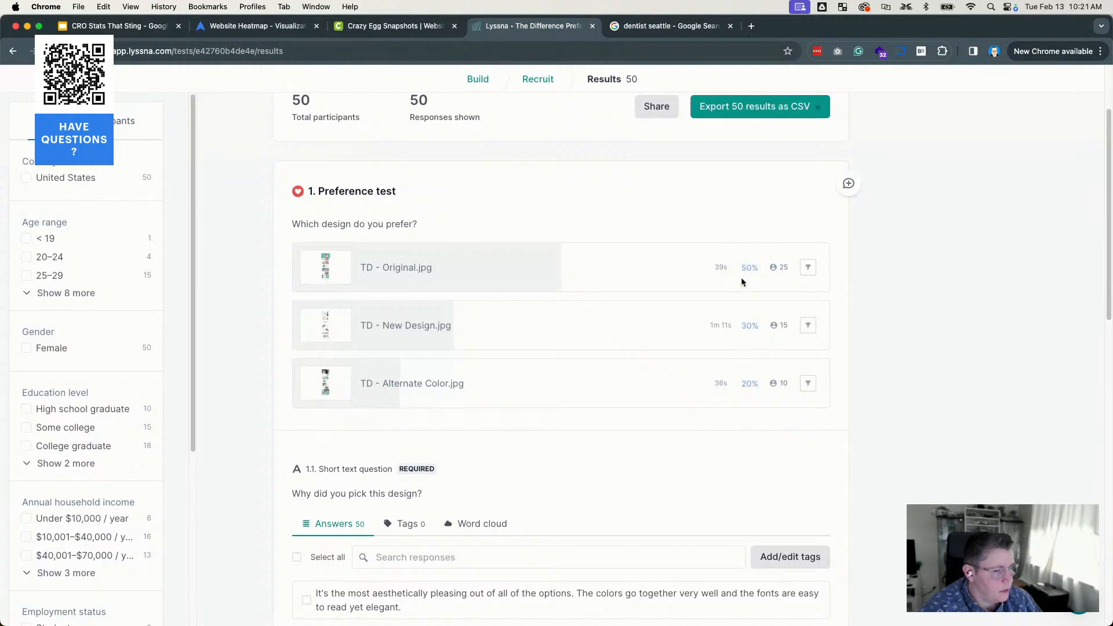
scroll(638, 332, up, 1)
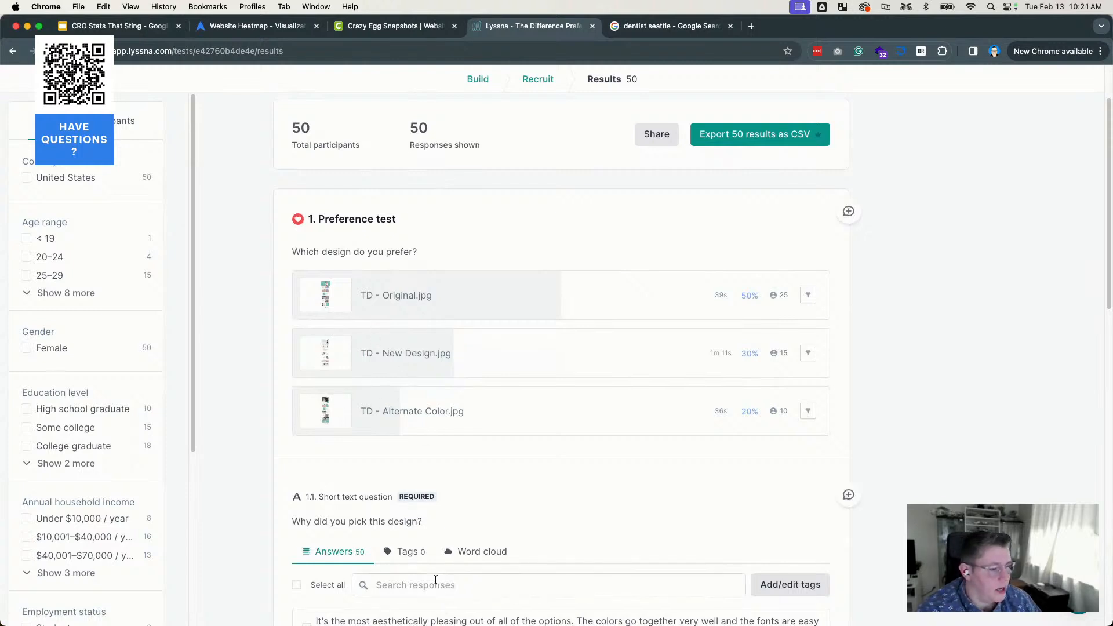
scroll(435, 580, down, 4)
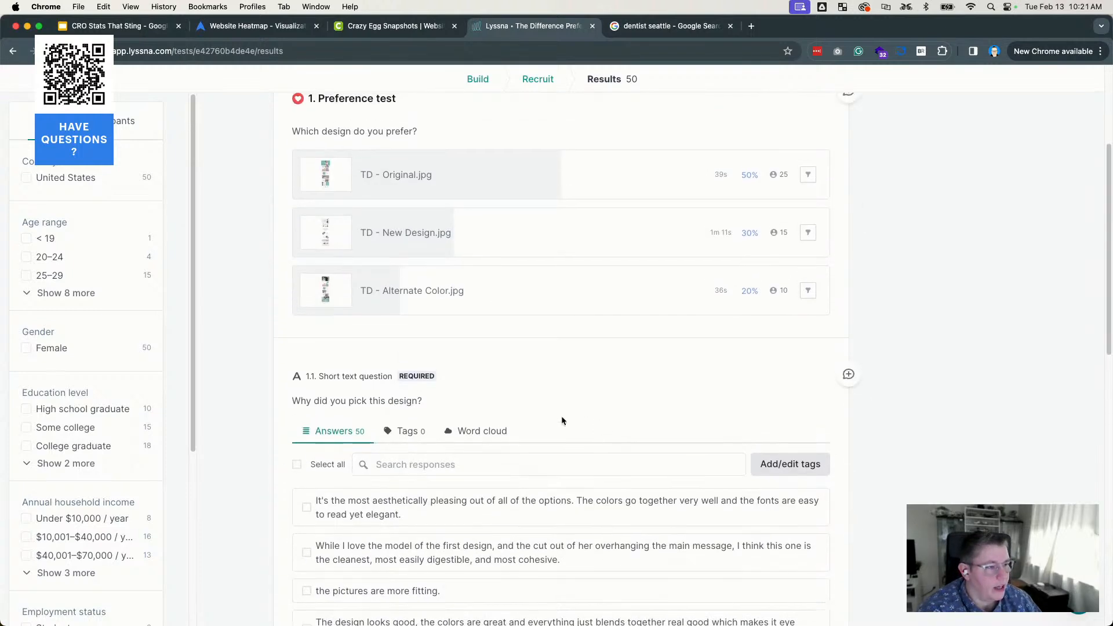
scroll(406, 197, up, 3)
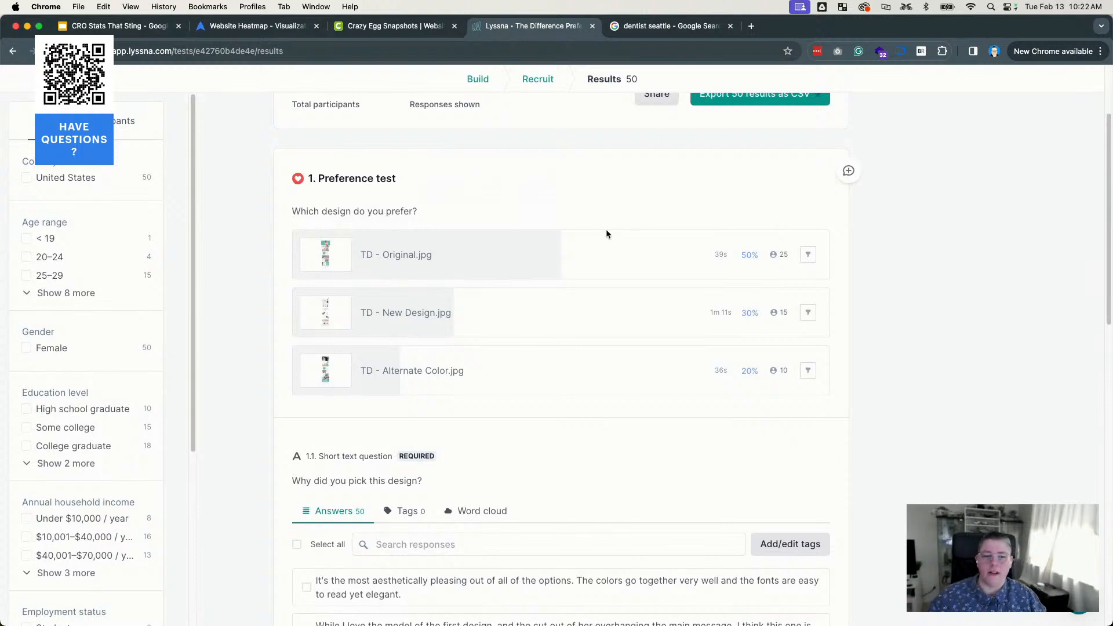
scroll(655, 203, up, 3)
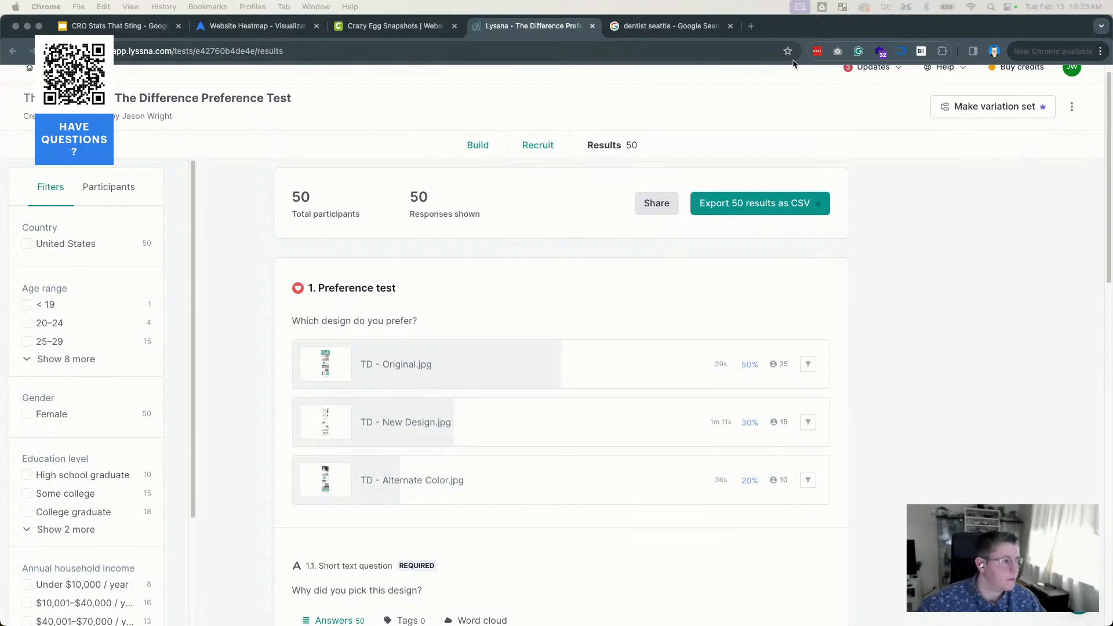
Step: Switch to the Google results for "dentist seattle" and look through the sponsored, Places and organic listings for example dental websites
click(666, 26)
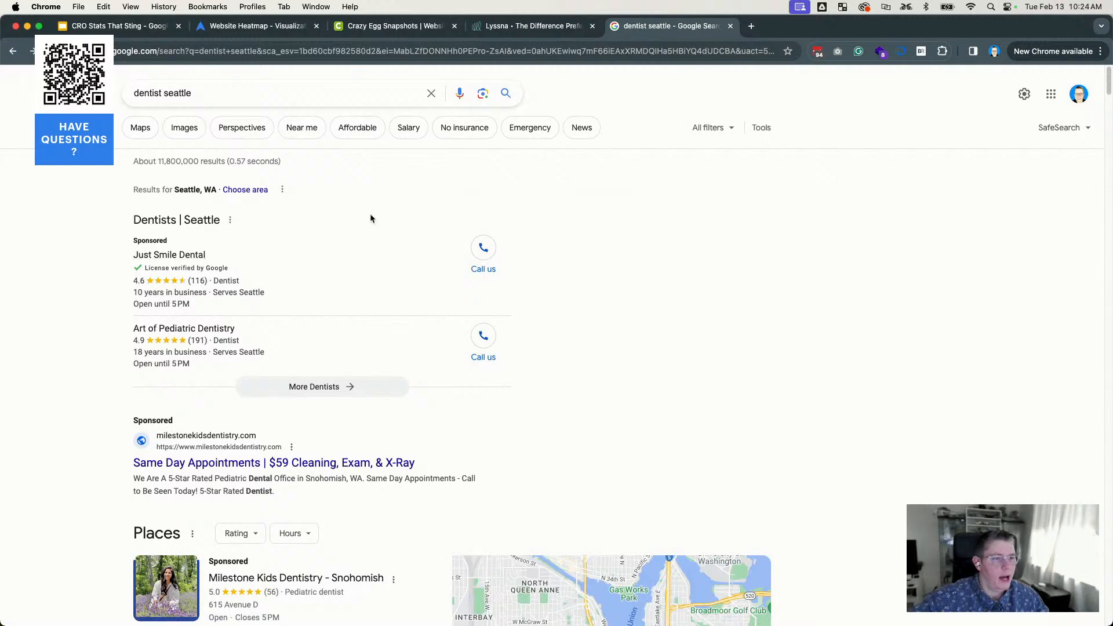
scroll(385, 220, down, 5)
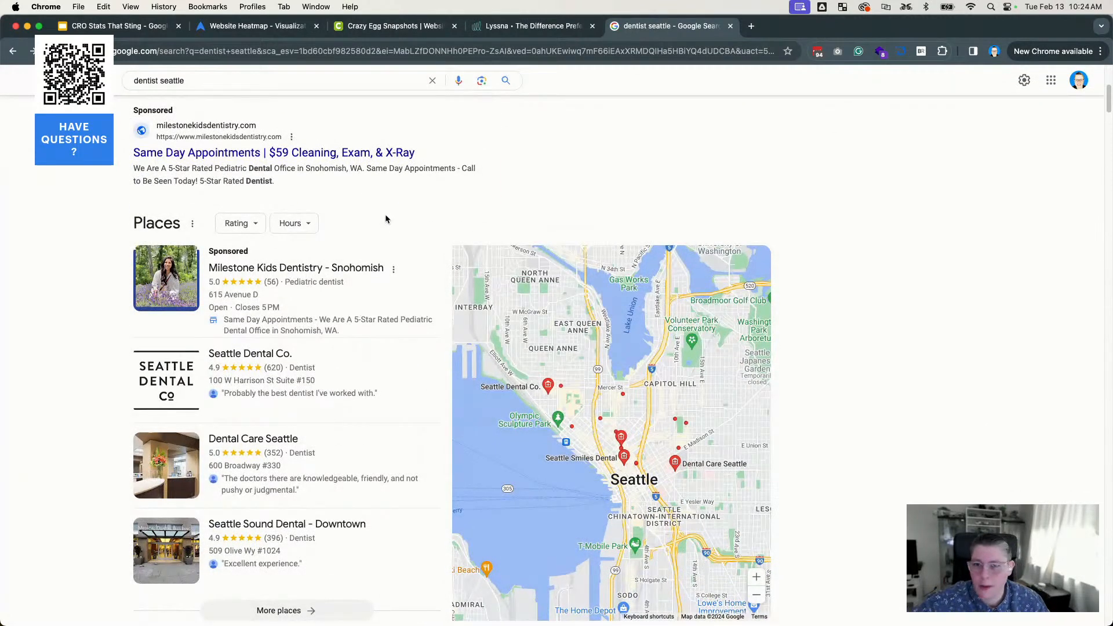
scroll(386, 219, down, 3)
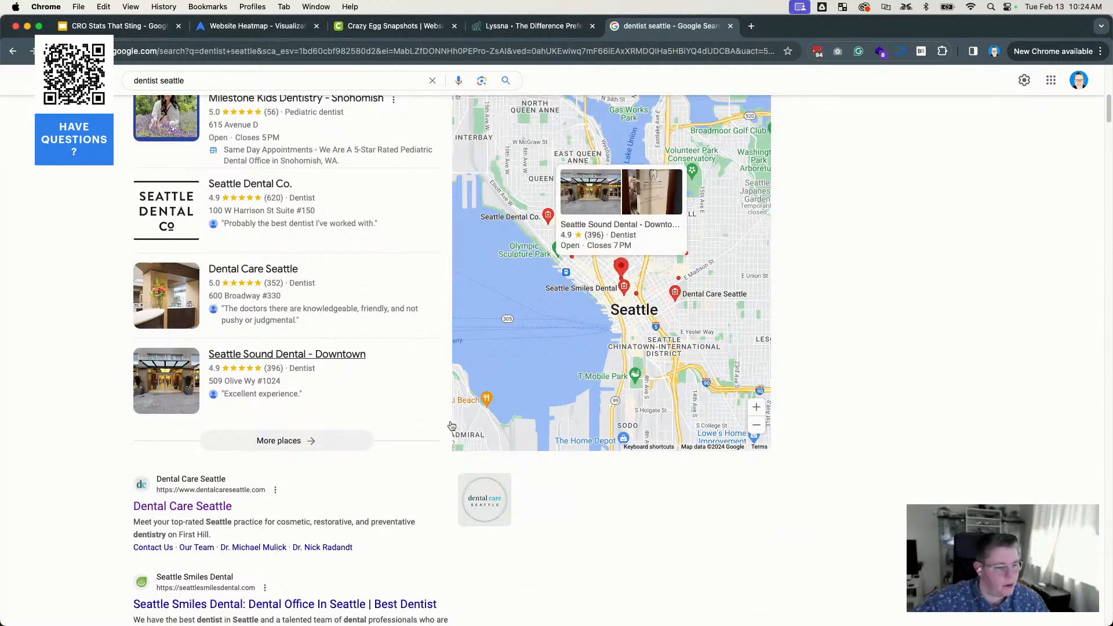
scroll(119, 507, down, 9)
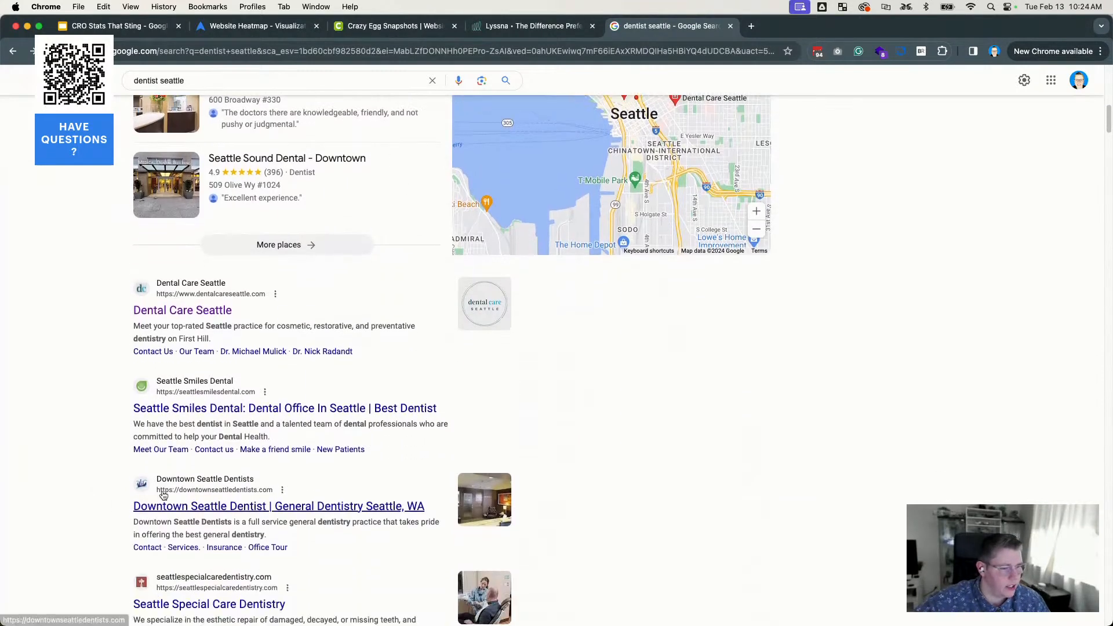
scroll(286, 440, up, 1)
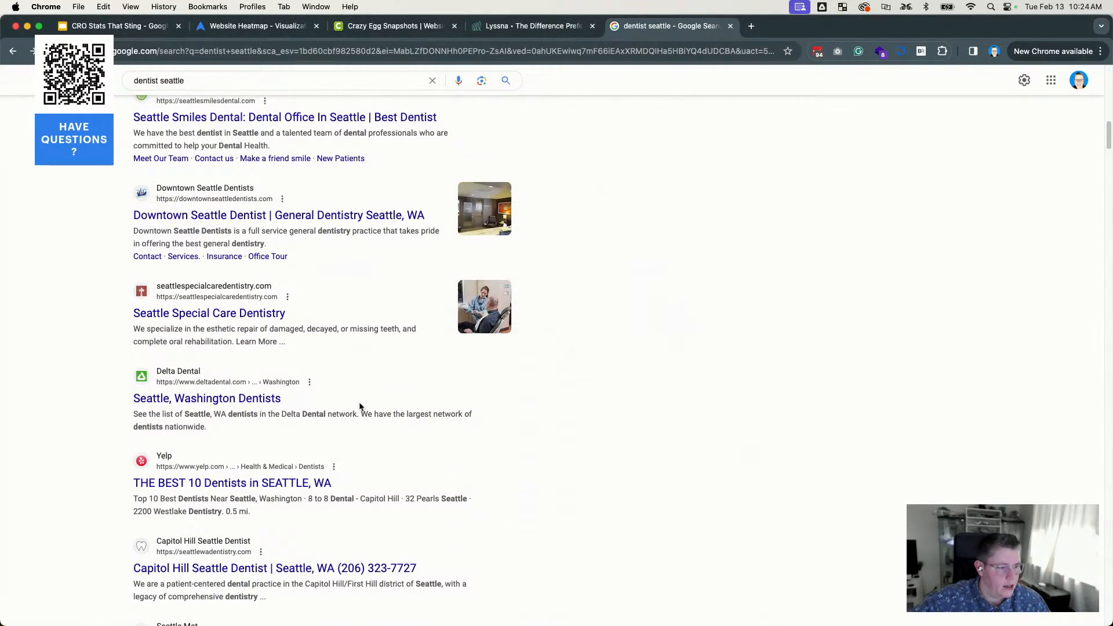
scroll(325, 457, up, 4)
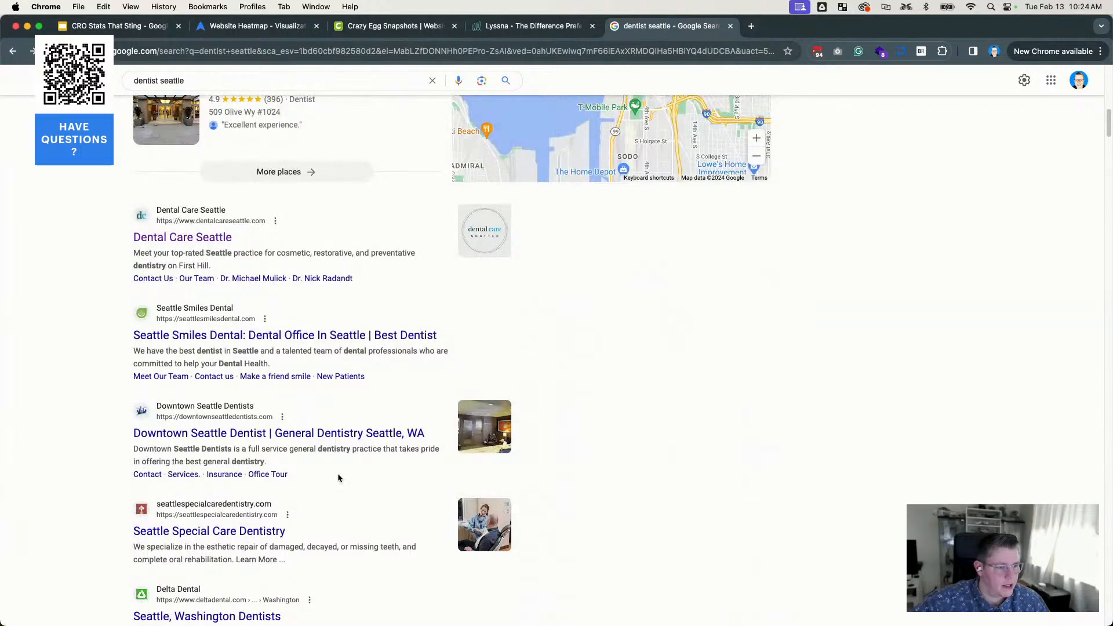
scroll(347, 466, down, 1)
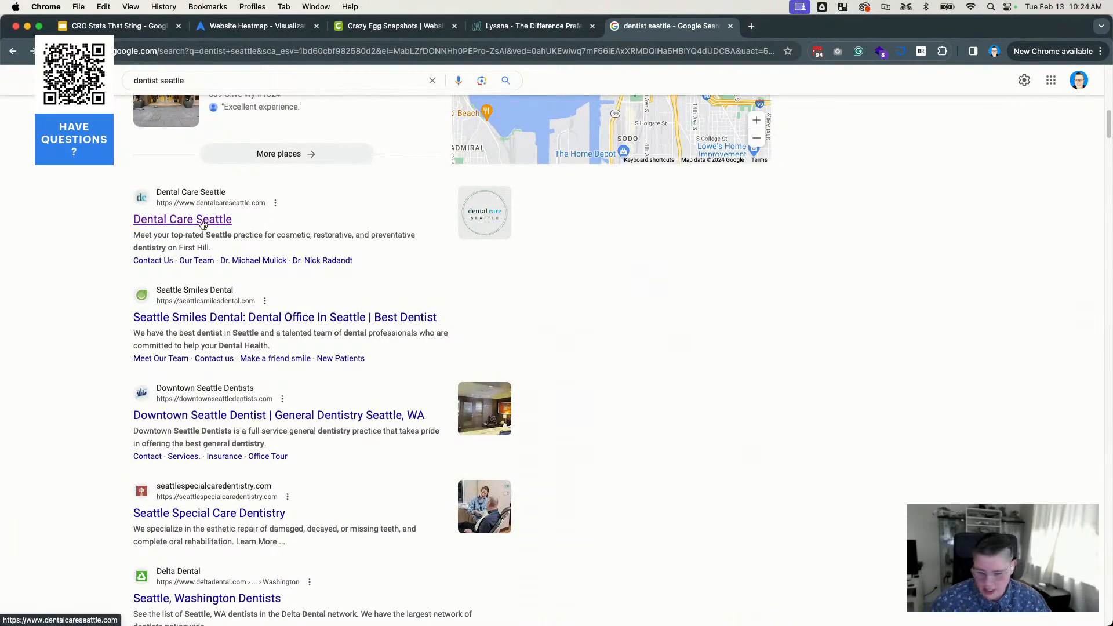
Step: Open the Dental Care Seattle, Delta Dental "Seattle, Washington Dentists" and Union Bay Dental Care results in separate new browser tabs
super+click(202, 225)
scroll(308, 410, down, 2)
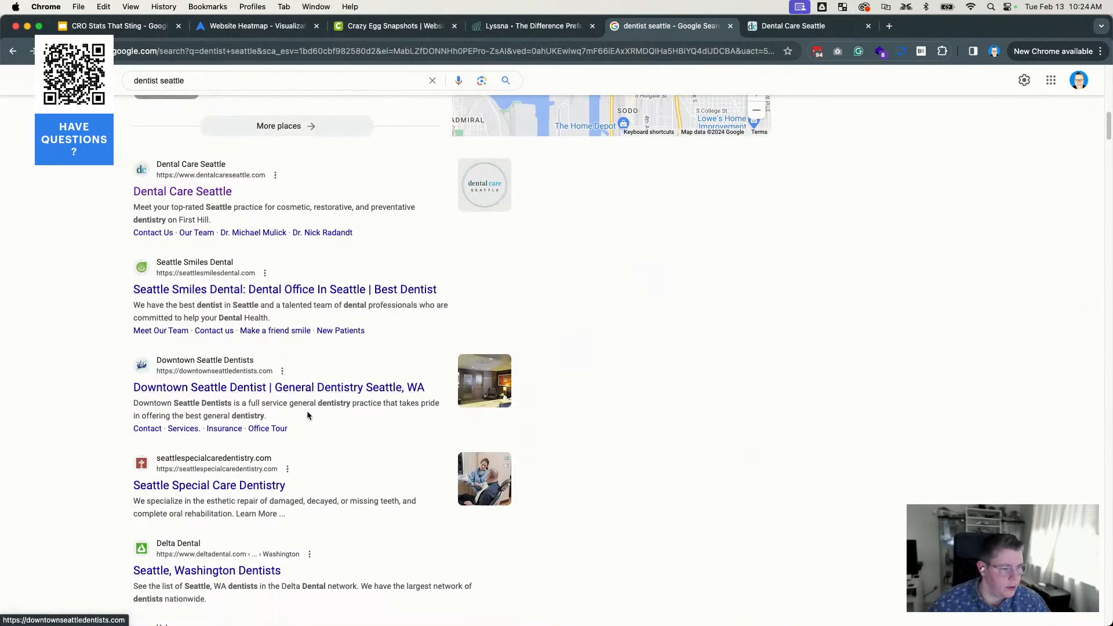
scroll(306, 434, down, 2)
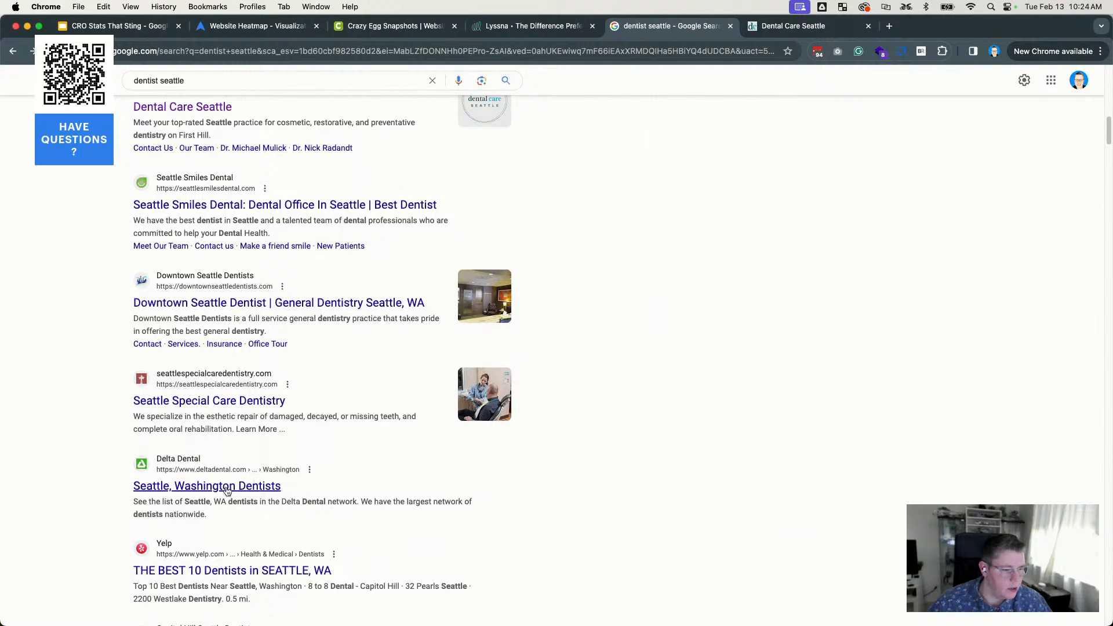
super+click(211, 492)
scroll(334, 499, down, 10)
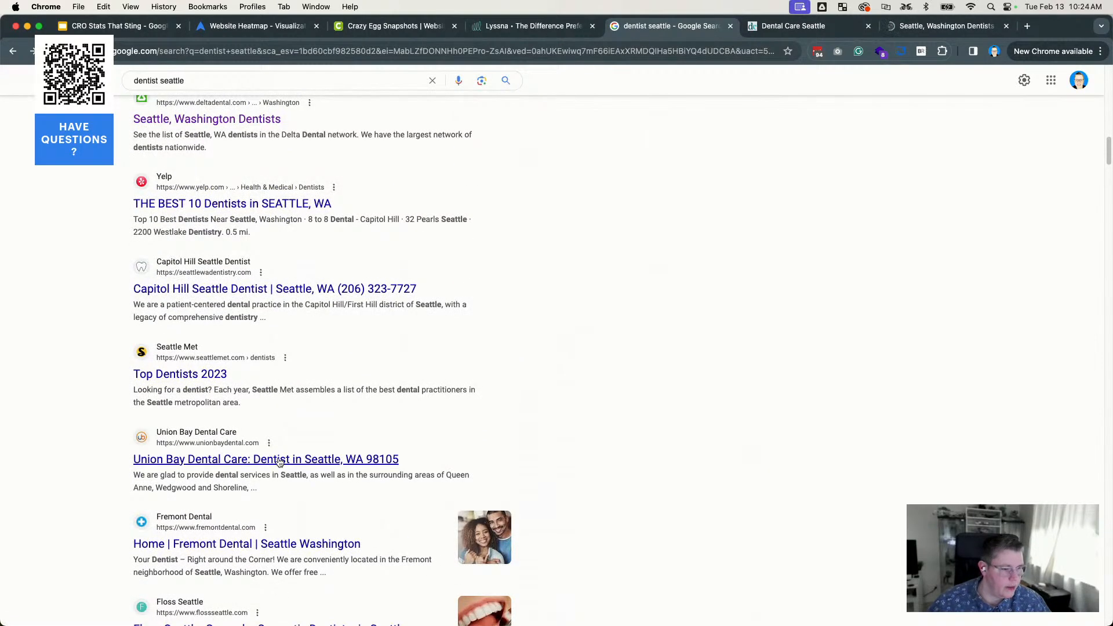
super+click(303, 461)
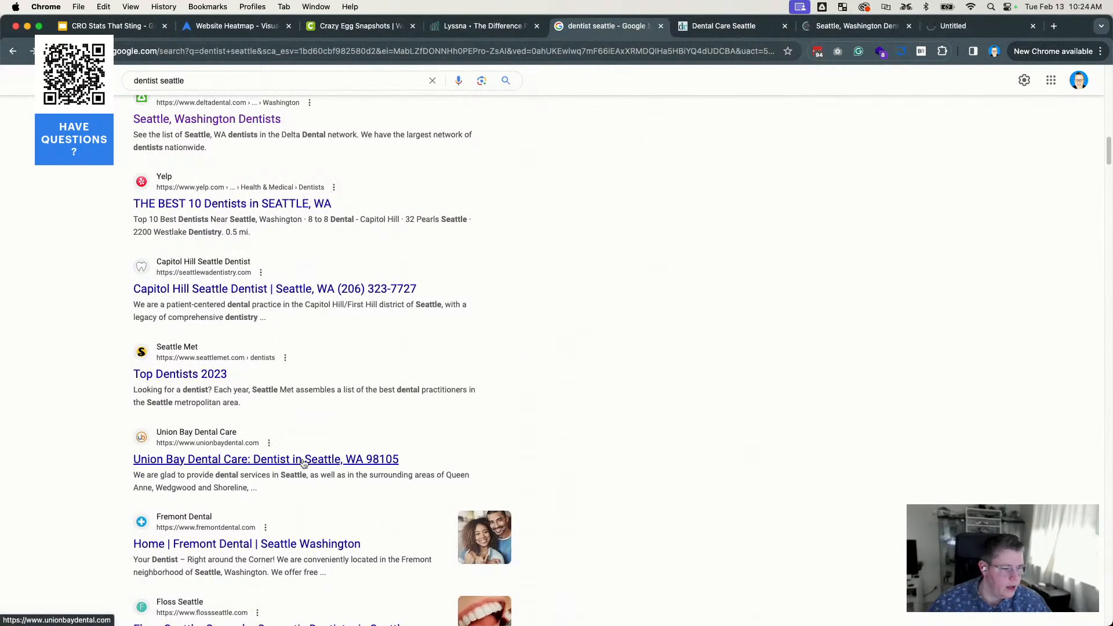
Step: Check the newly opened dental pages, close the Delta Dental directory page and bring up the Dental Care Seattle homepage
click(715, 29)
click(850, 26)
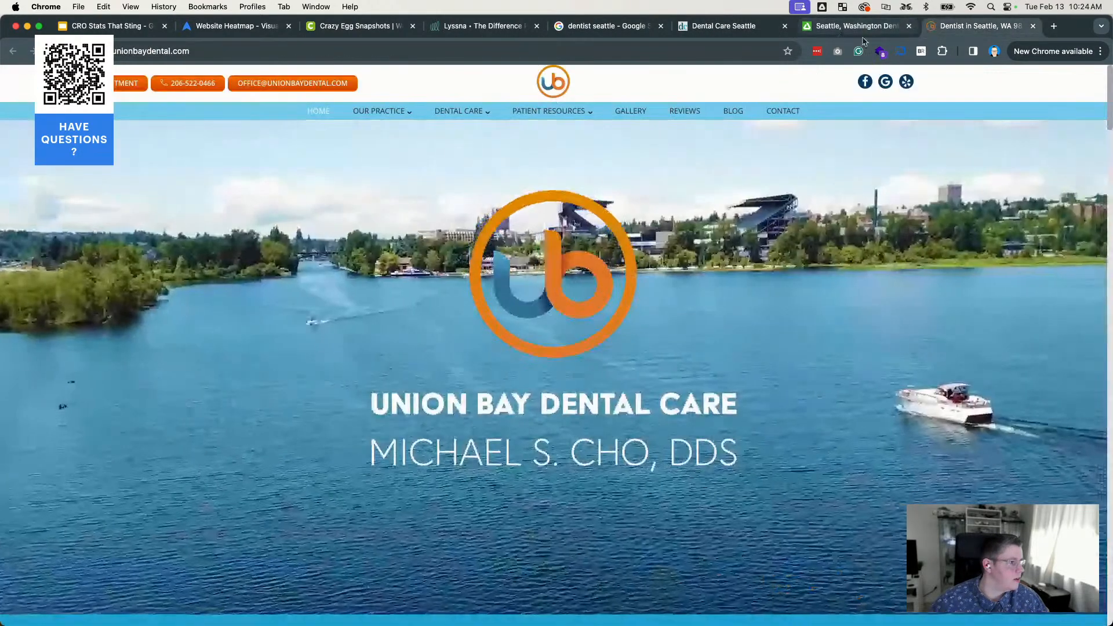
click(962, 27)
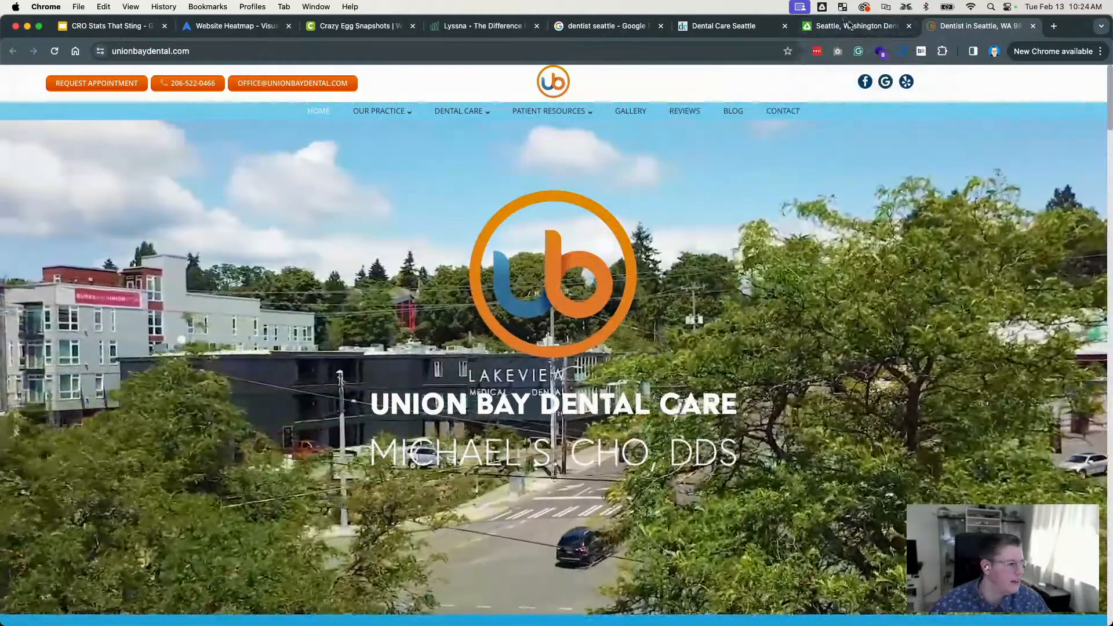
click(857, 26)
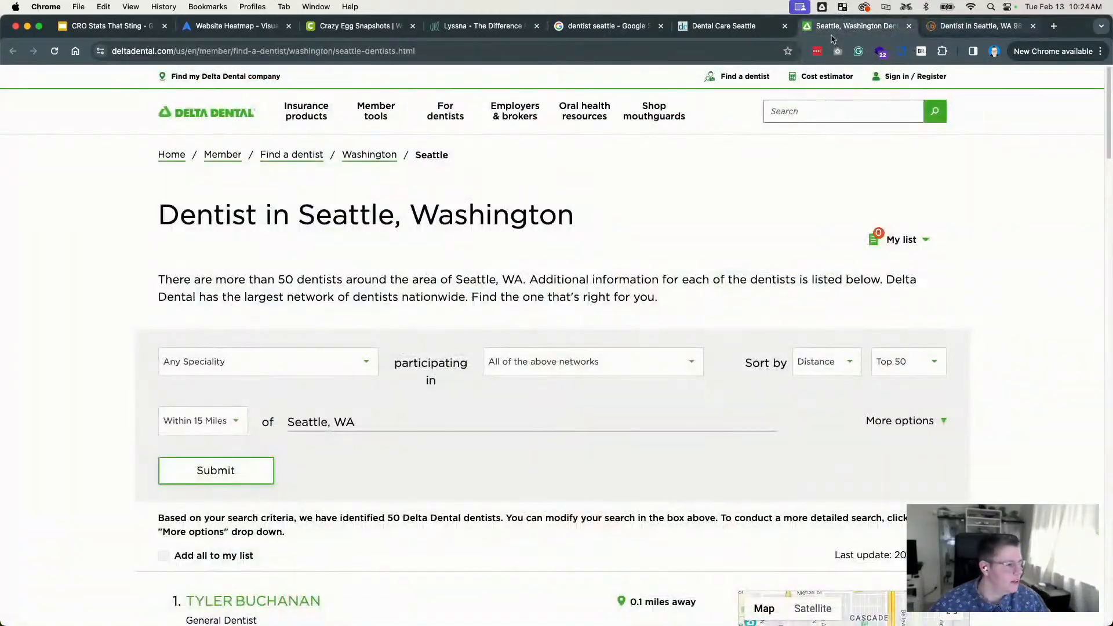
click(908, 27)
click(725, 26)
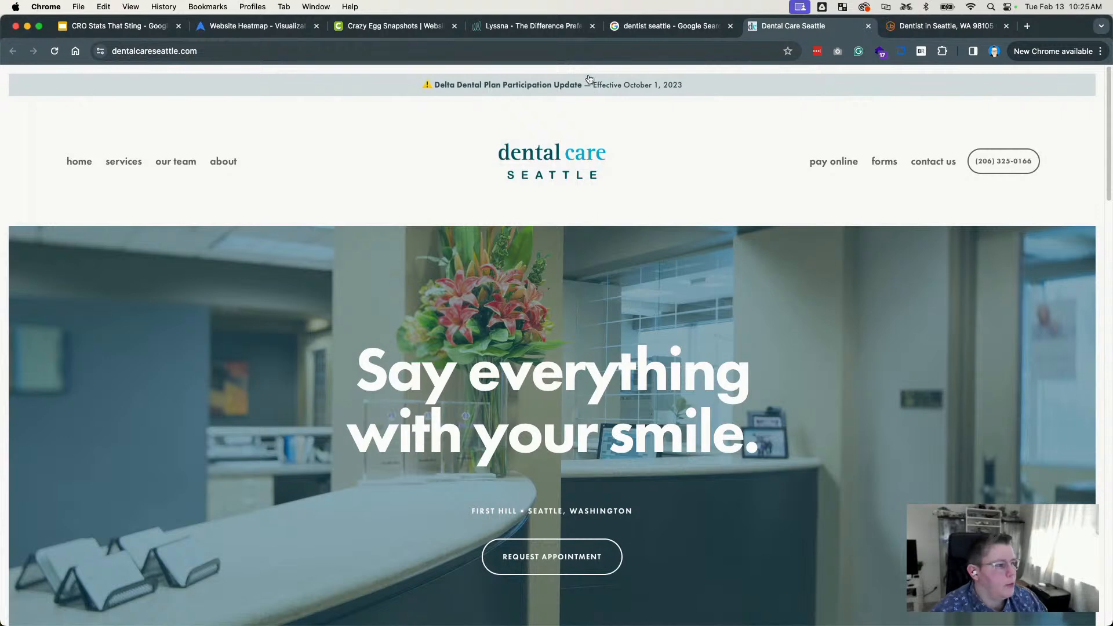
Step: Examine the Dental Care Seattle navigation and hero, briefly highlighting the headline "Say everything with your smile."
mouse_move(130, 172)
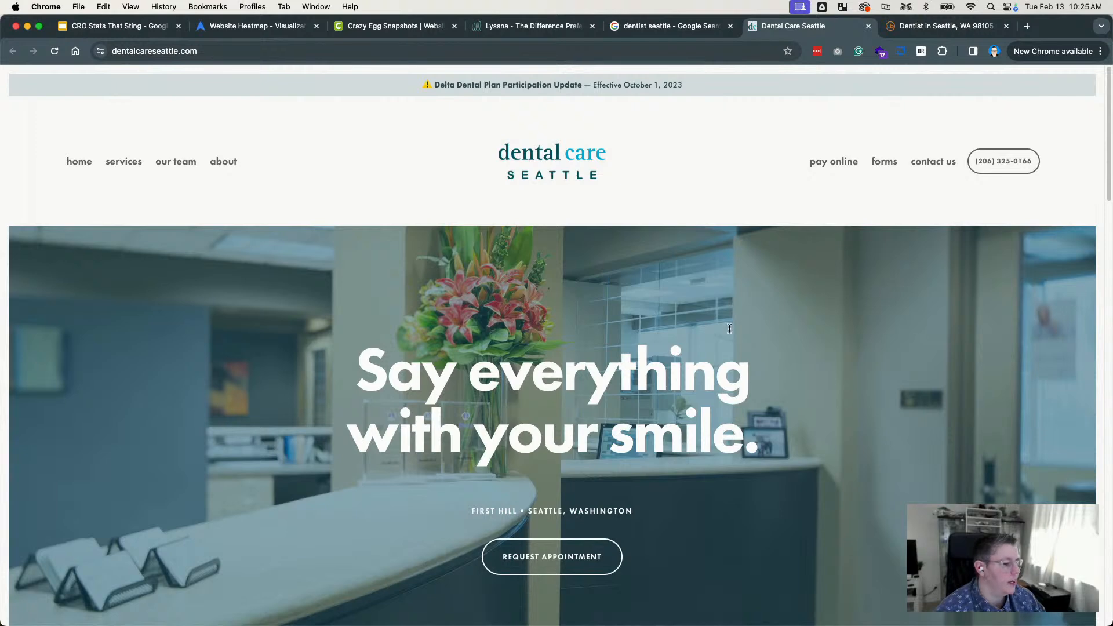
scroll(706, 316, down, 2)
scroll(706, 316, down, 3)
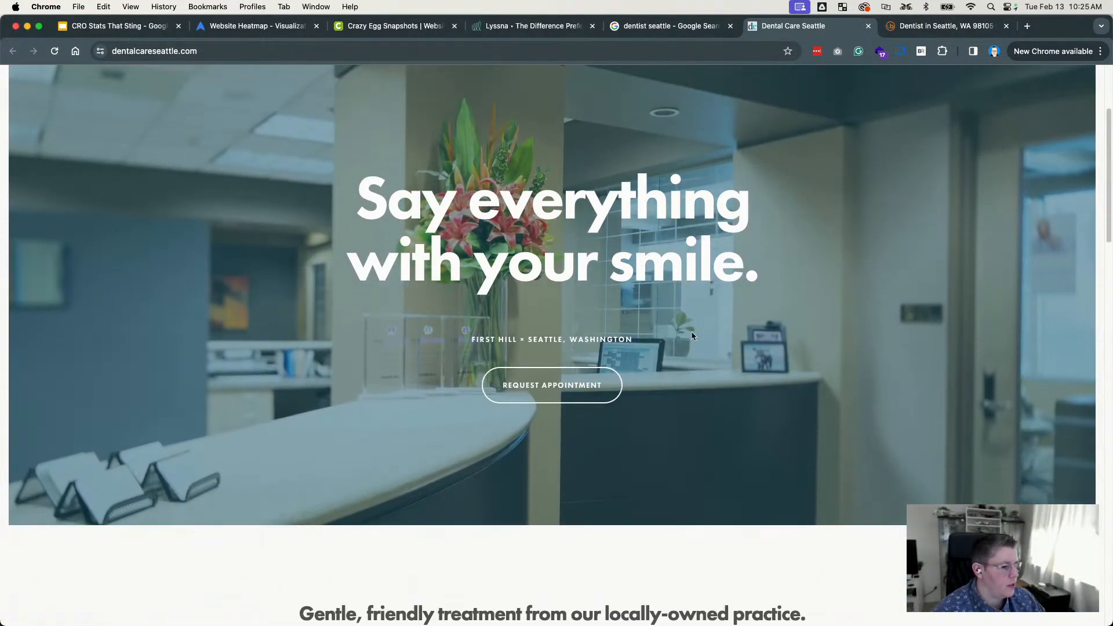
scroll(666, 426, up, 4)
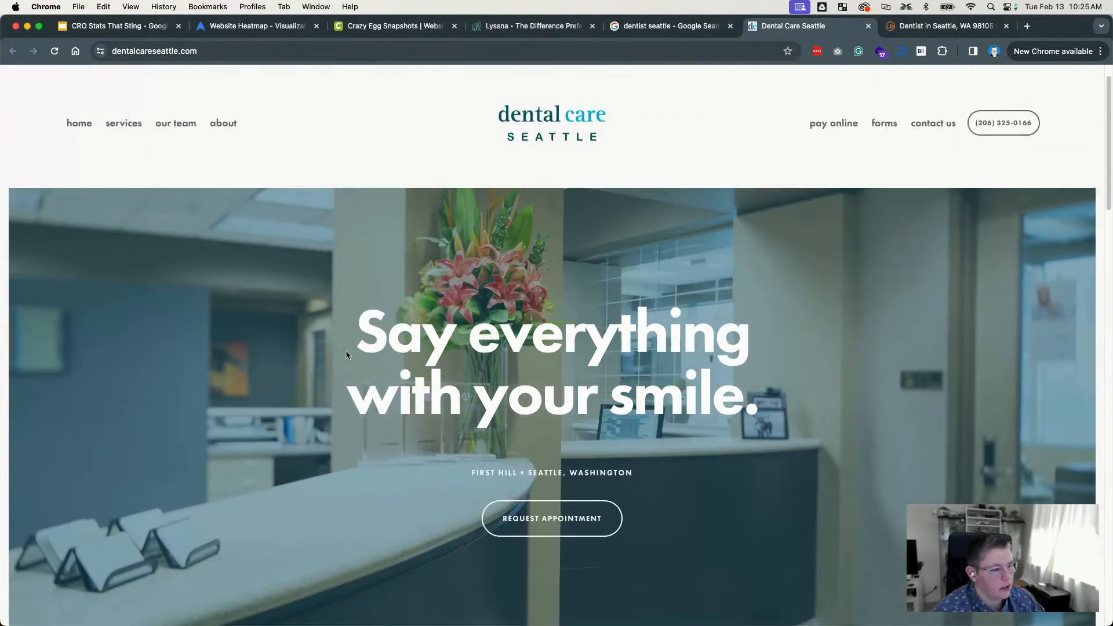
drag(354, 336, 753, 384)
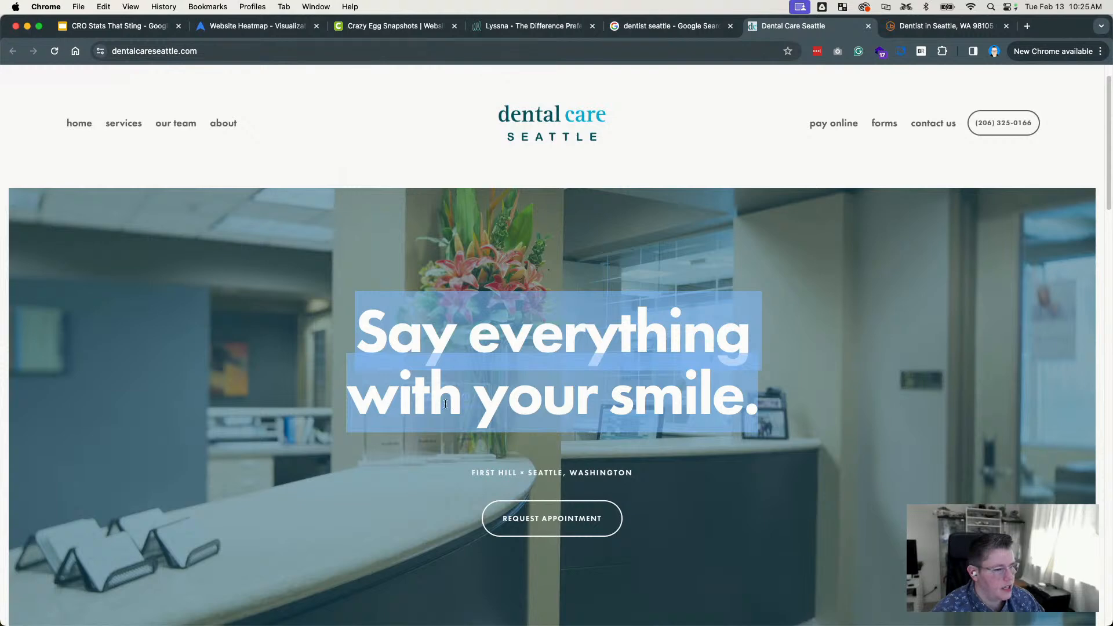
click(416, 406)
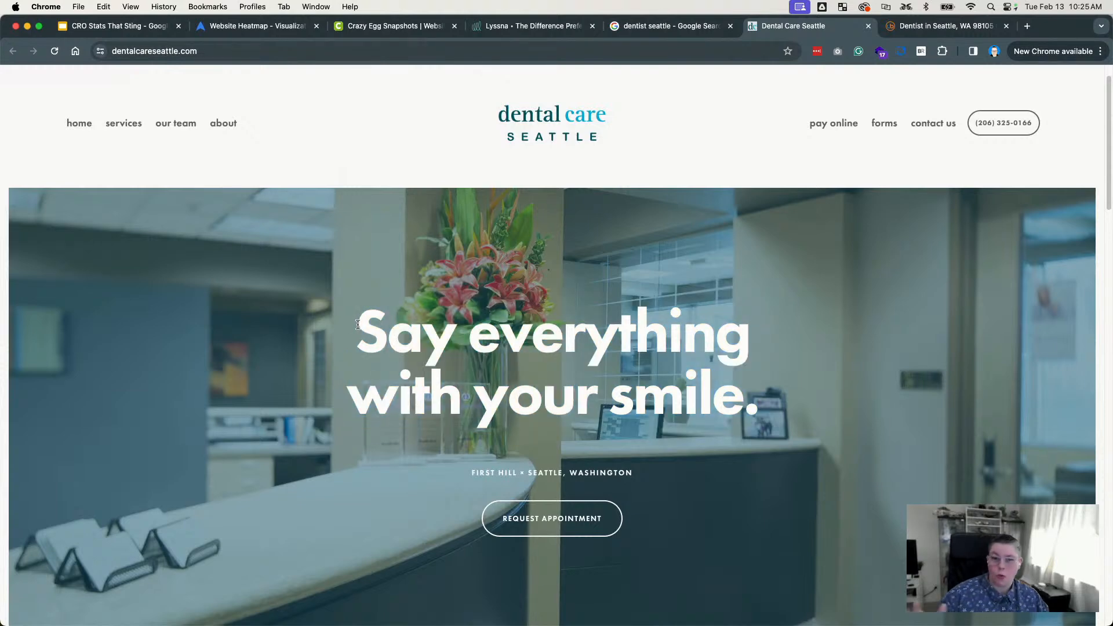
Step: Examine the hero image, headline and Request Appointment call to action against the section just below, and return to the page header
scroll(286, 400, down, 5)
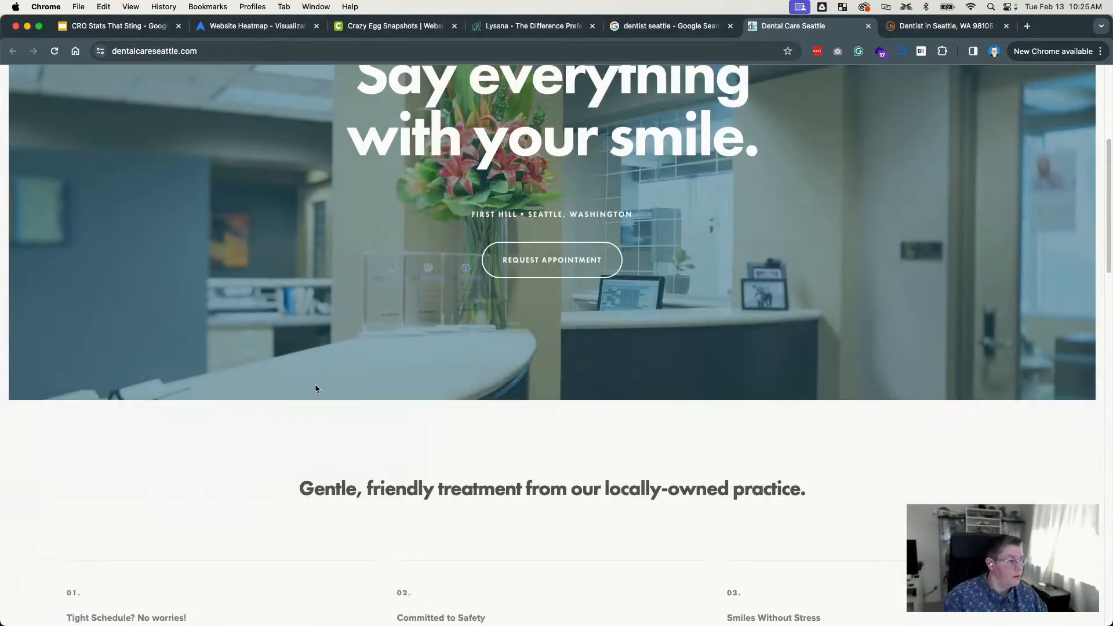
scroll(315, 387, up, 4)
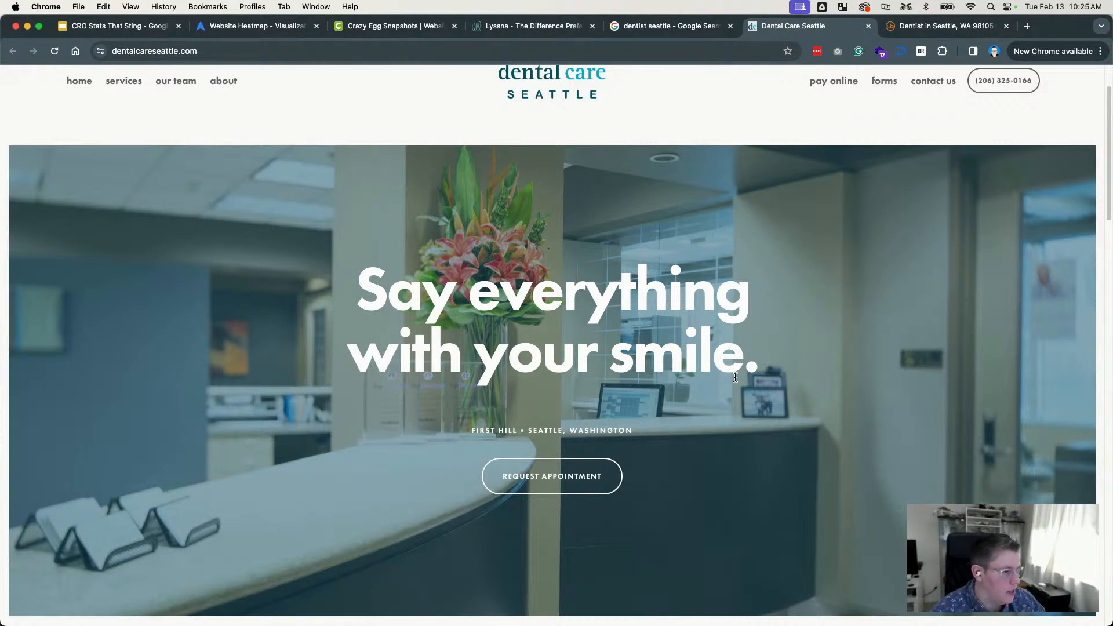
scroll(736, 378, down, 1)
scroll(739, 380, down, 1)
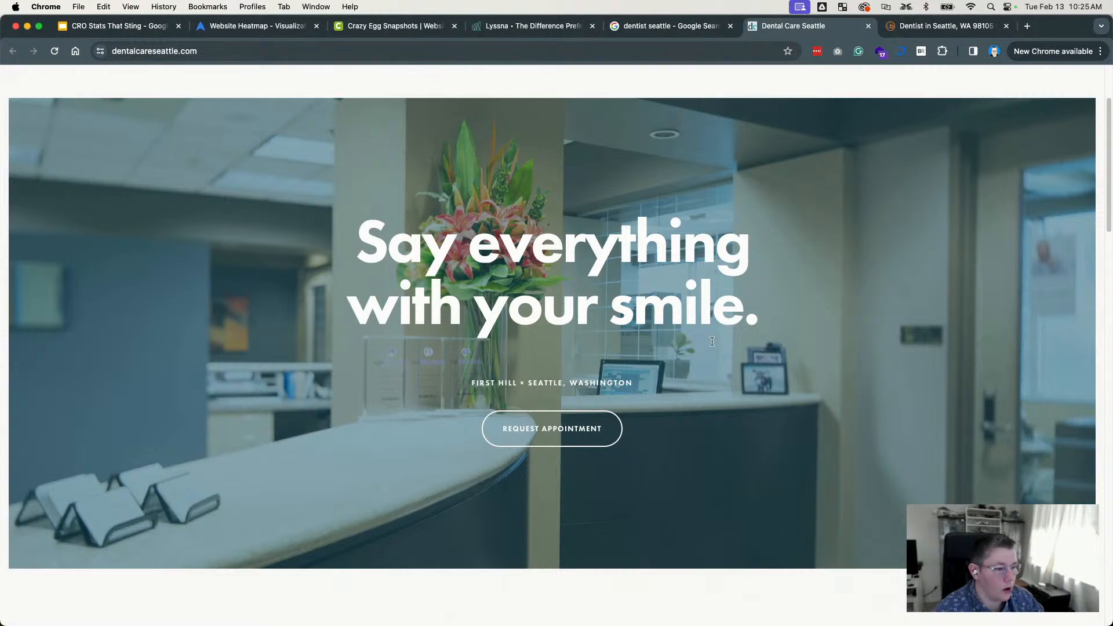
scroll(711, 341, up, 3)
scroll(721, 335, down, 2)
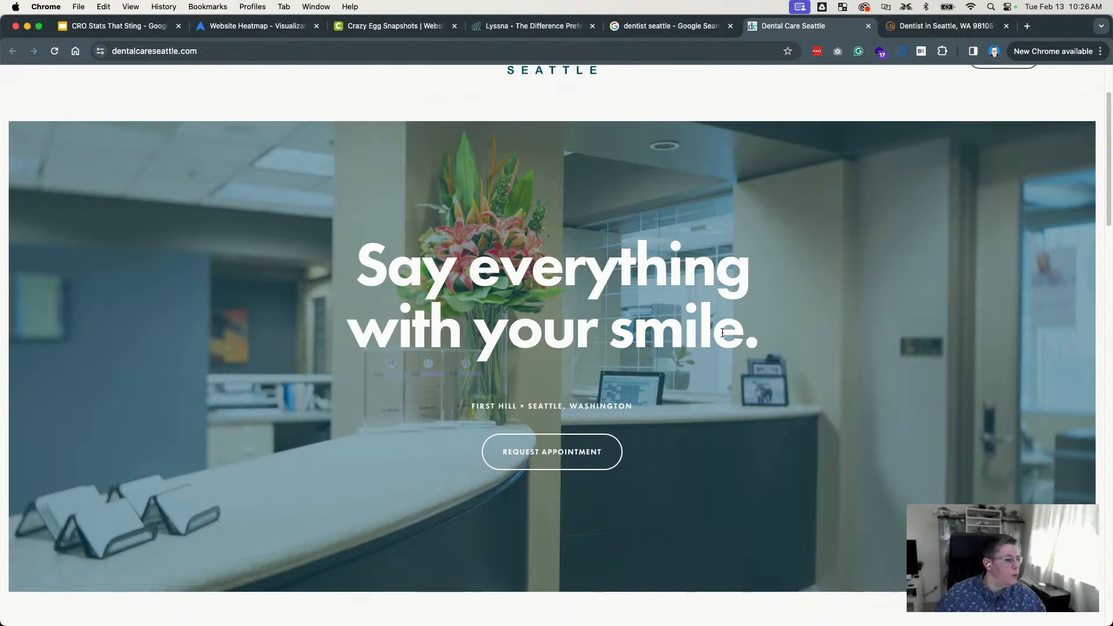
scroll(676, 295, up, 4)
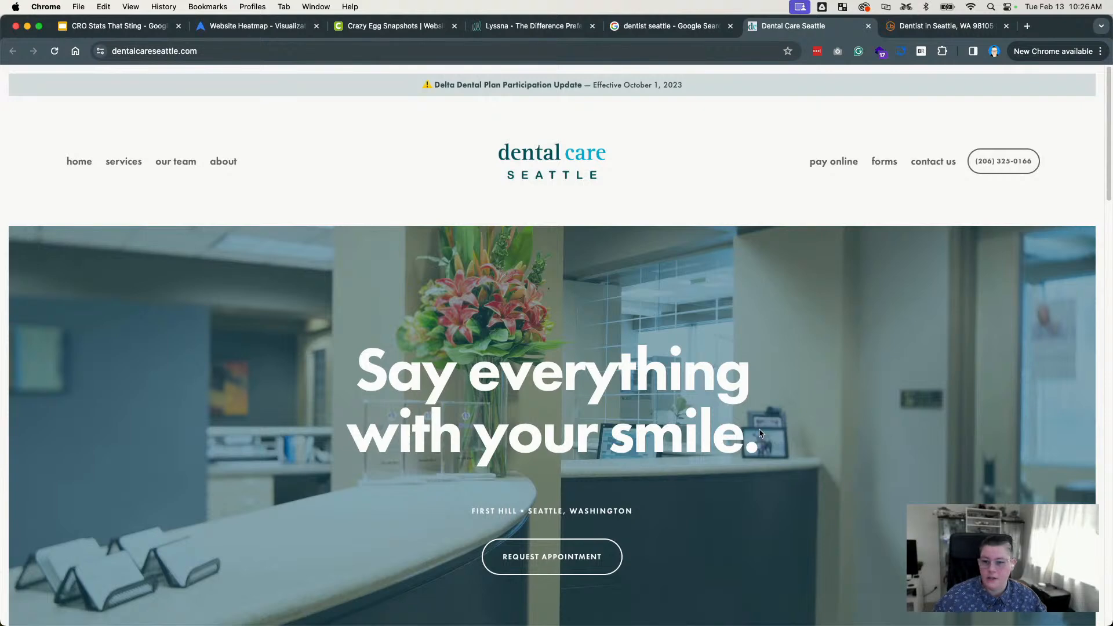
Step: Examine the rest of the Dental Care Seattle homepage, from the treatment benefits and team section through the partner logos to the footer
scroll(771, 413, down, 10)
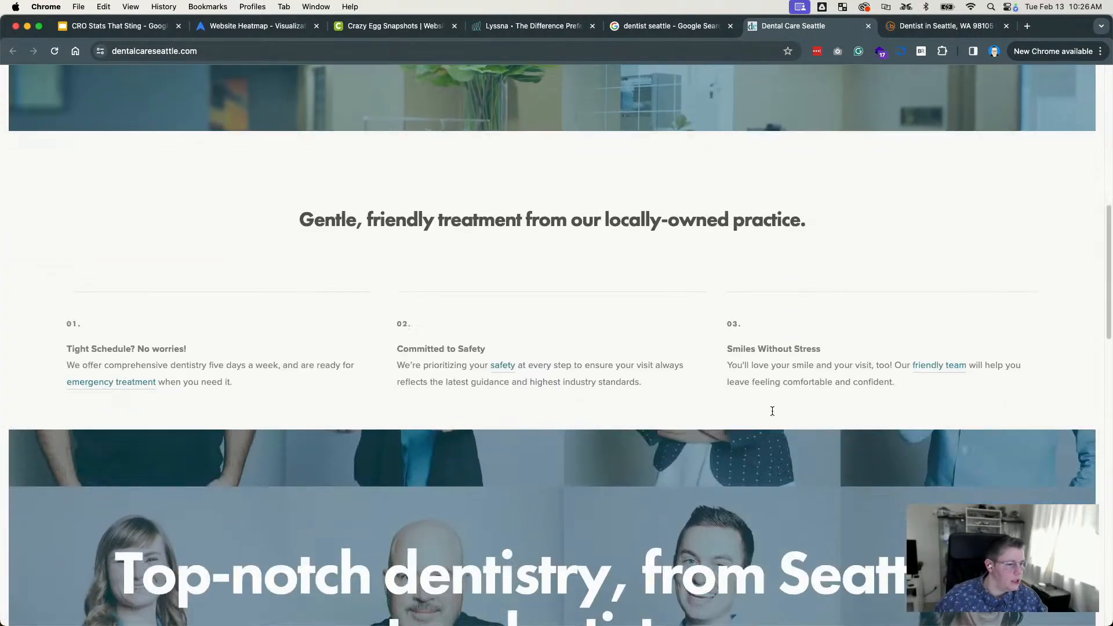
scroll(774, 412, down, 4)
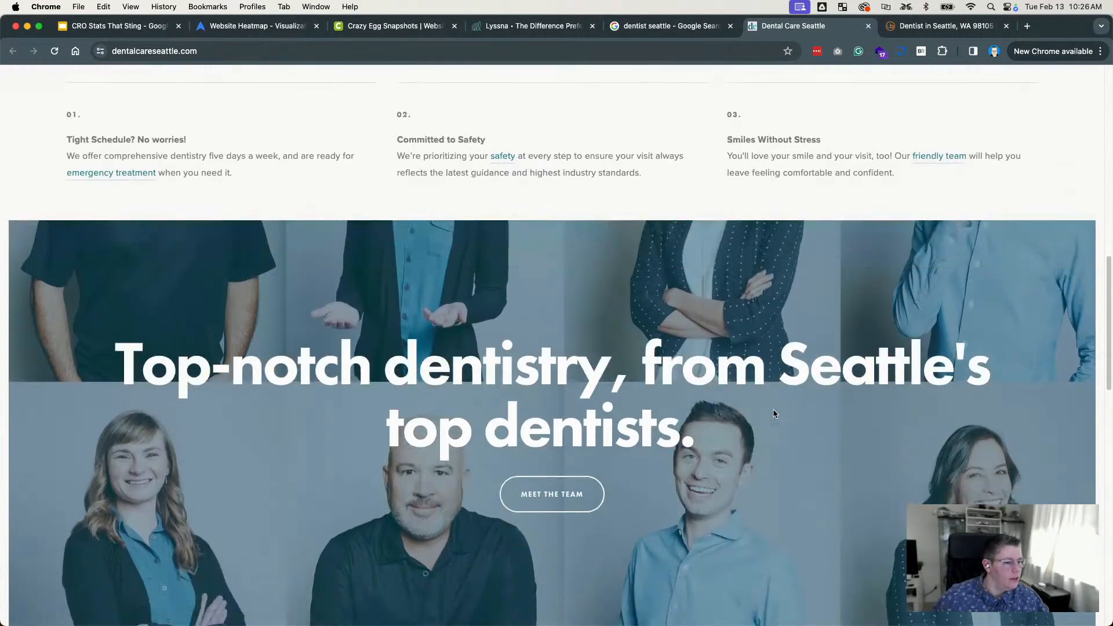
scroll(773, 413, down, 3)
scroll(774, 413, up, 4)
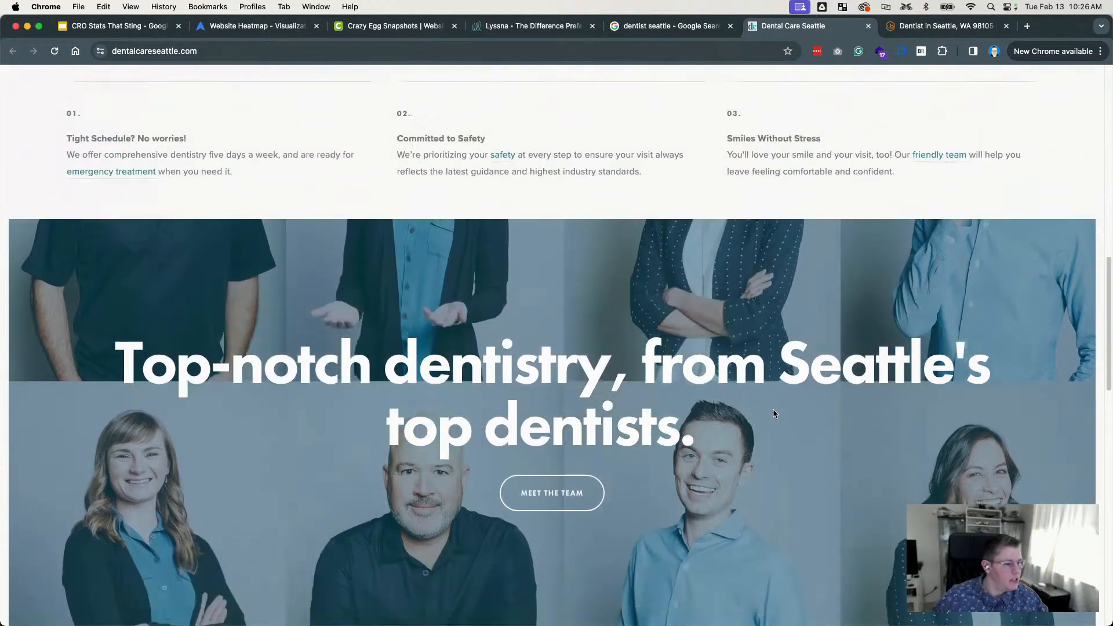
scroll(774, 413, down, 4)
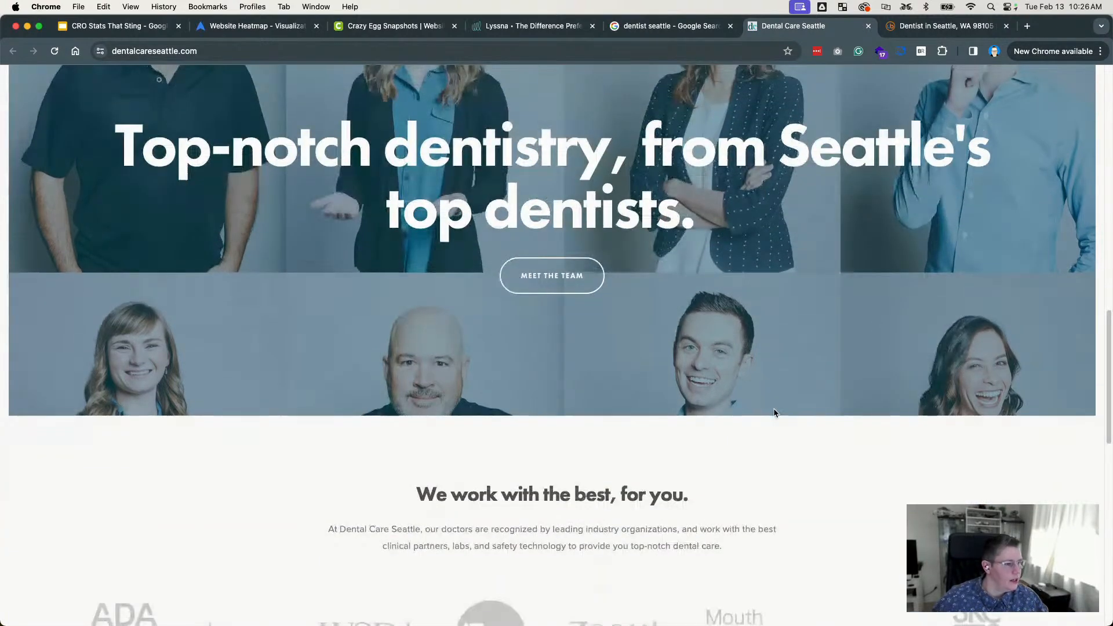
scroll(774, 413, down, 6)
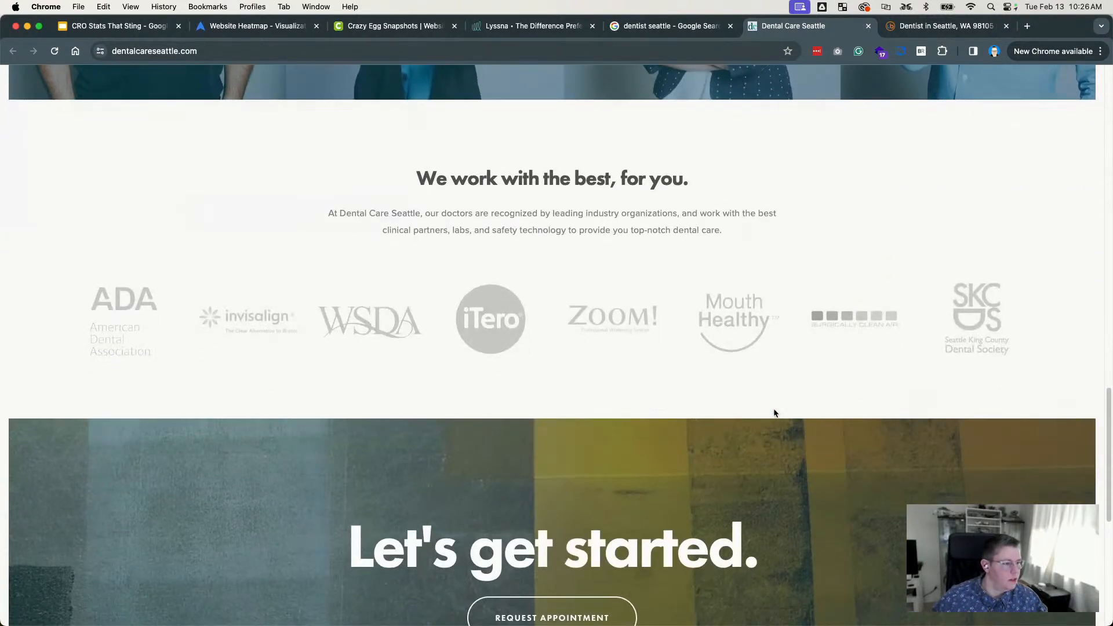
scroll(773, 412, down, 5)
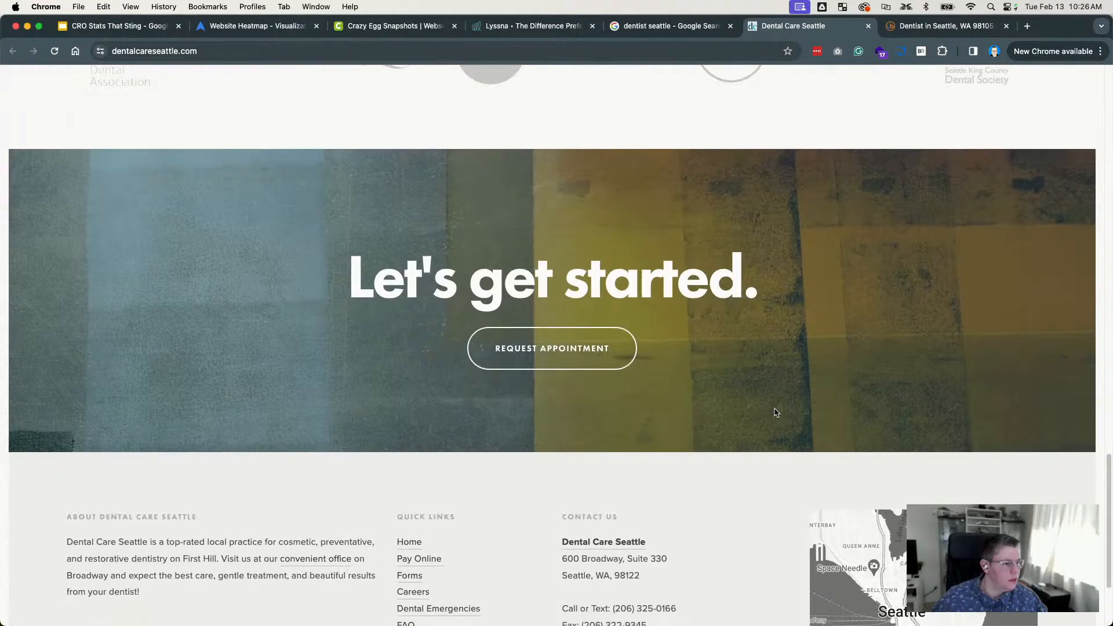
Step: Compare the Dental Care Seattle homepage's header and hero with its partner logos, "Let's get started" call to action and footer contact details
scroll(774, 408, up, 20)
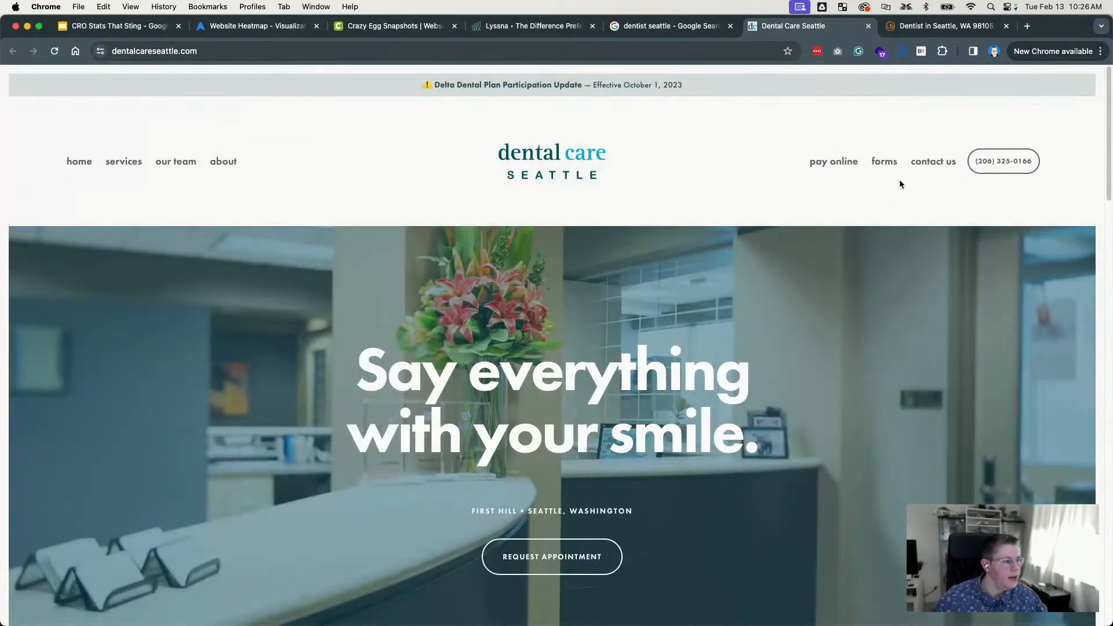
scroll(751, 356, down, 20)
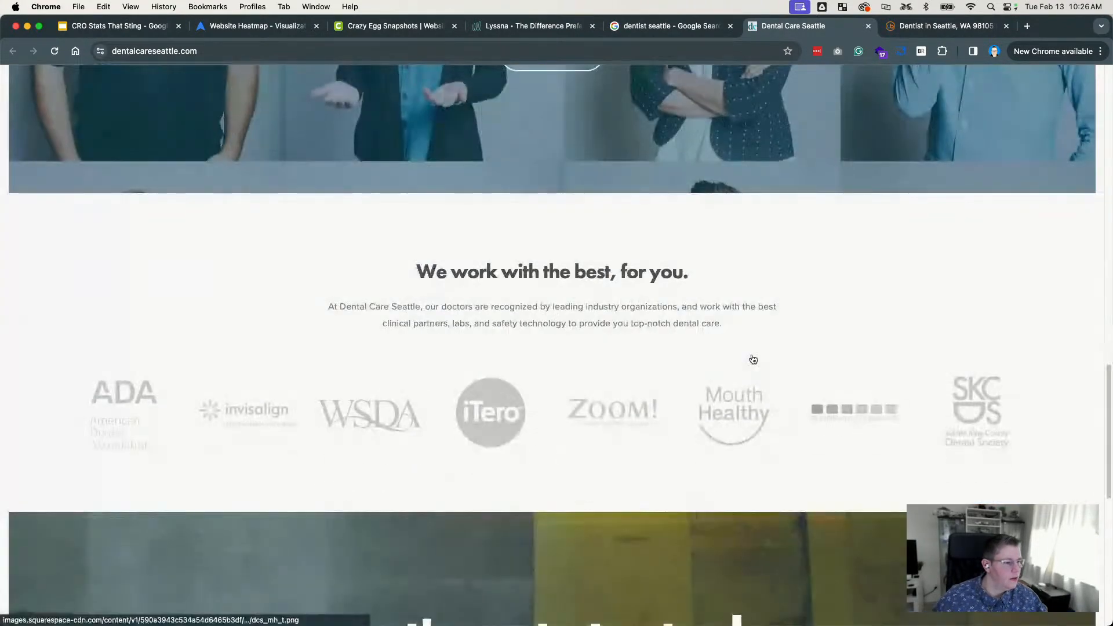
scroll(752, 360, down, 10)
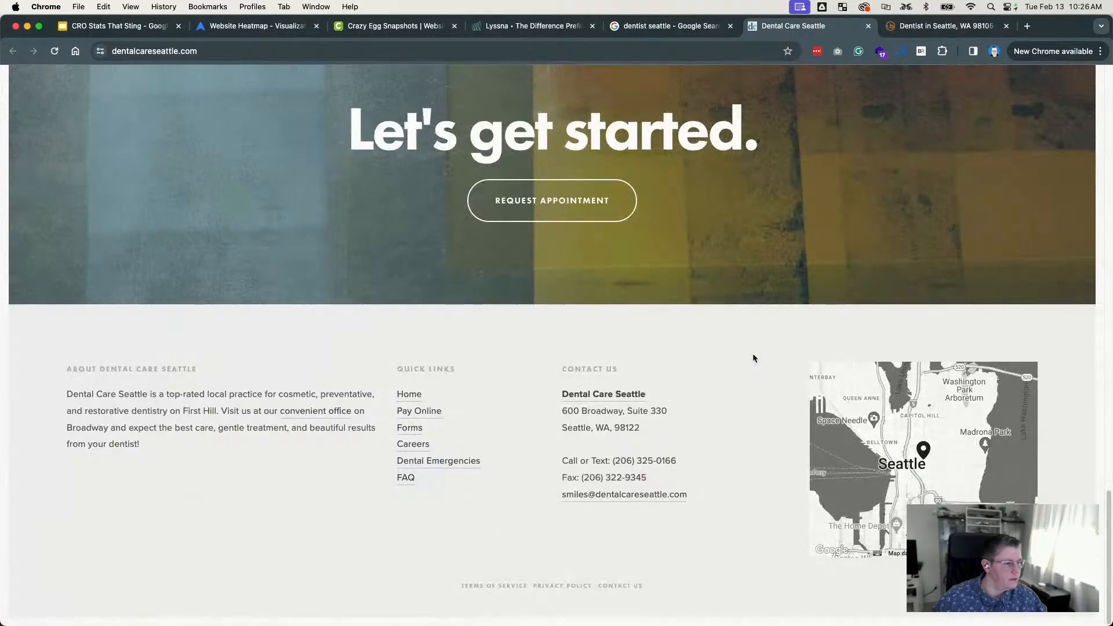
scroll(752, 359, up, 3)
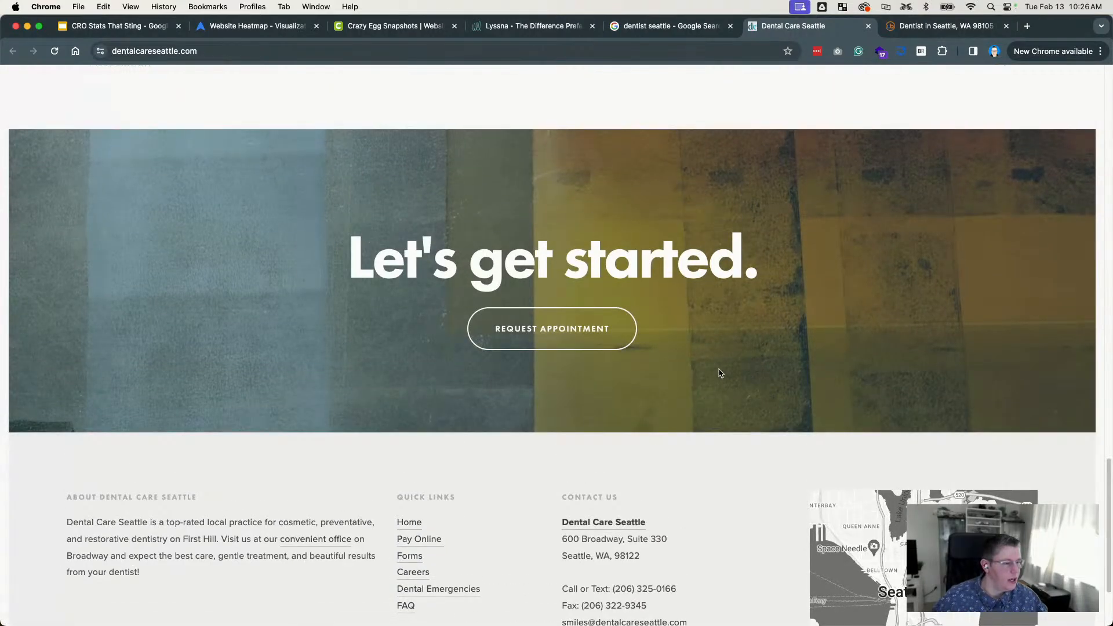
scroll(842, 365, down, 1)
scroll(844, 364, down, 1)
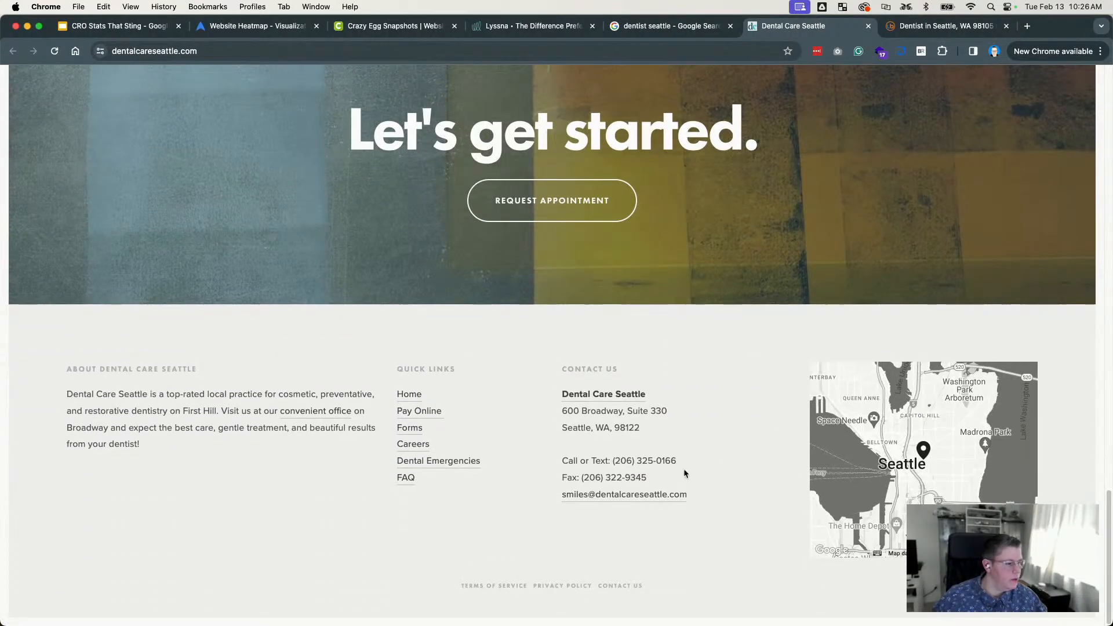
scroll(661, 437, up, 20)
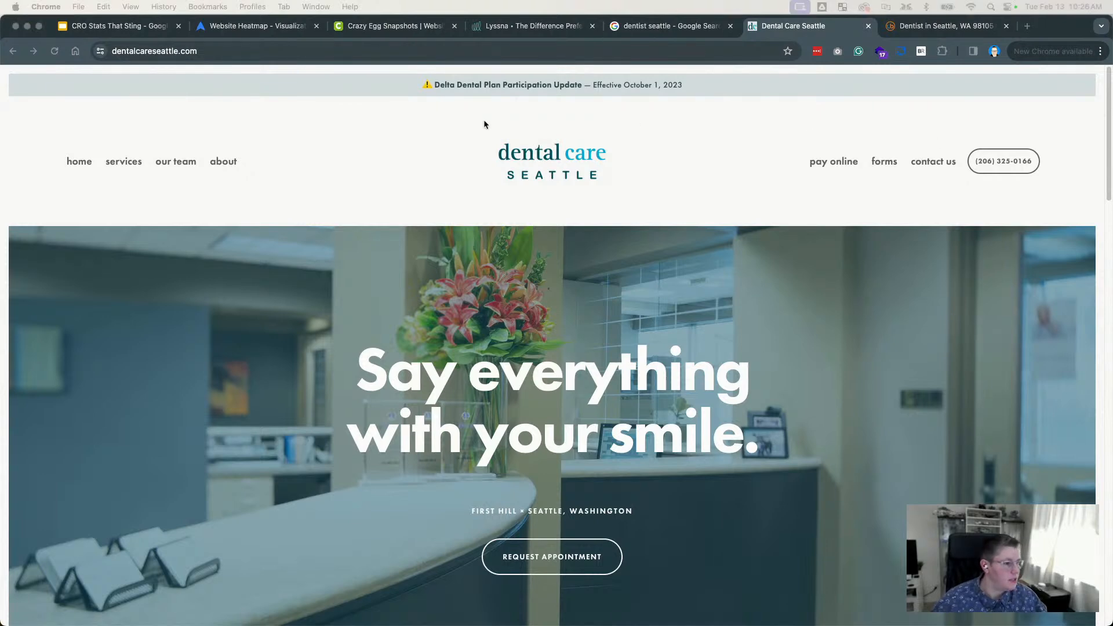
Step: Capture the whole Dental Care Seattle homepage with GoFullPage and download the capture as a PNG image
click(377, 117)
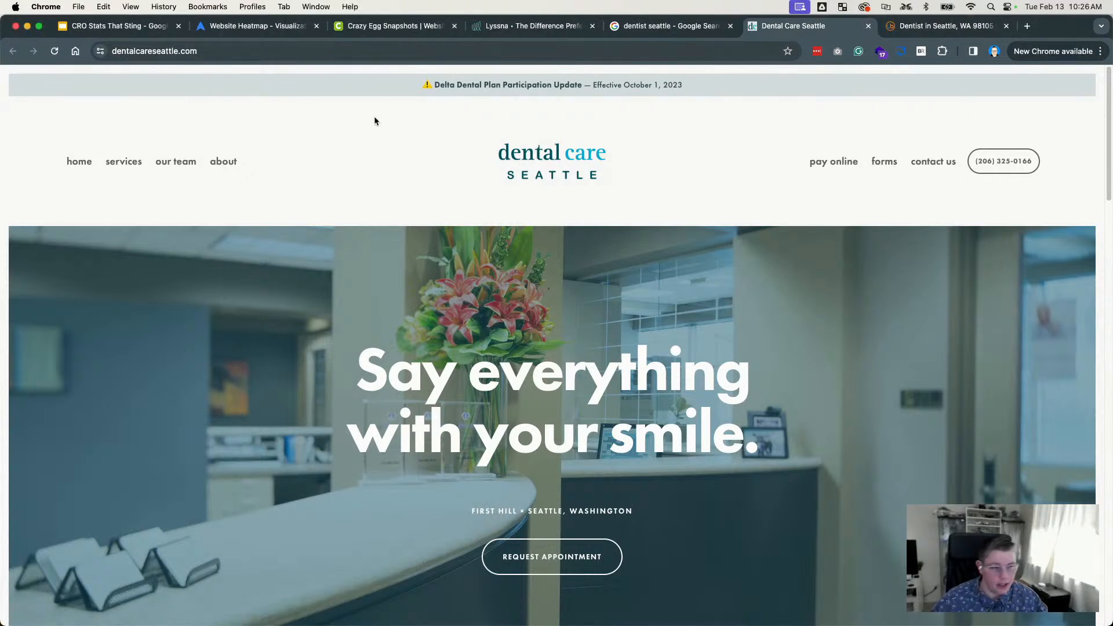
click(845, 53)
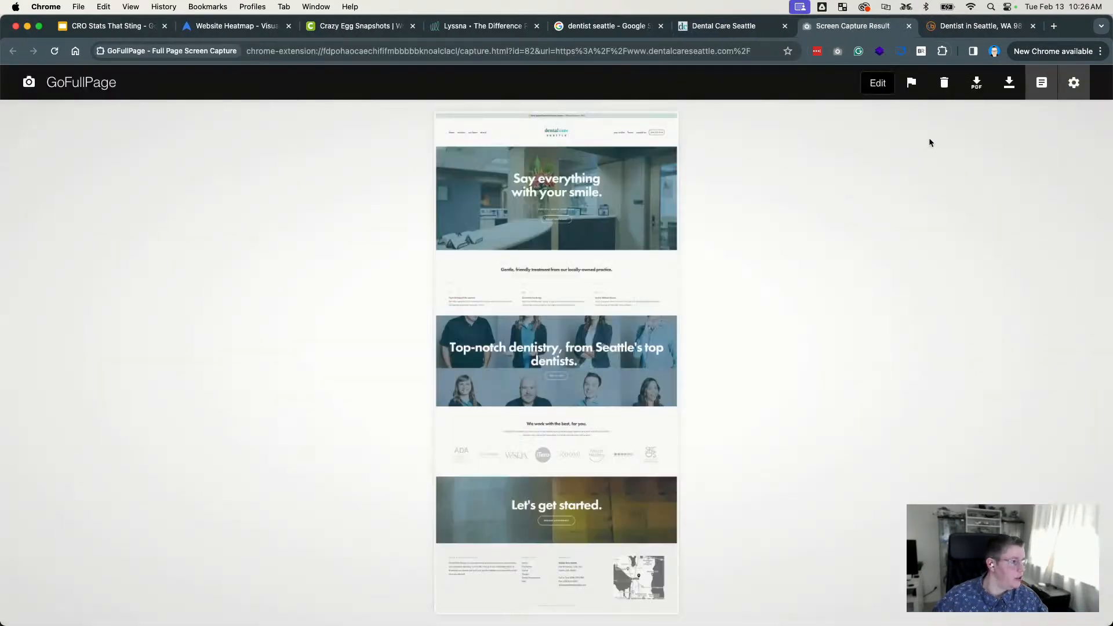
click(1009, 82)
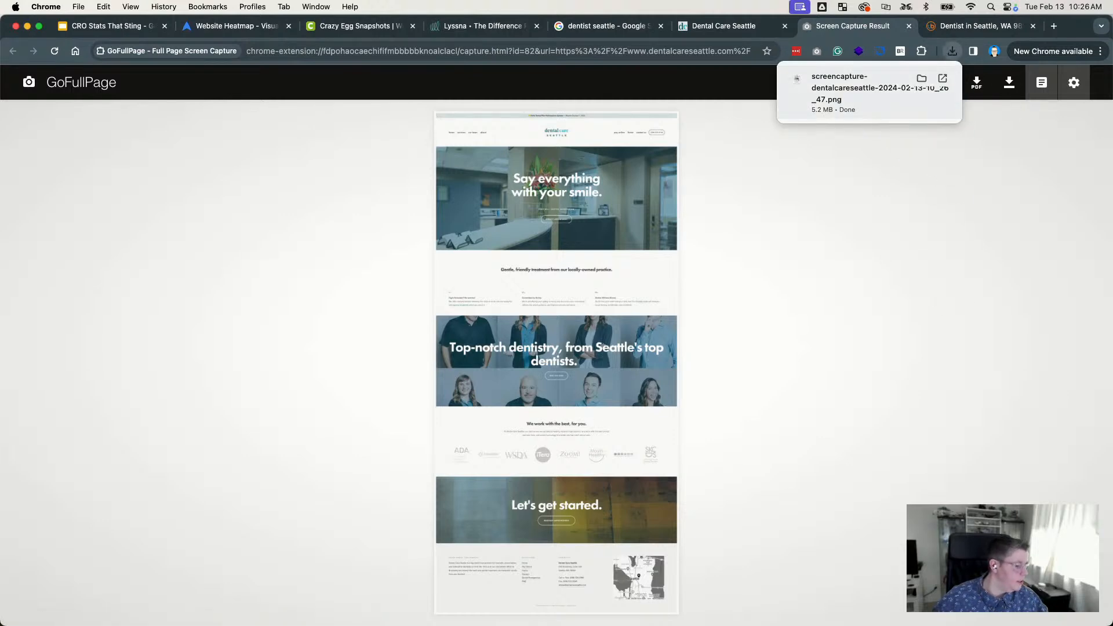
Step: Place the downloaded homepage capture onto the Web 1920 – 1 artboard in Adobe XD, positioned at X -15 and Y -15
drag(1112, 249, 554, 2)
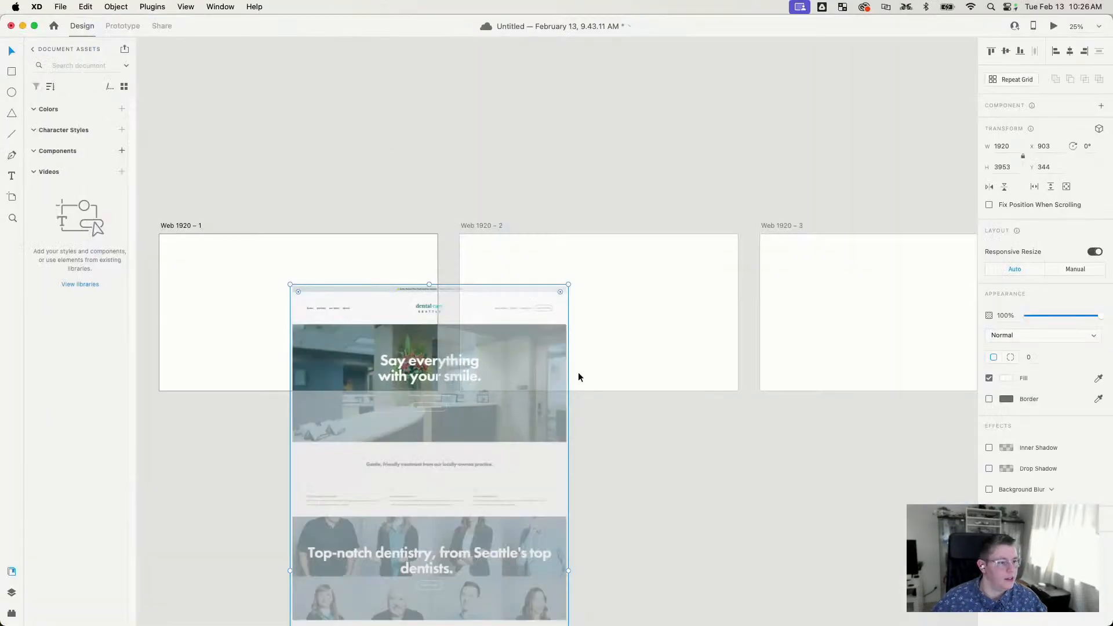
drag(384, 344, 246, 291)
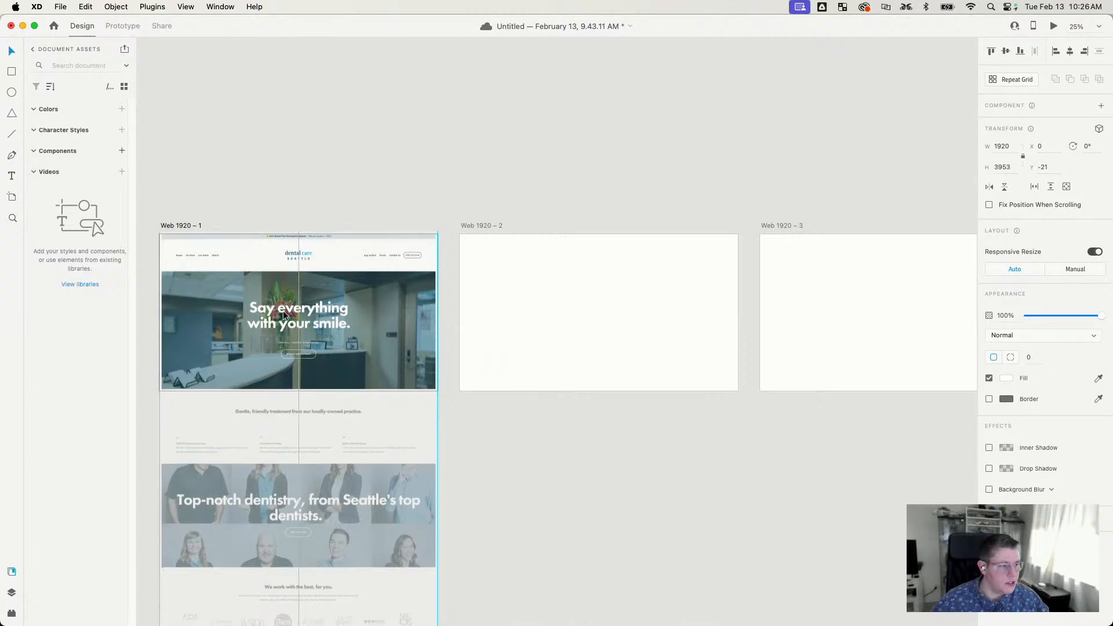
click(616, 203)
key(super+equal)
key(super+equal)
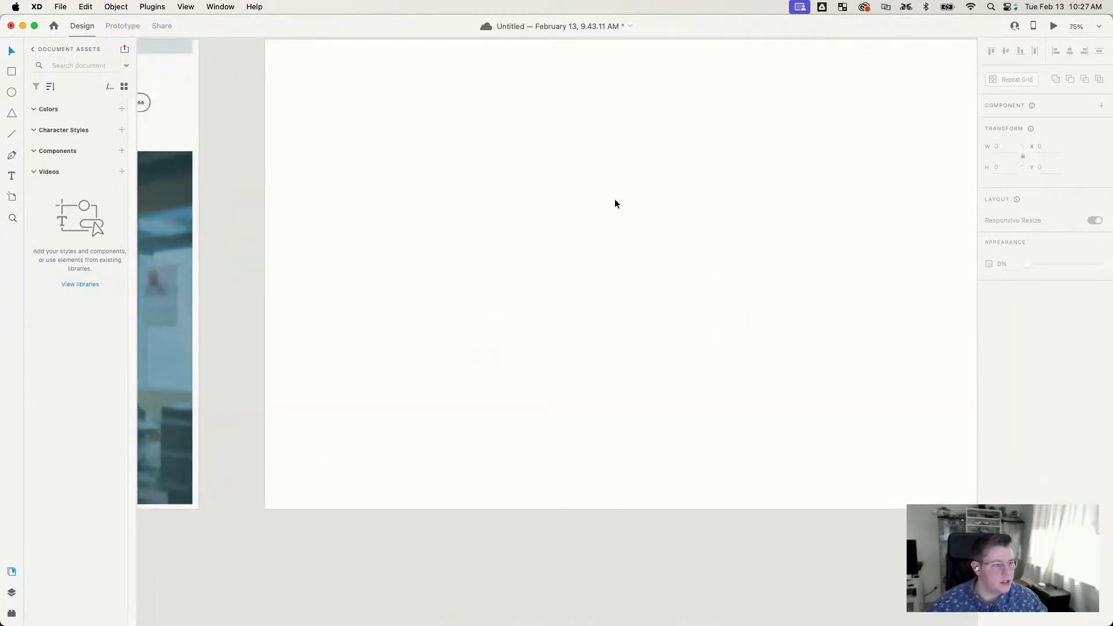
drag(510, 233, 1020, 253)
drag(519, 267, 824, 303)
click(617, 276)
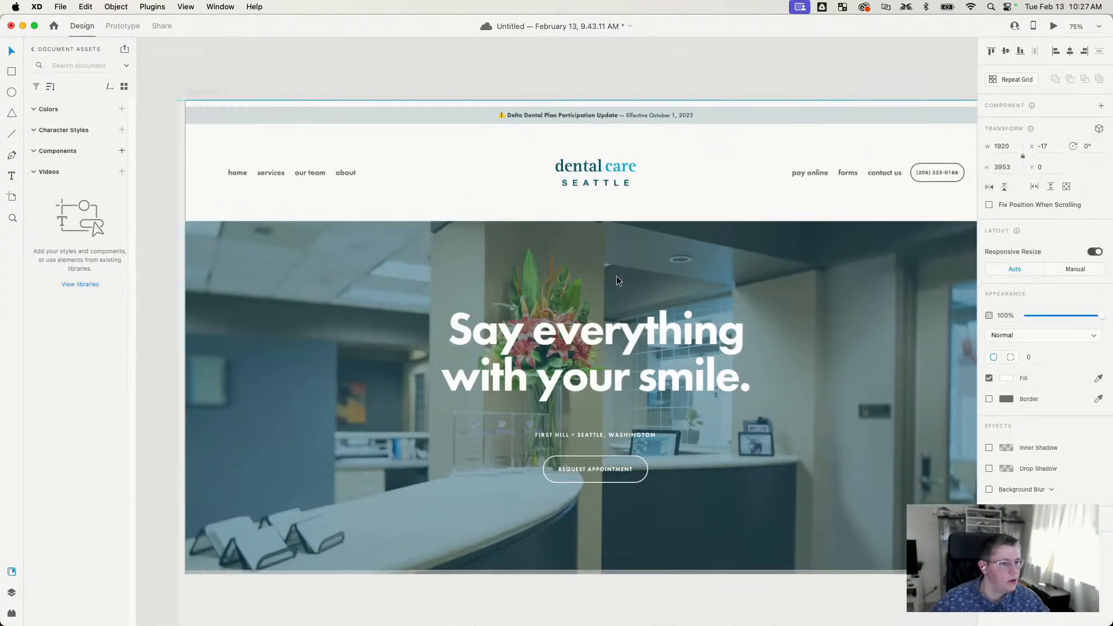
drag(621, 273, 616, 271)
Step: Enlarge the homepage capture proportionally from its lower corner to 1950 wide by 4015 high, and deselect it
drag(859, 473, 698, 376)
scroll(713, 365, down, 3)
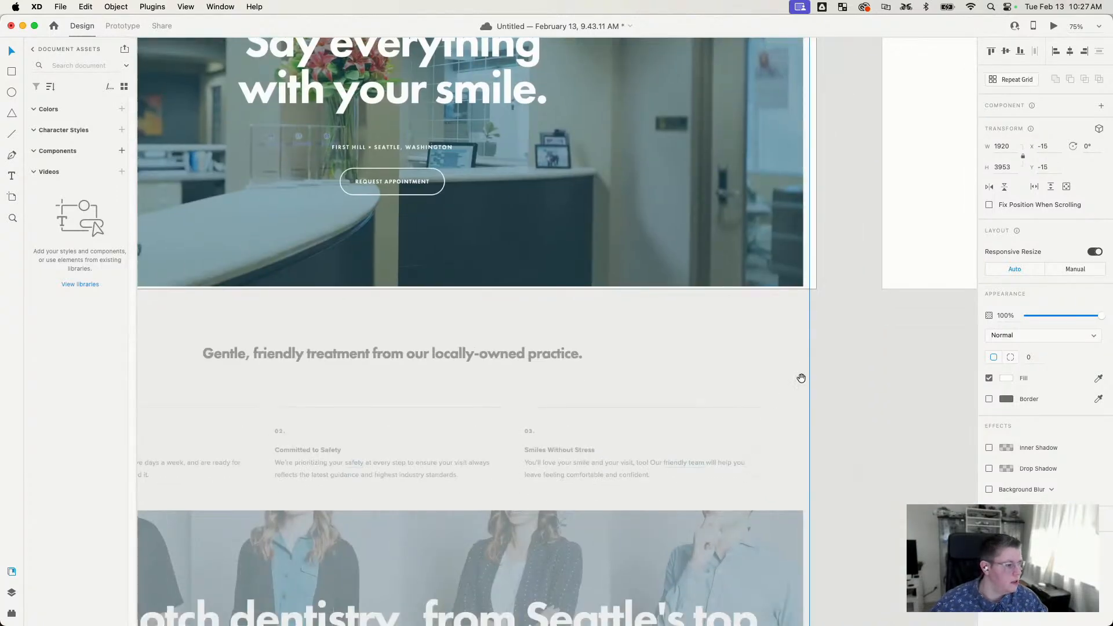
scroll(811, 330, down, 4)
key(super+minus)
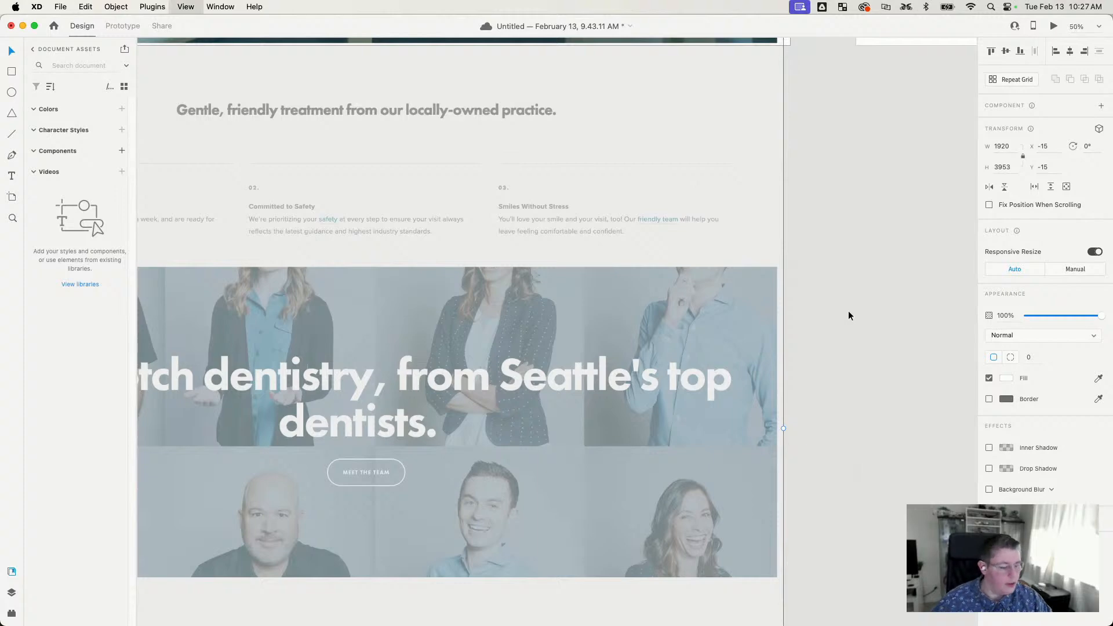
scroll(753, 185, down, 5)
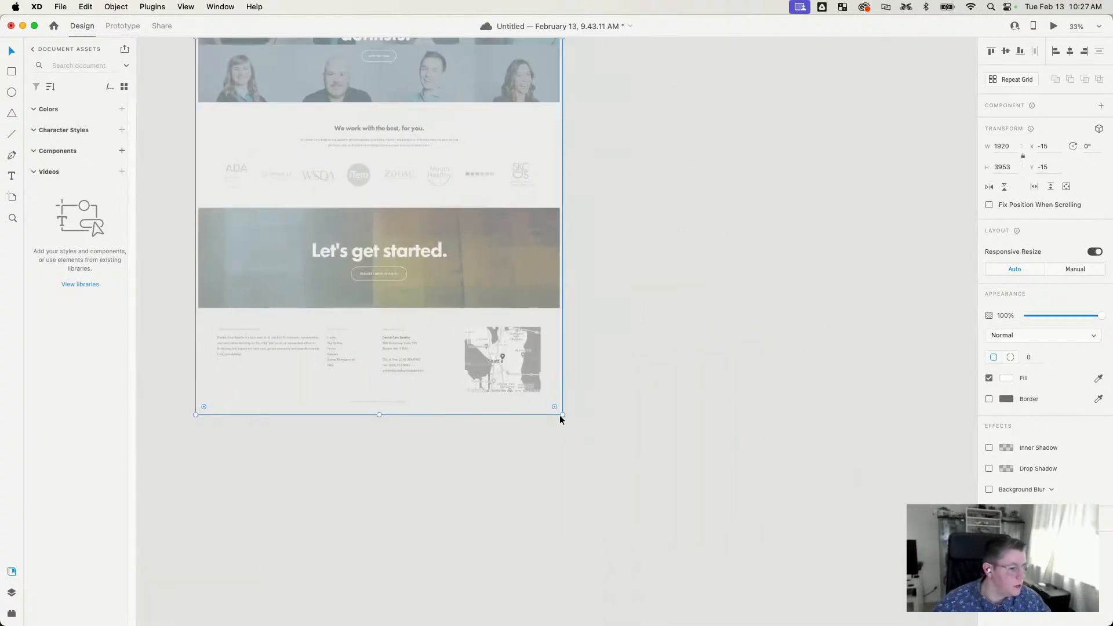
drag(561, 415, 567, 424)
scroll(678, 522, up, 8)
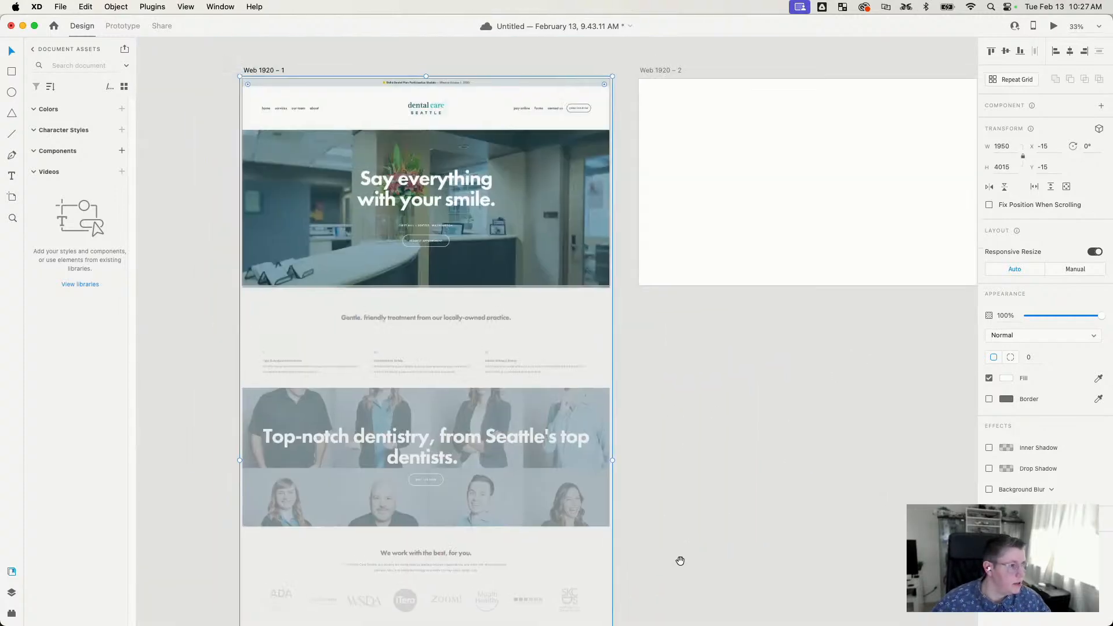
click(627, 58)
Step: Examine the captured header and hero within the Web 1920 – 1 artboard, from the Delta Dental notice to the Request Appointment button
key(super+1)
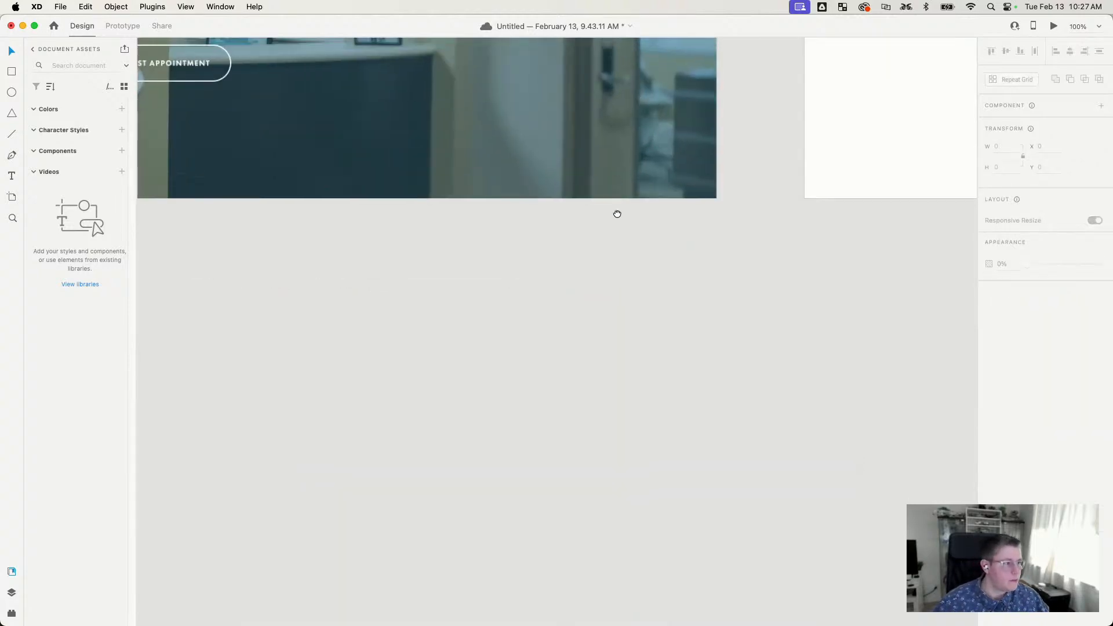
scroll(616, 214, up, 10)
scroll(616, 214, left, 8)
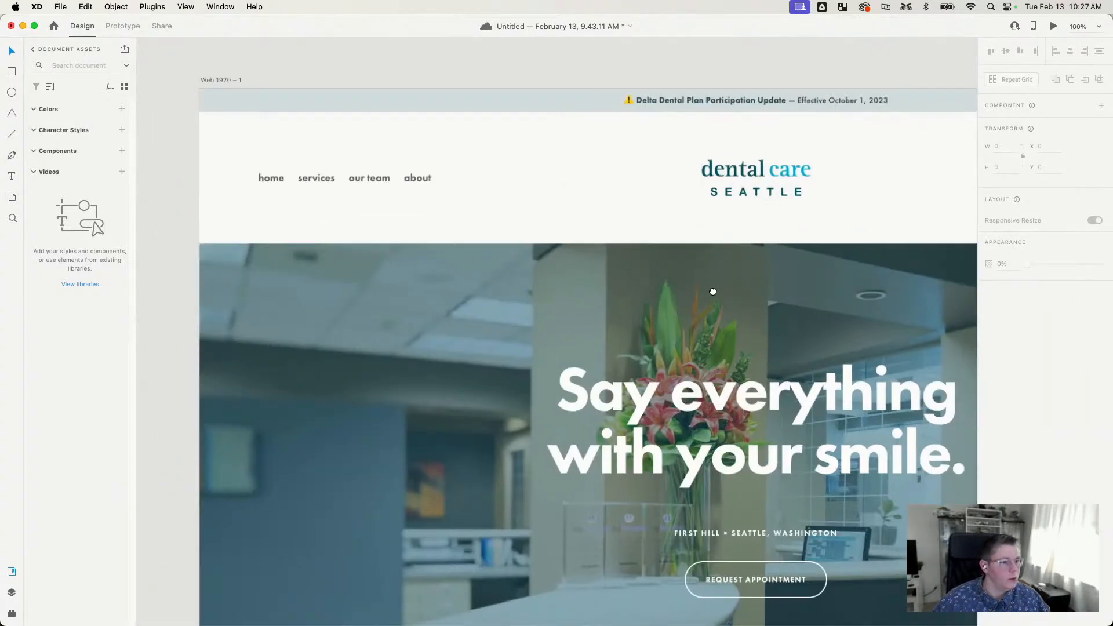
drag(713, 292, 677, 288)
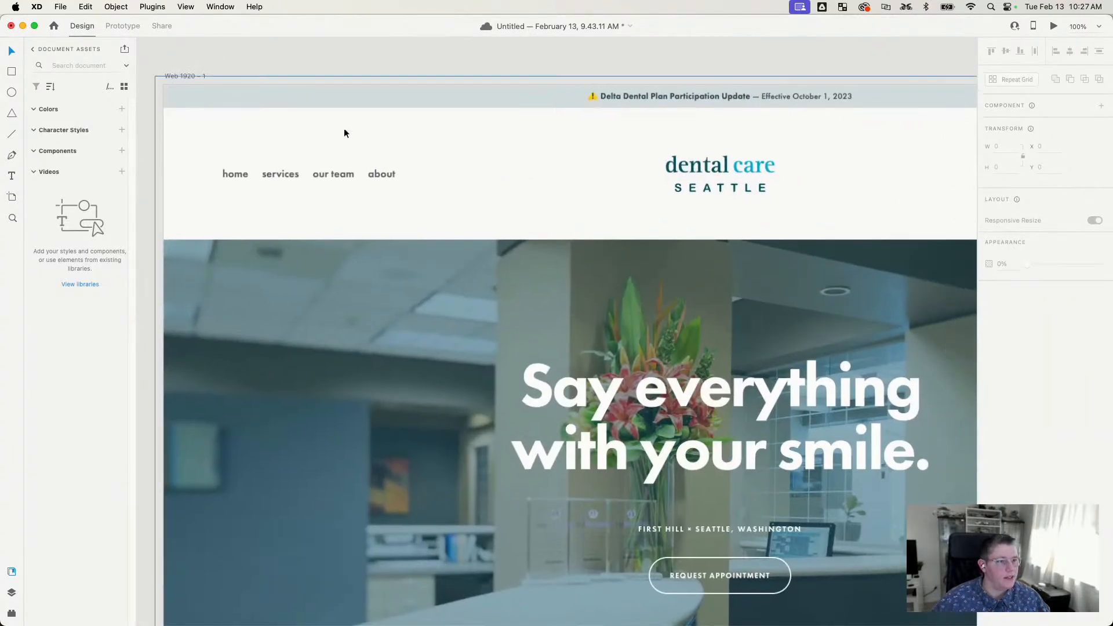
scroll(371, 216, down, 3)
scroll(370, 216, right, 1)
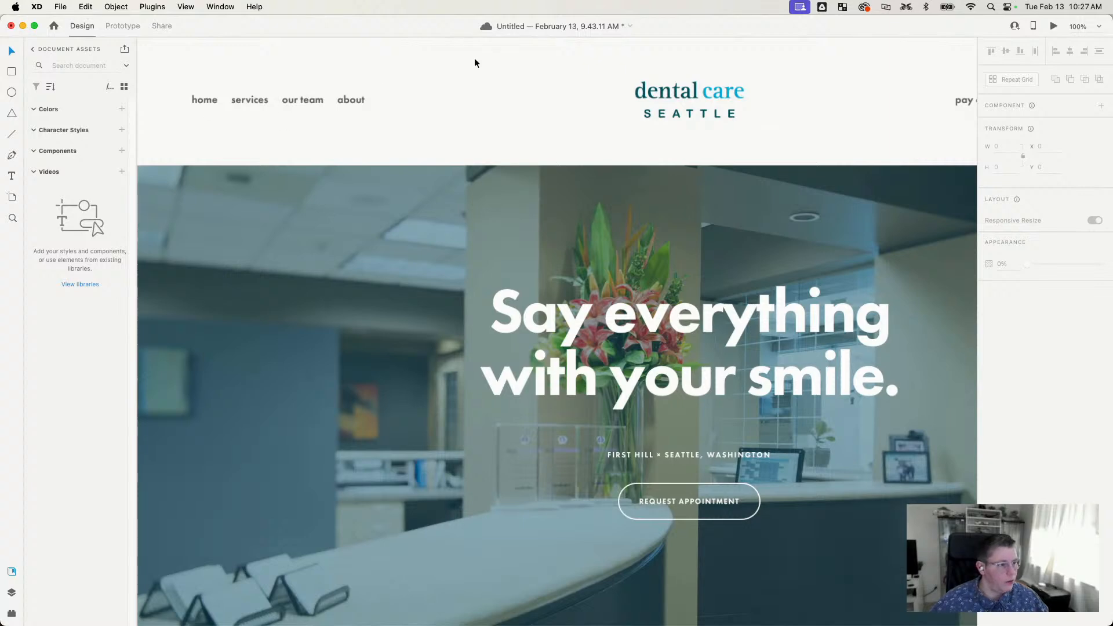
key(super+minus)
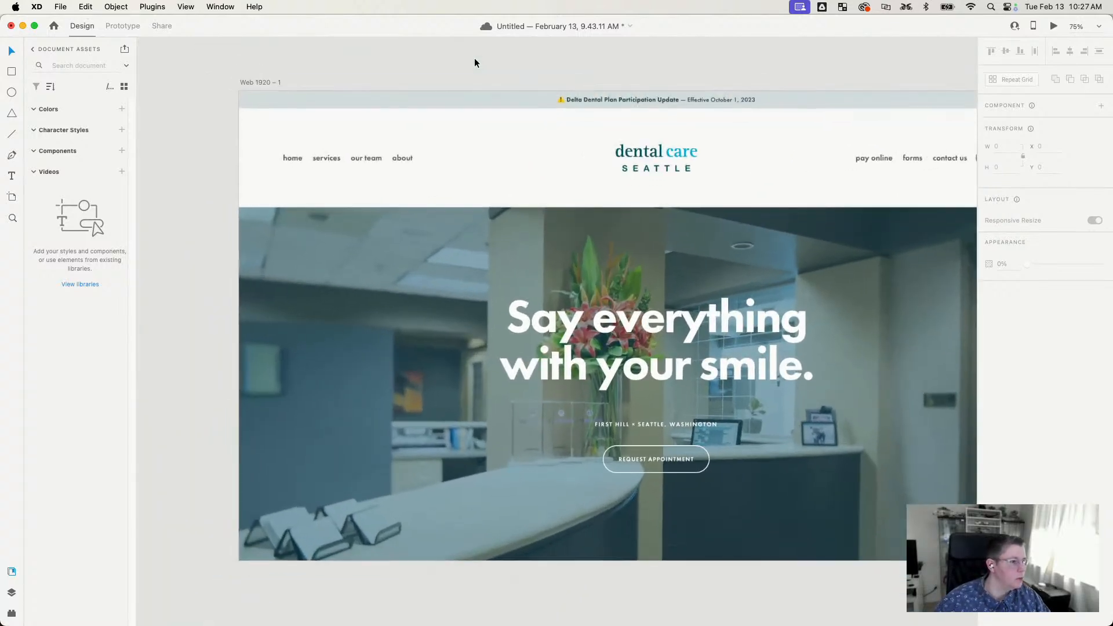
drag(573, 199, 489, 209)
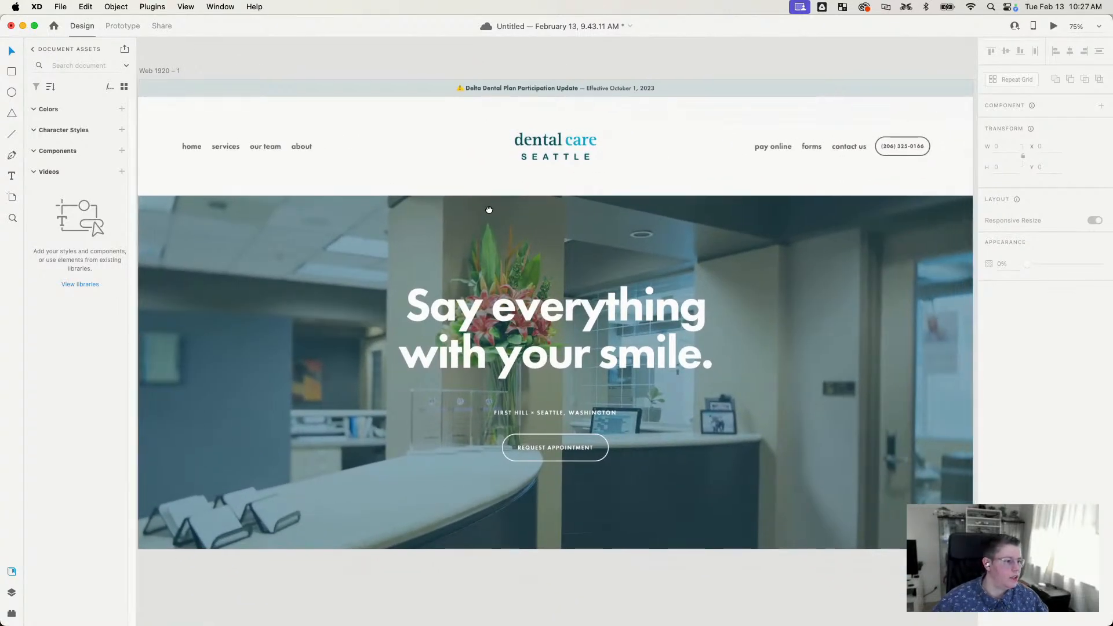
key(super+minus)
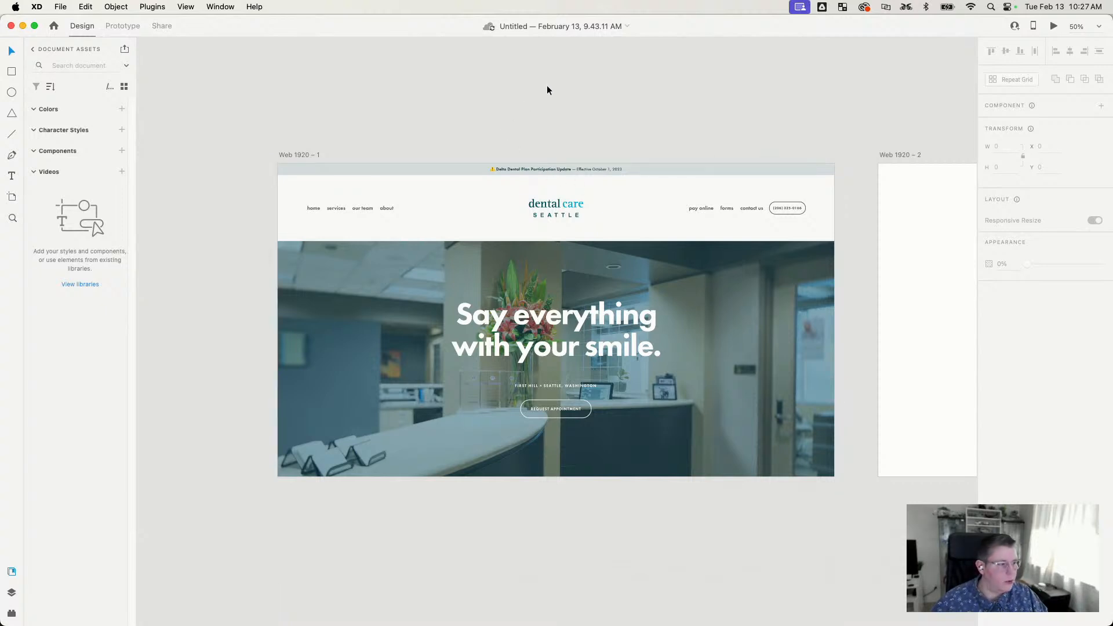
key(super+1)
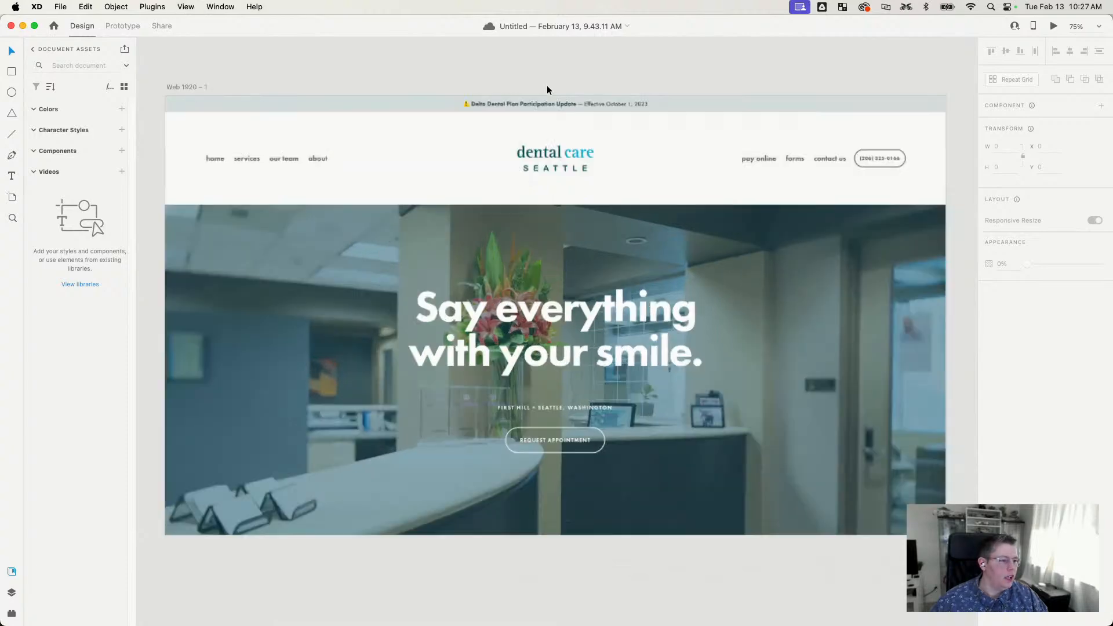
key(super+minus)
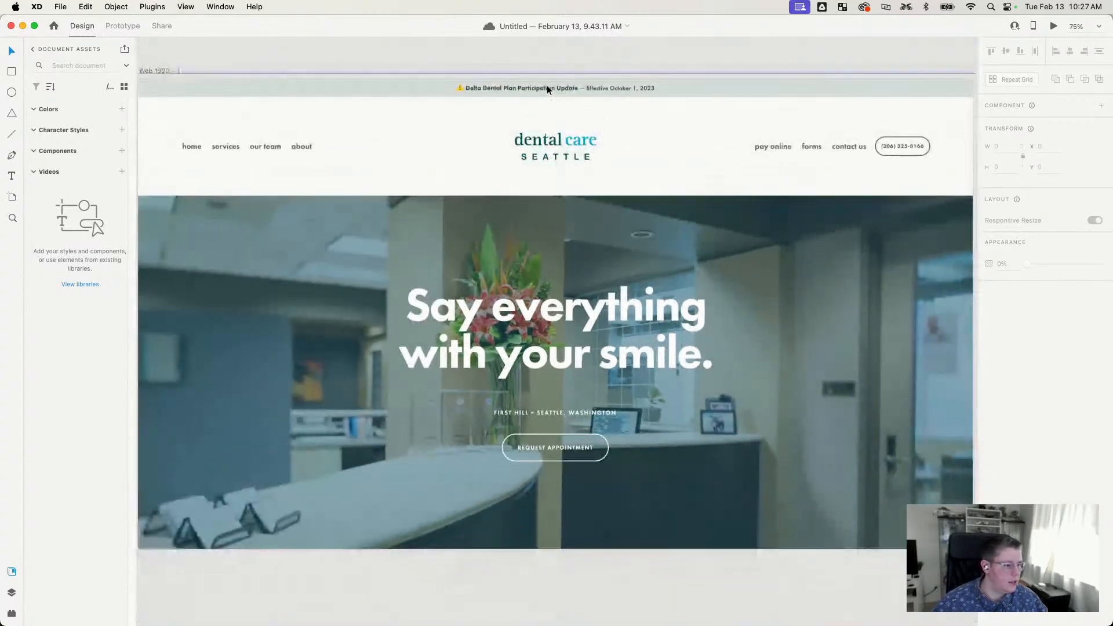
Step: Try cropping the Web 1920 – 1 artboard to a height of 824 through the Request Appointment button, and undo the crop
double_click(177, 71)
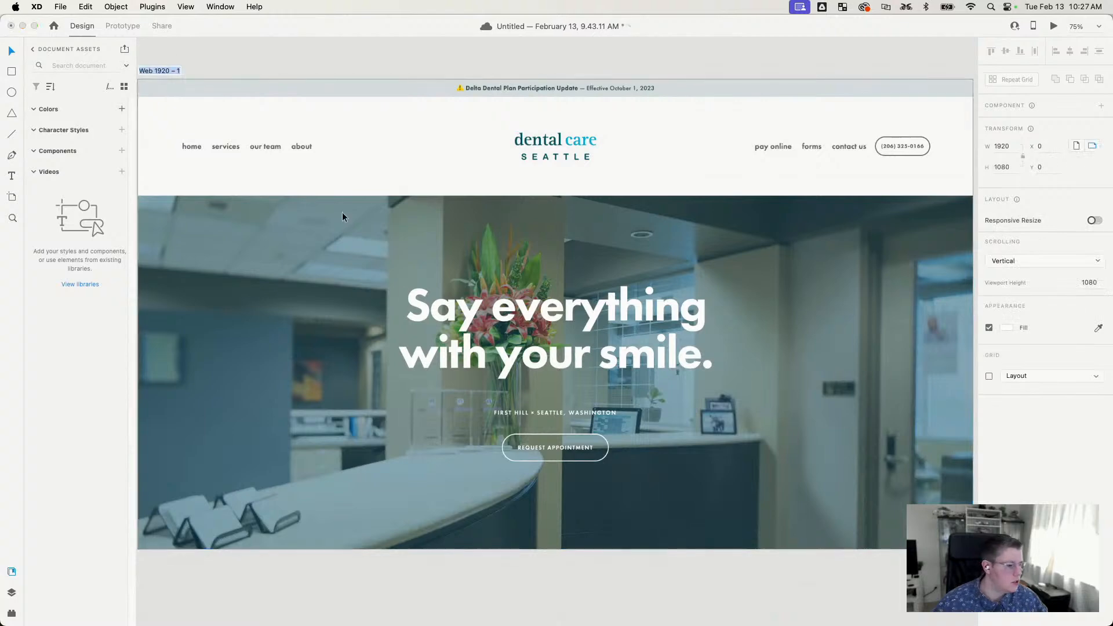
click(176, 70)
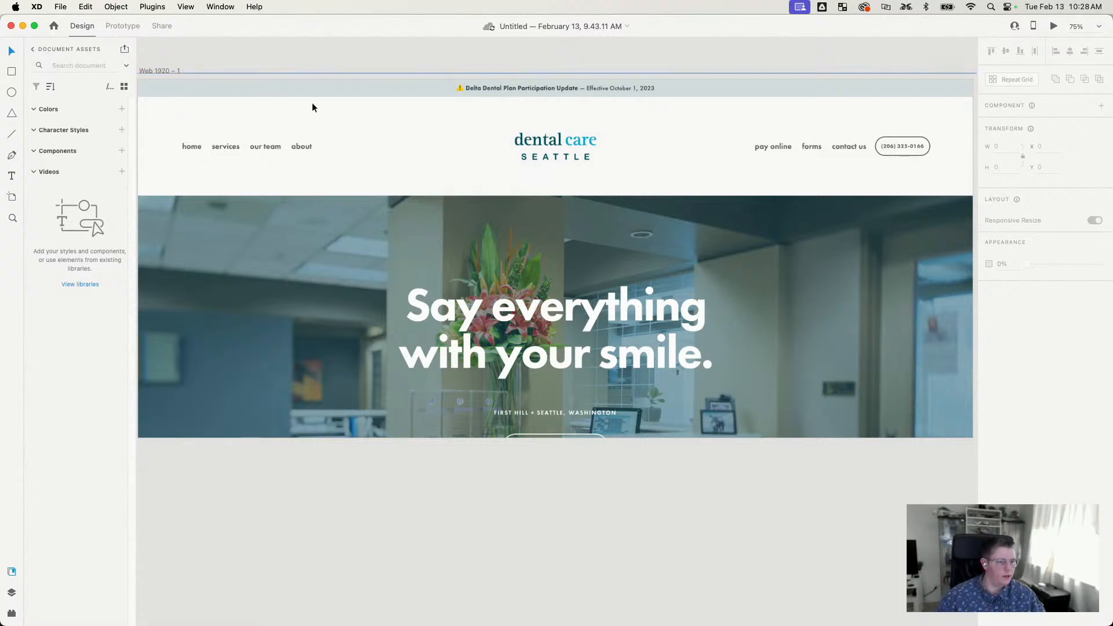
click(175, 70)
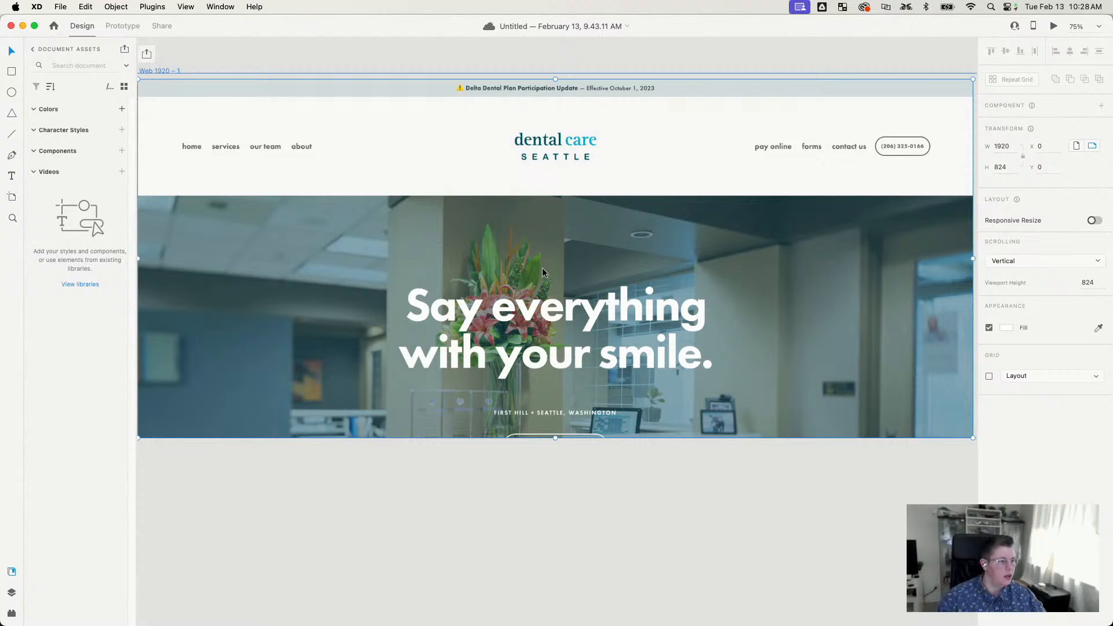
click(576, 537)
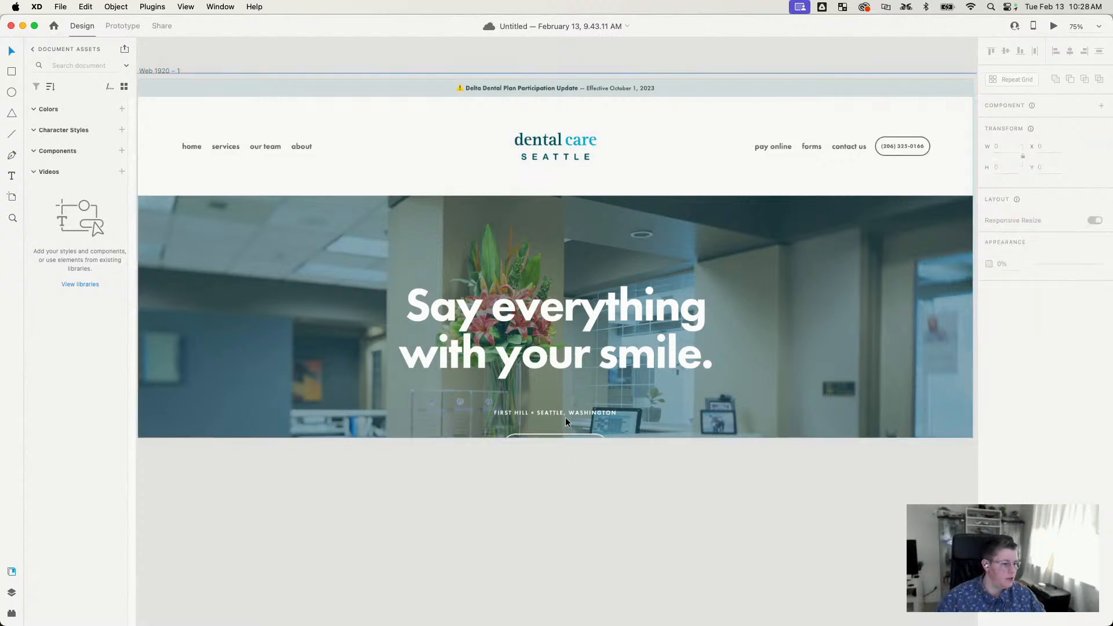
click(164, 69)
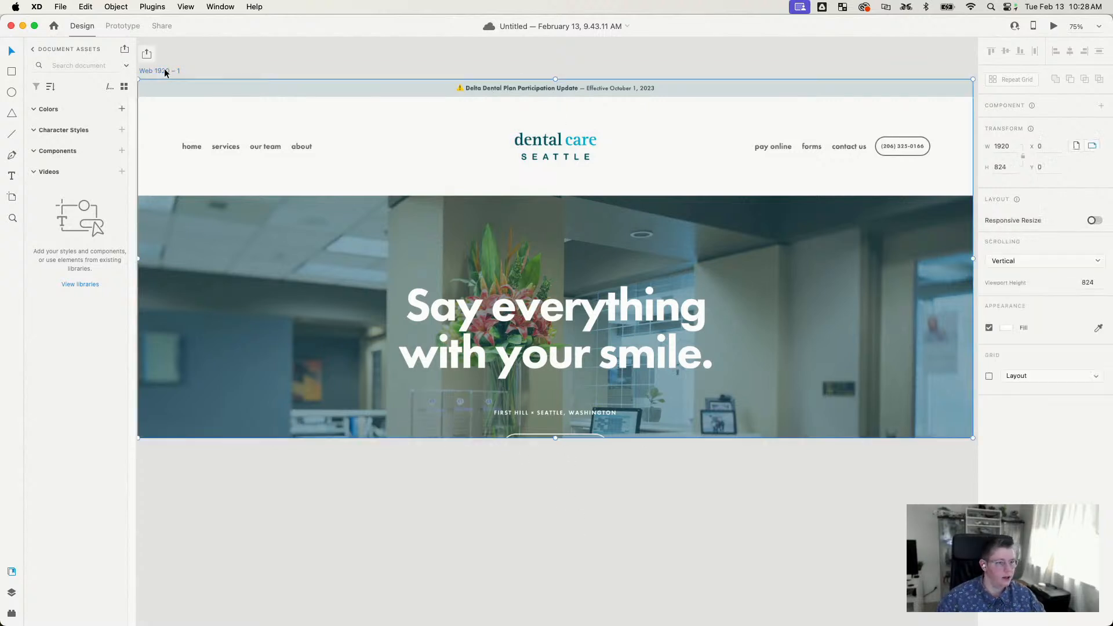
click(556, 439)
key(super+z)
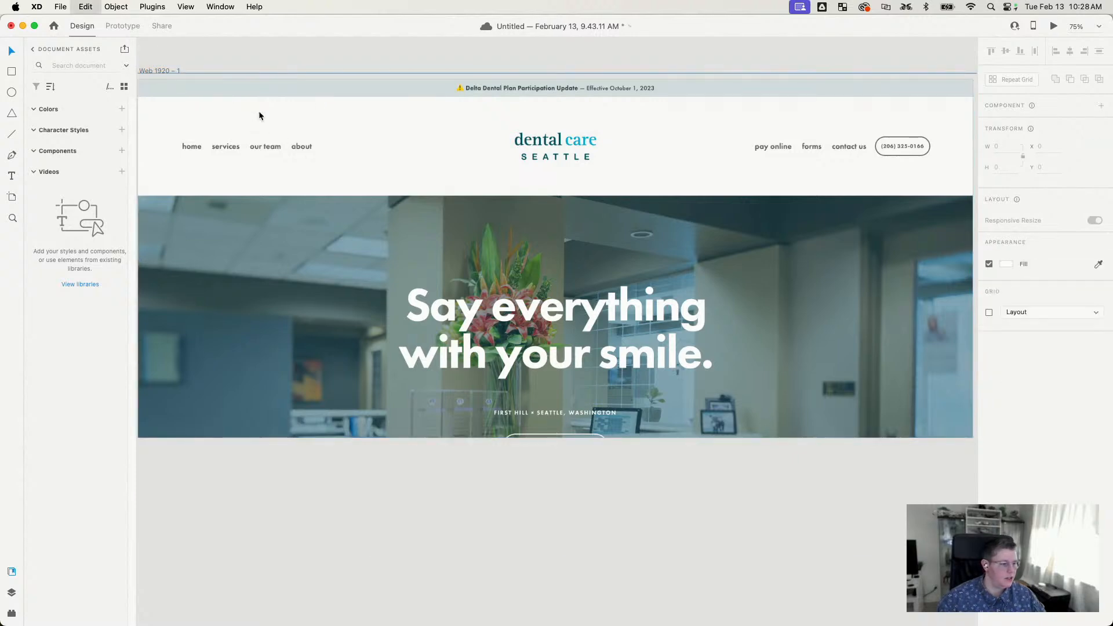
Step: Try to frame the captured header's home, services, our team and about links with a rectangle
scroll(780, 152, up, 3)
scroll(814, 255, left, 4)
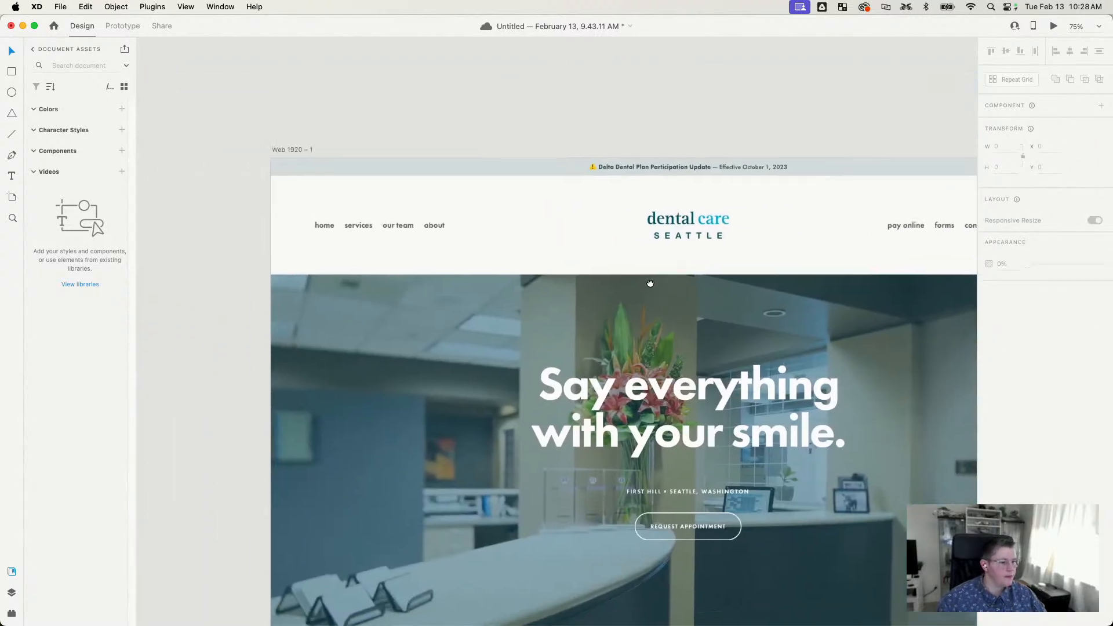
drag(649, 283, 622, 277)
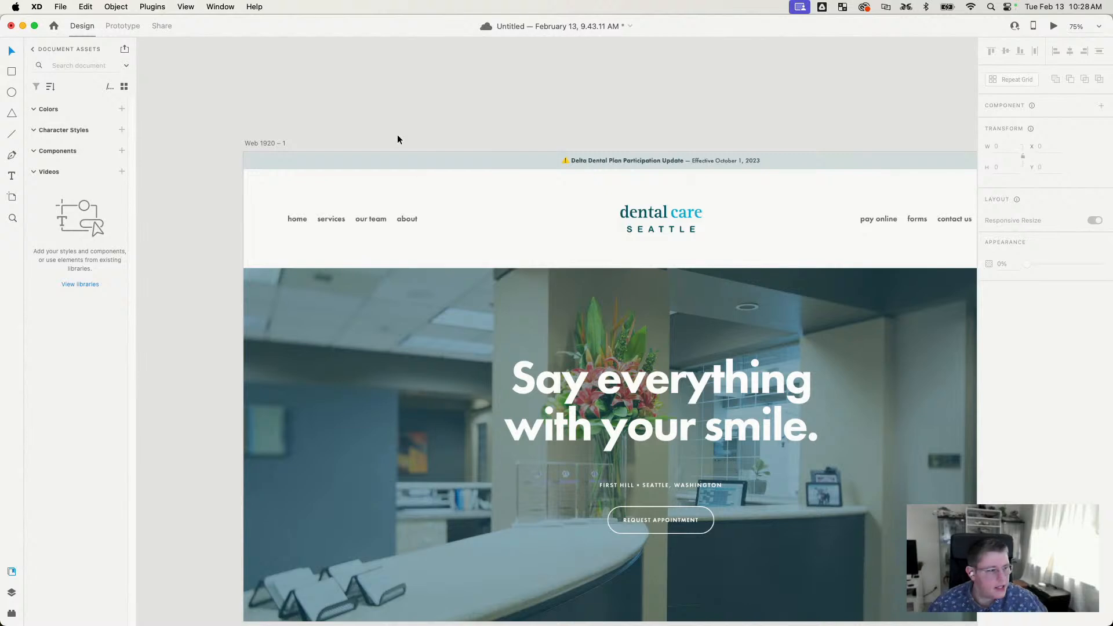
key(r)
mouse_move(277, 203)
mouse_down()
mouse_move(327, 236)
mouse_move(427, 236)
mouse_up()
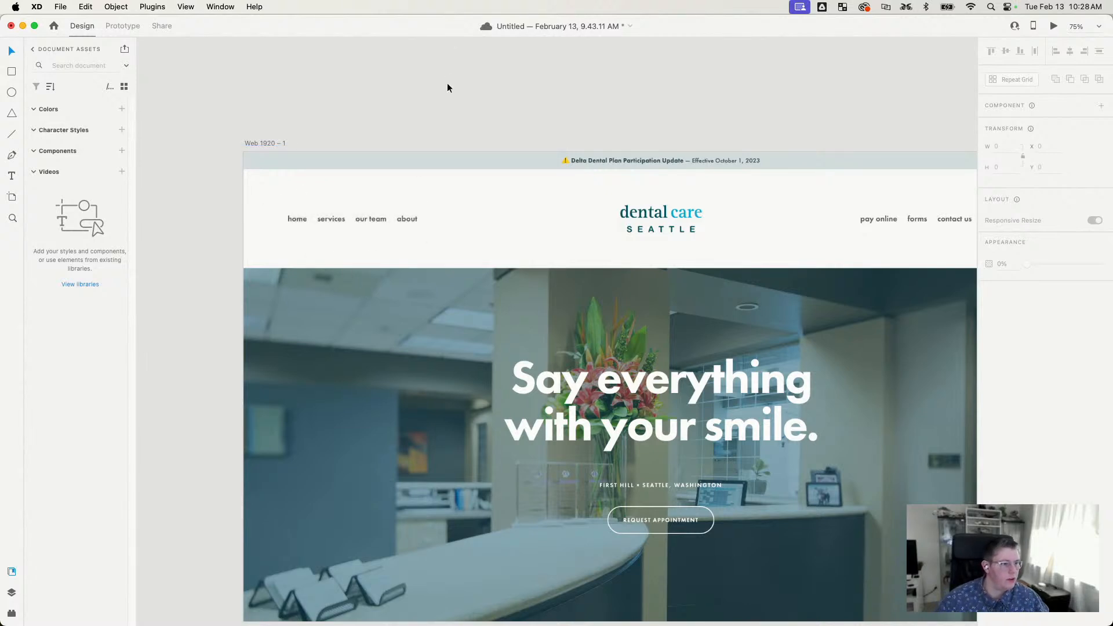
Step: Paste the captured home, services, our team and about links, and place them above the Web 1920 – 1 artboard
key(super+v)
drag(516, 316, 710, 87)
scroll(719, 167, right, 5)
scroll(719, 167, up, 1)
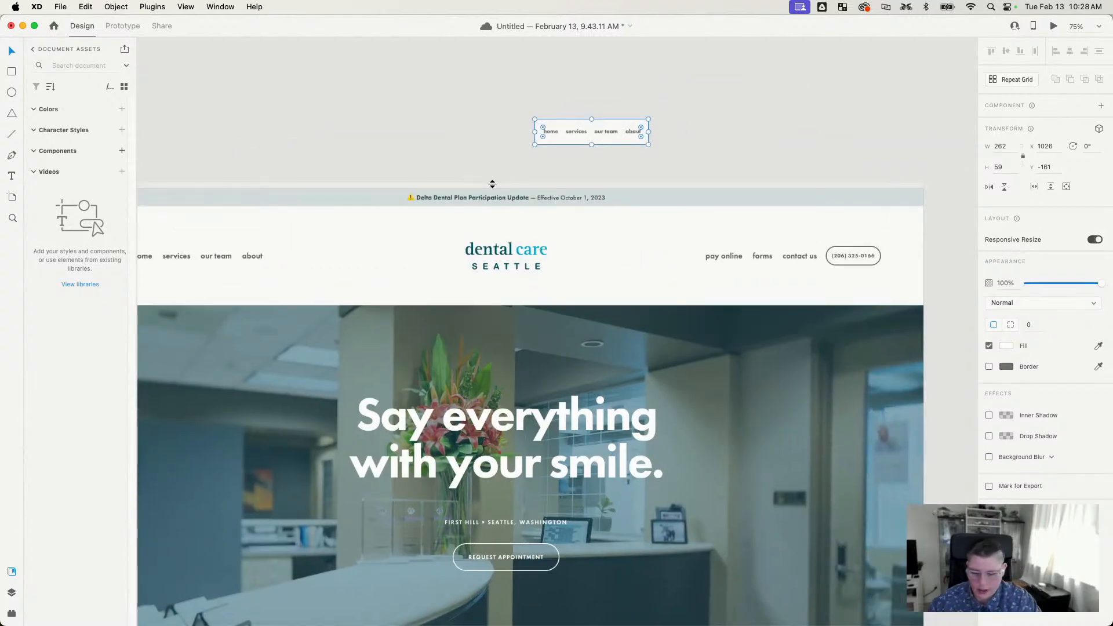
Step: Take a screenshot of the dental care SEATTLE logo, paste it, and place it above the artboard beside the links capture
key(super+shift+4)
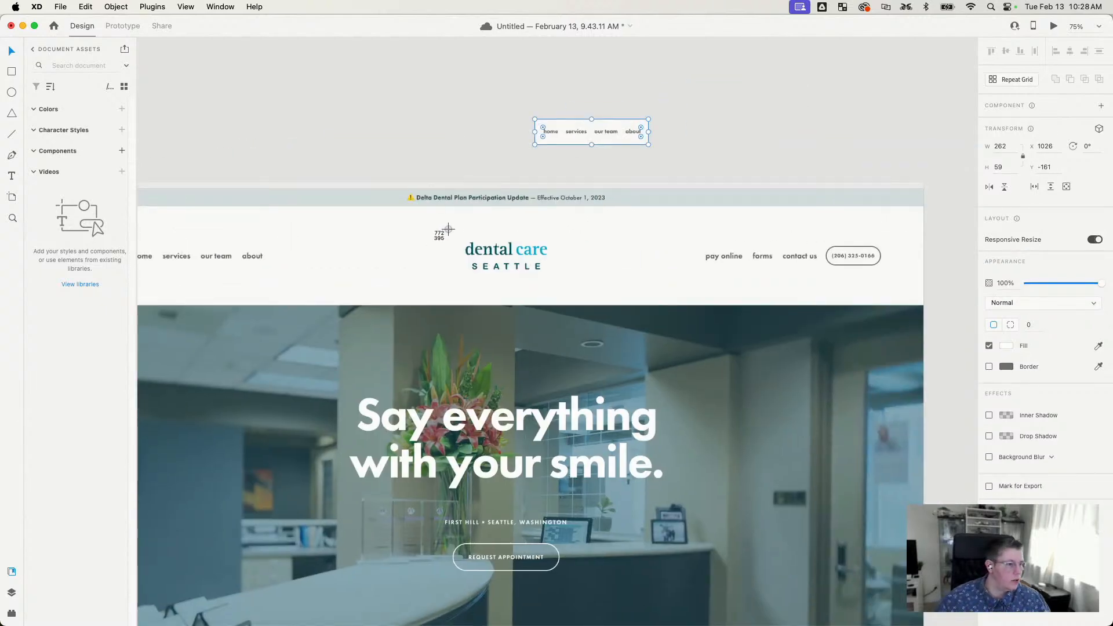
drag(448, 229, 558, 283)
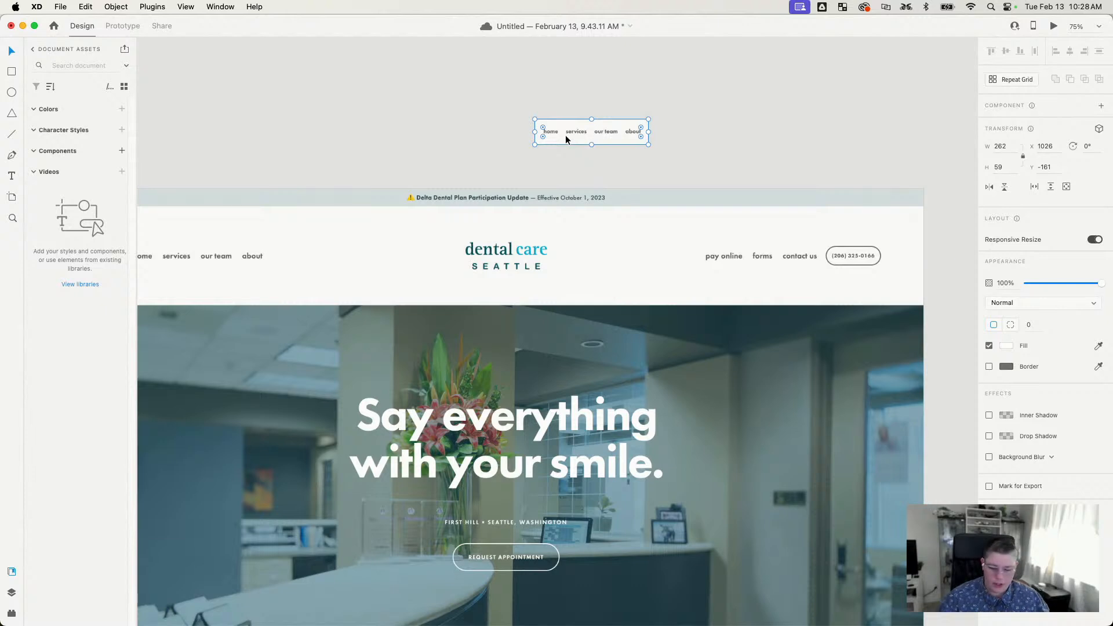
key(super+v)
drag(563, 338, 471, 129)
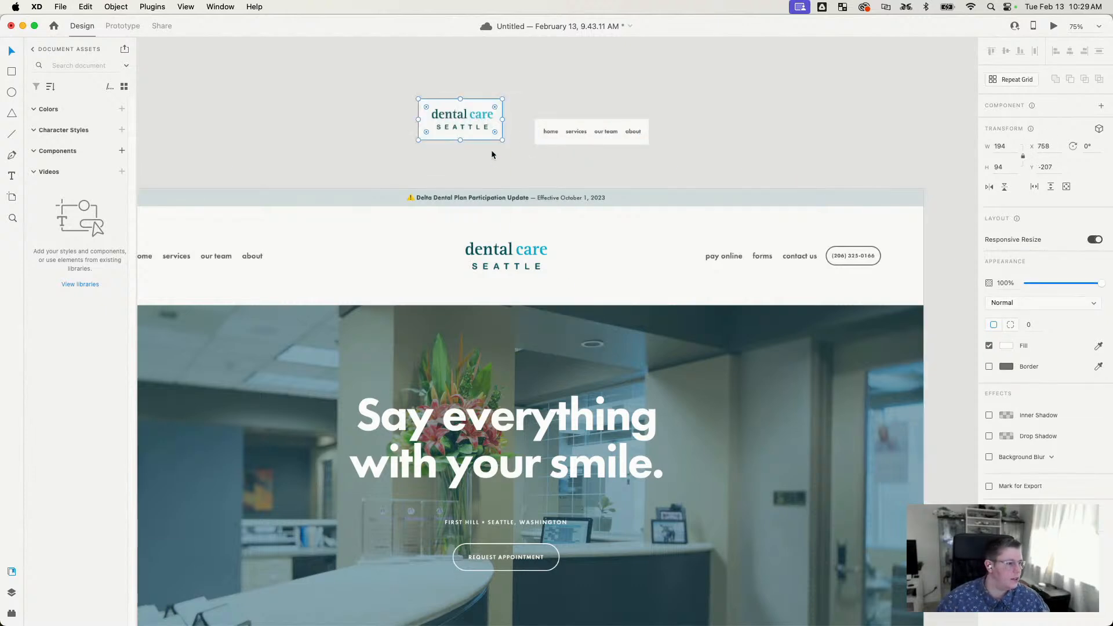
Step: Take a screenshot of the header's pay online, forms and contact us links, paste it, and place it above the artboard
click(763, 123)
scroll(742, 136, right, 3)
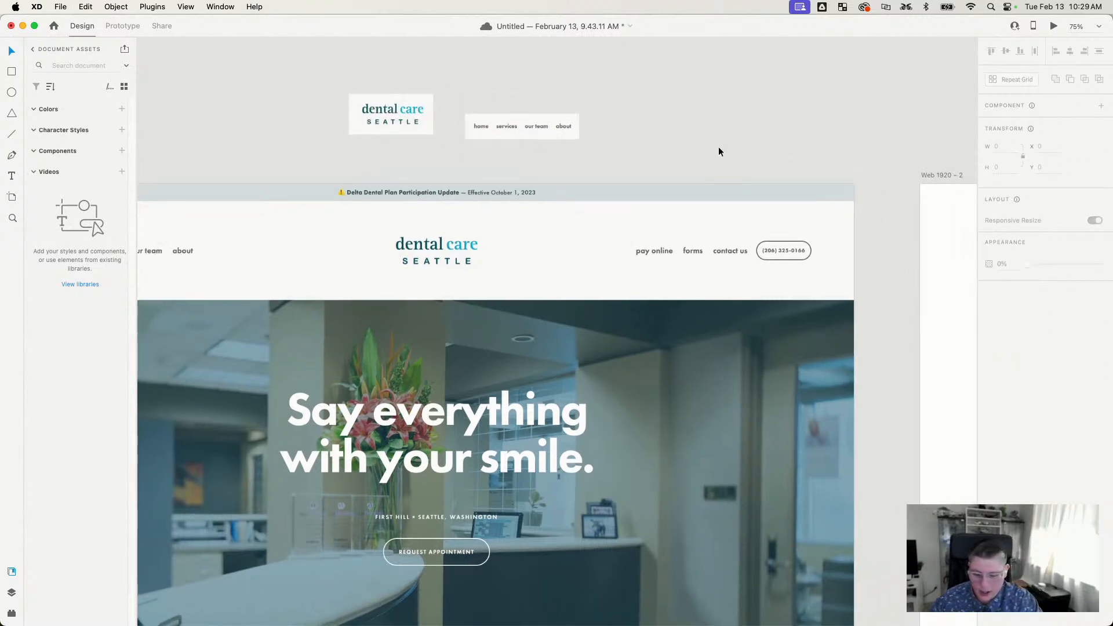
key(super+ctrl+shift+4)
drag(623, 231, 761, 279)
key(super+v)
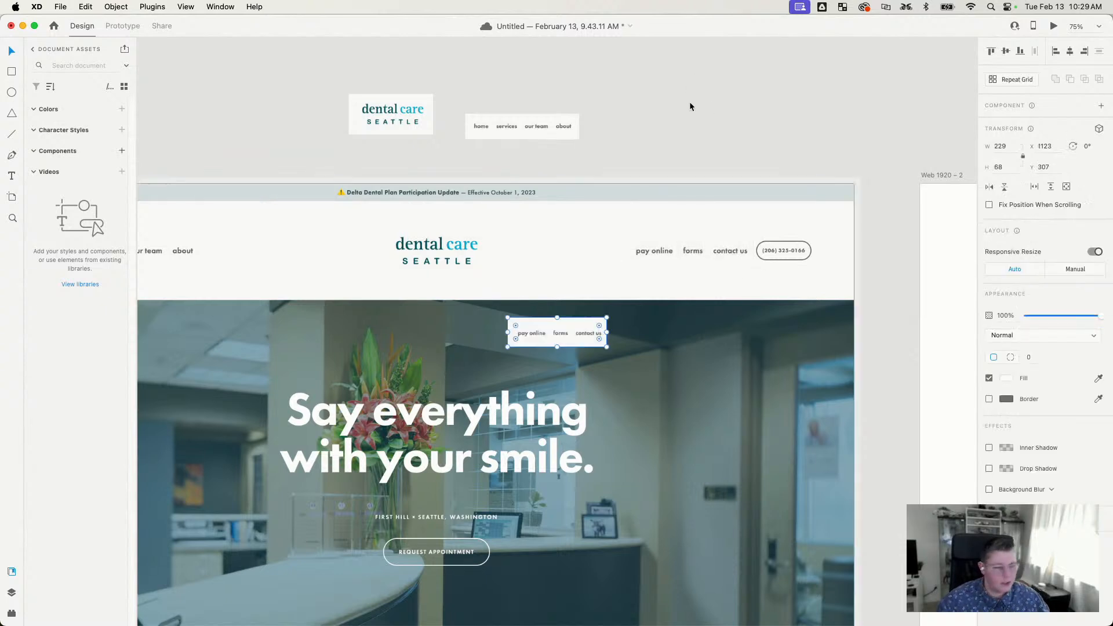
drag(559, 329, 693, 102)
Step: Draw a rectangle about 1151 by 189 over the header's logo and left links, aligned to the artboard's left edge below the notice bar
drag(448, 240, 655, 193)
click(392, 137)
drag(726, 383, 678, 400)
click(12, 71)
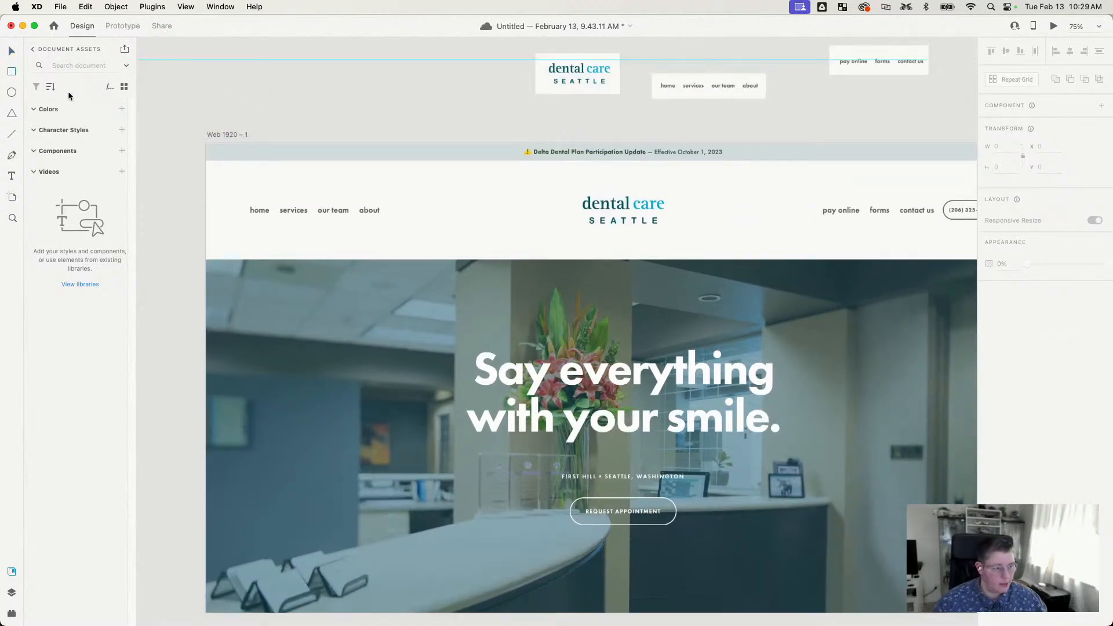
drag(231, 167, 731, 247)
key(v)
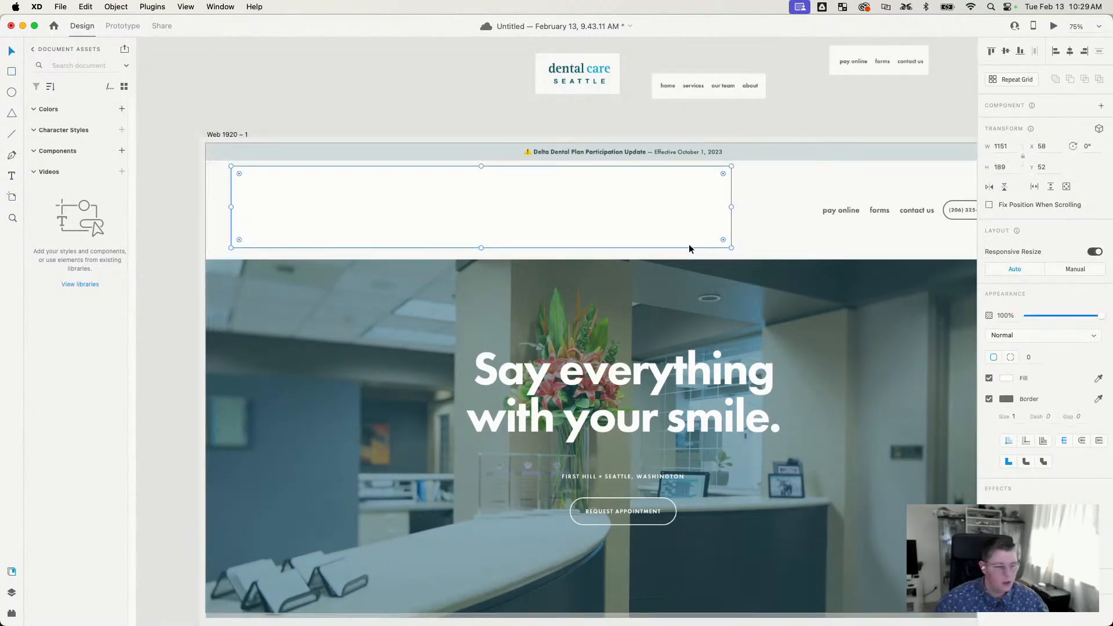
drag(583, 215, 559, 206)
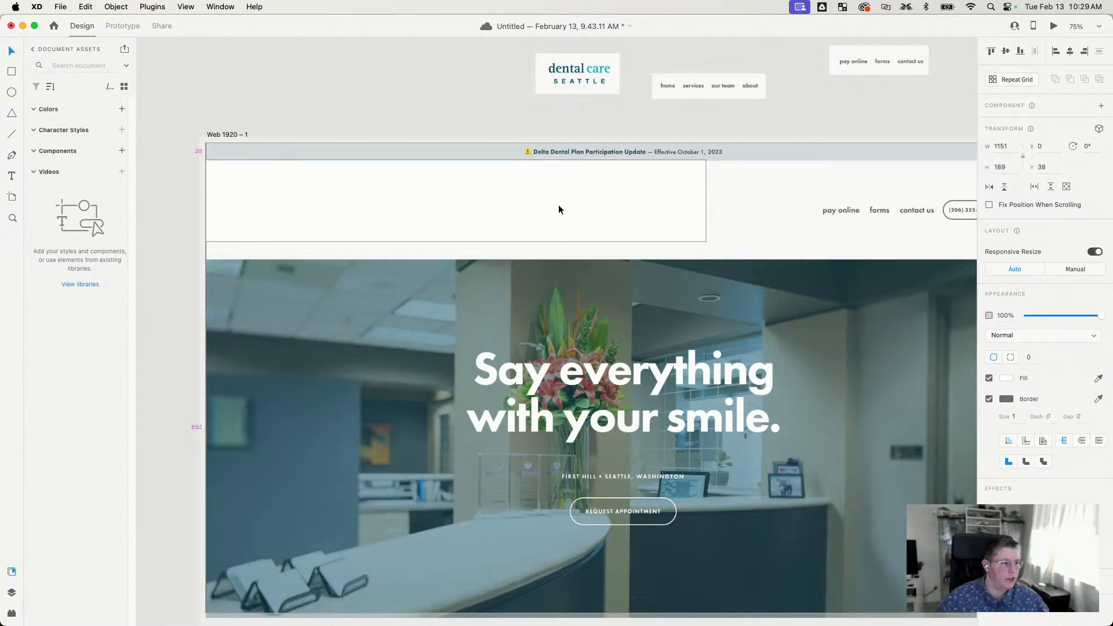
Step: Stretch the header rectangle to 1920 by 232 to cover the whole original header, and remove its border
drag(706, 241, 903, 262)
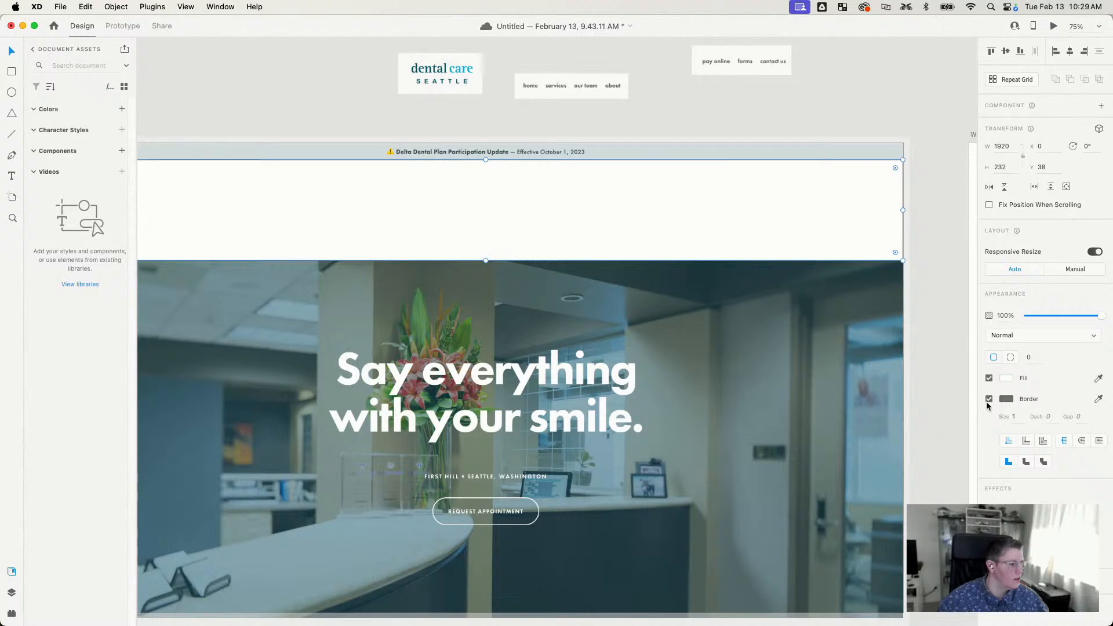
click(989, 400)
click(946, 279)
scroll(725, 302, up, 2)
scroll(724, 301, left, 2)
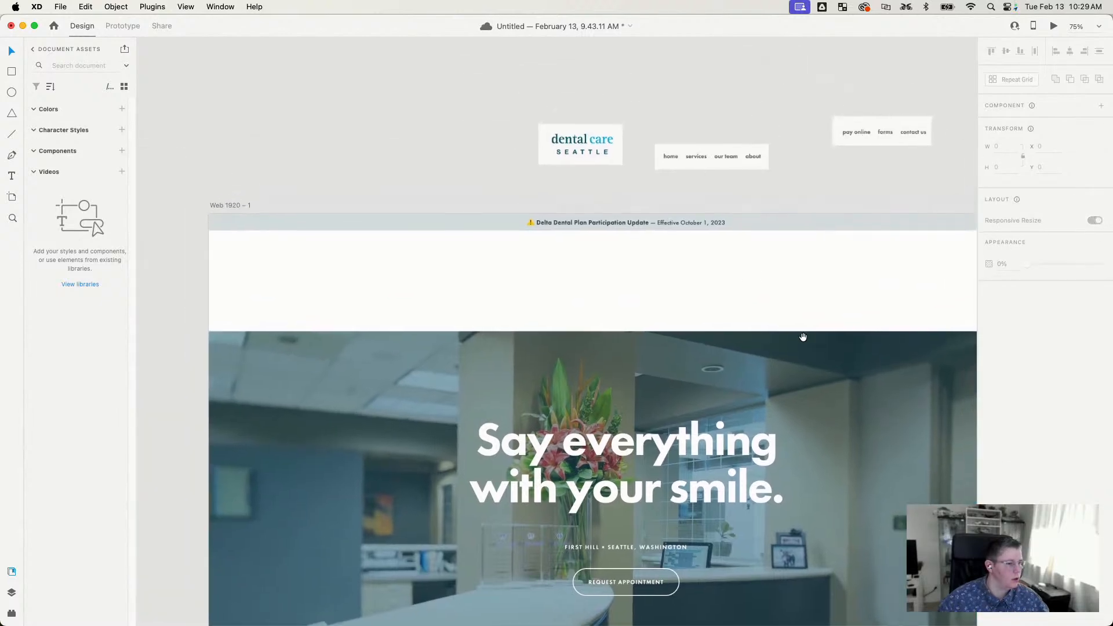
Step: Add vertical guides inset from the artboard's left and right edges, and try moving the logo capture into the header
drag(209, 288, 273, 307)
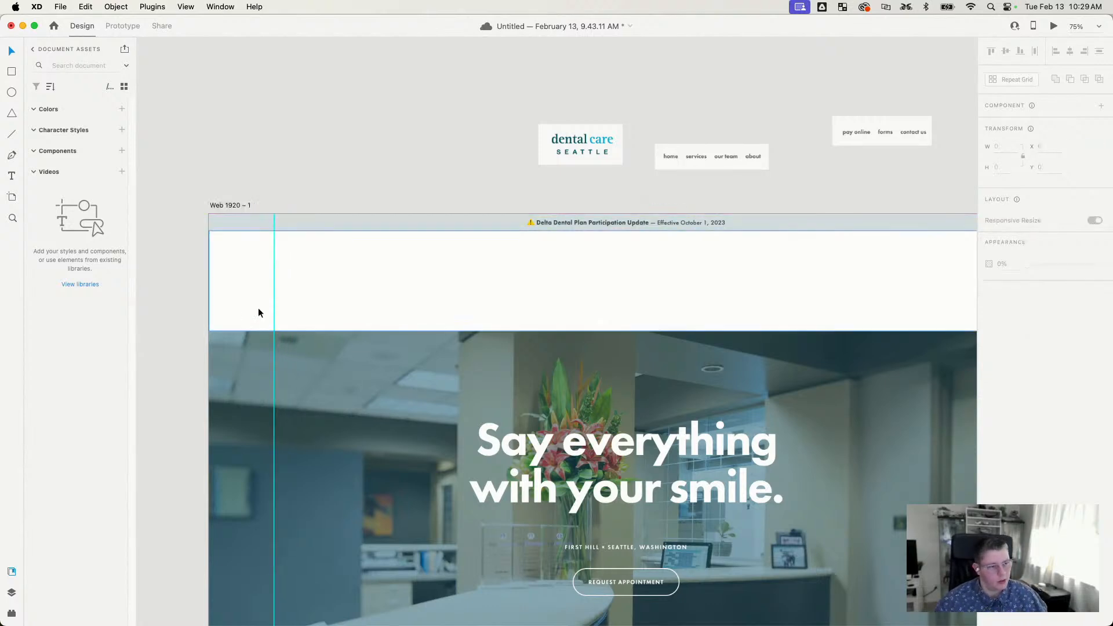
drag(204, 308, 768, 313)
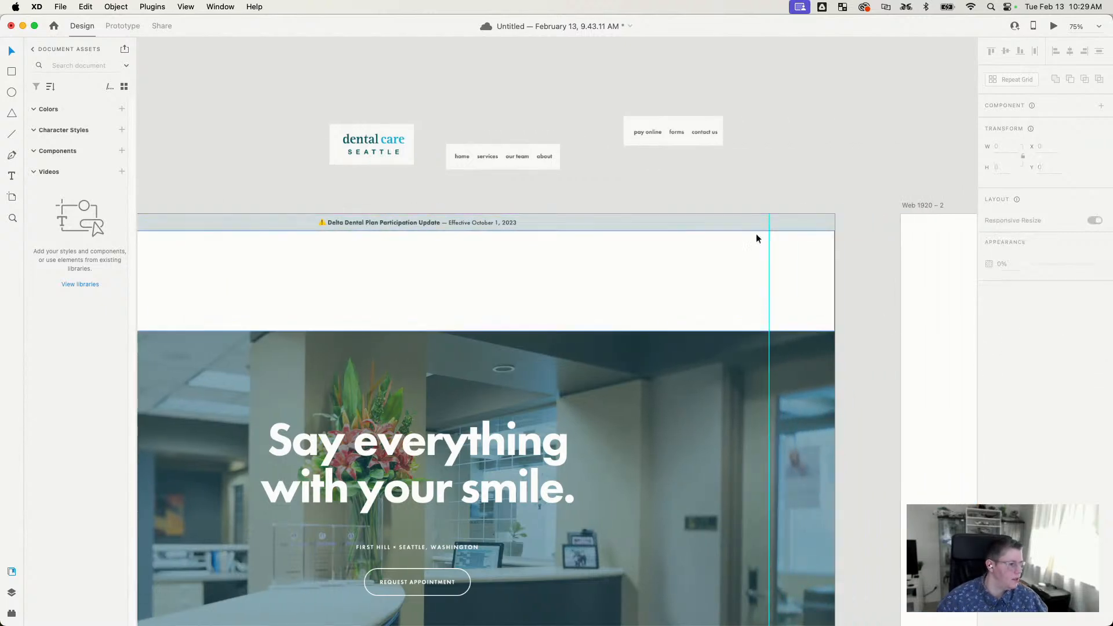
drag(609, 182, 847, 224)
drag(641, 196, 414, 307)
key(ctrl+z)
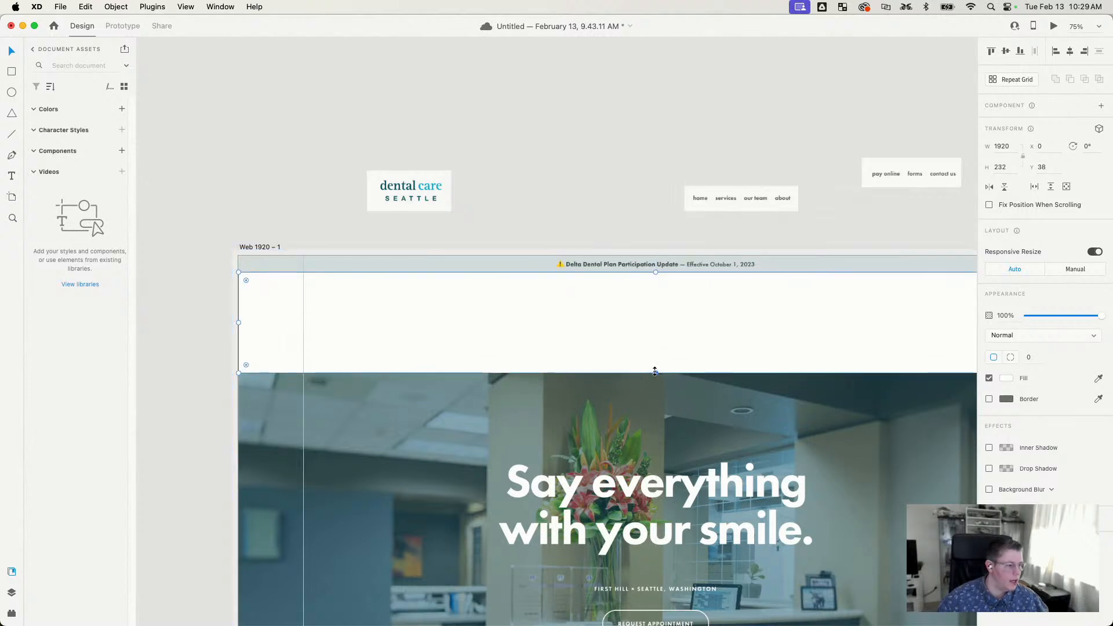
Step: Shorten the header rectangle from its lower edge, and move the homepage capture up to Y -95 so the hero meets the header
drag(655, 372, 660, 332)
drag(701, 426, 714, 395)
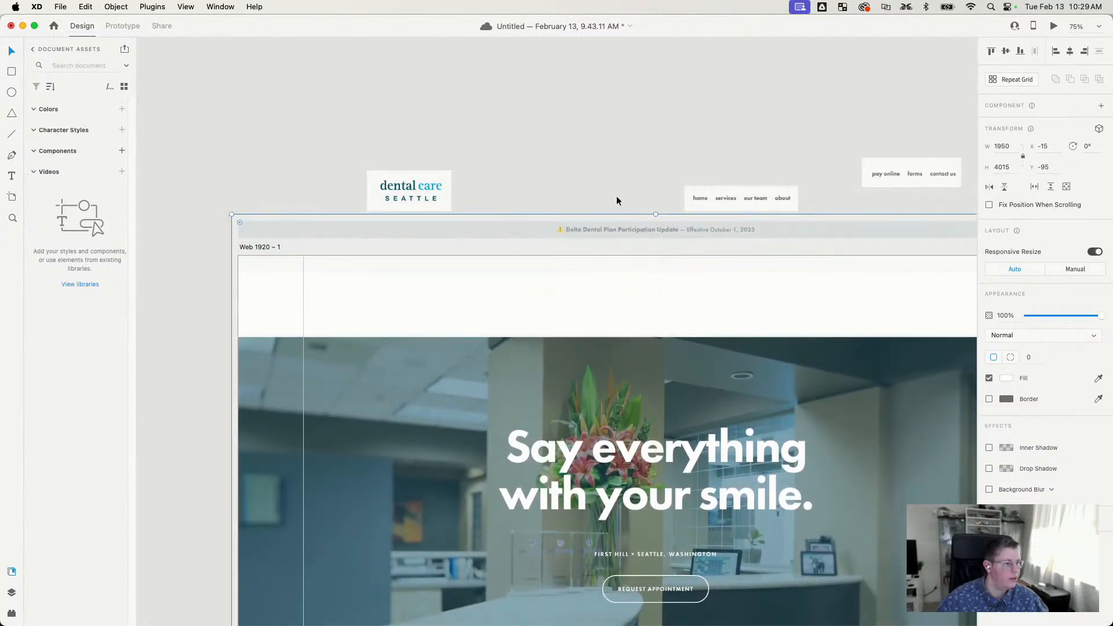
click(617, 201)
Step: Place the logo capture beside the header's left guide, with the home, services, our team and about capture to its right
drag(416, 193, 355, 307)
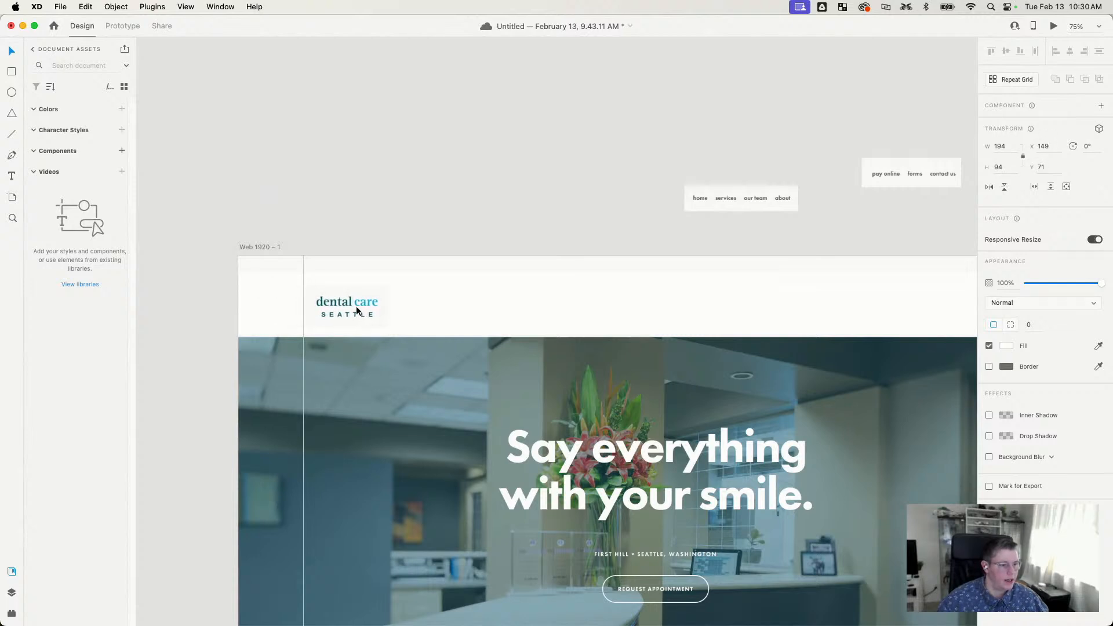
click(457, 224)
scroll(460, 146, right, 5)
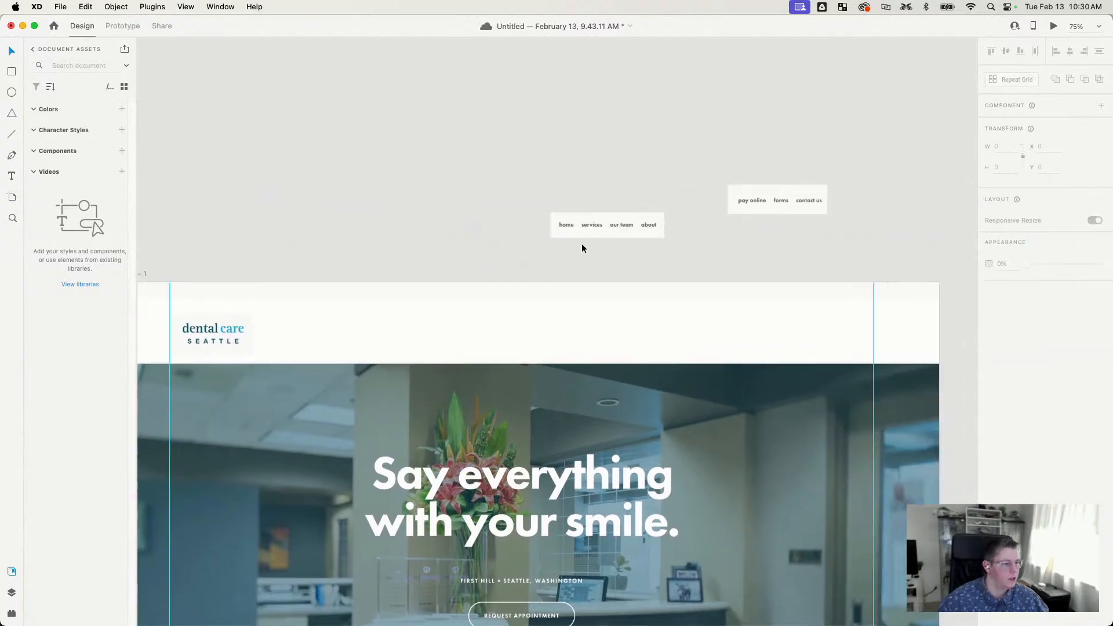
drag(595, 232, 314, 339)
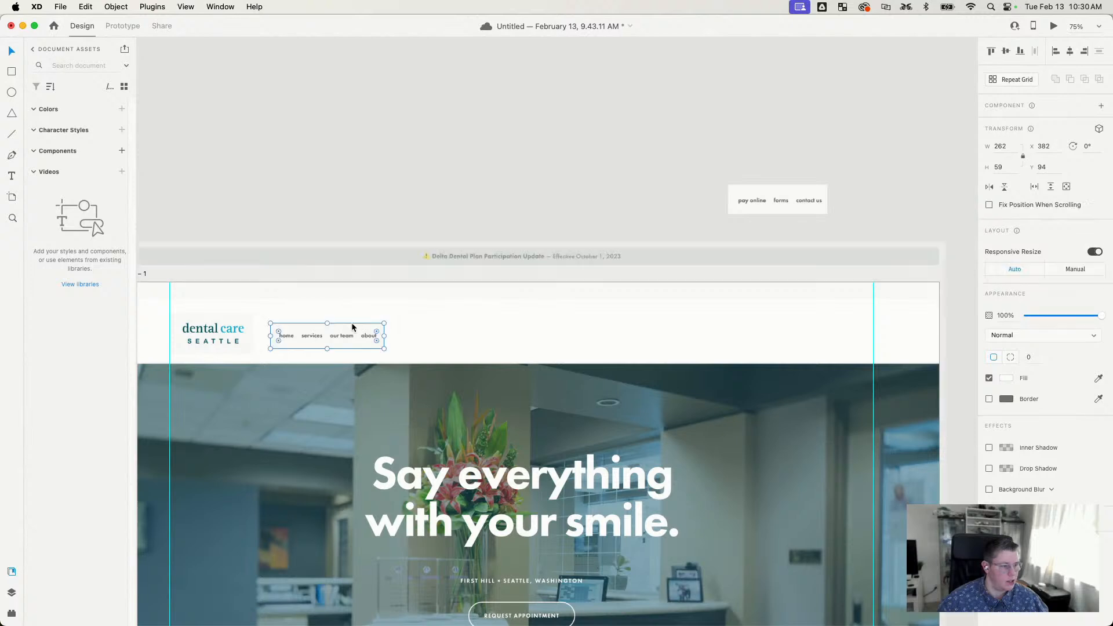
Step: Place the pay online, forms and contact us capture along the header's top edge near the right guide, and deselect it
drag(787, 210, 799, 300)
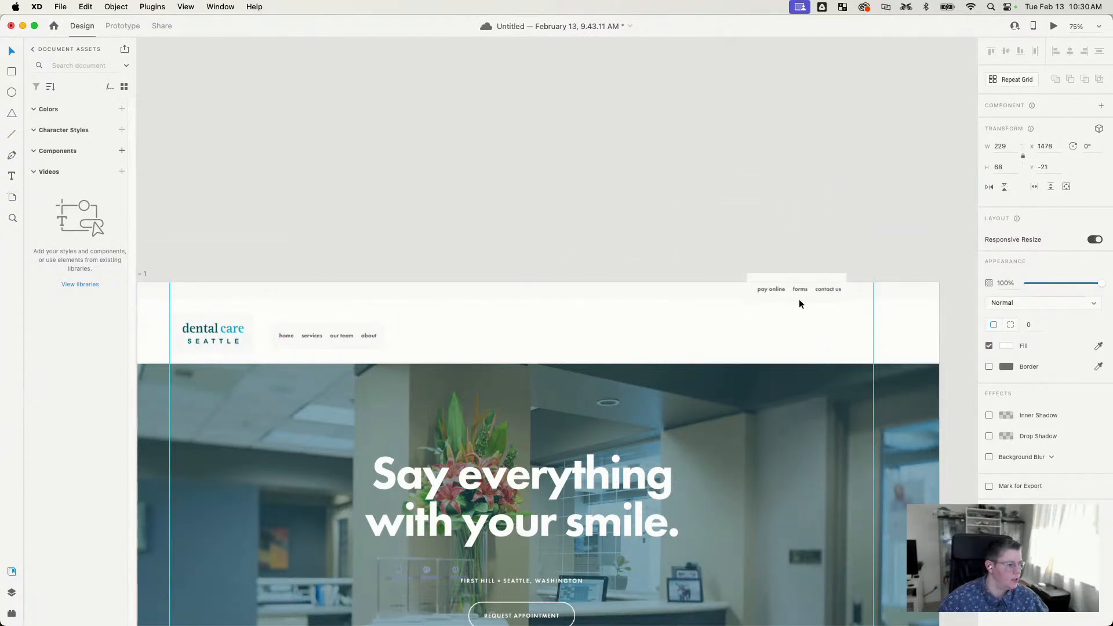
drag(699, 359, 605, 370)
key(super+equal)
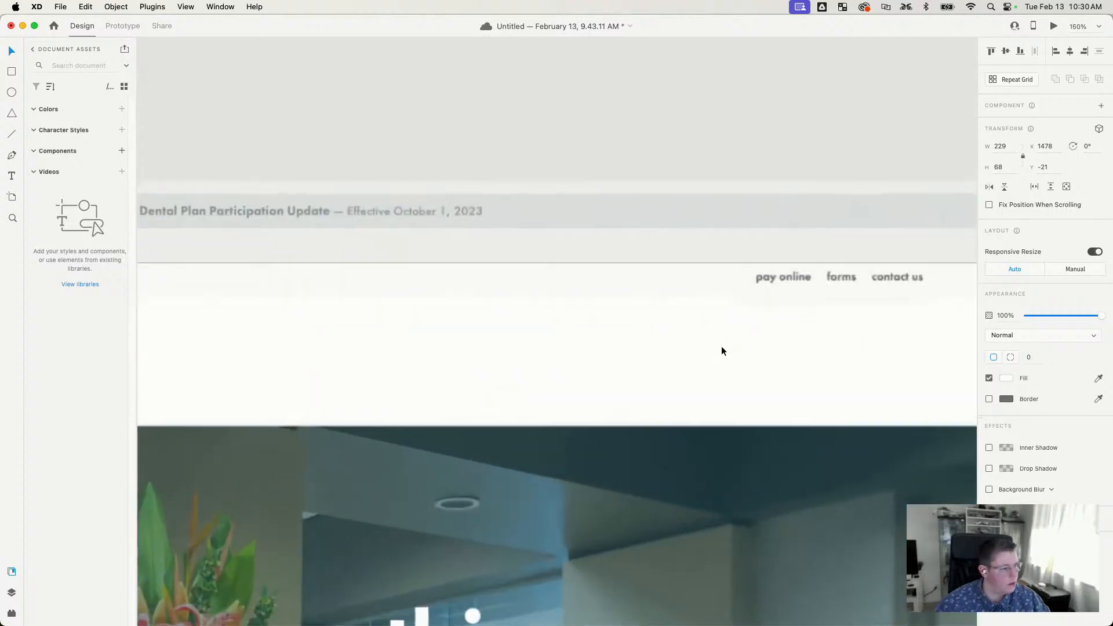
click(760, 156)
Step: Add a text label reading PAY ONLINE on the empty canvas above the artboard
drag(760, 155, 452, 172)
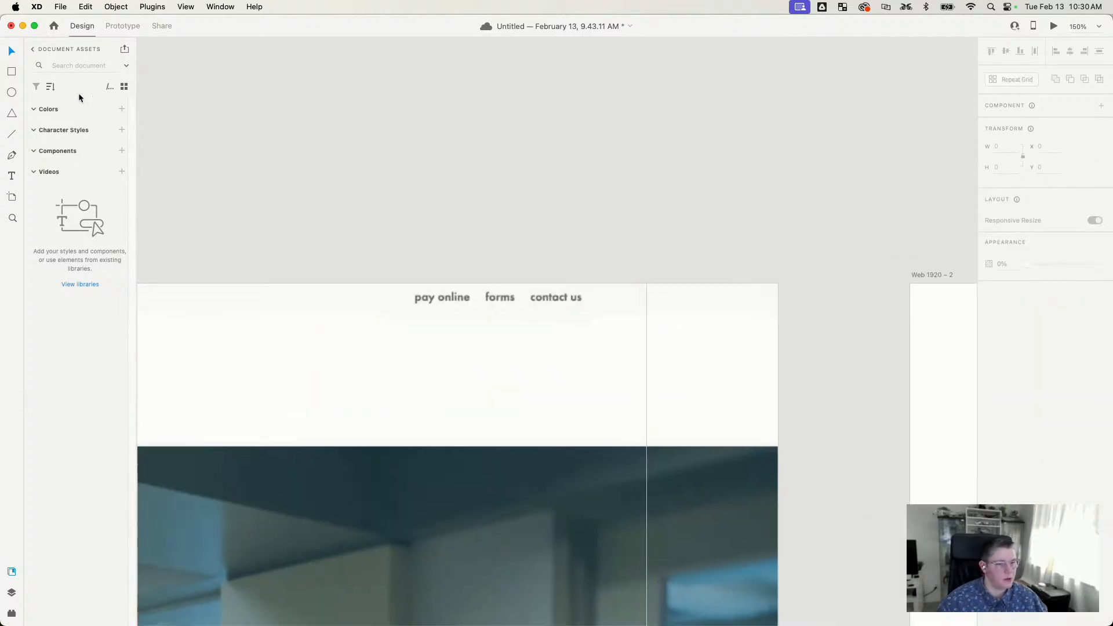
click(368, 151)
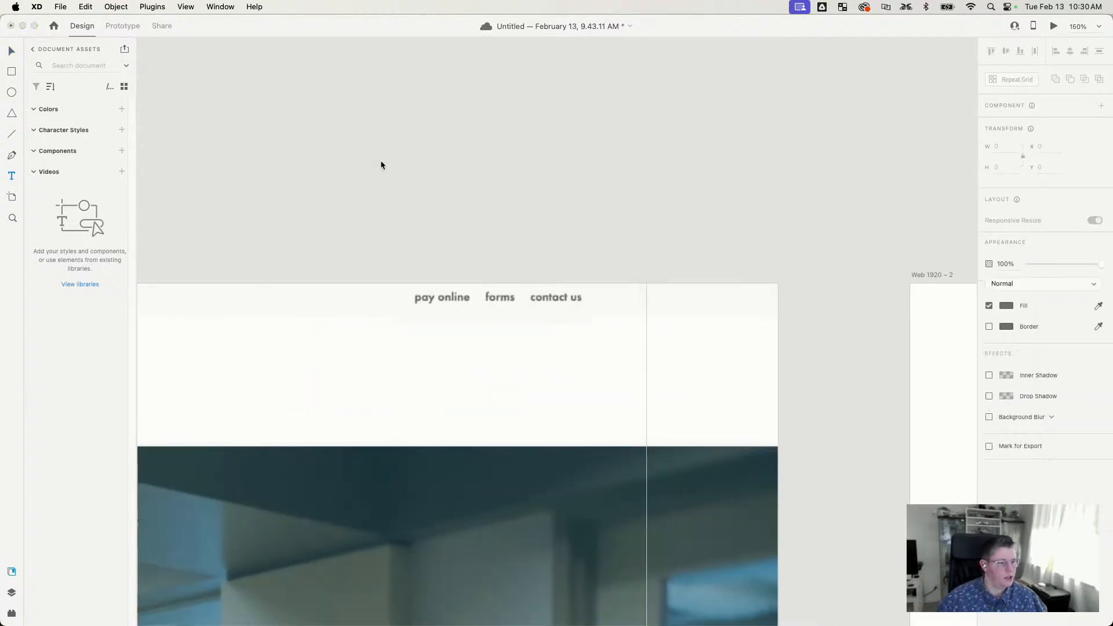
text(P)
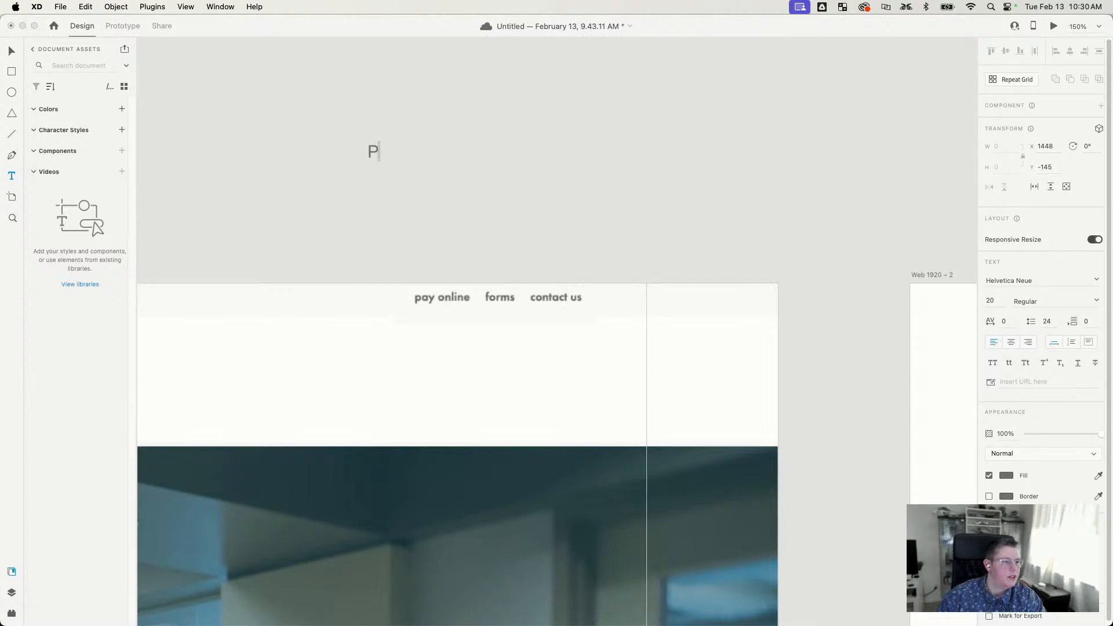
text(AY ONLINE e)
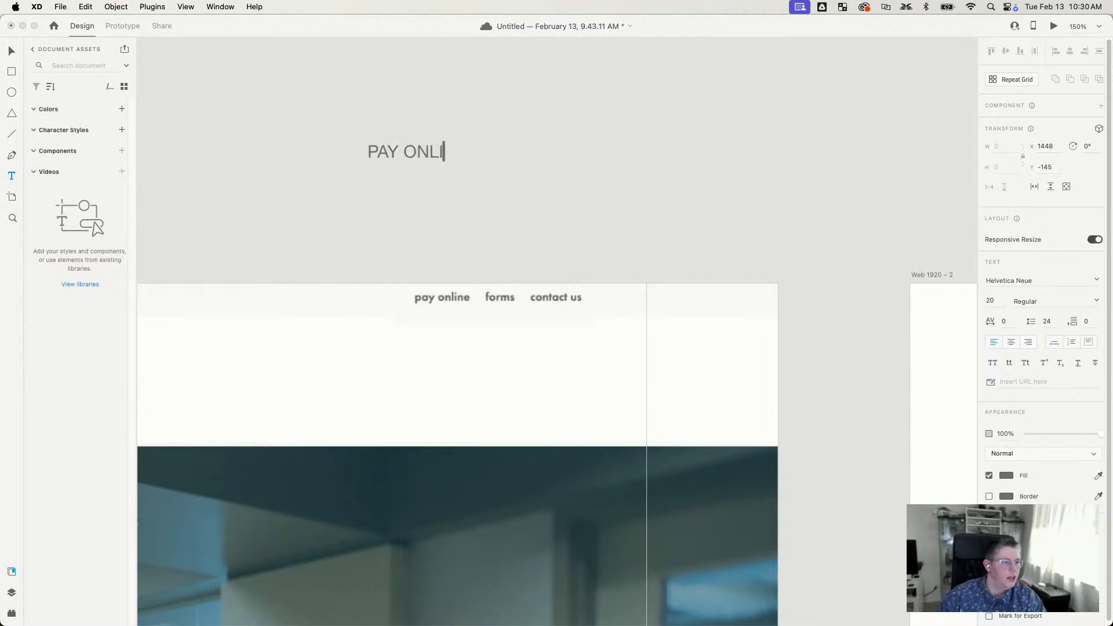
key(BackSpace)
key(BackSpace)
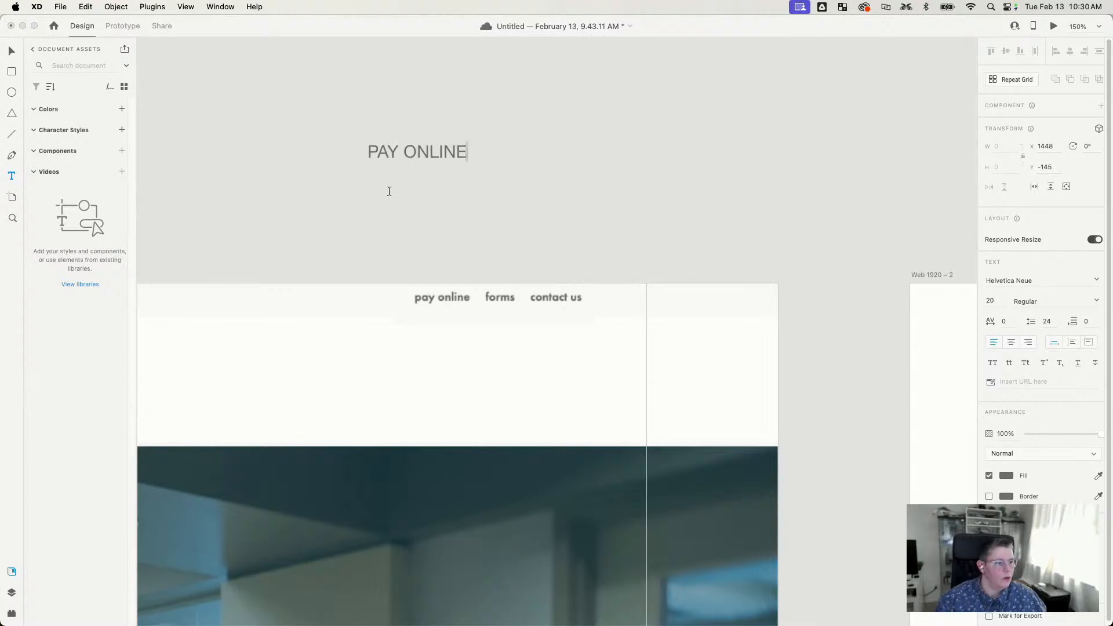
key(Escape)
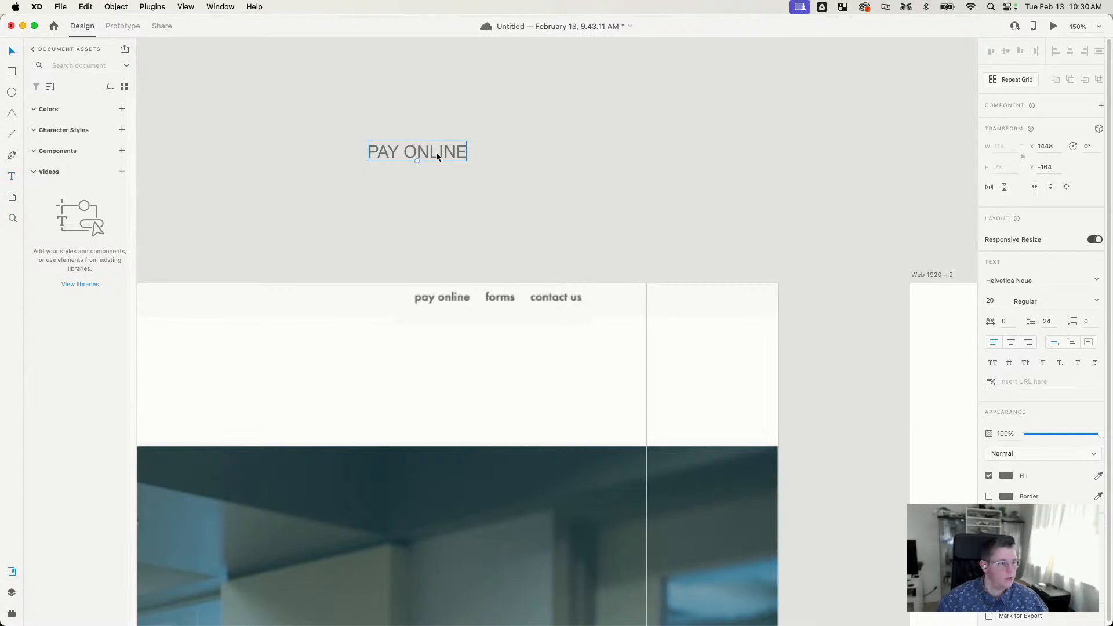
Step: Duplicate the PAY ONLINE label to its right and change the copy's text to FORMS
drag(436, 152, 600, 166)
double_click(602, 159)
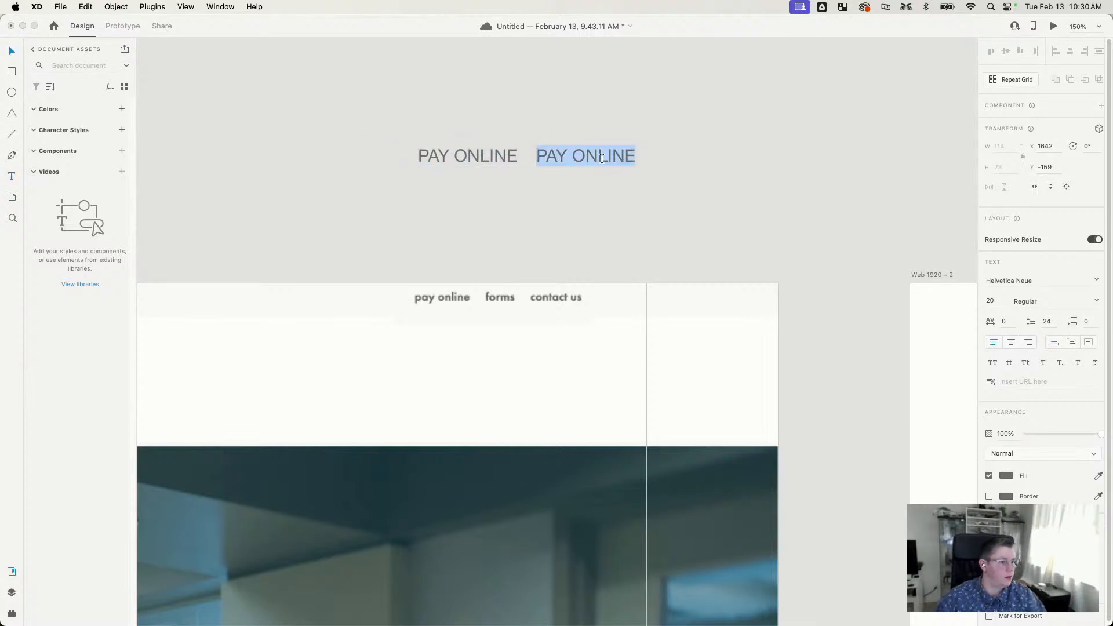
text(FORMS)
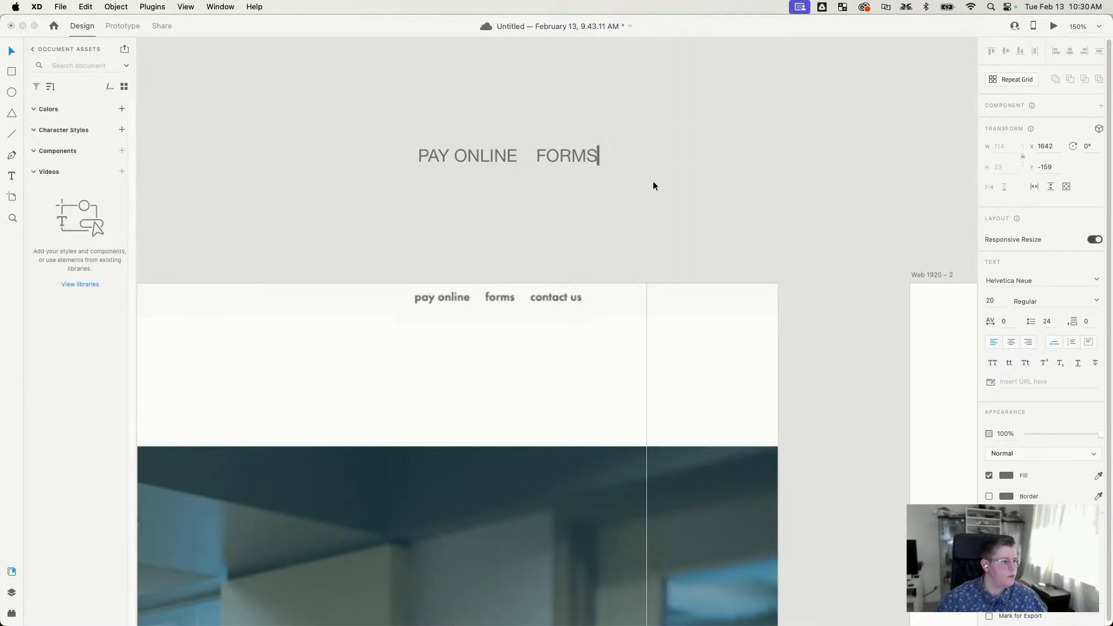
key(Escape)
Step: Duplicate the FORMS label to its right and change the copy's text to CONTACT US
drag(566, 154, 653, 156)
double_click(653, 157)
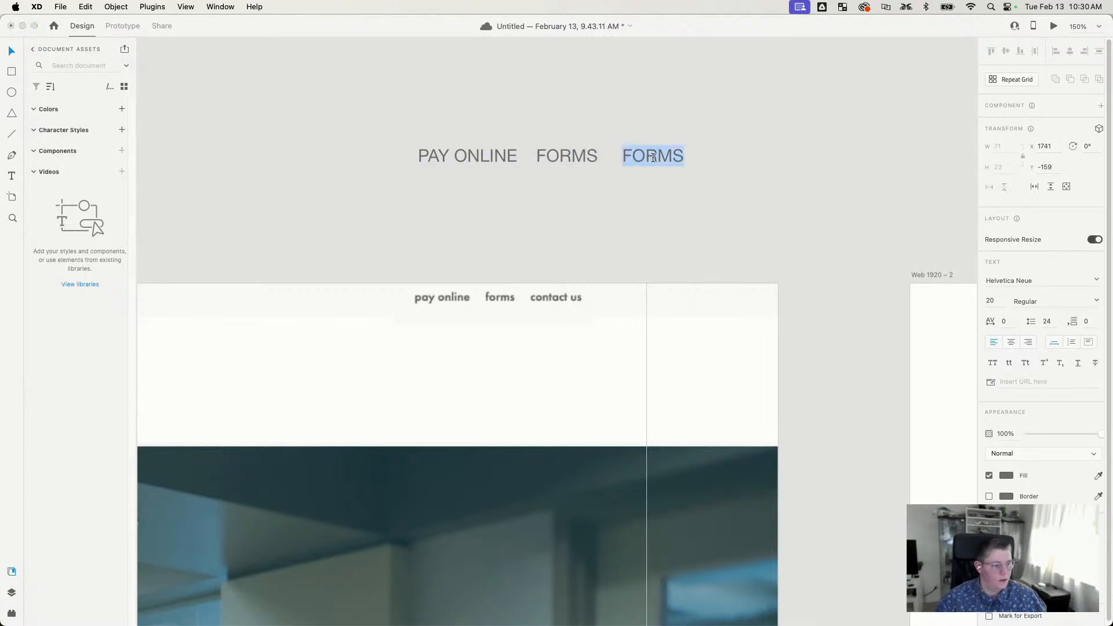
text(CONTACT U)
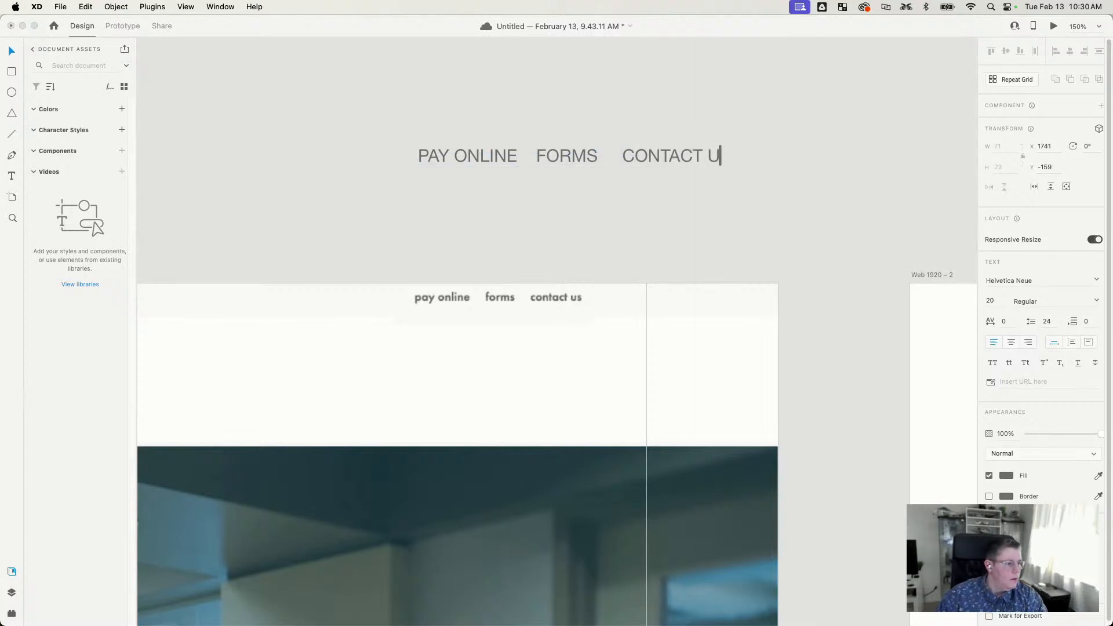
text(S)
key(Escape)
click(740, 224)
Step: Set the font size of the PAY ONLINE, FORMS and CONTACT US labels to 11
drag(416, 107, 811, 174)
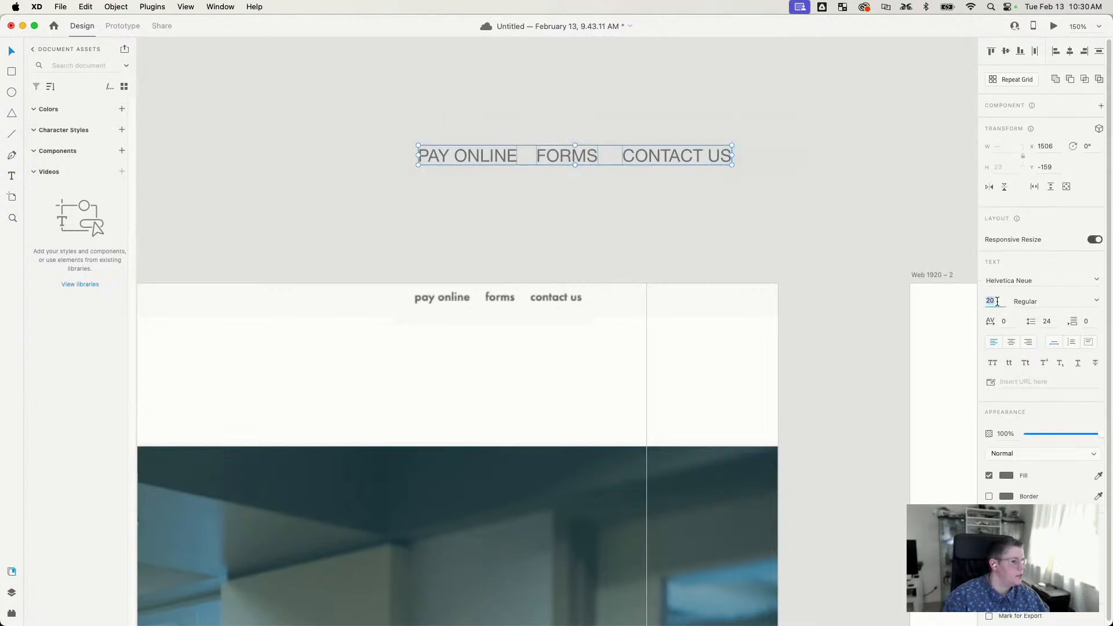
text(11)
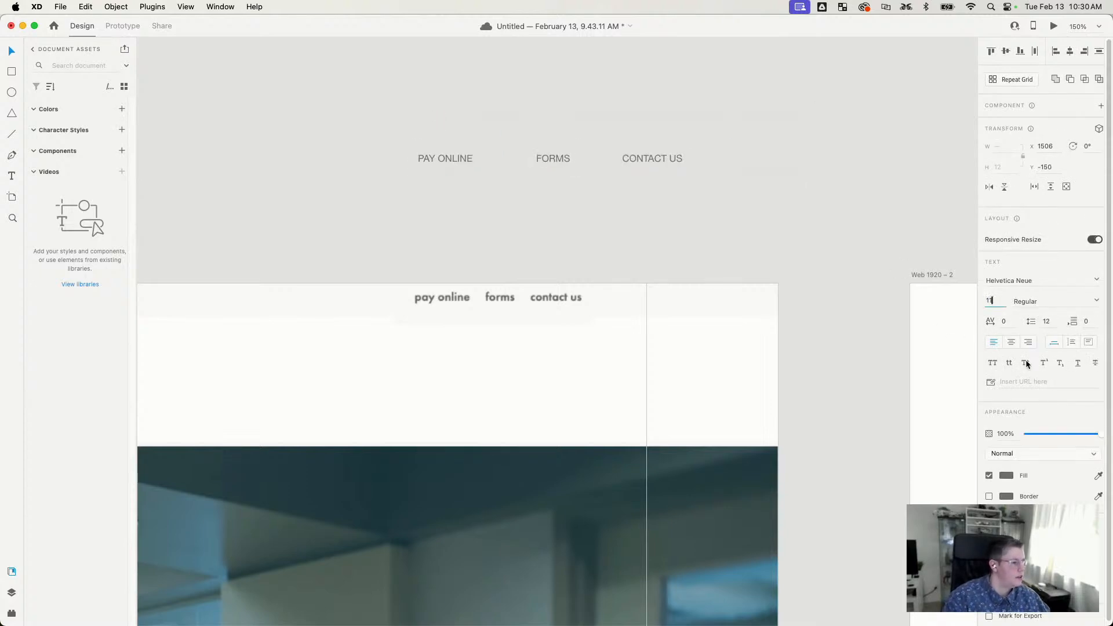
click(634, 204)
Step: Set the font weight of the PAY ONLINE, FORMS and CONTACT US labels to Bold
drag(451, 203, 782, 147)
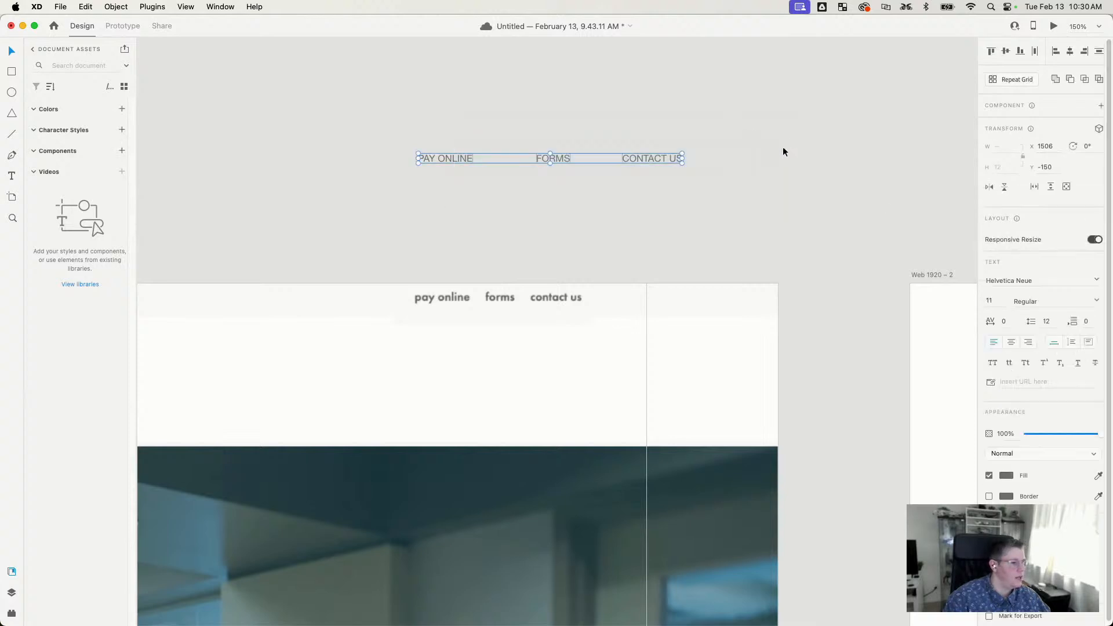
click(1035, 302)
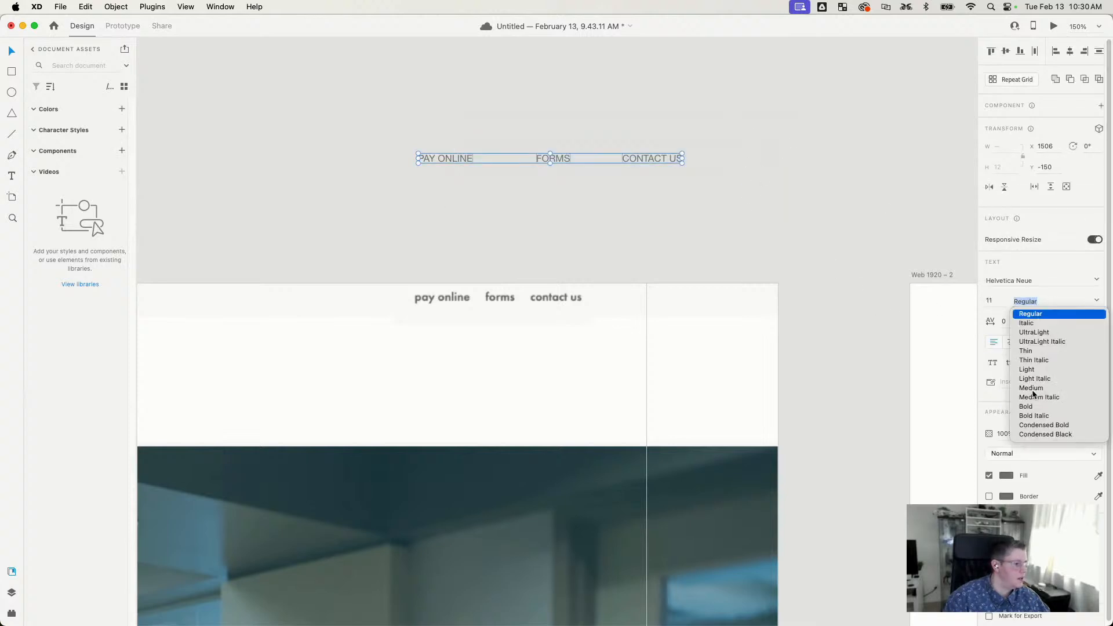
click(1032, 388)
click(1101, 301)
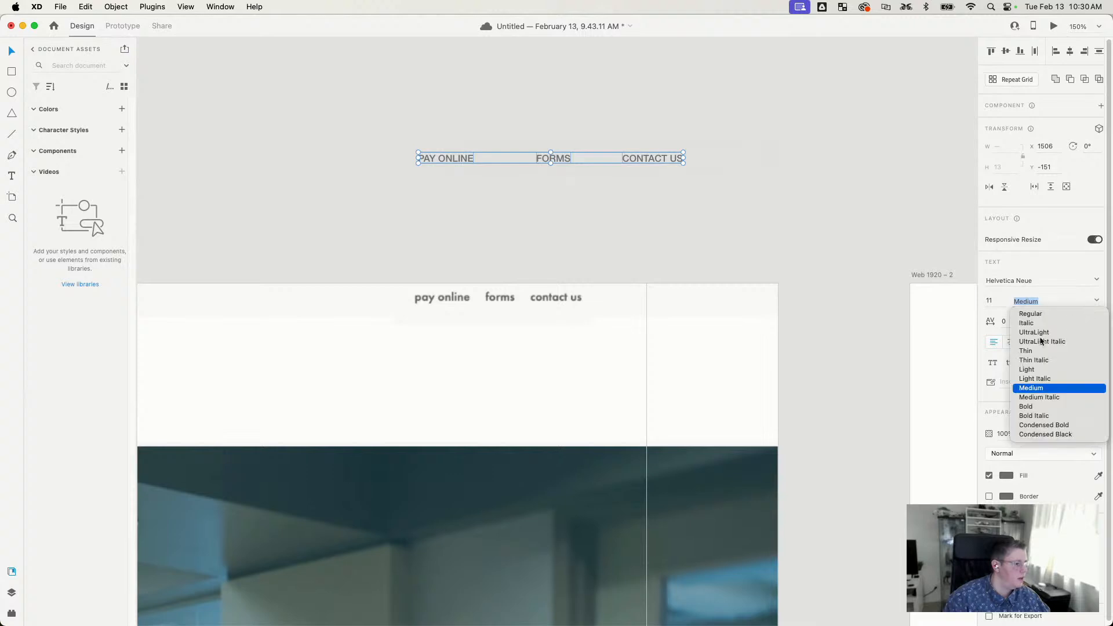
click(1027, 407)
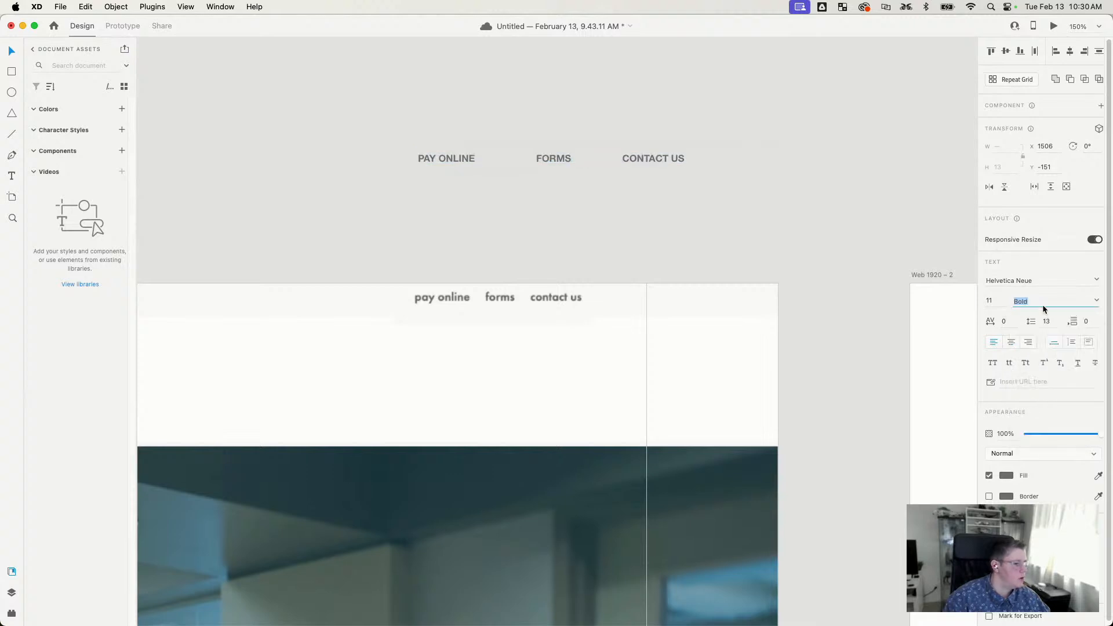
Step: Change the font of the three utility labels from the default family to Prometo
click(1086, 284)
drag(1072, 282, 924, 279)
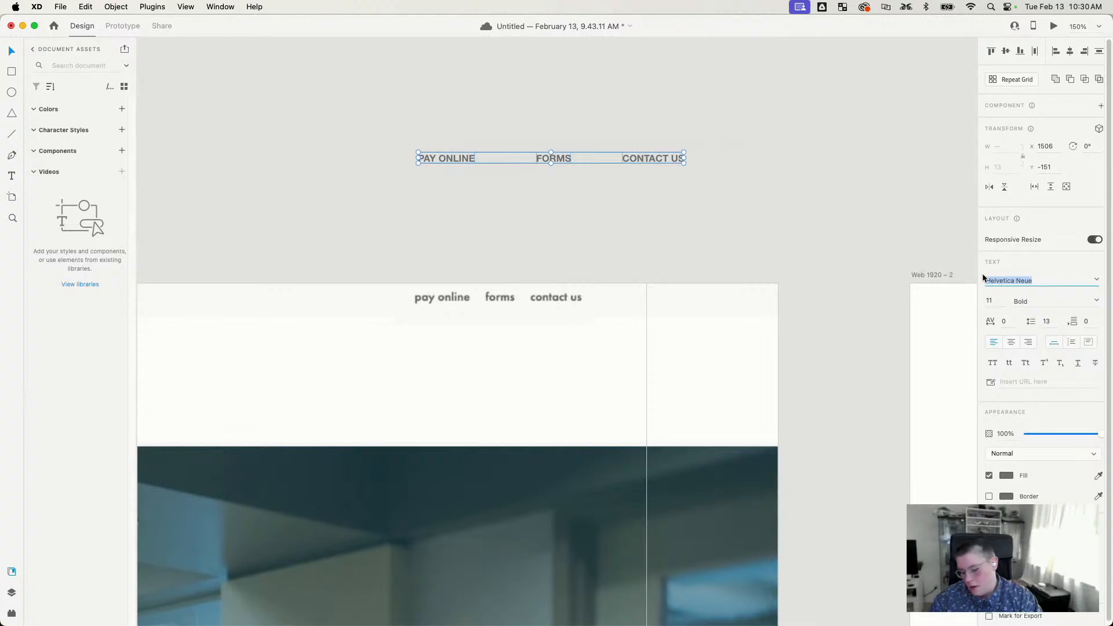
text(Prometi)
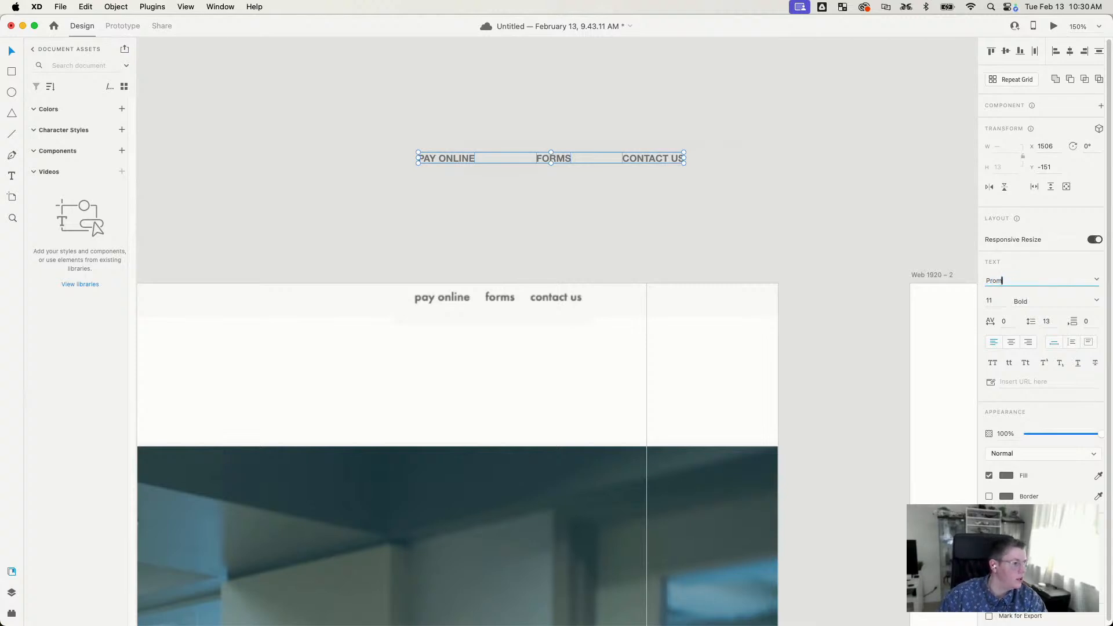
key(Return)
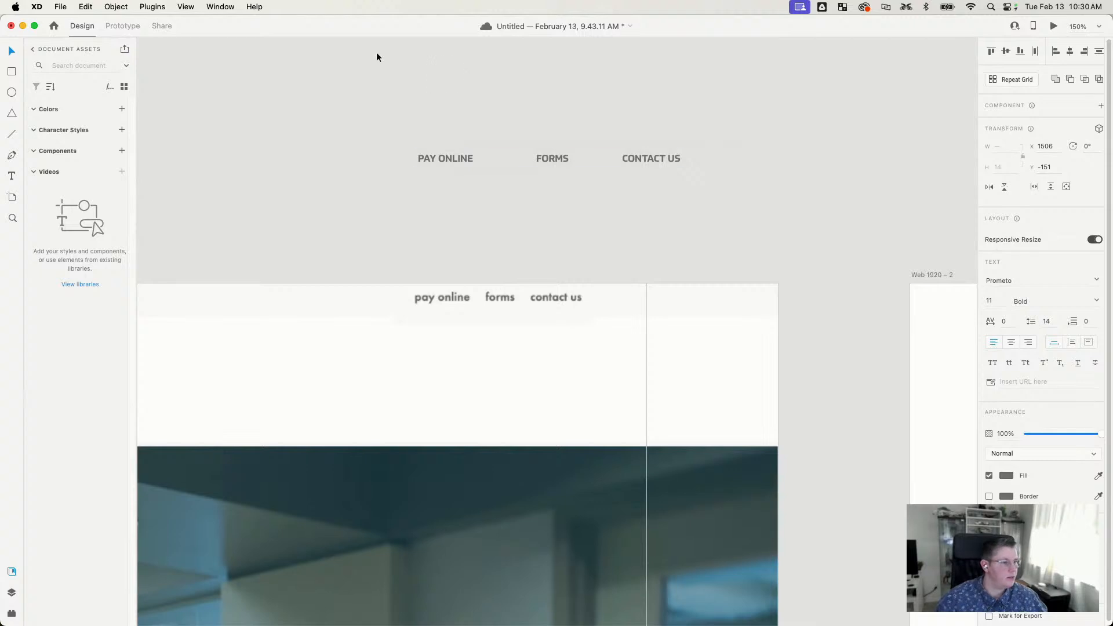
Step: Bring FORMS and CONTACT US closer to PAY ONLINE and distribute the three labels evenly horizontally
click(630, 162)
drag(682, 159, 589, 166)
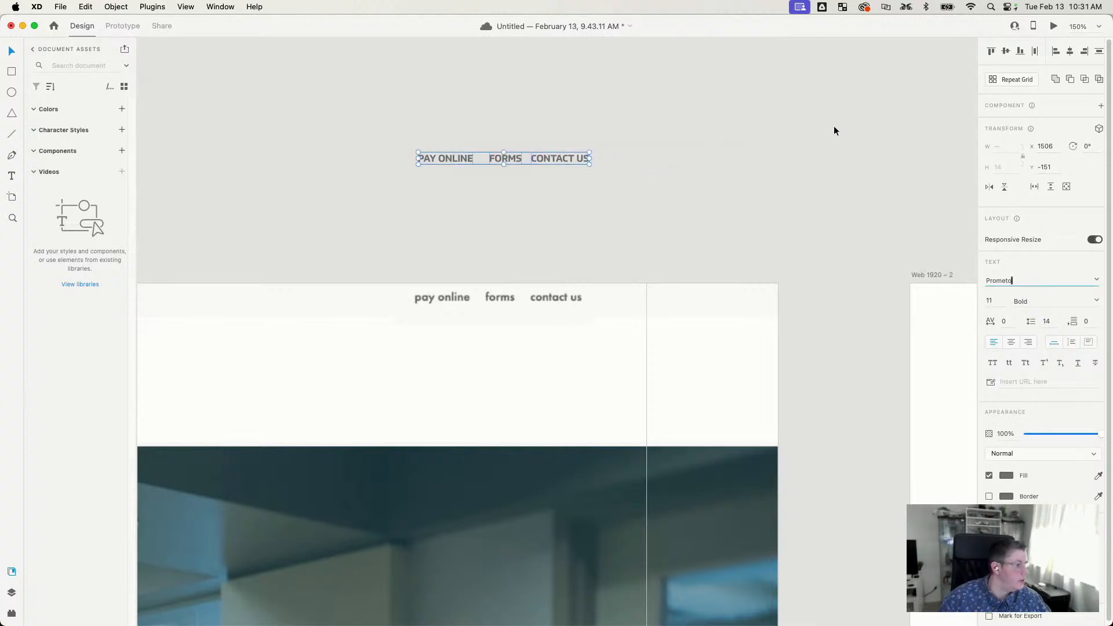
click(1033, 54)
Step: Move the captured utility links off the artboard and place the new labels in the header's top strip, ending at the right guide
drag(458, 158, 485, 185)
drag(489, 300, 882, 107)
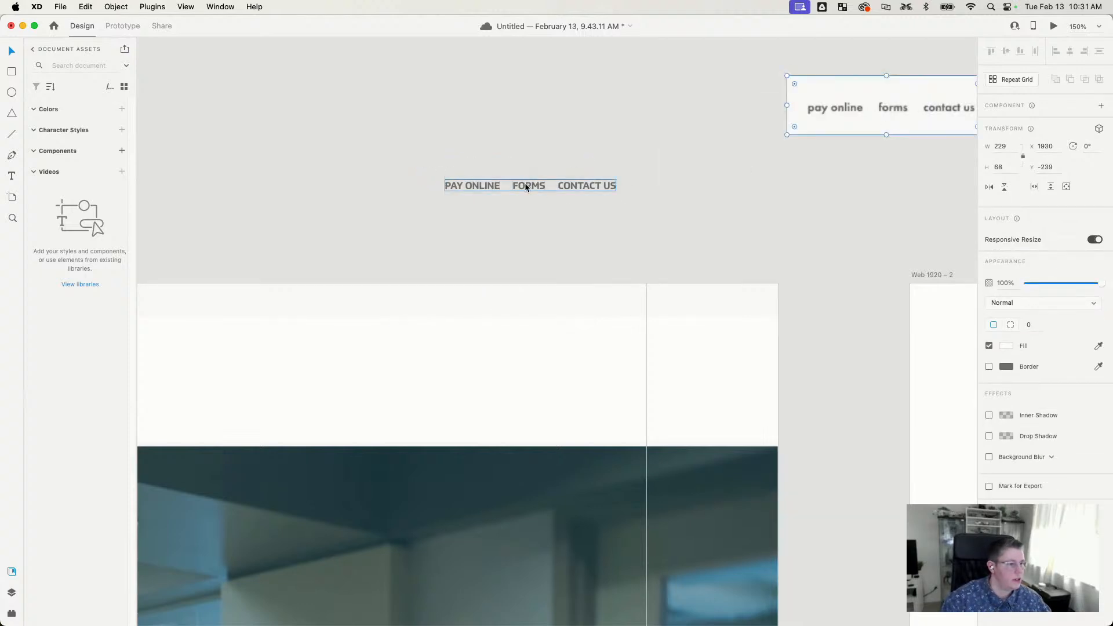
drag(524, 184, 554, 301)
click(559, 290)
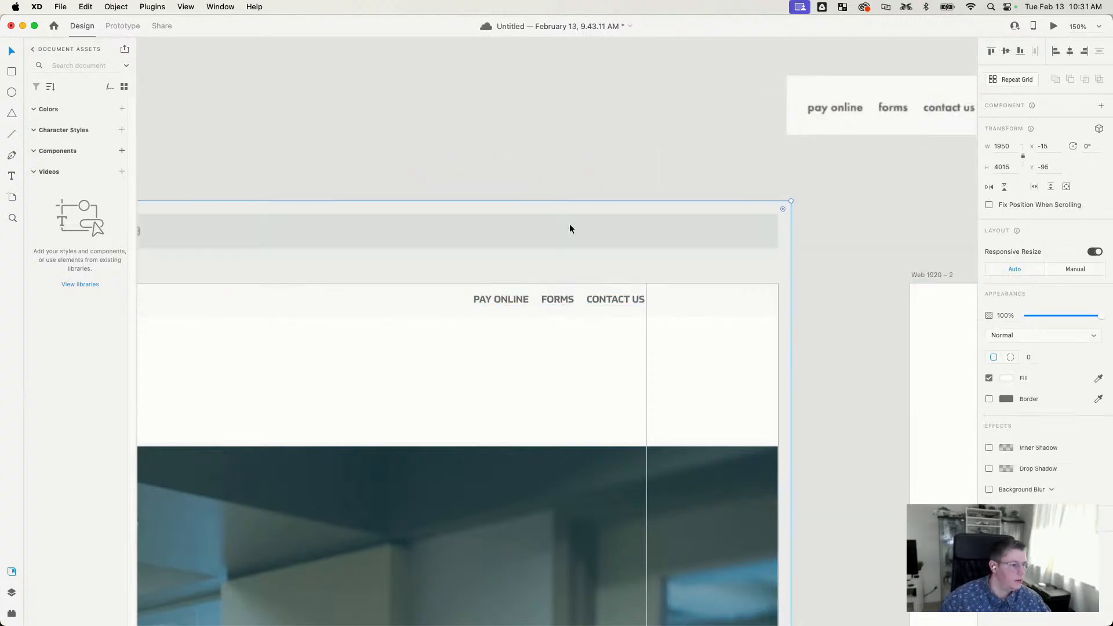
Step: Enlarge the captured main navigation block to about 364 by 82 and align it vertically with the logo at Y 82
drag(450, 414, 780, 390)
drag(631, 349, 840, 380)
click(562, 182)
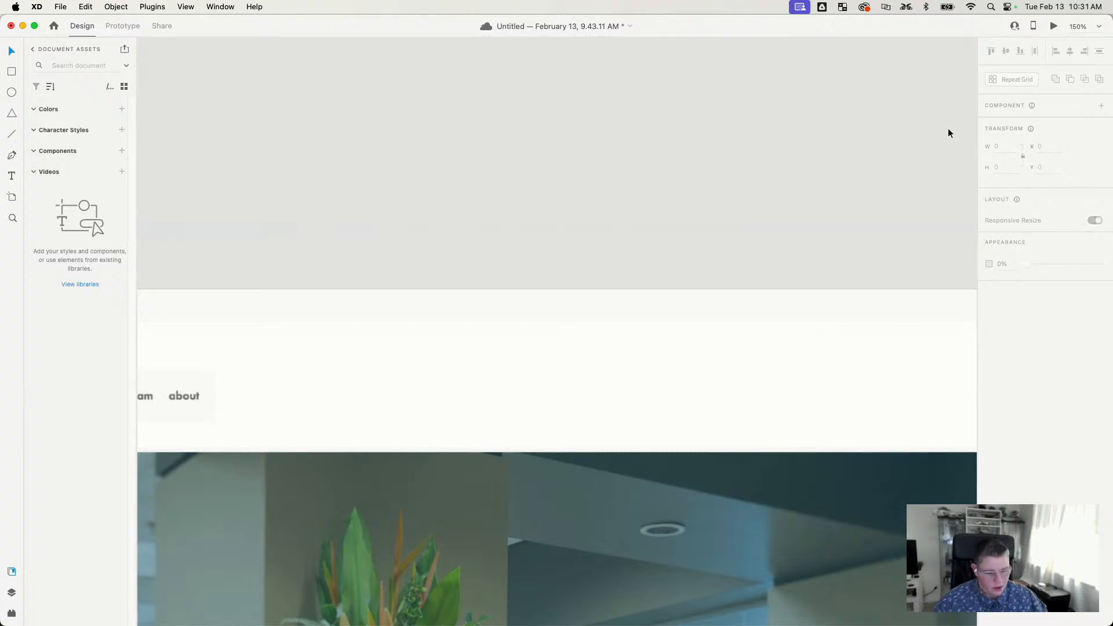
key(super+plus)
key(super+minus)
key(super+minus)
key(super+minus)
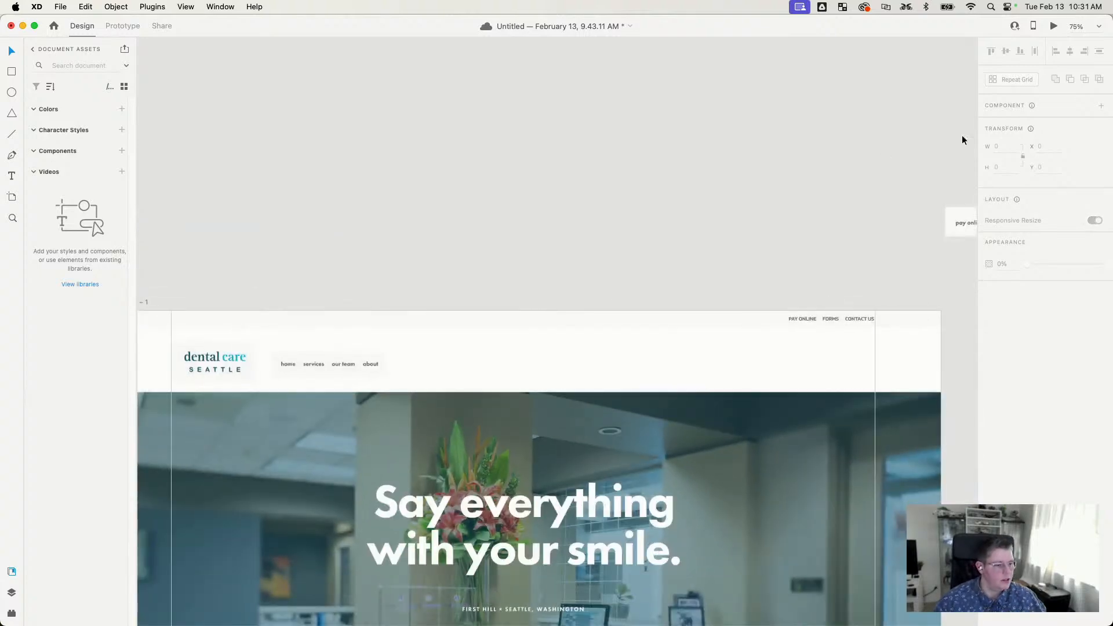
scroll(593, 304, down, 5)
click(378, 237)
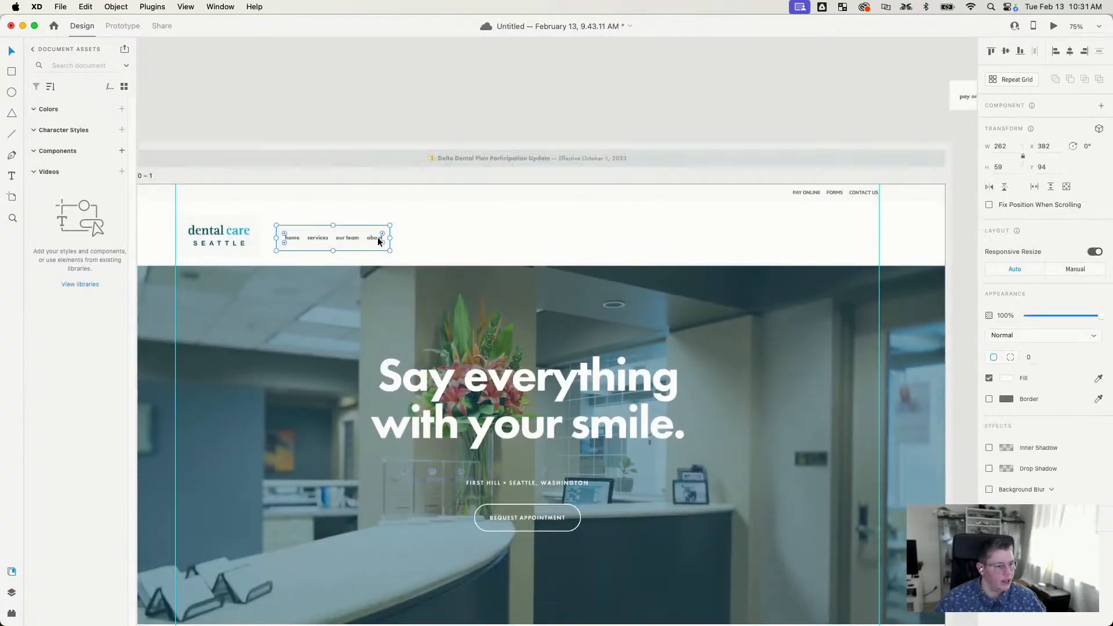
drag(390, 225, 434, 215)
drag(393, 236, 391, 240)
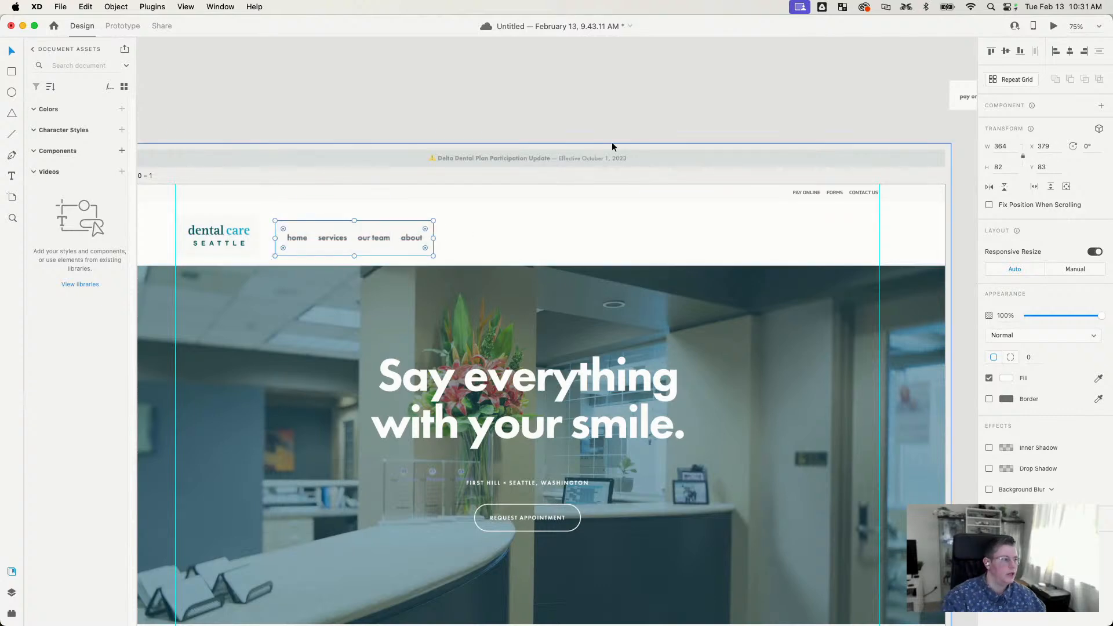
key(Up)
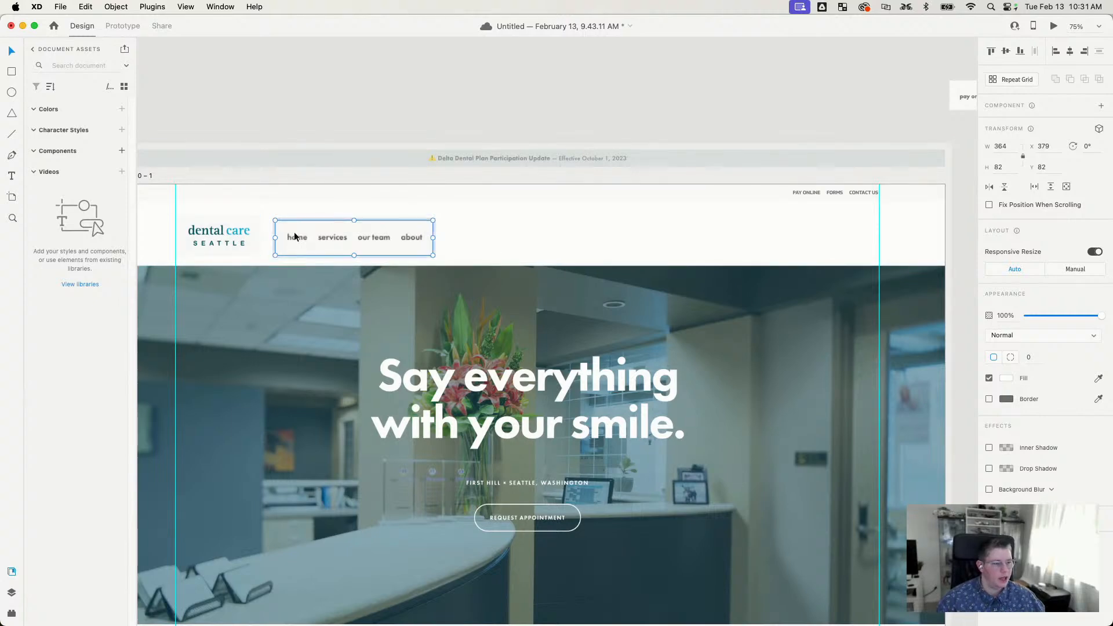
Step: Shift the content inside the main navigation block to the left so the home link is cropped out
click(359, 128)
click(341, 233)
drag(363, 238, 326, 237)
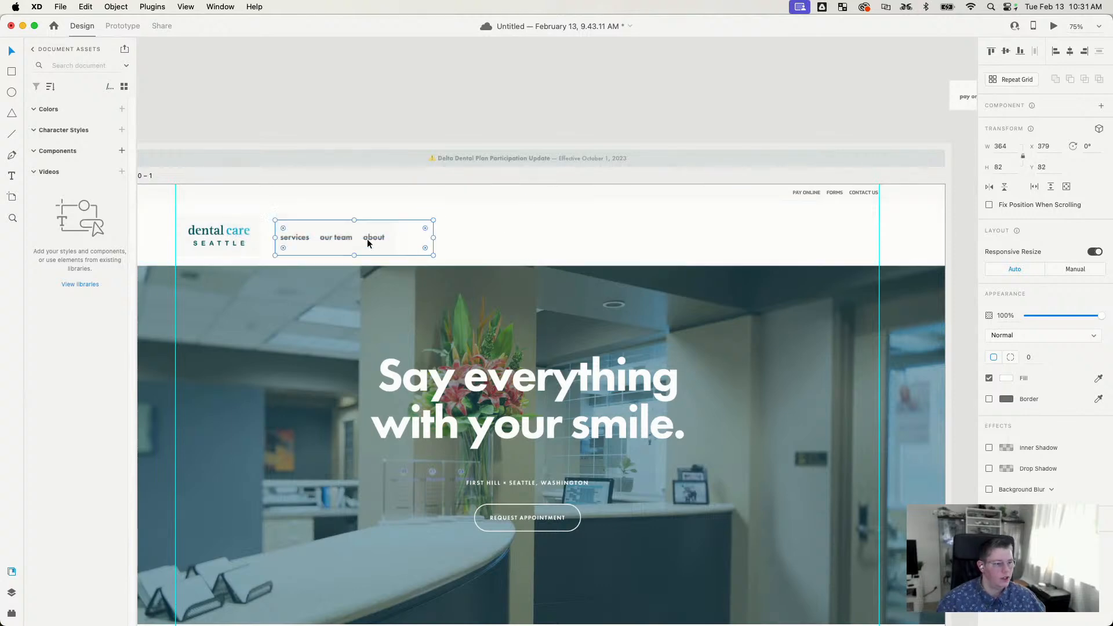
click(444, 151)
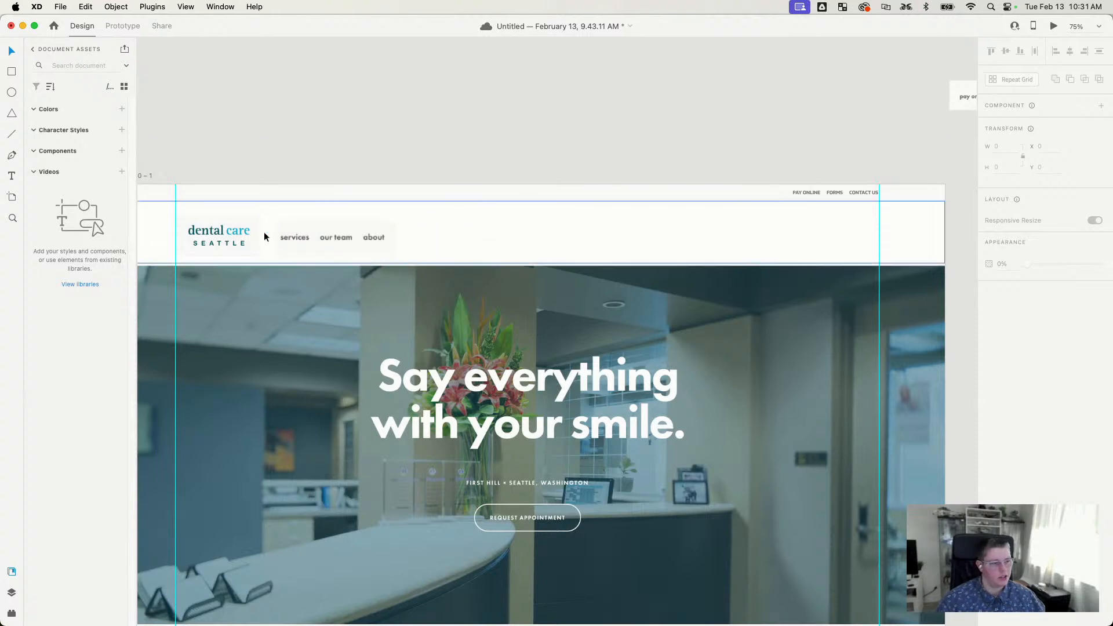
Step: Move the logo and main navigation block up together by 7 pixels, placing the navigation at Y 75
click(239, 234)
click(320, 235)
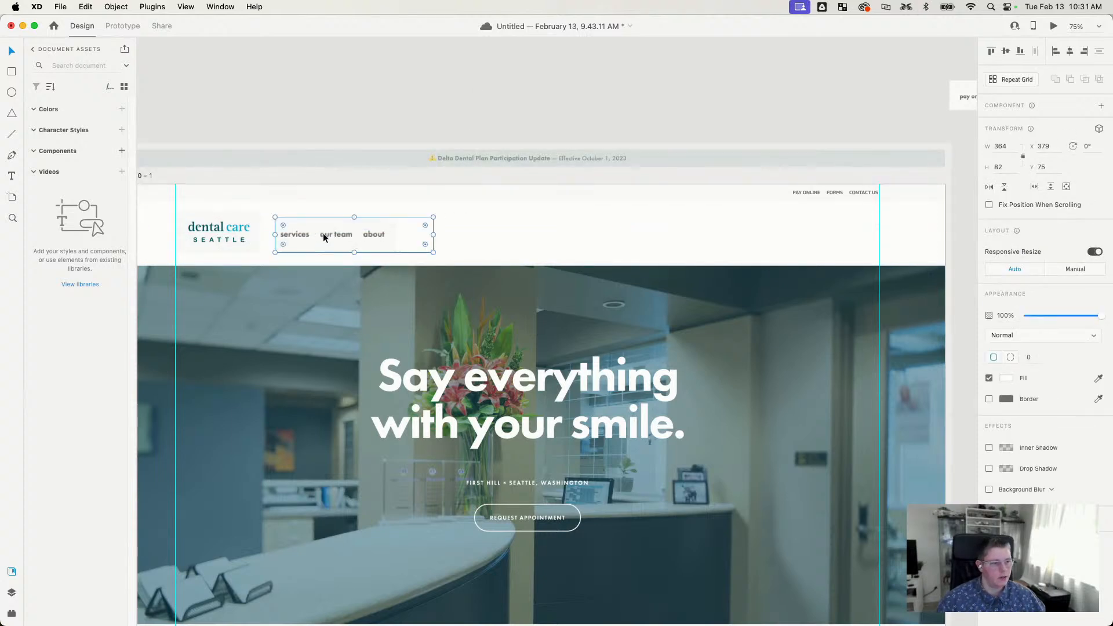
click(552, 112)
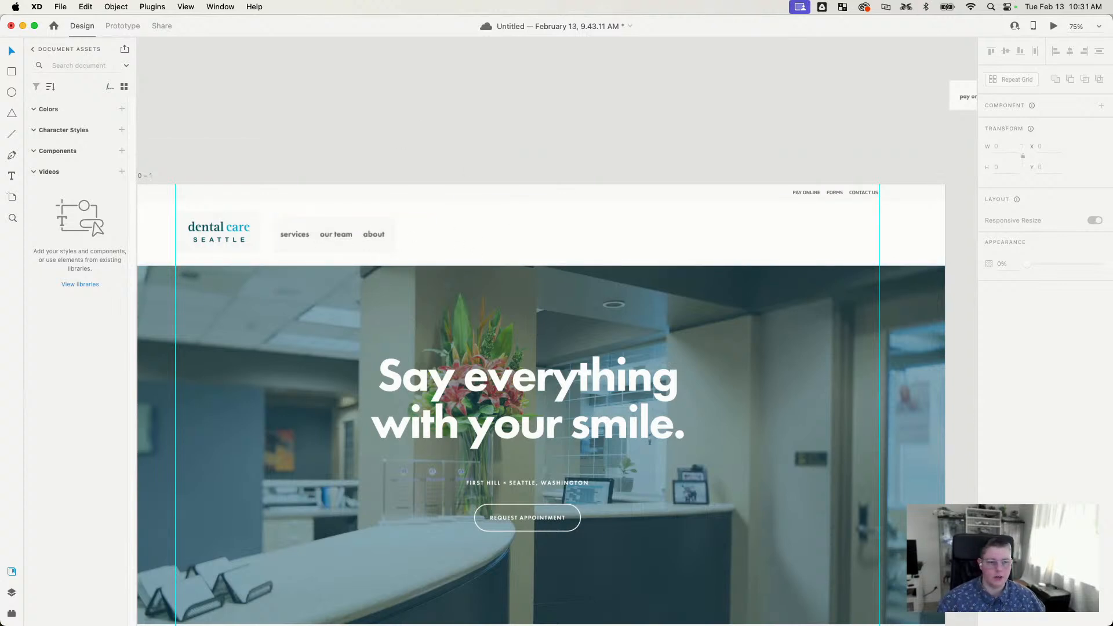
Step: Draw a borderless pill-shaped button about 282 by 77 below the utility links, filled with the light blue sampled from the logo
drag(644, 302, 694, 305)
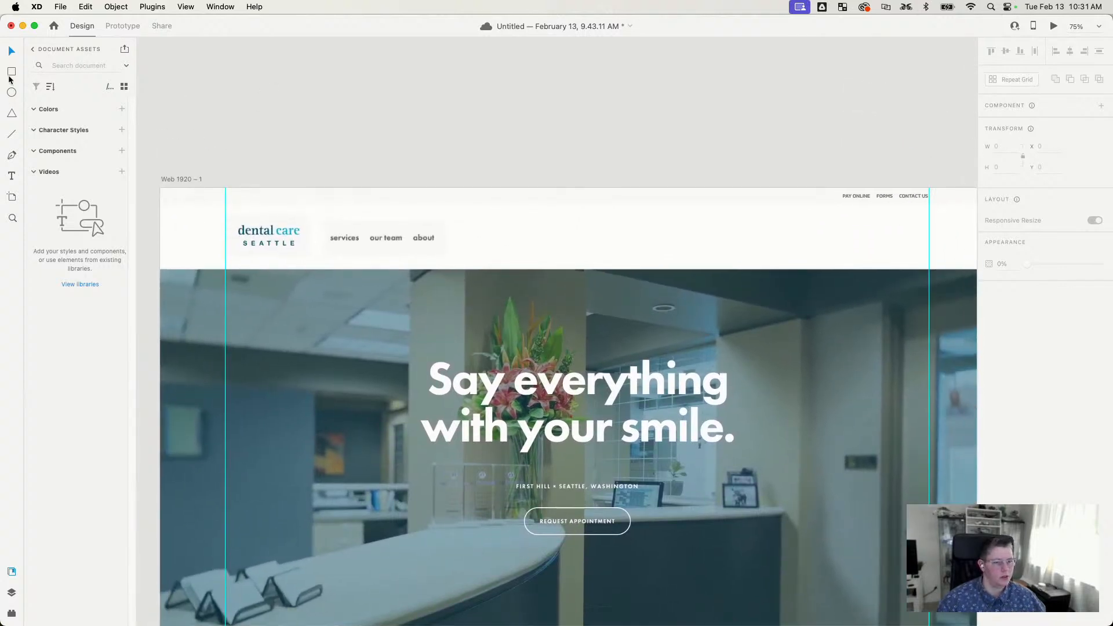
mouse_move(499, 106)
mouse_down()
mouse_move(815, 169)
mouse_move(622, 140)
mouse_move(590, 116)
mouse_move(562, 125)
mouse_move(759, 183)
mouse_move(885, 242)
mouse_up()
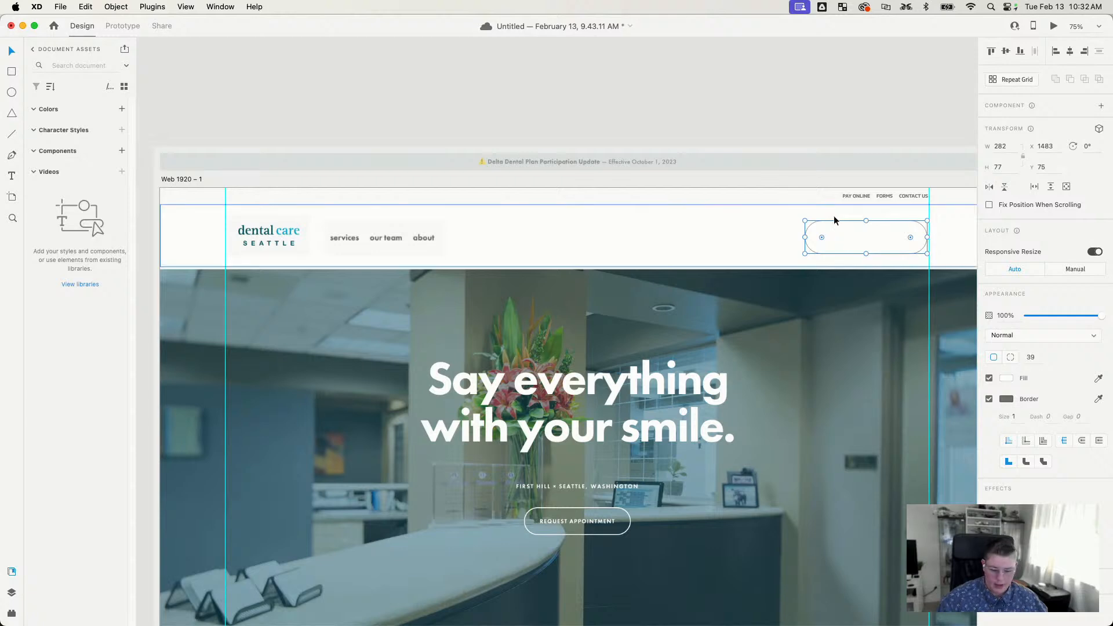
key(i)
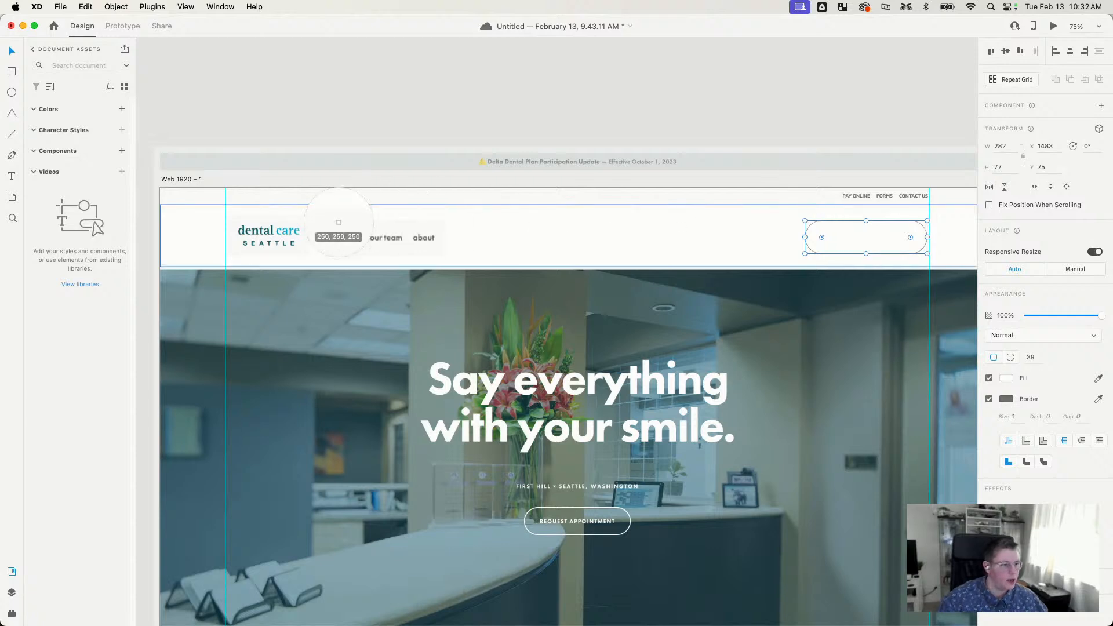
click(293, 230)
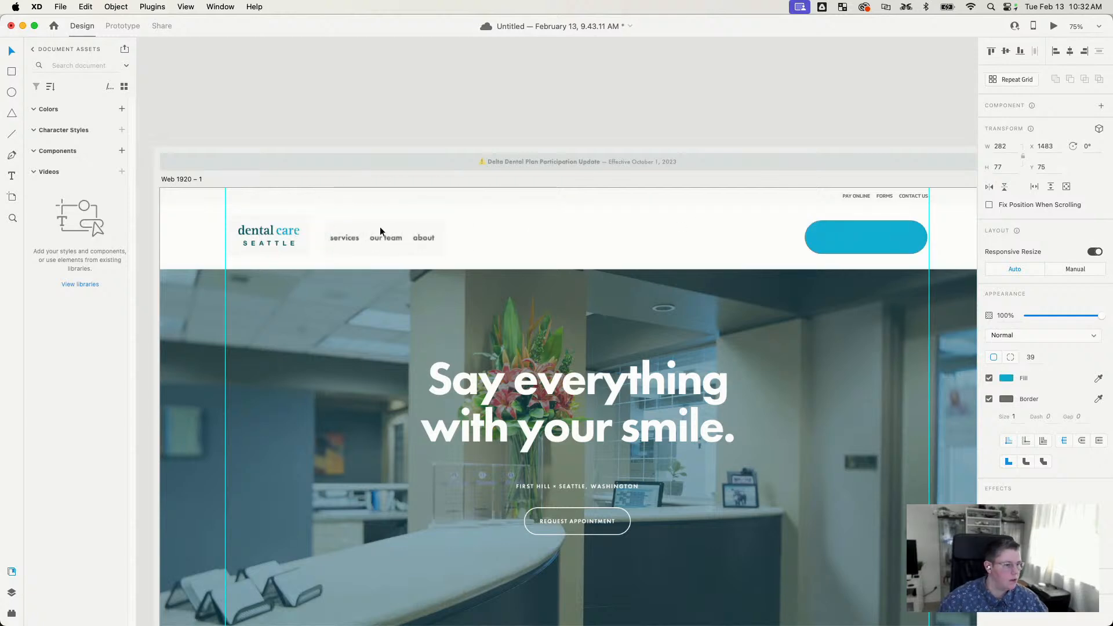
click(755, 170)
click(862, 240)
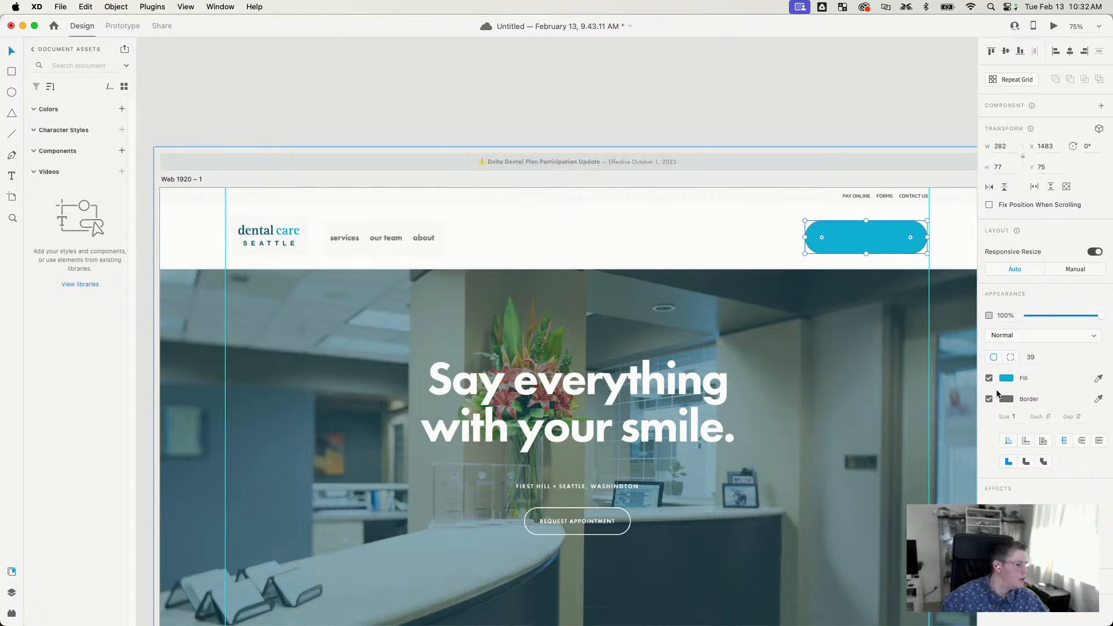
click(989, 400)
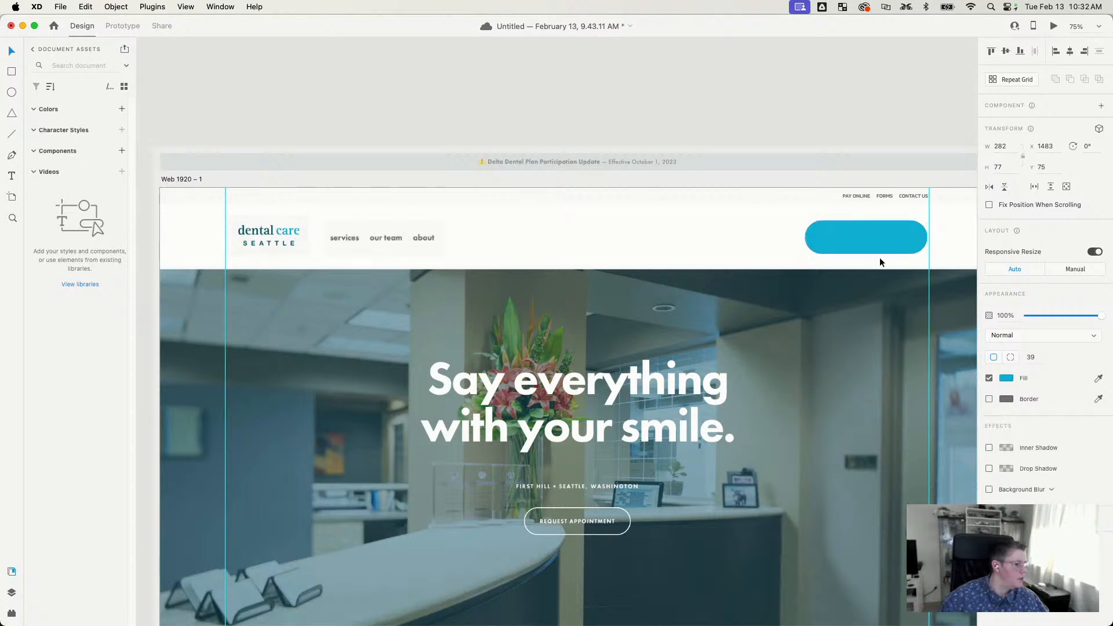
Step: Copy the PAY ONLINE label onto the blue button at size 22 and change its text to SCHEDULE APPOINTMENT
click(856, 193)
click(853, 149)
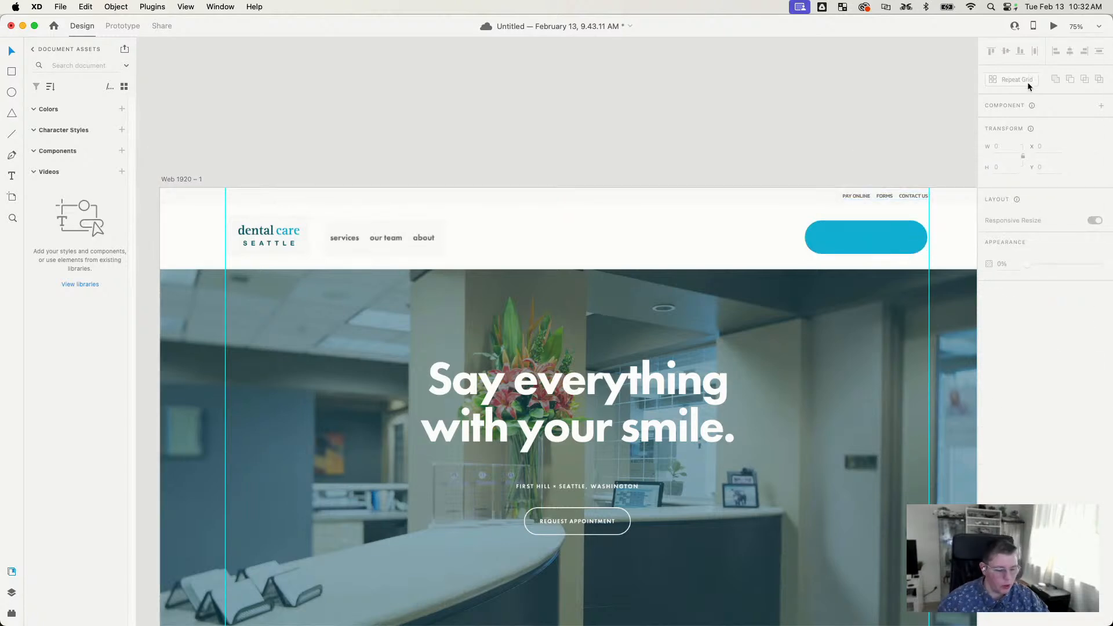
key(super+equal)
drag(887, 281, 385, 337)
drag(745, 203, 653, 295)
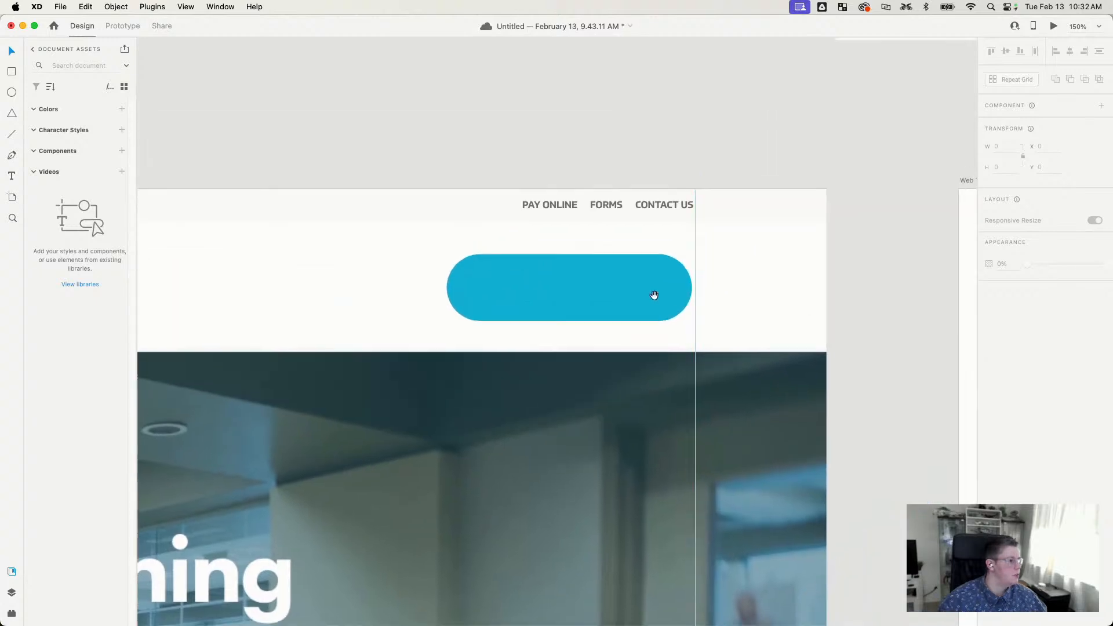
key(super+minus)
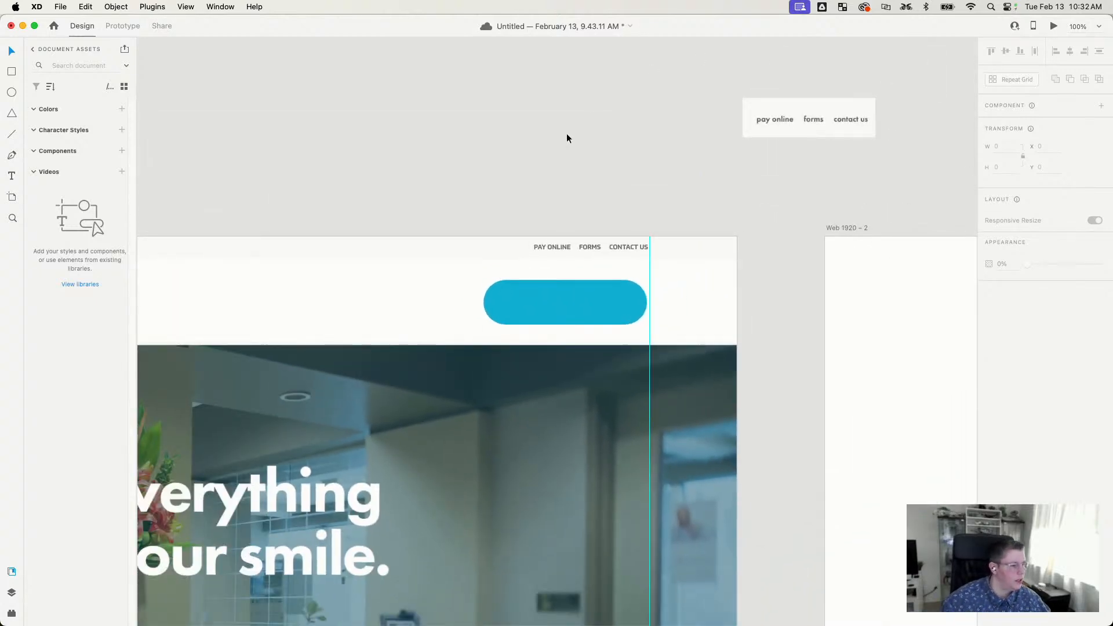
click(572, 245)
drag(543, 246, 561, 310)
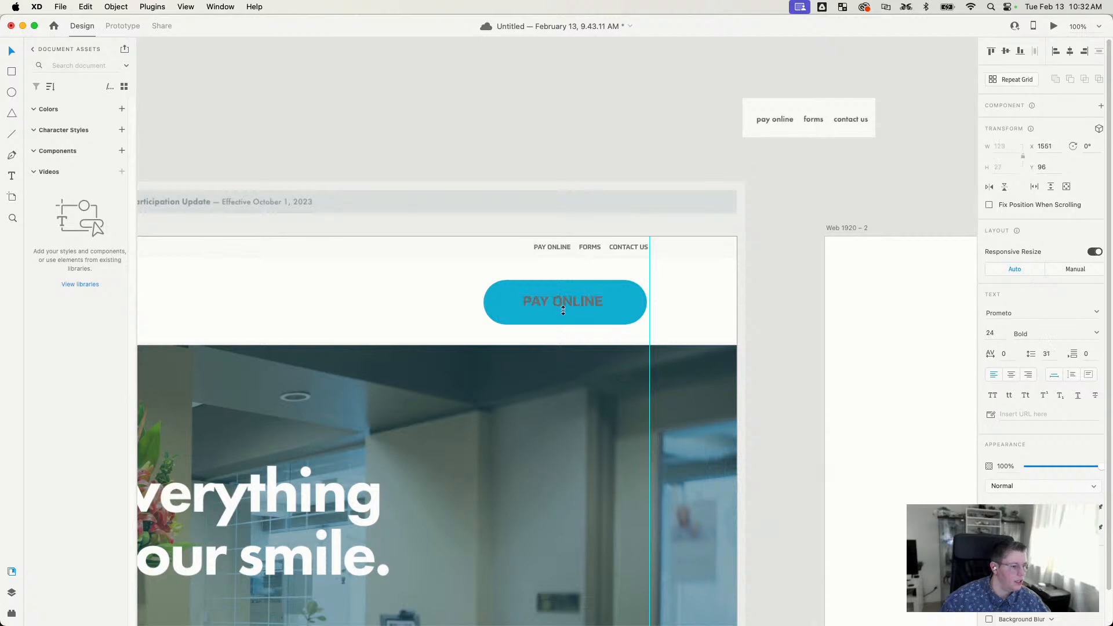
double_click(573, 303)
text(SCHEDU)
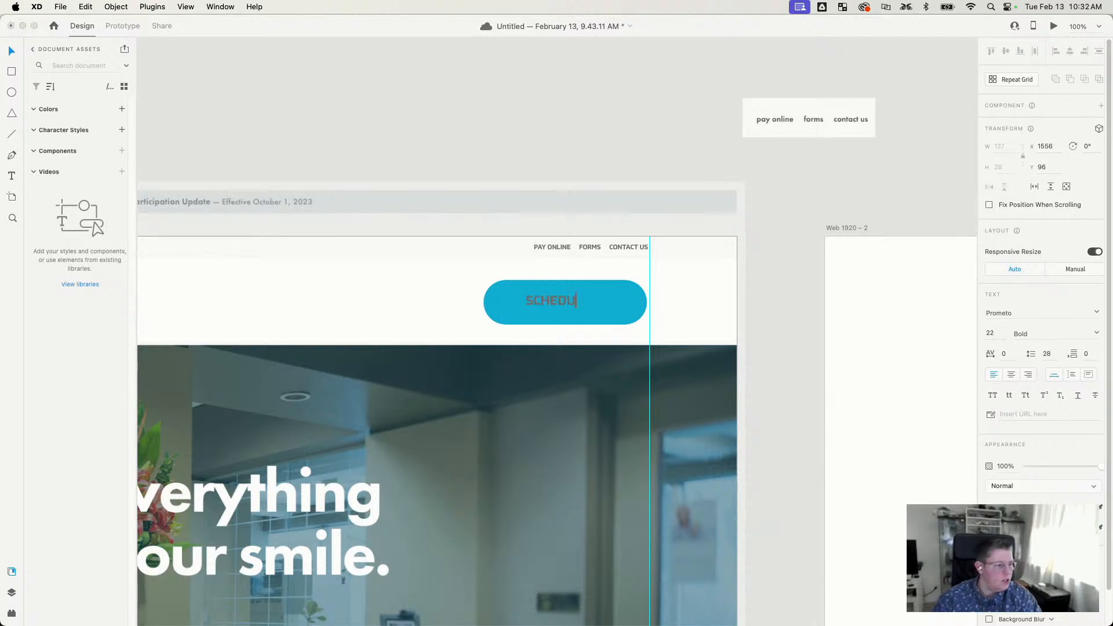
text(LE APPOINTMENT)
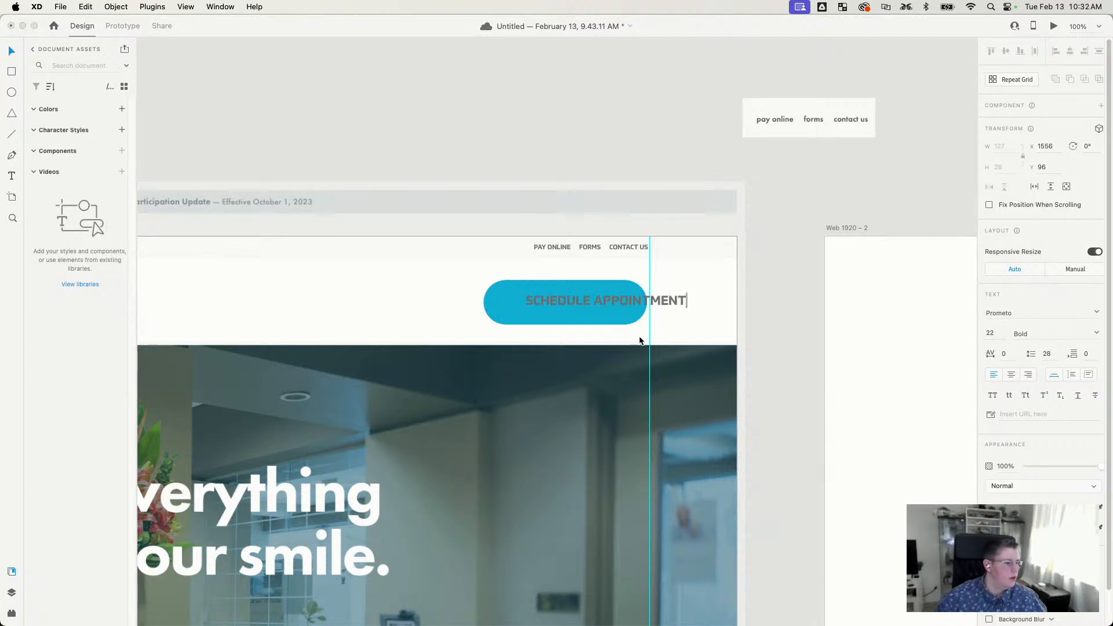
key(Escape)
Step: Move the SCHEDULE APPOINTMENT text left to X 1450 and set its fill to white
drag(580, 311, 524, 307)
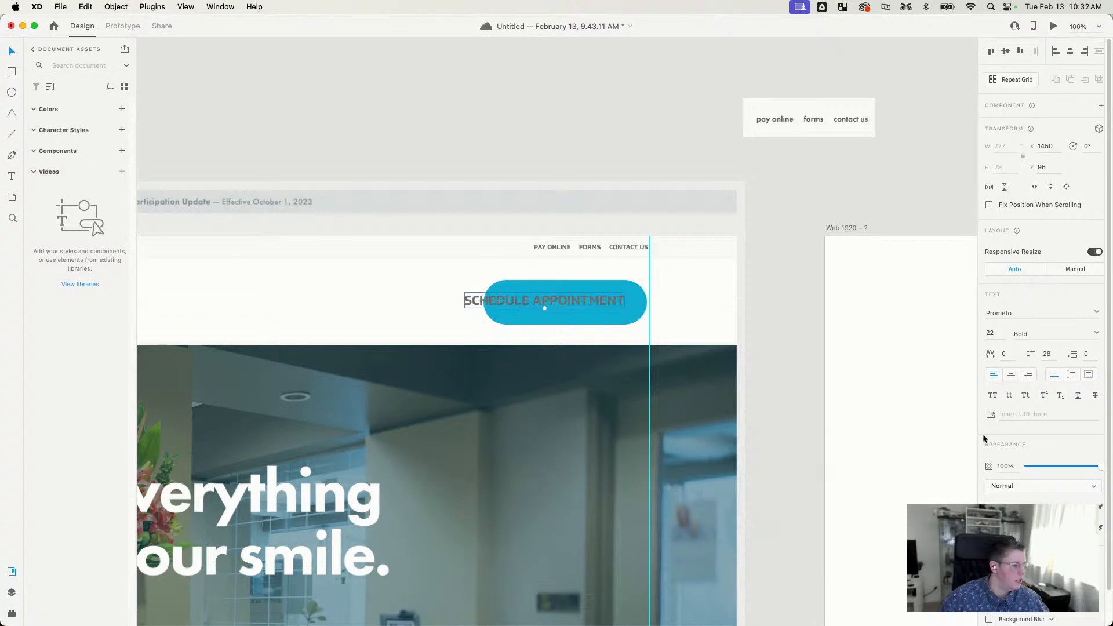
click(1004, 508)
mouse_move(911, 490)
mouse_down()
mouse_move(870, 438)
mouse_move(746, 392)
mouse_up()
Step: Widen the blue button leftward to about 362 and nudge its text down 2 pixels to Y 98
click(553, 319)
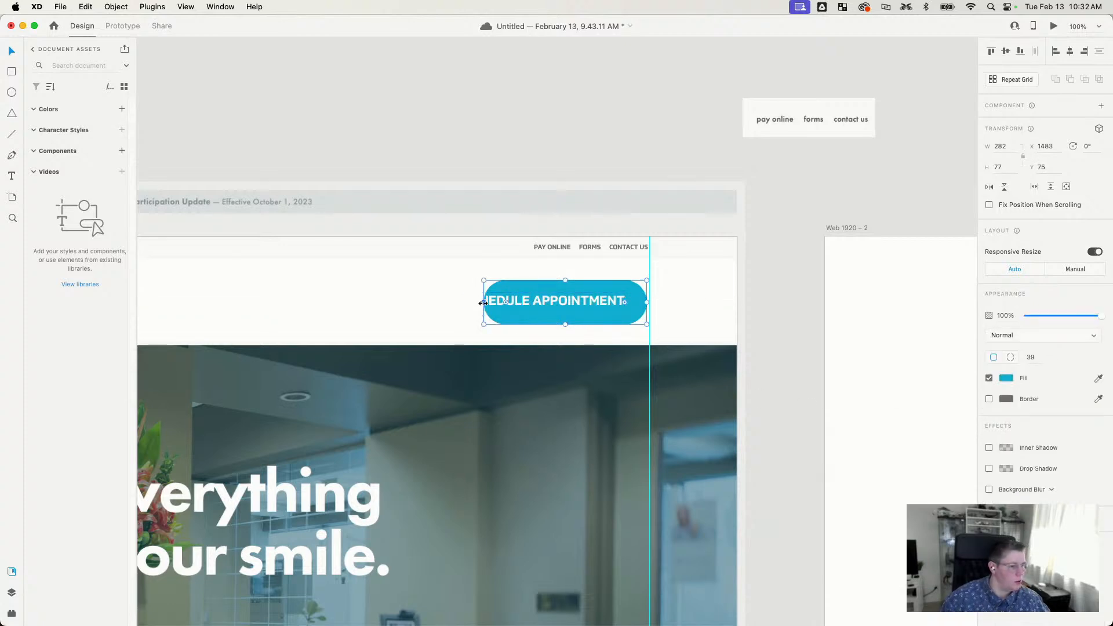
drag(482, 303, 437, 302)
click(576, 304)
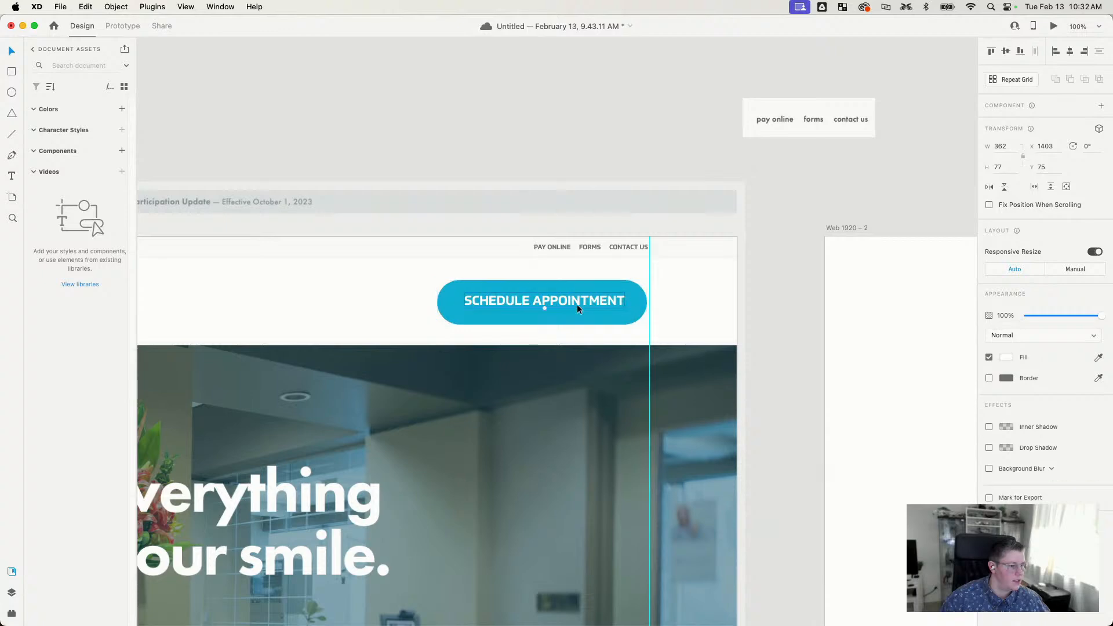
key(Down)
key(Down)
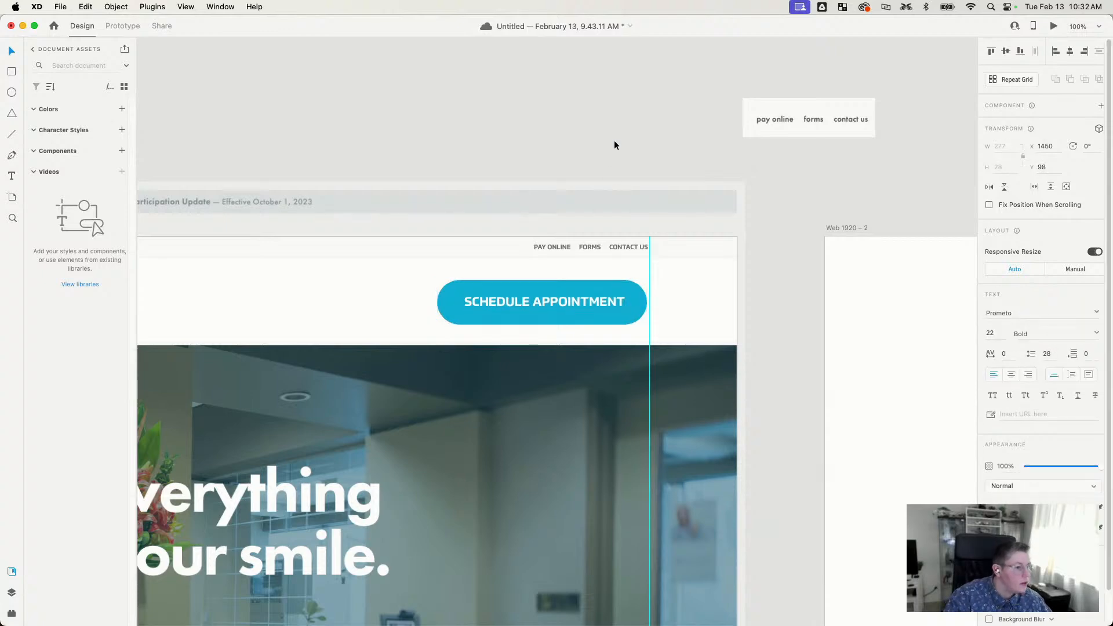
Step: Copy the SCHEDULE APPOINTMENT text into the empty header space beside the blue button and replace its wording with a placeholder phone number
click(615, 144)
drag(465, 326, 846, 306)
drag(582, 328, 360, 347)
click(656, 298)
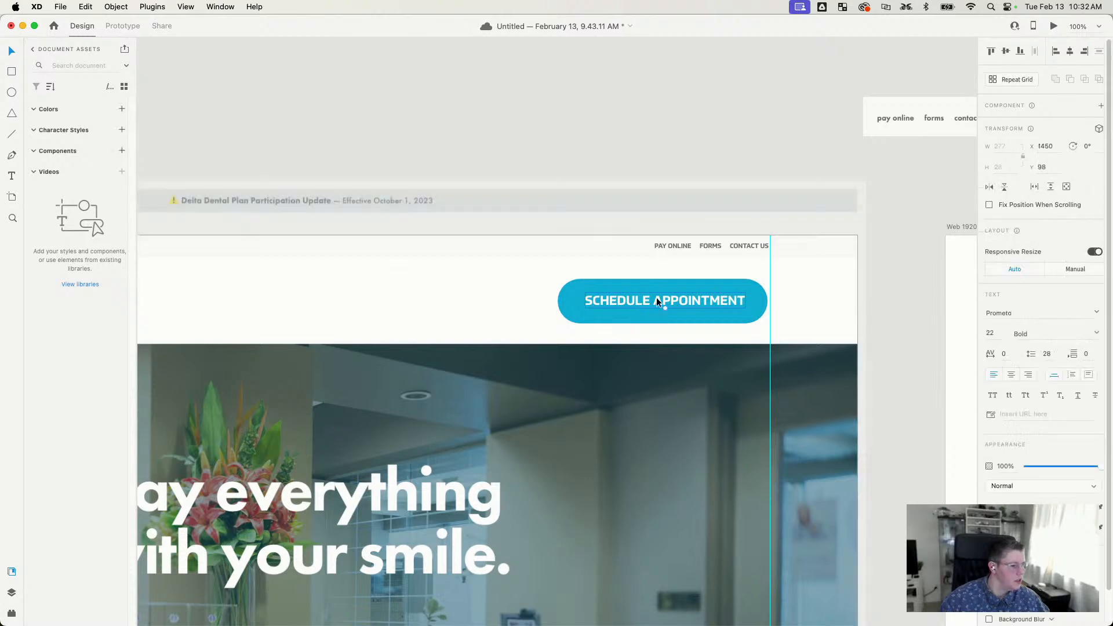
drag(656, 298, 408, 298)
double_click(429, 298)
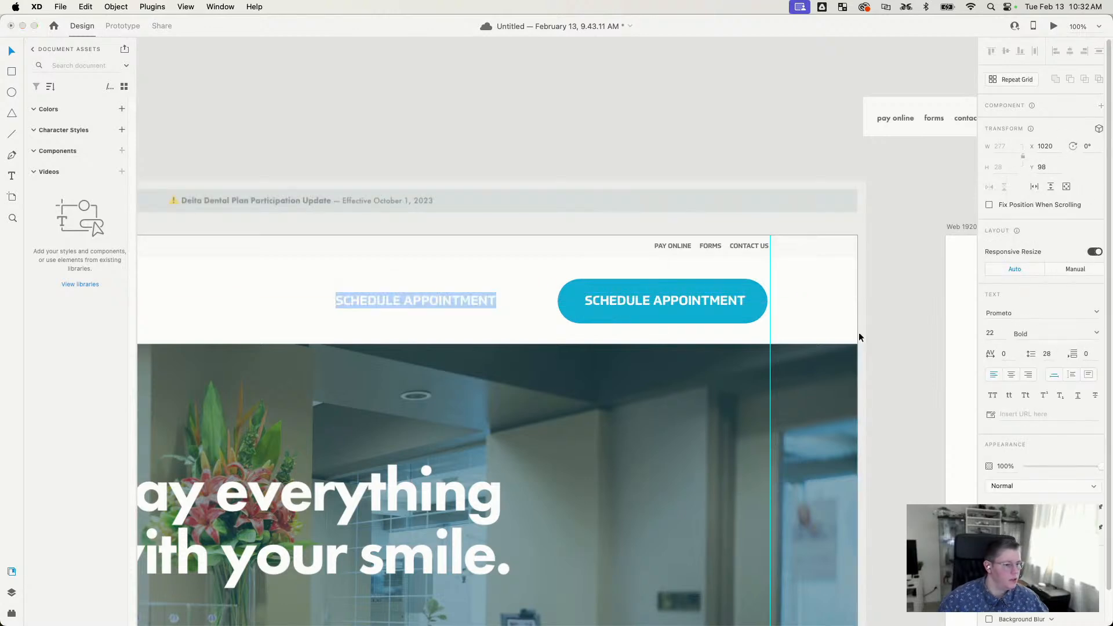
key(BackSpace)
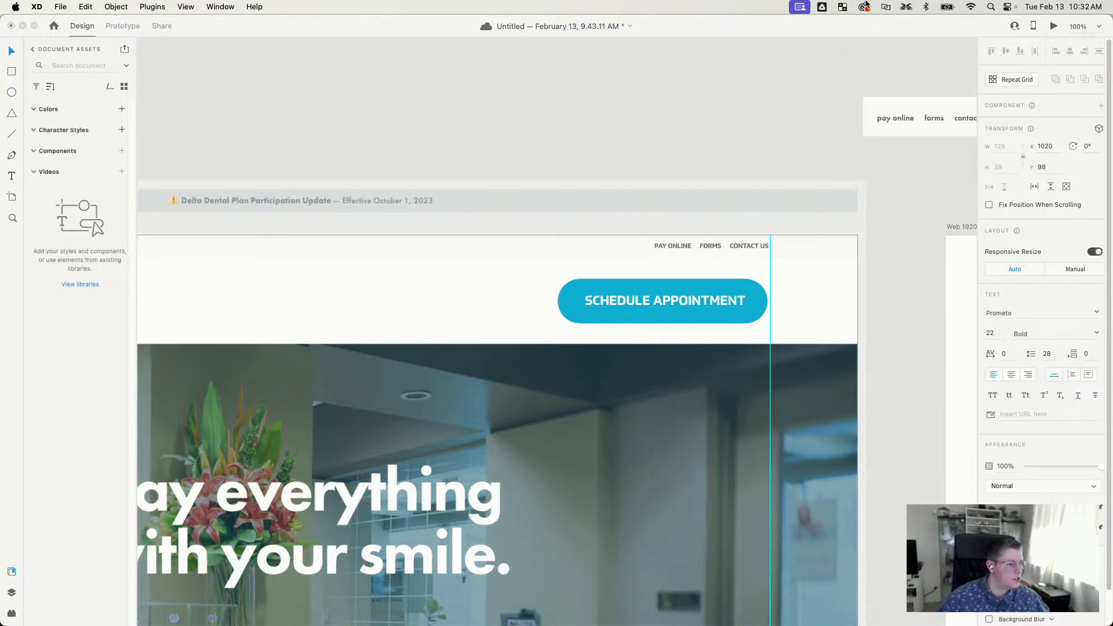
Step: Fill the phone number text with the blue sampled from the appointment button and move it close beside that button
click(664, 131)
key(i)
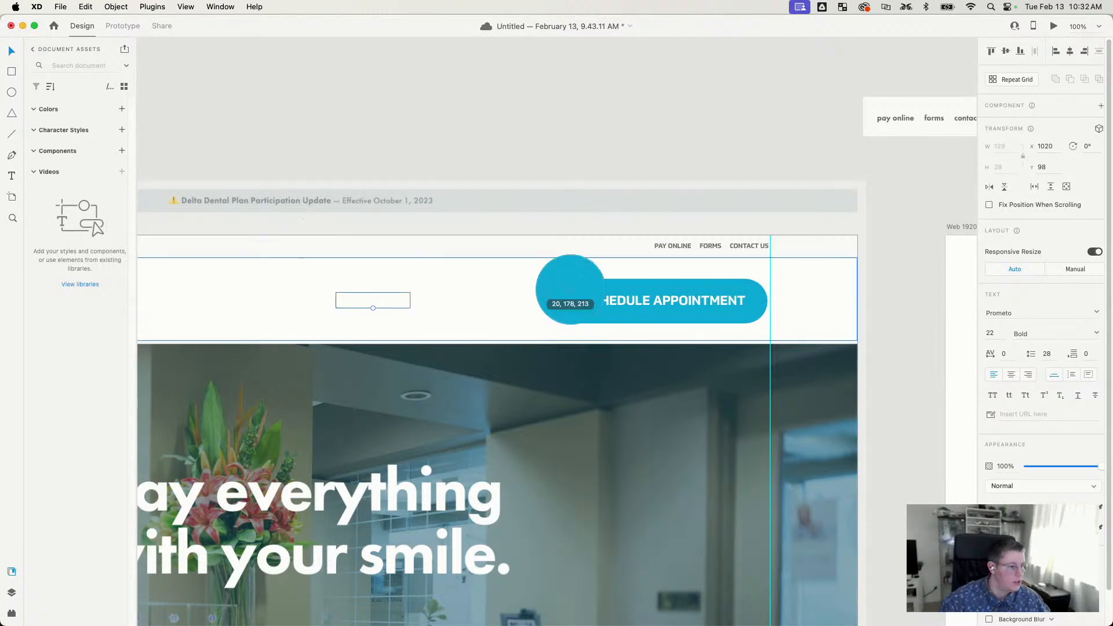
click(568, 301)
drag(377, 299, 499, 302)
click(545, 179)
Step: Switch to the Noun Project app and search its icons for "call"
key(super+space)
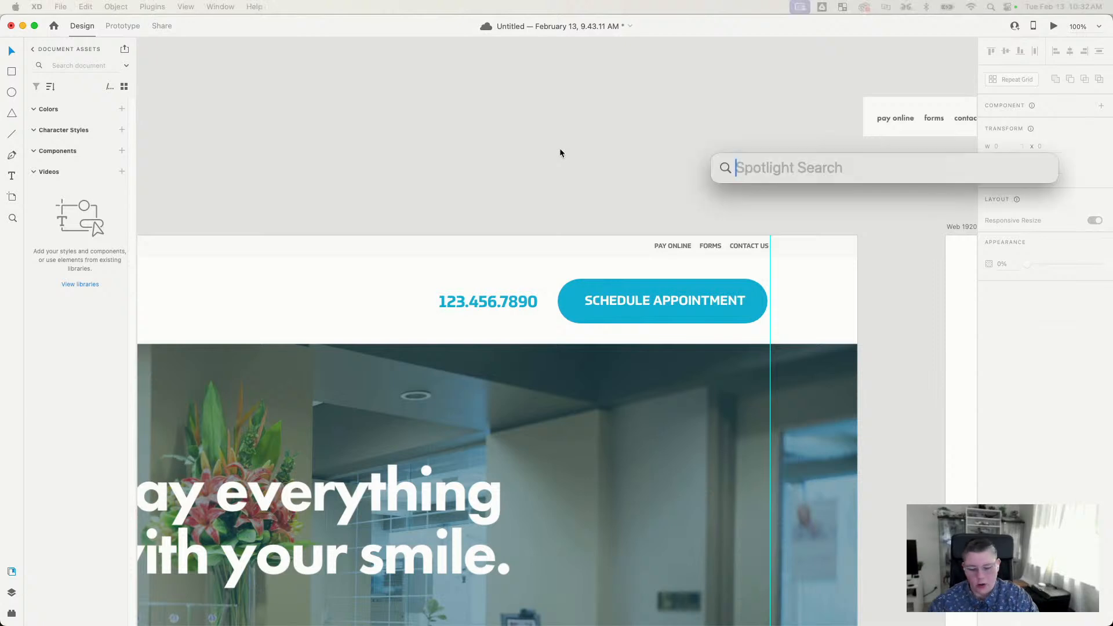
text(noun Project)
key(Return)
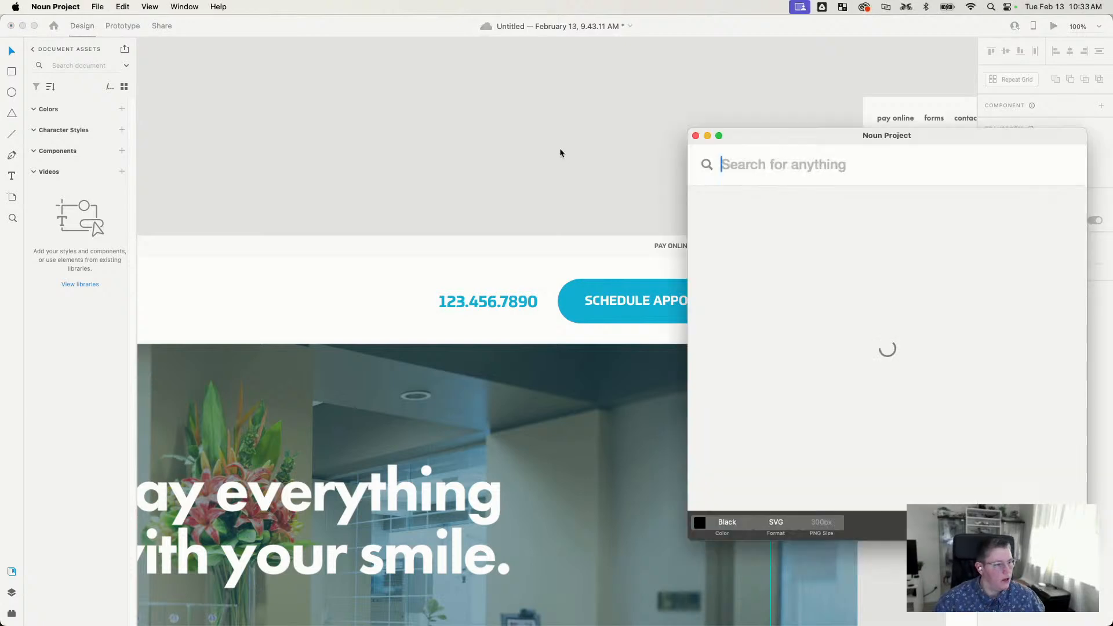
text(call)
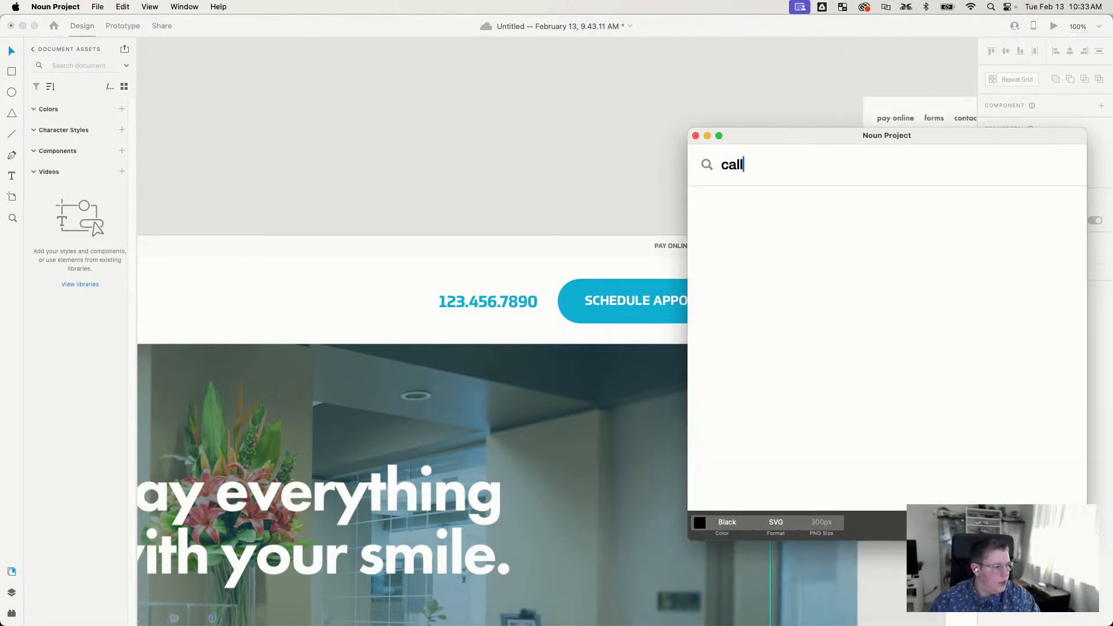
key(Return)
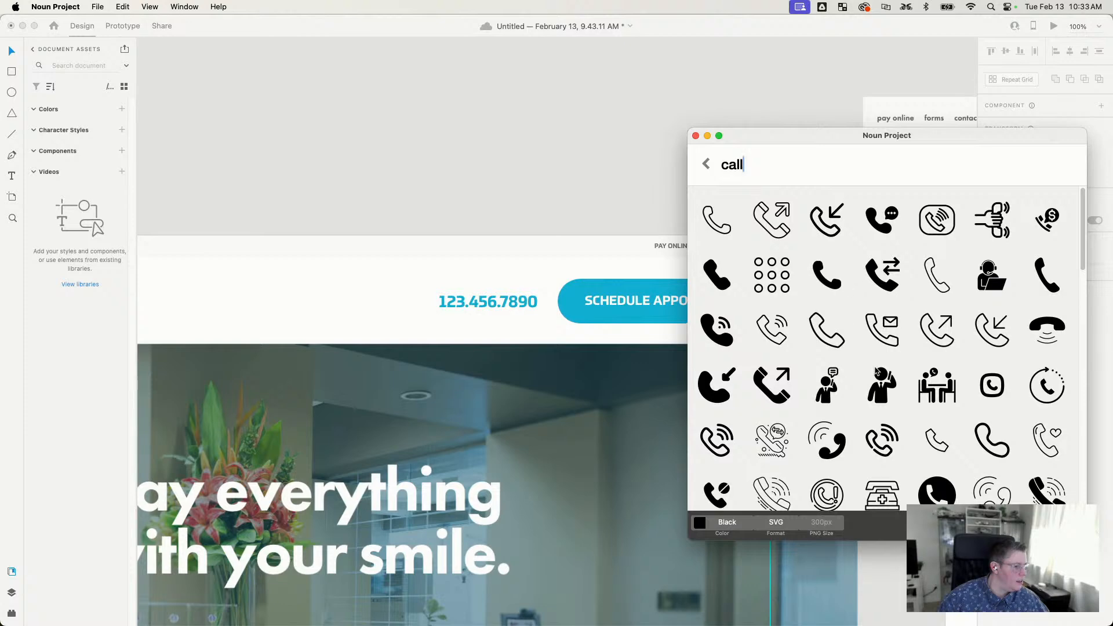
Step: Place the outlined ringing-handset icon in the header before the phone number and scale it down to about 29 by 28
scroll(875, 371, down, 1)
scroll(876, 371, up, 1)
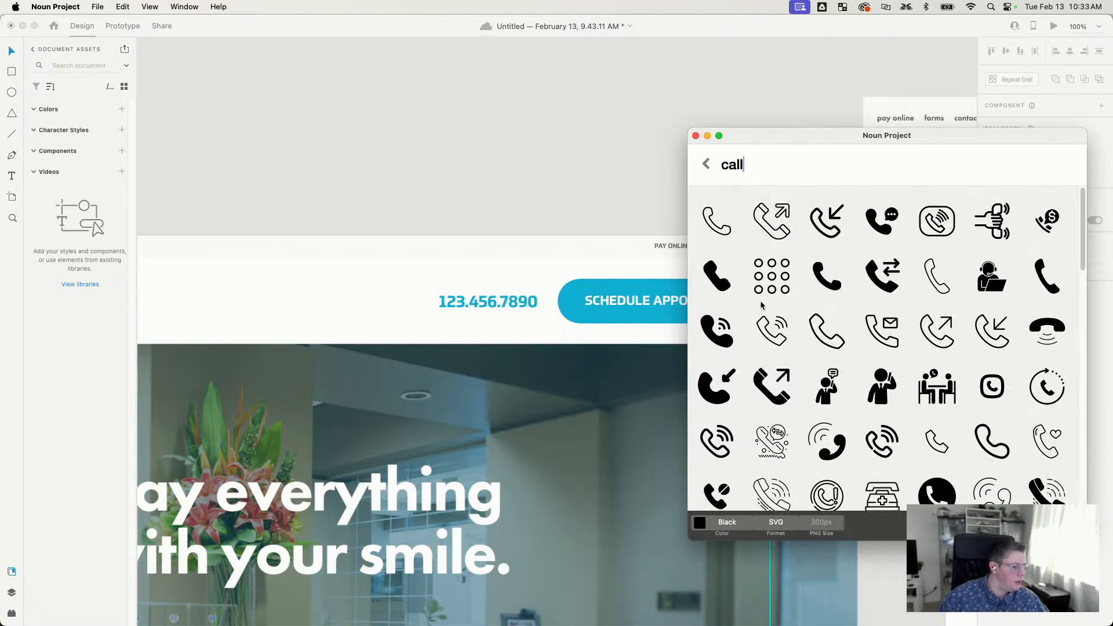
drag(774, 351, 383, 287)
click(432, 192)
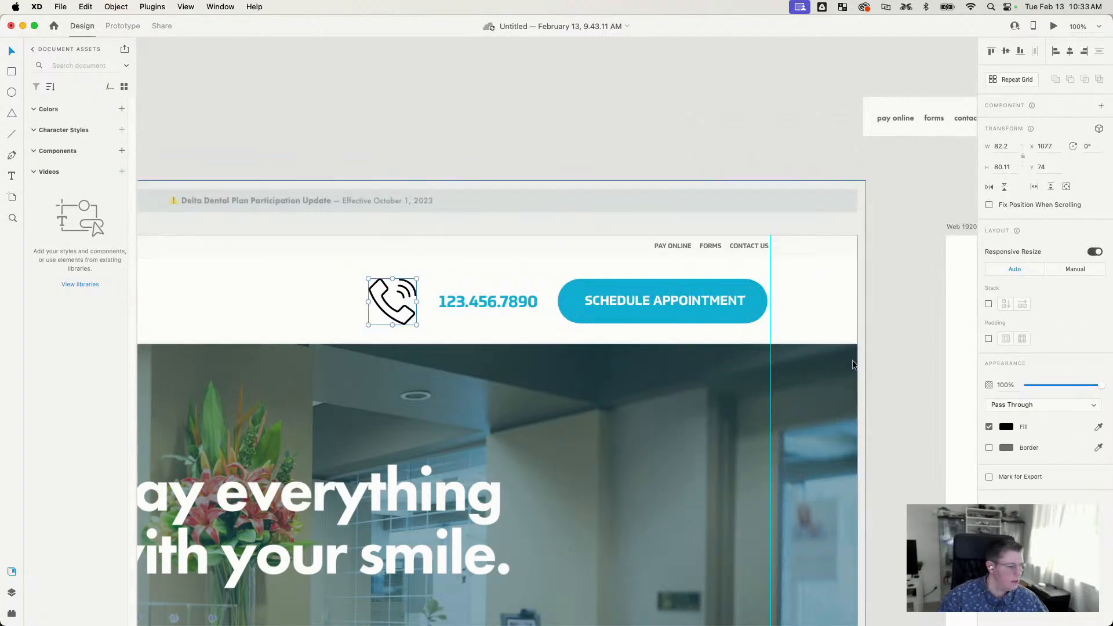
drag(415, 279, 394, 316)
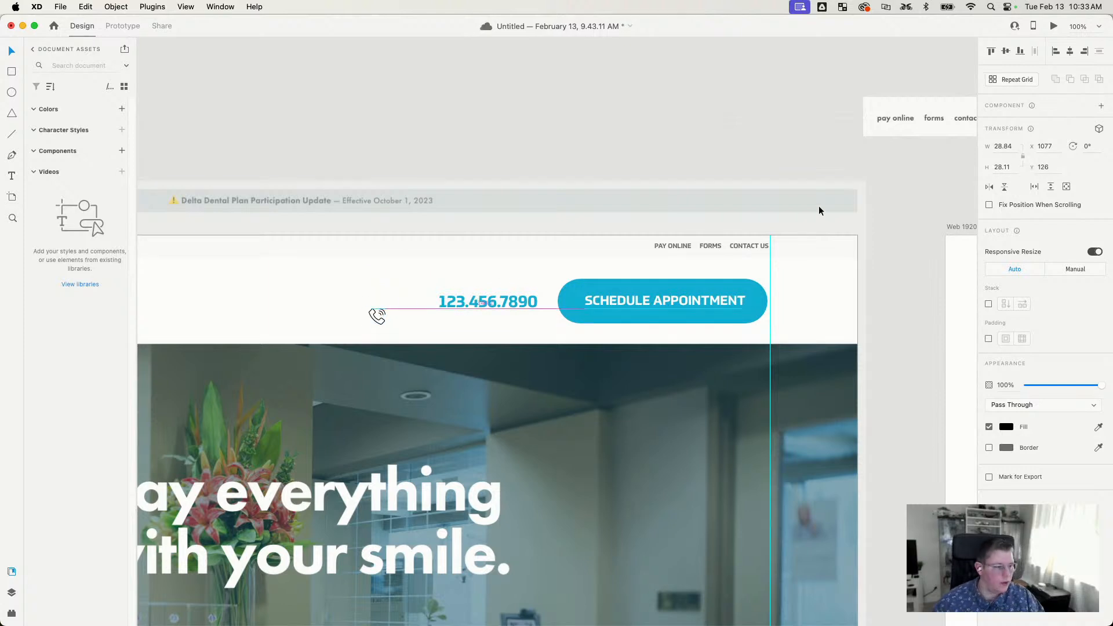
Step: Nudge the handset icon up and right to X 1155, Y 102 so it sits just before the phone number
key(shift+Up)
key(shift+Up)
key(shift+Right)
key(shift+Right)
key(shift+Right)
key(shift+Right)
key(shift+Right)
key(shift+Right)
key(shift+Right)
key(shift+Right)
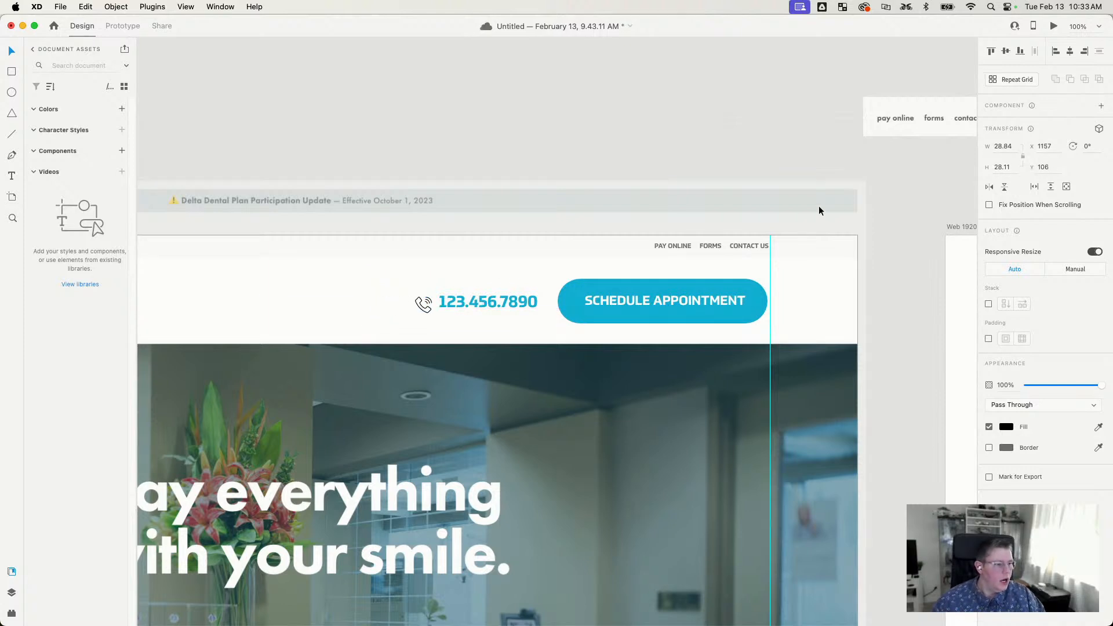
key(Up)
key(Up)
key(Up)
key(Up)
key(Left)
key(Left)
key(Left)
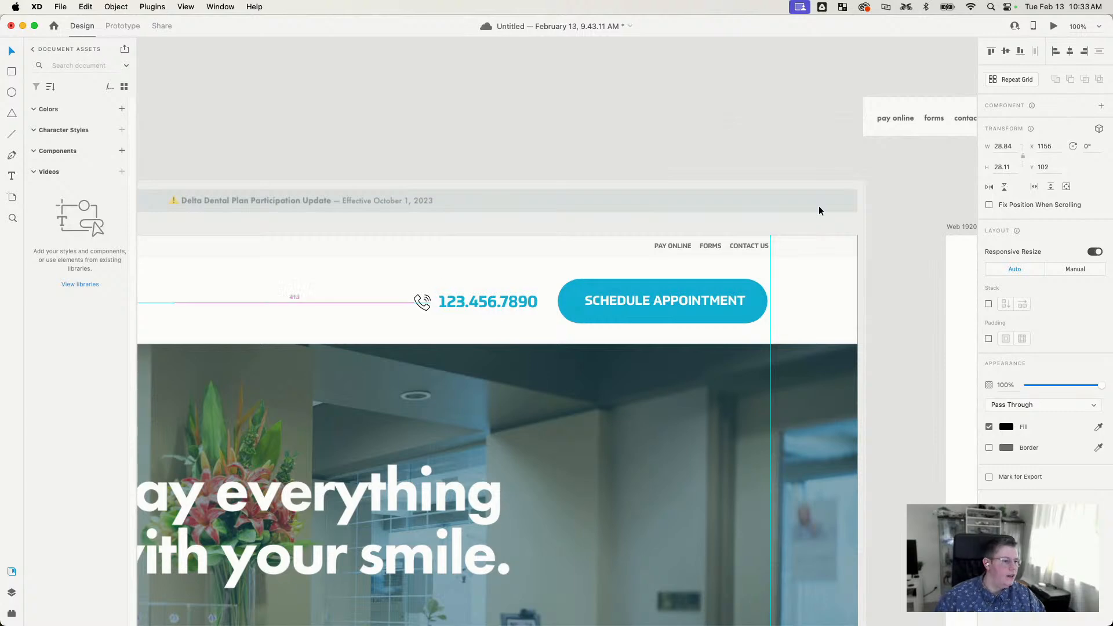
Step: Give the header appointment button a linear gradient fill running from #15B2D6 to a softer, greyer blue
scroll(614, 174, left, 5)
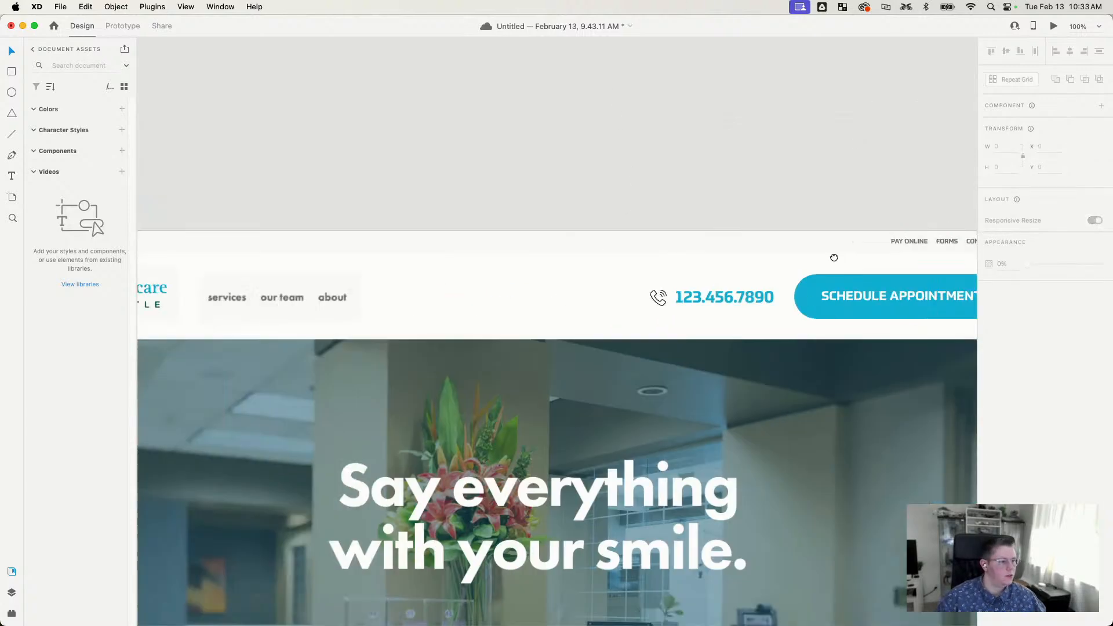
scroll(609, 252, right, 5)
click(591, 260)
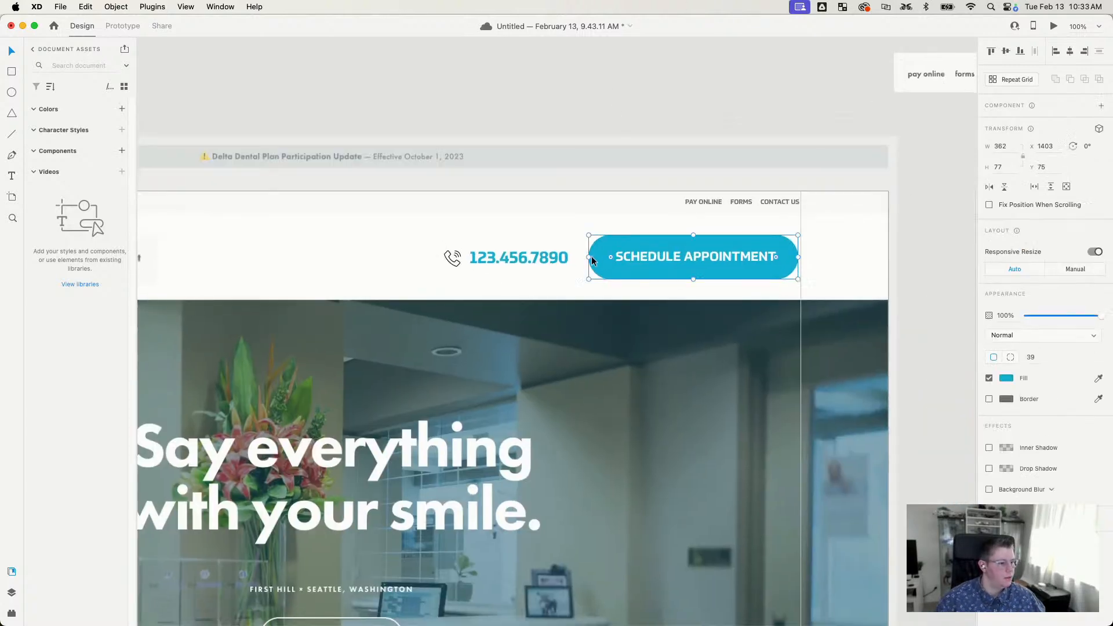
click(1008, 378)
click(892, 307)
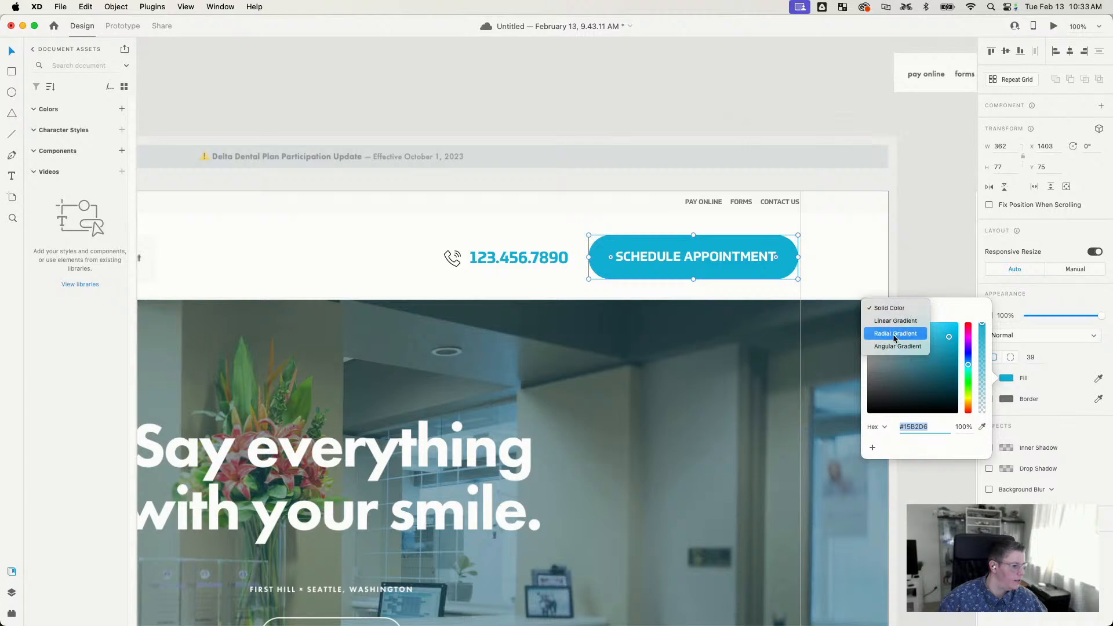
click(894, 335)
click(889, 302)
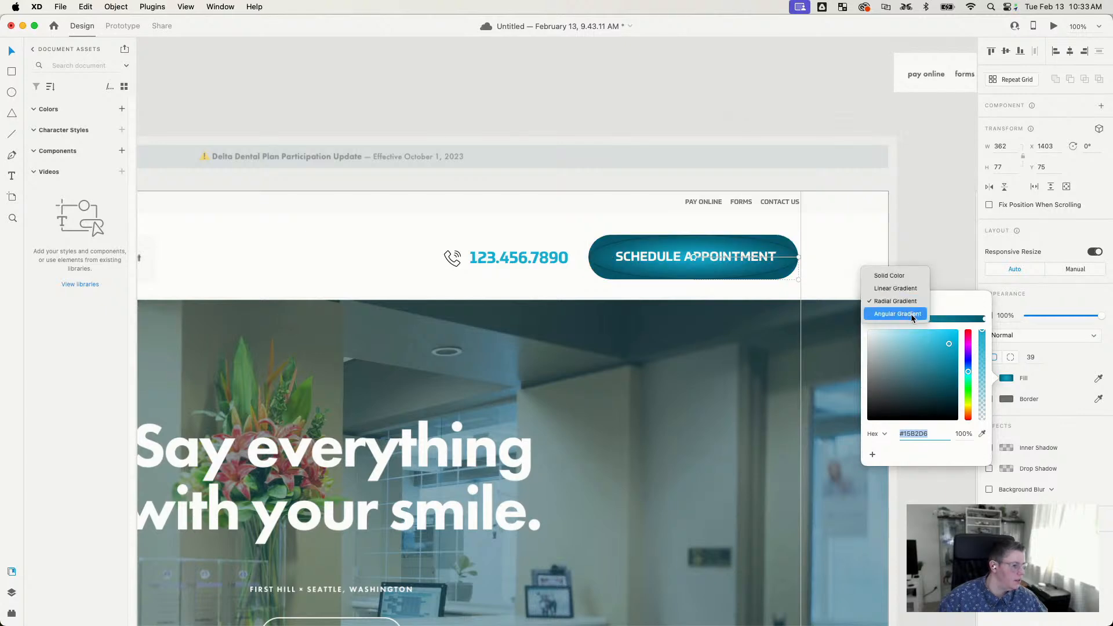
click(895, 289)
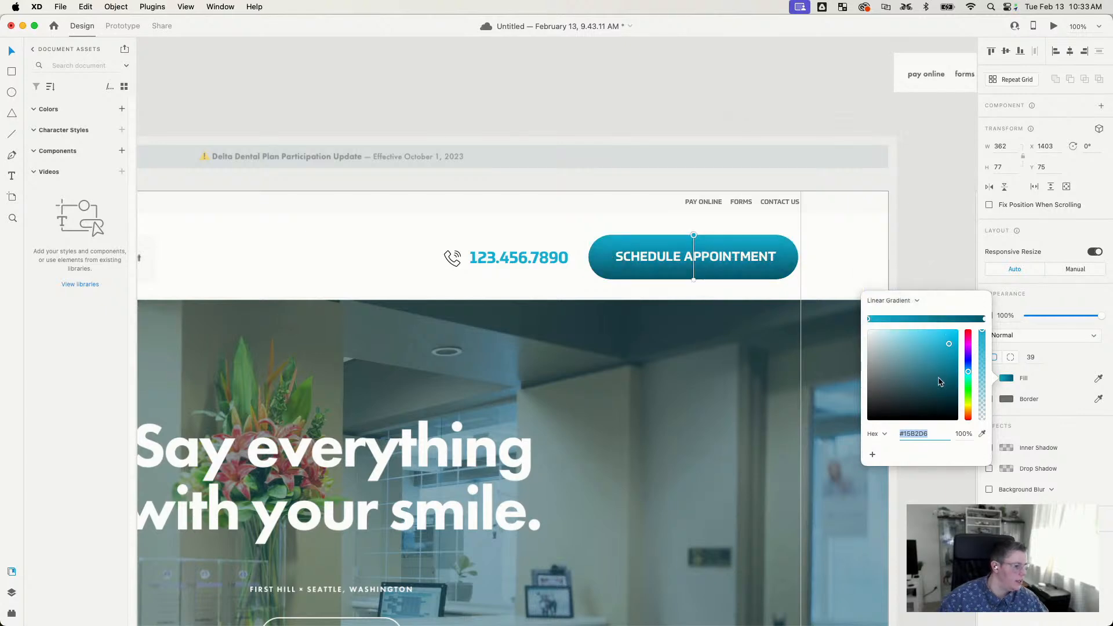
click(984, 319)
mouse_move(933, 349)
mouse_down()
mouse_move(873, 329)
mouse_move(928, 360)
mouse_move(913, 354)
mouse_up()
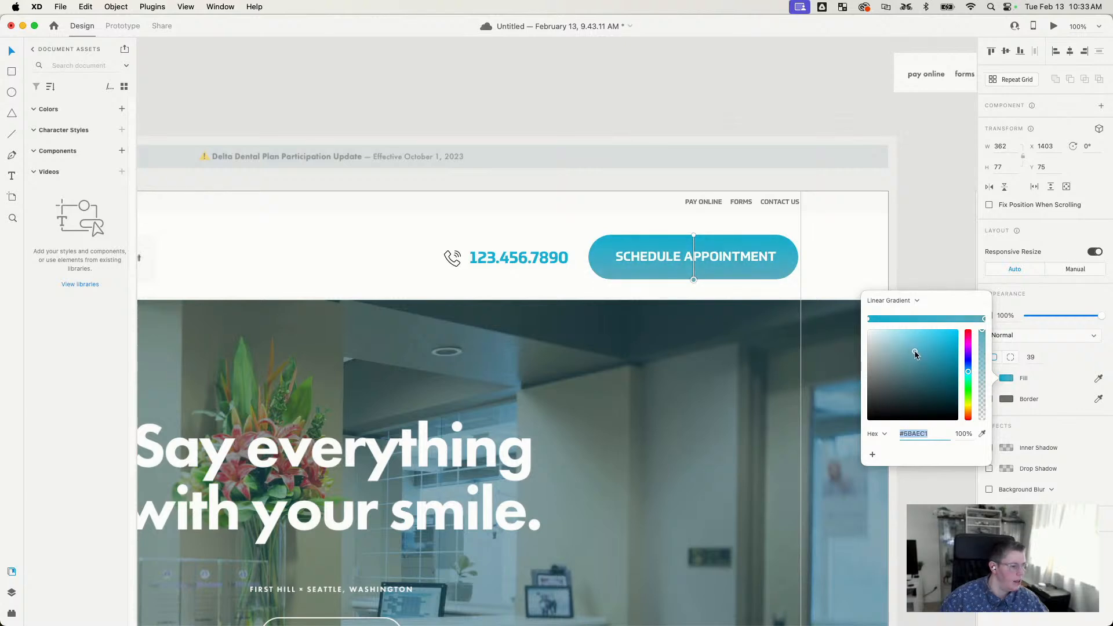
click(690, 105)
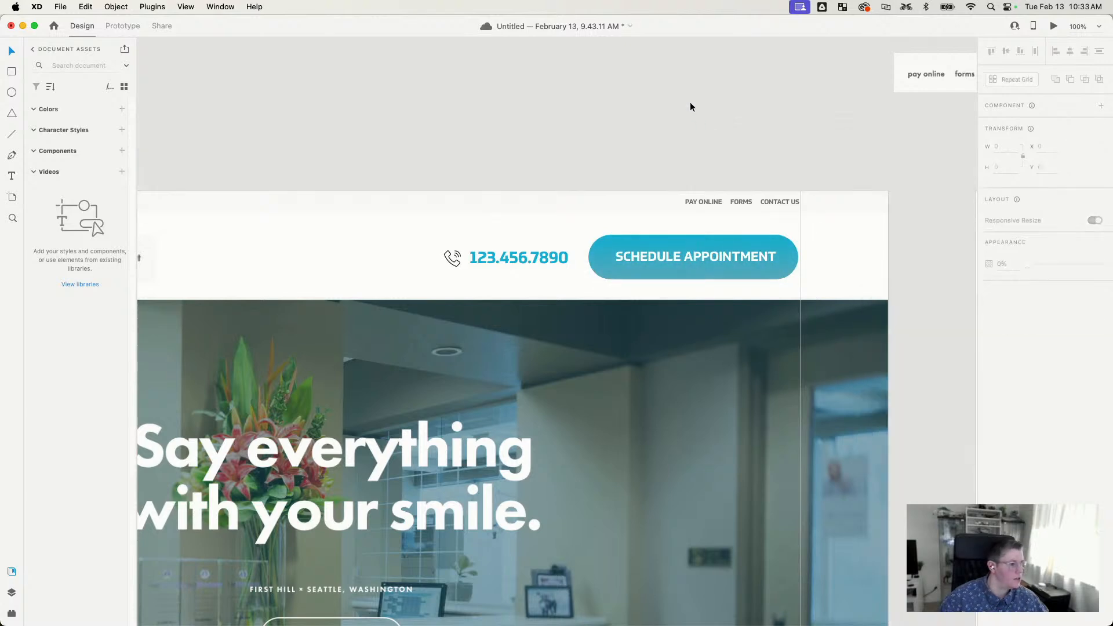
Step: Group the header appointment button with its label and place a copy over the hero's REQUEST APPOINTMENT button
scroll(724, 174, left, 5)
key(super+minus)
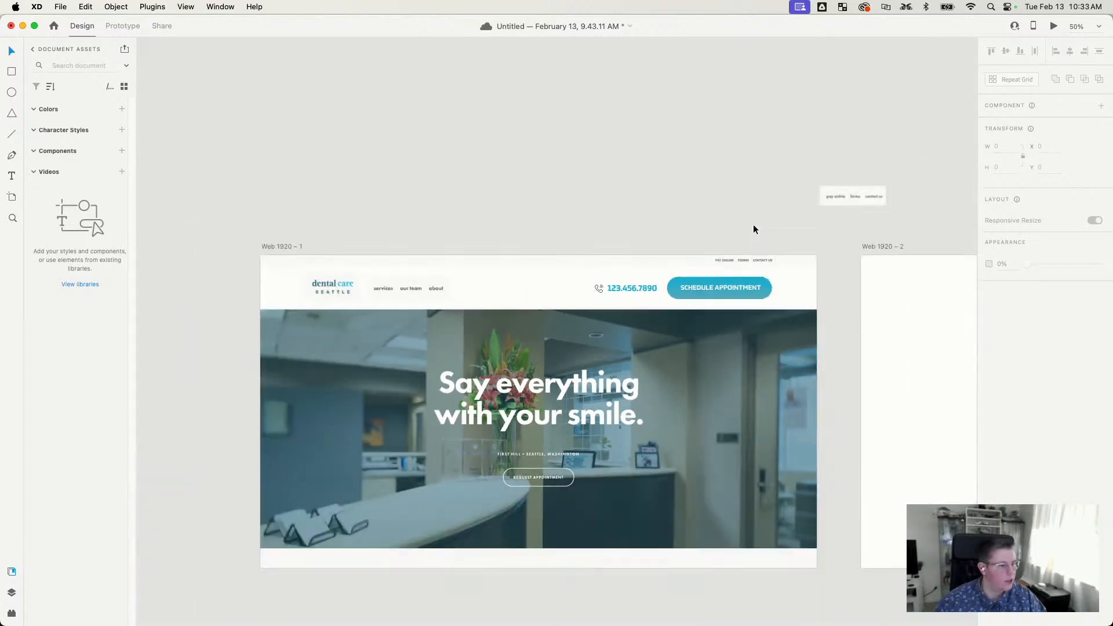
scroll(524, 329, down, 3)
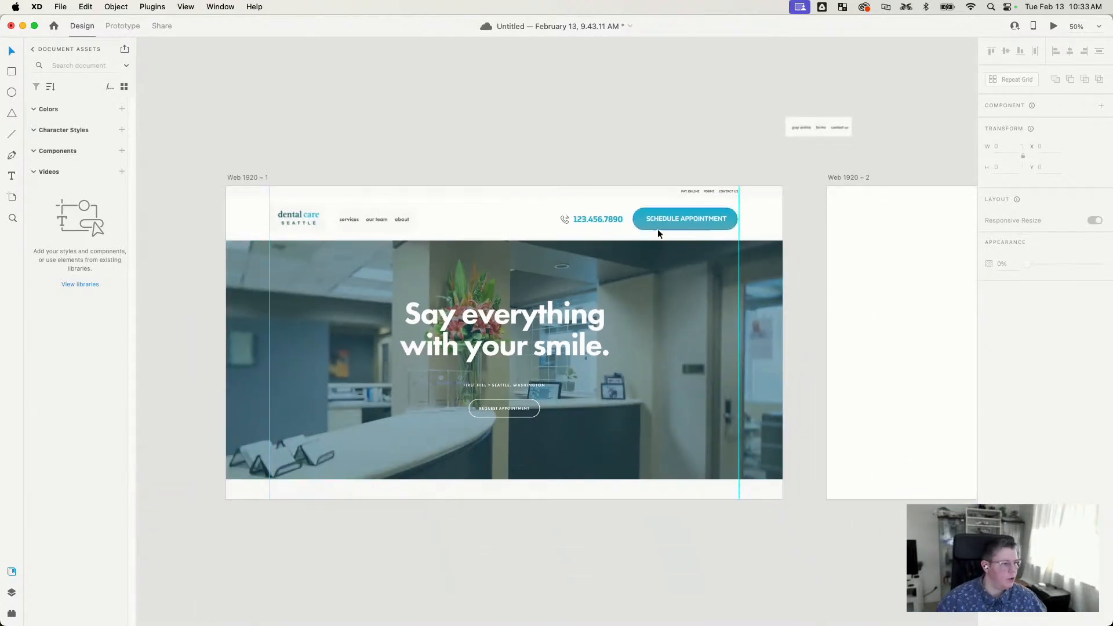
click(659, 227)
drag(673, 221, 683, 221)
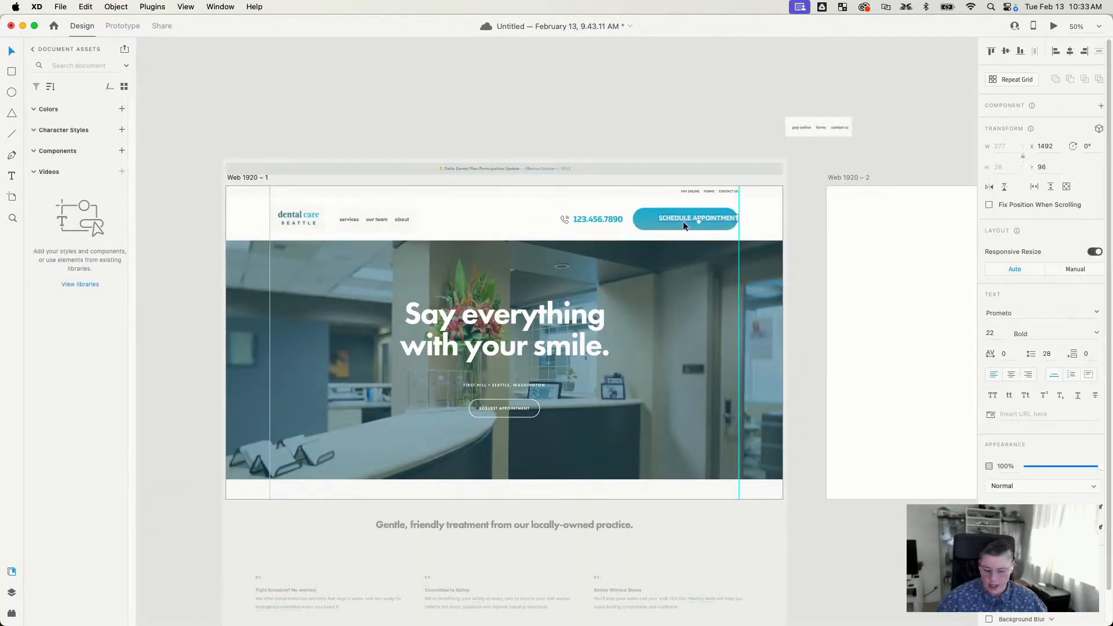
key(super+z)
shift+click(637, 221)
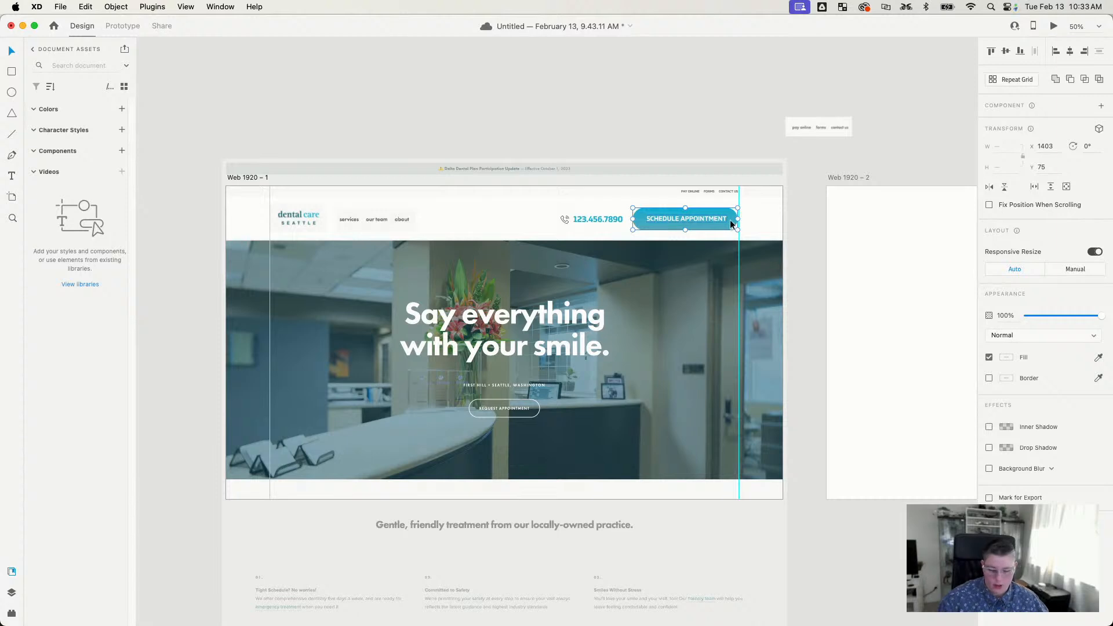
key(super+g)
drag(694, 222, 513, 406)
Step: Change the hero appointment button's background from a gradient to solid green #7DD615
double_click(545, 406)
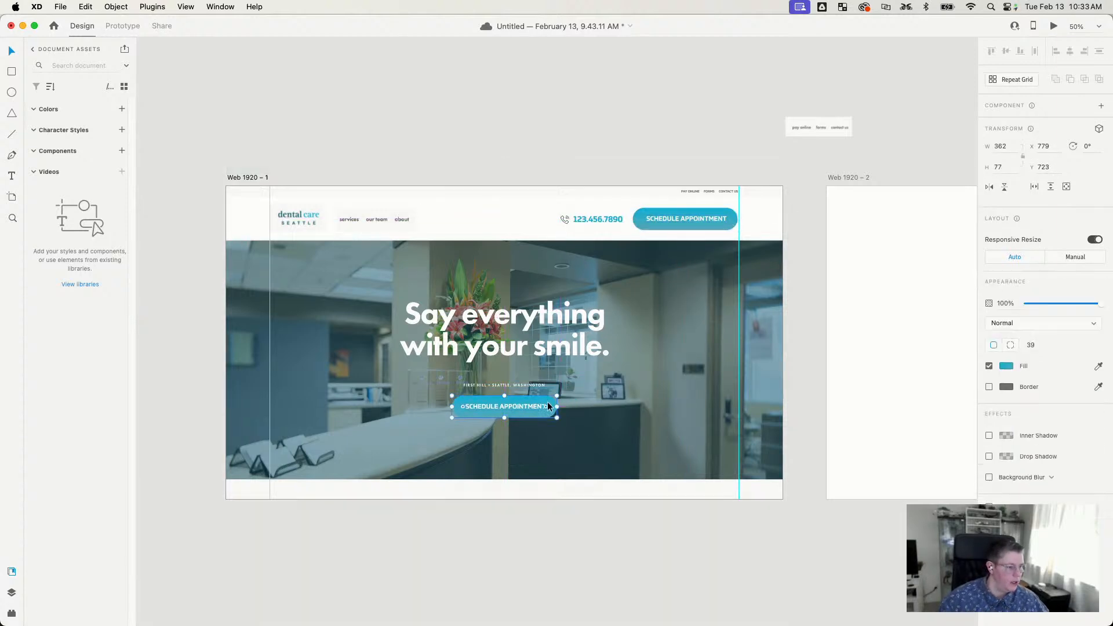
click(1006, 366)
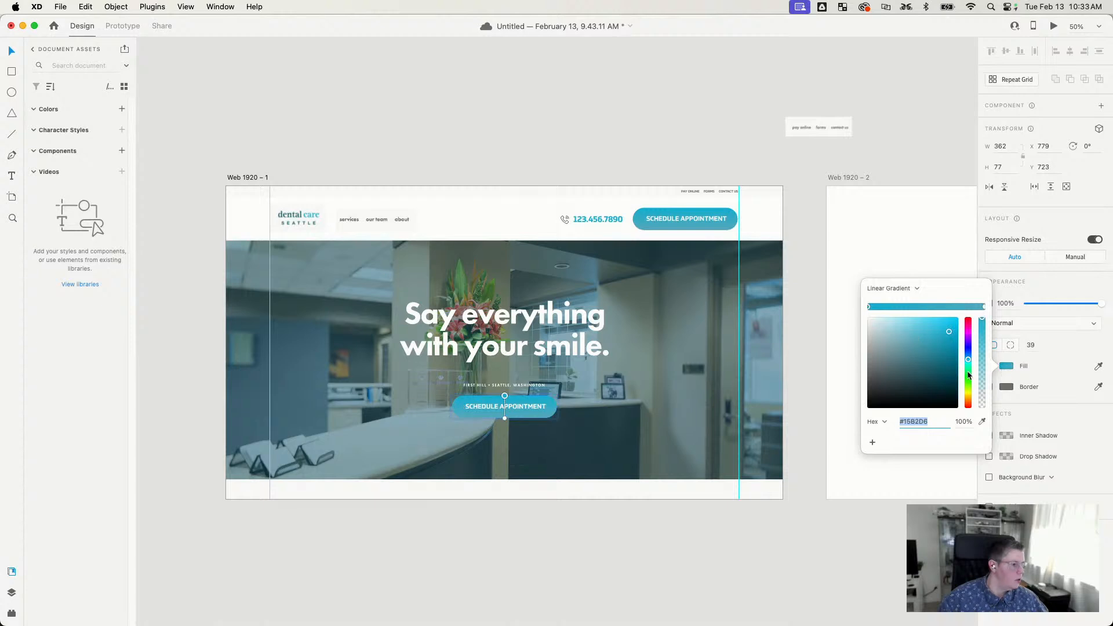
drag(968, 371, 971, 395)
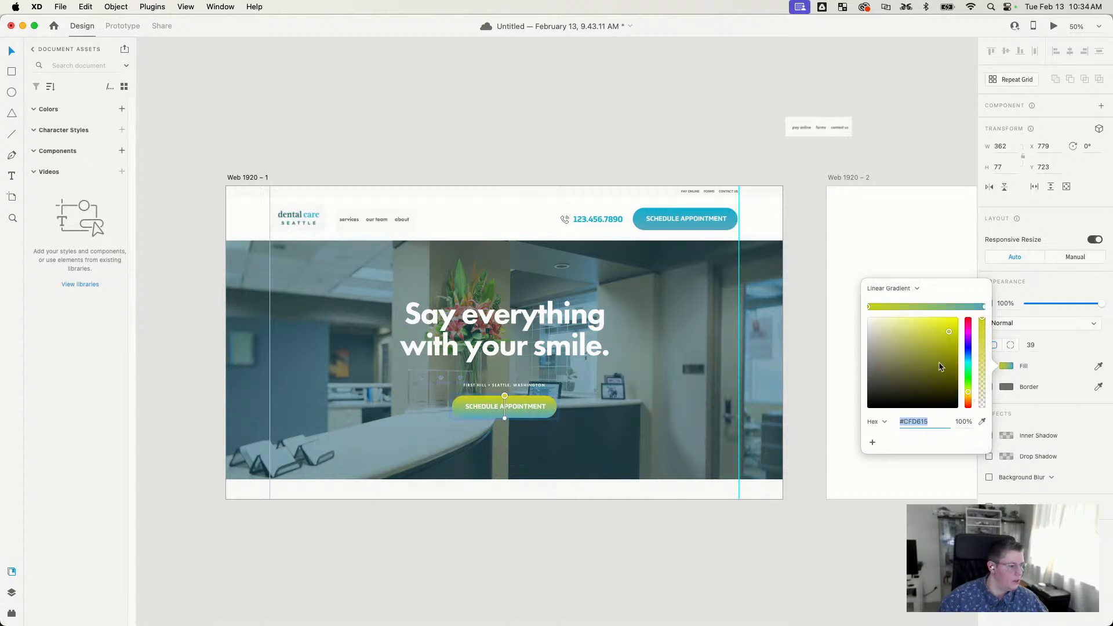
click(892, 288)
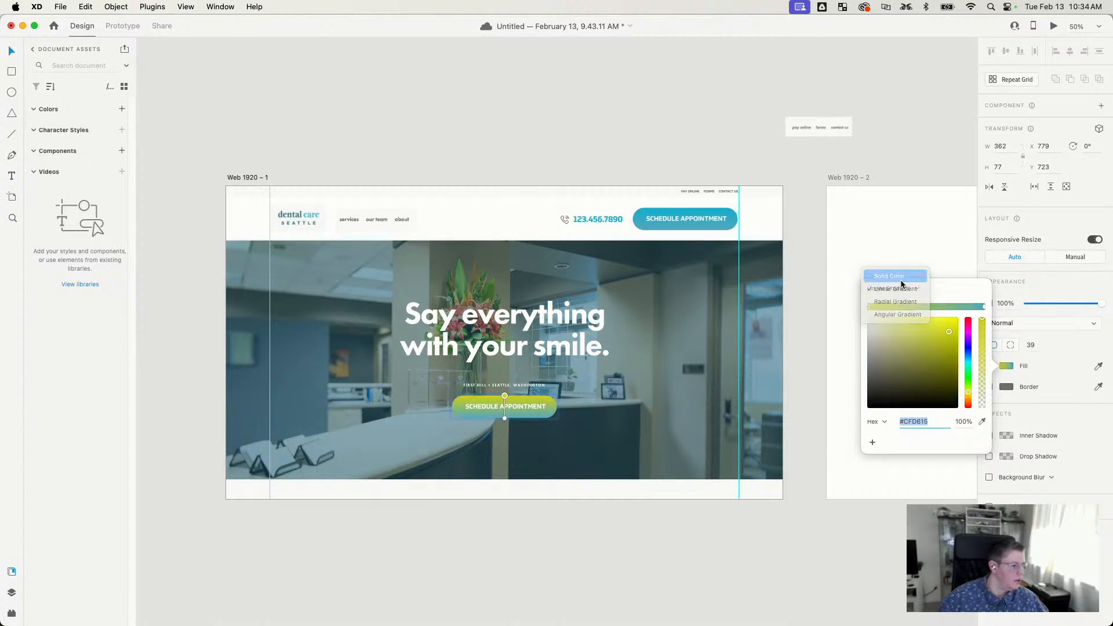
click(887, 276)
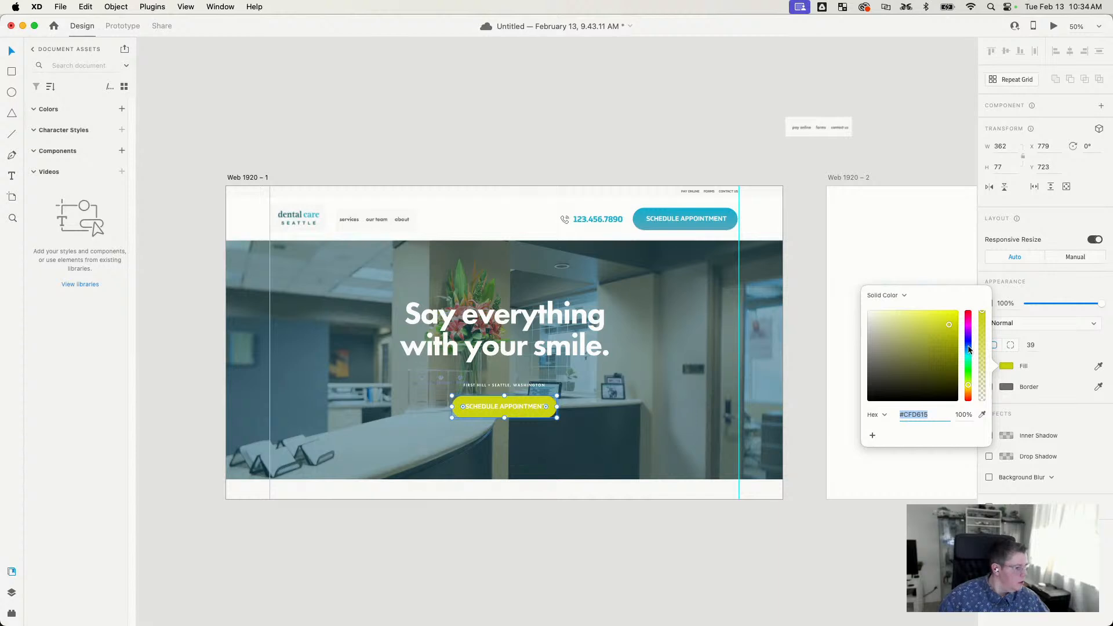
mouse_move(968, 383)
mouse_down()
mouse_move(968, 371)
mouse_move(970, 395)
mouse_move(972, 381)
mouse_up()
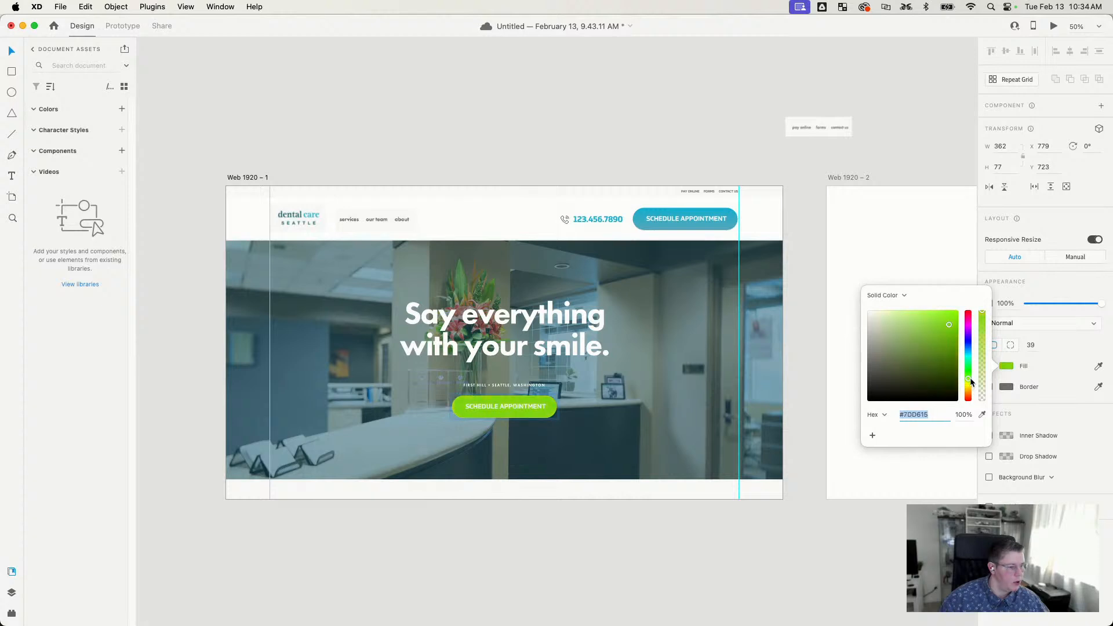
click(628, 93)
scroll(692, 215, left, 3)
scroll(692, 215, up, 1)
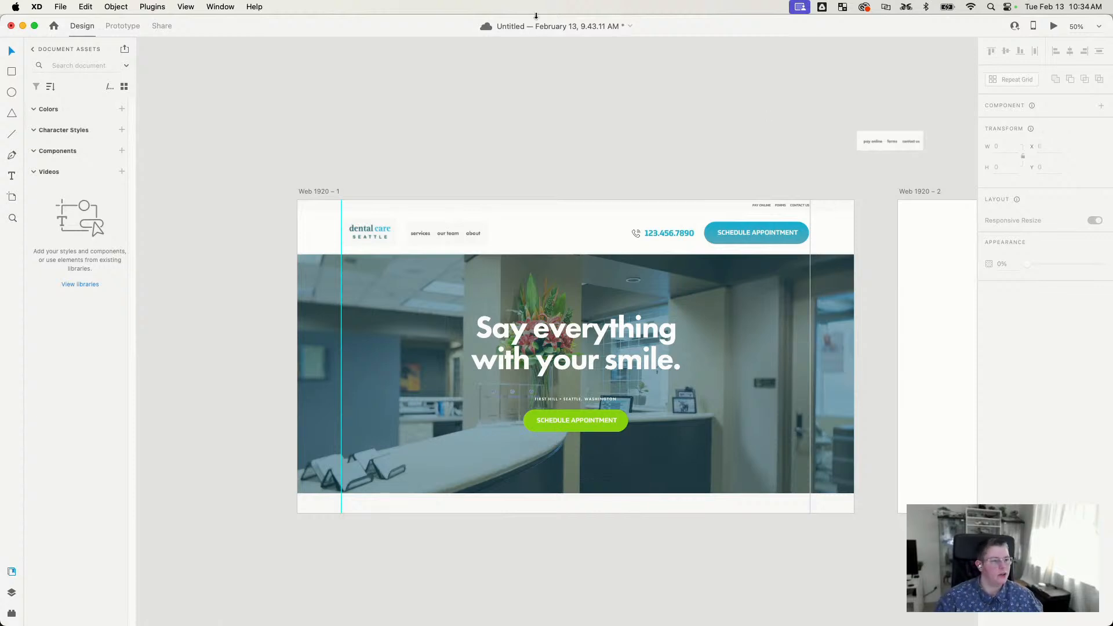
Step: Duplicate the original website screenshot and place the copy on the Web 1920 – 2 artboard at X -15, Y -15
click(404, 516)
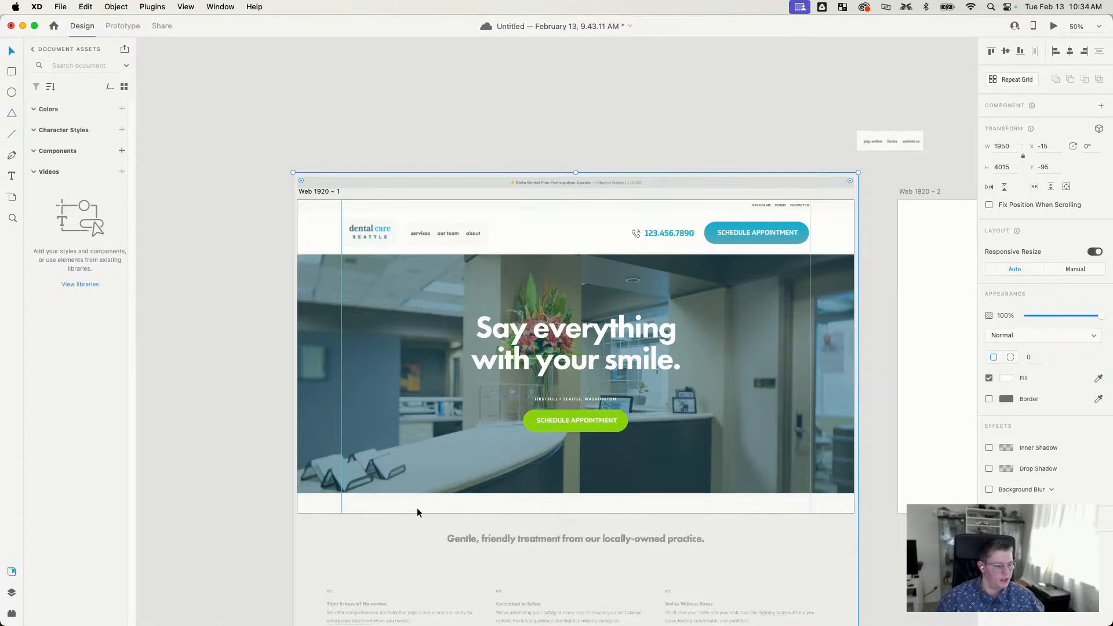
key(super+z)
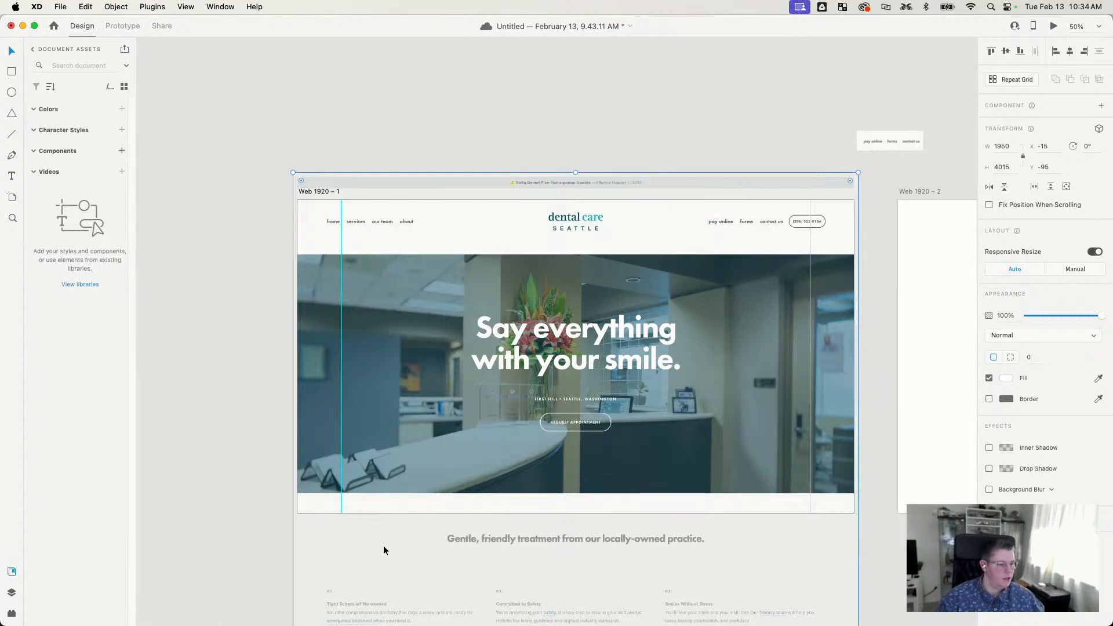
drag(384, 546, 1022, 520)
drag(840, 443, 470, 452)
drag(761, 390, 700, 433)
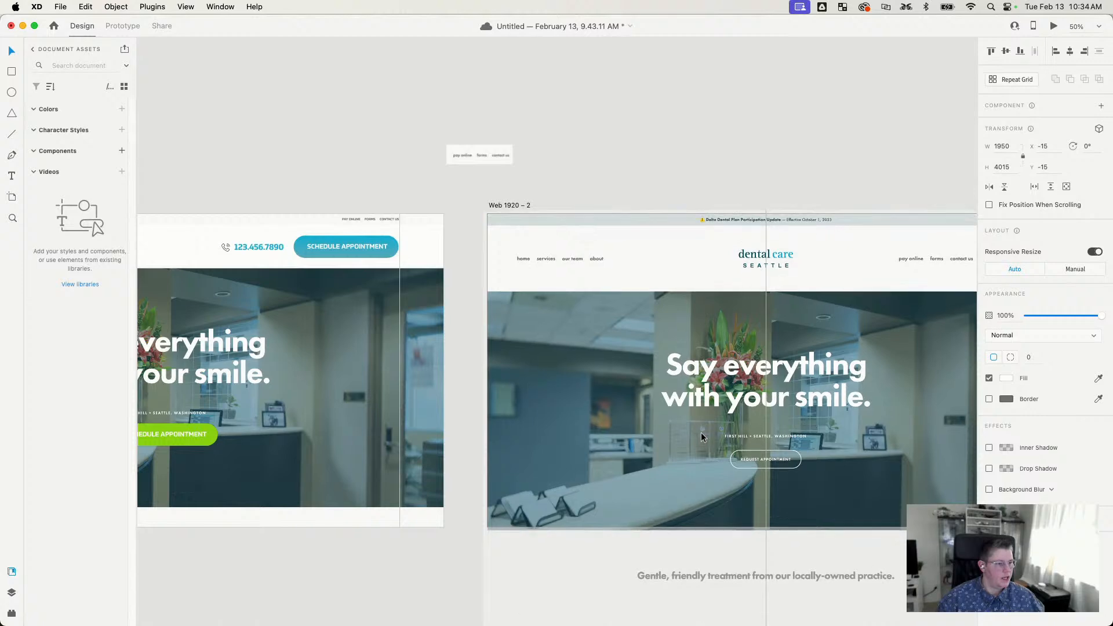
click(711, 180)
drag(757, 324, 450, 232)
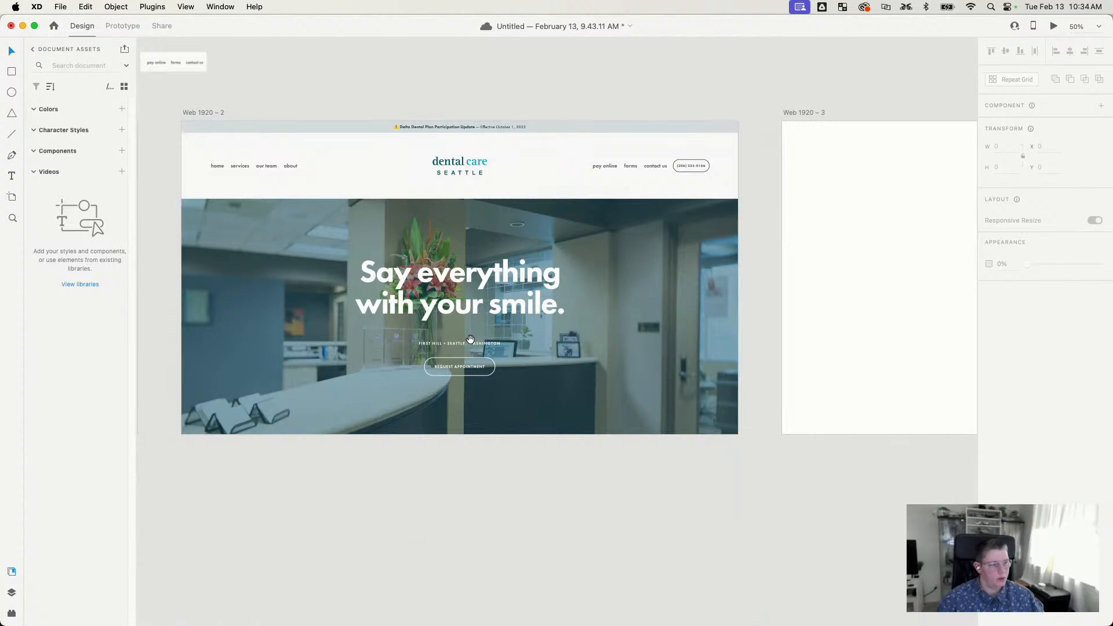
Step: Recolour the hero appointment button on the Web 1920 – 1 artboard with the blue sampled from the header appointment button's upper part
drag(469, 340, 490, 343)
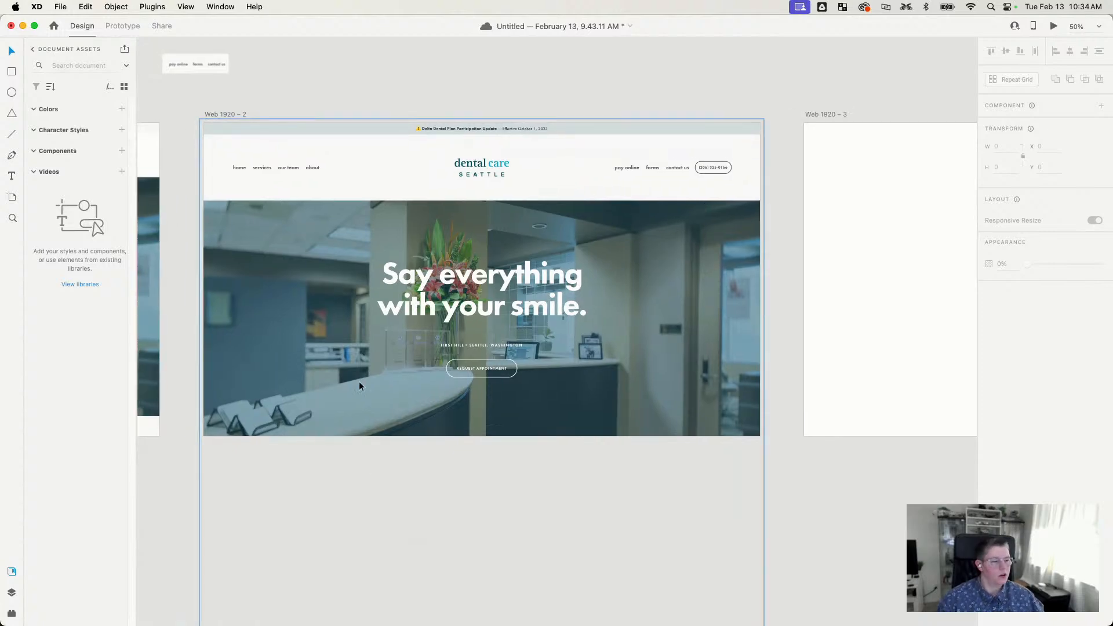
drag(493, 273, 952, 297)
drag(403, 357, 589, 429)
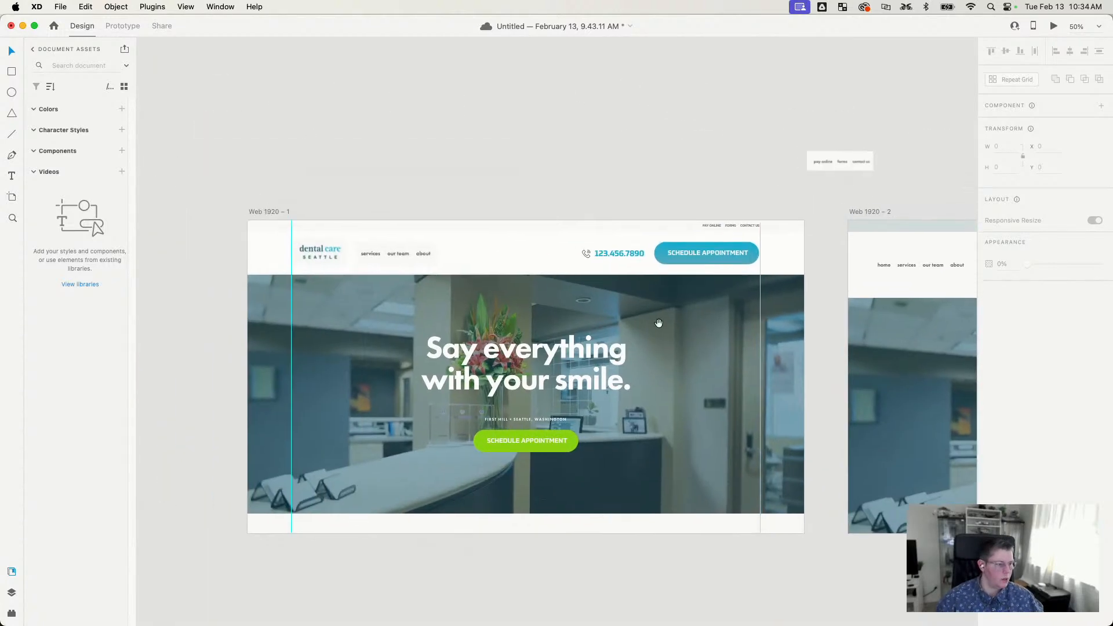
click(569, 443)
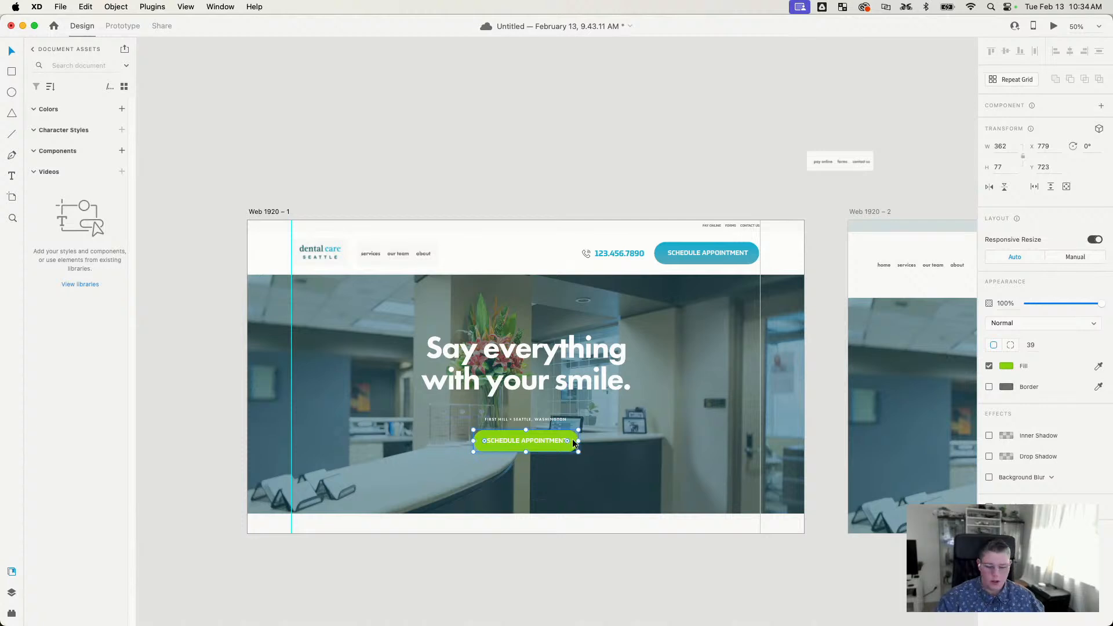
key(i)
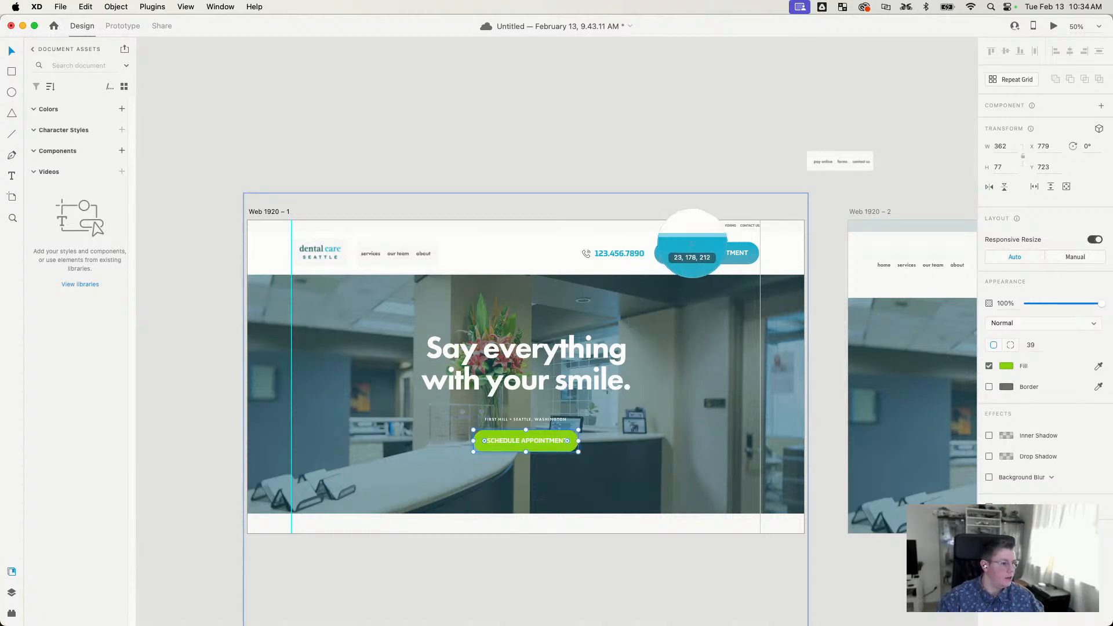
click(691, 243)
click(690, 106)
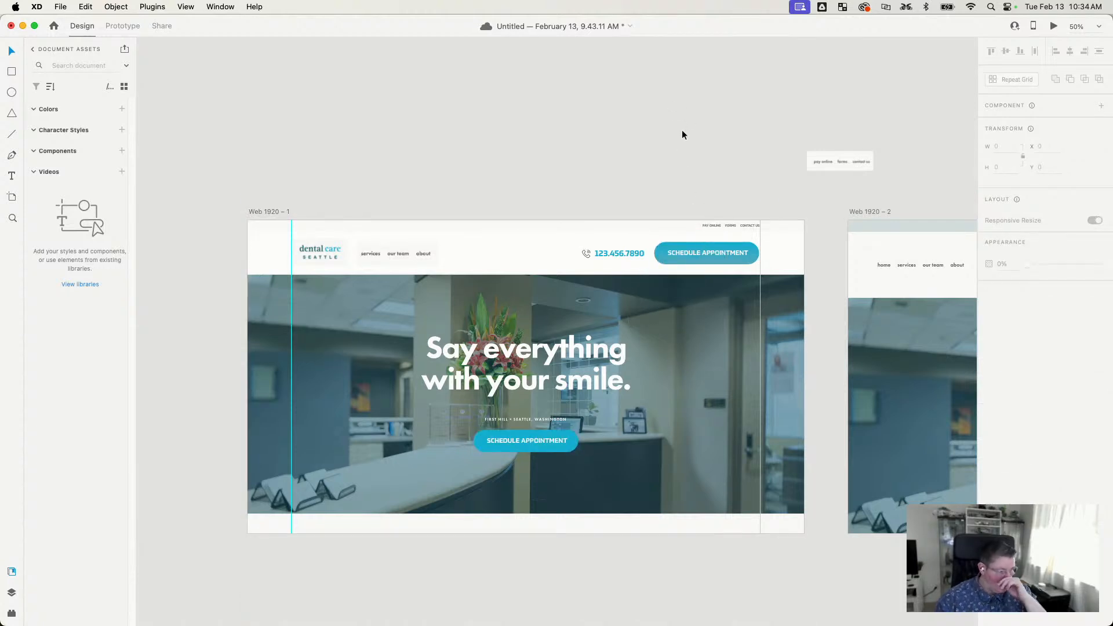
Step: Change the header phone number's text fill from blue to dark grey
click(609, 253)
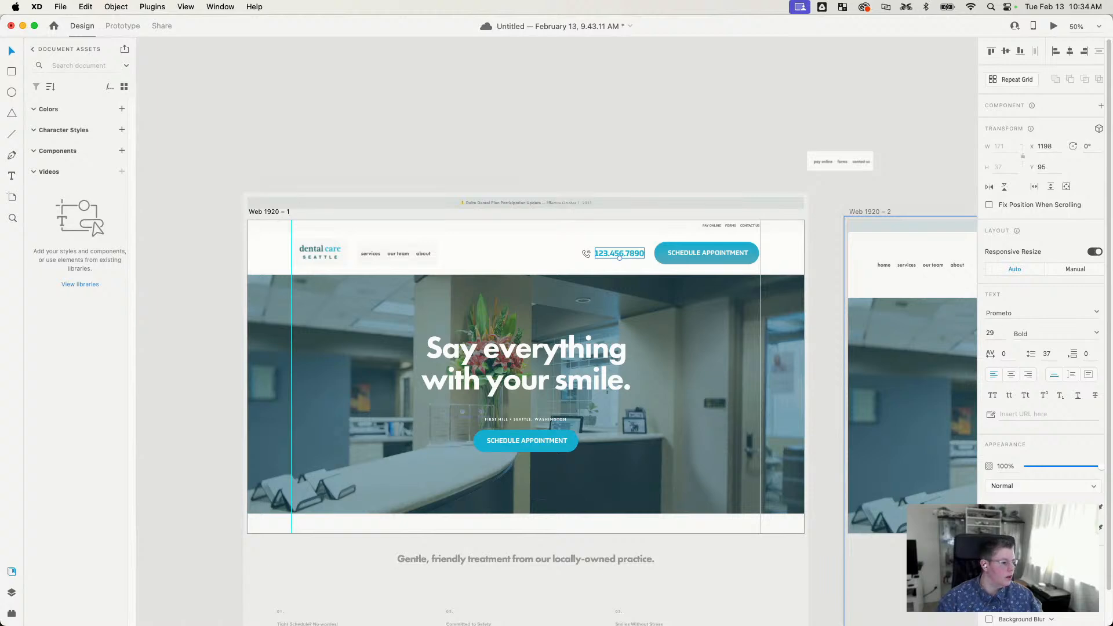
click(1005, 507)
drag(916, 463, 835, 489)
click(580, 184)
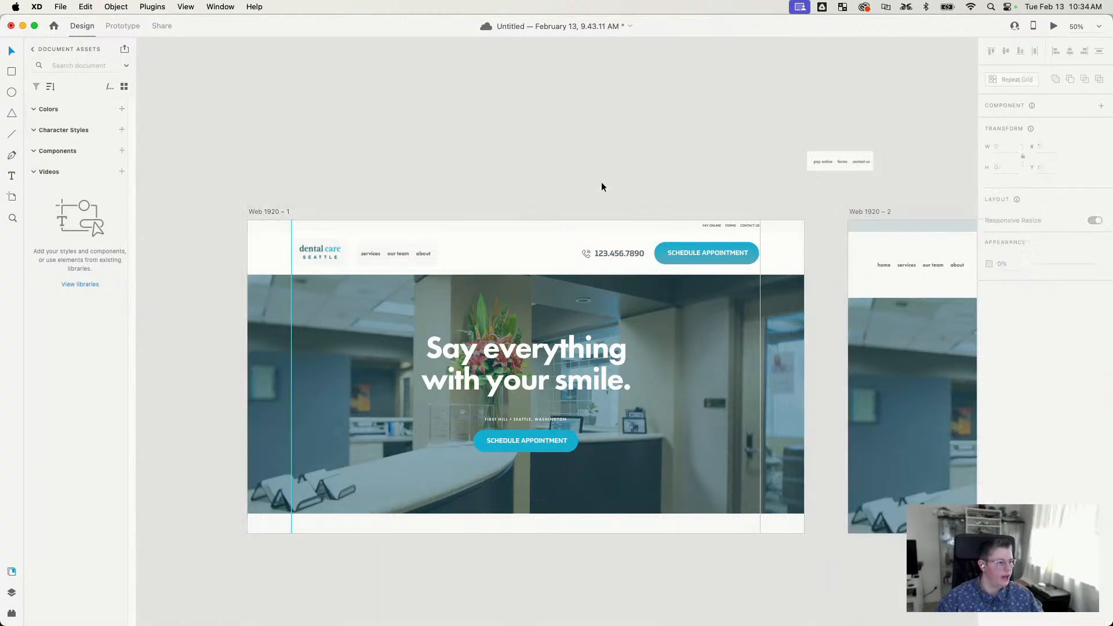
Step: Shrink the phone icon beside the header phone number to 20.89 × 20.35 and position it at X 1165, Y 104
key(super+equal)
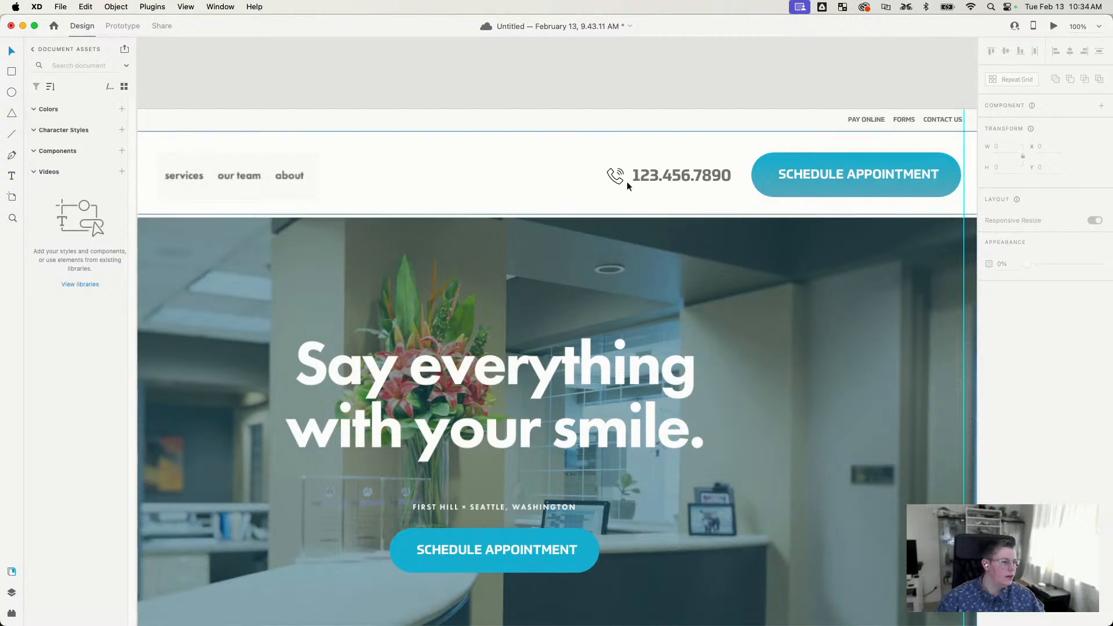
click(624, 179)
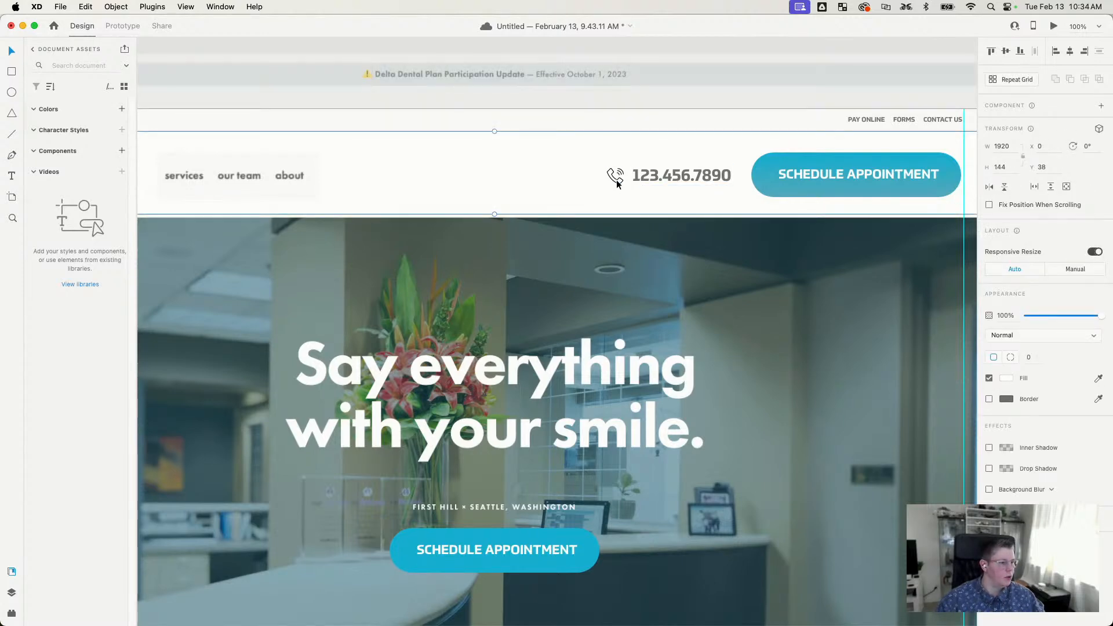
click(616, 181)
drag(619, 179, 619, 174)
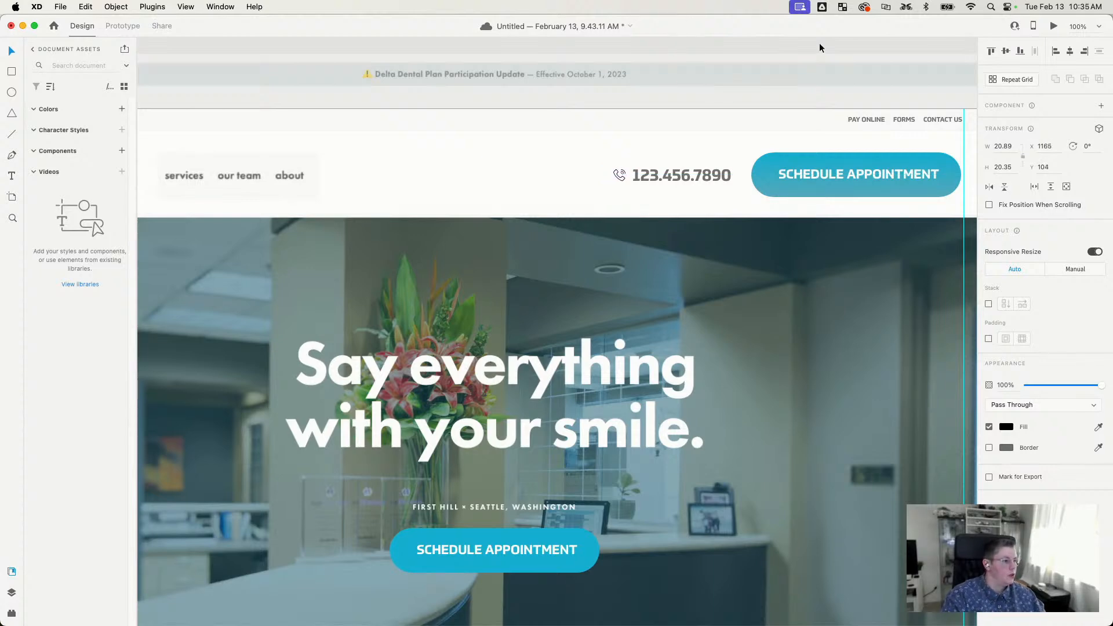
click(798, 48)
Step: Place a copy of the header phone number above the Web 1920 – 1 artboard at X 915, Y -256 and replace its text with Z
drag(424, 208, 579, 198)
drag(434, 213, 459, 160)
scroll(458, 159, down, 10)
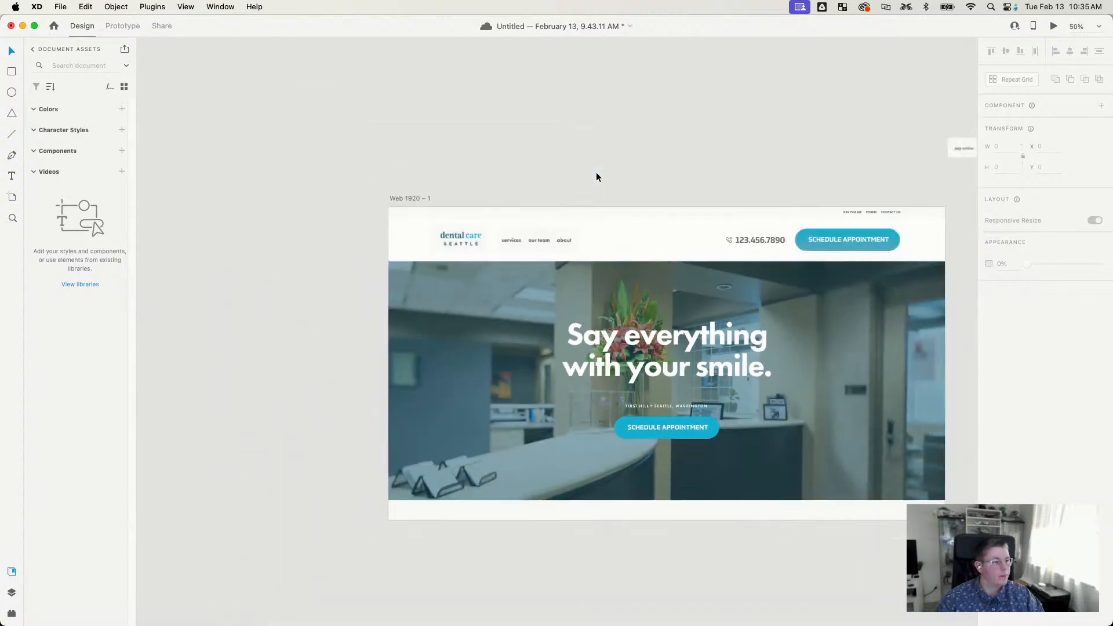
scroll(613, 283, right, 5)
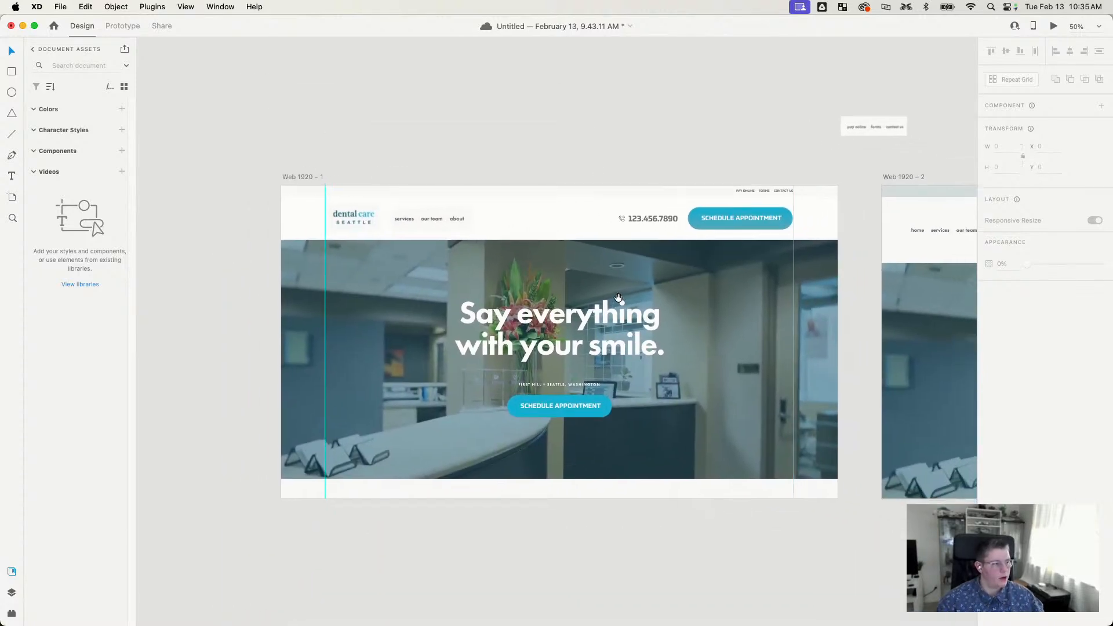
scroll(749, 242, down, 1)
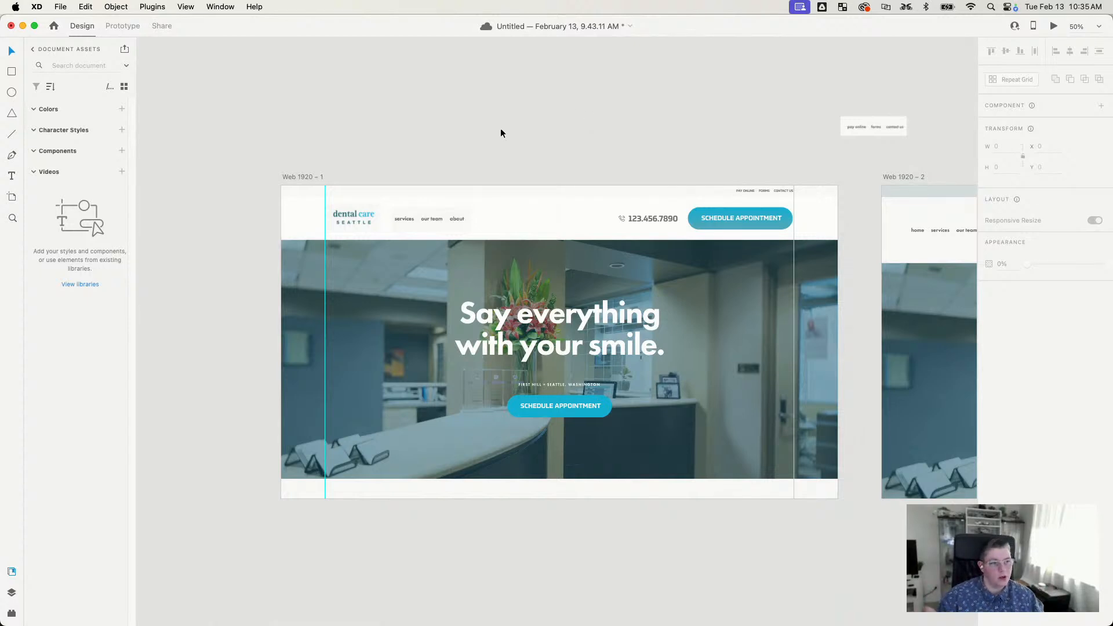
click(341, 223)
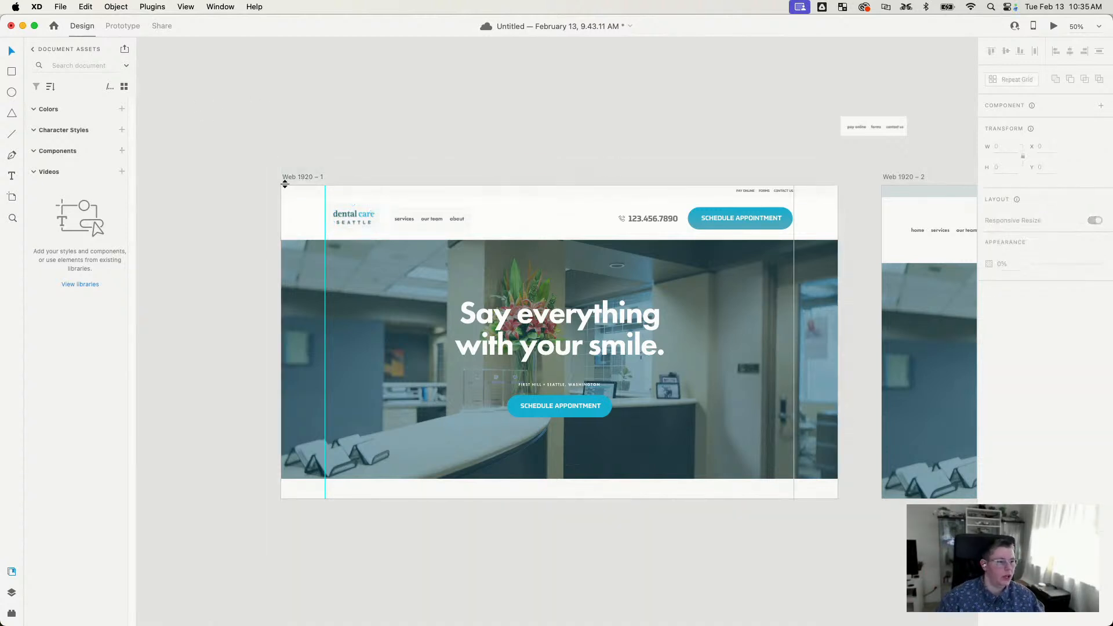
click(640, 221)
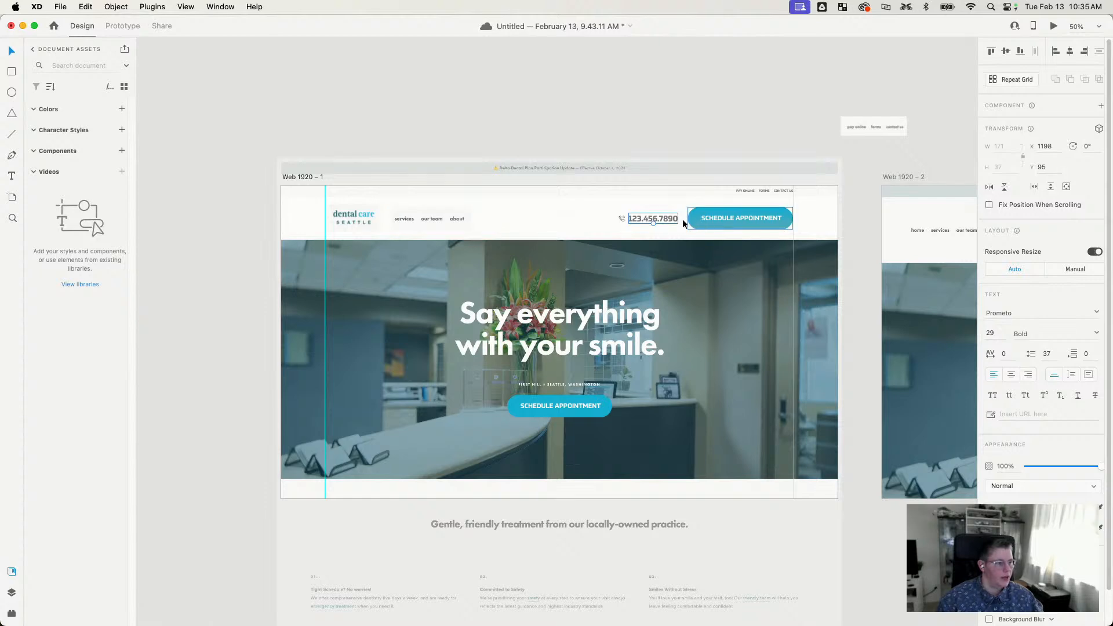
drag(656, 219, 576, 117)
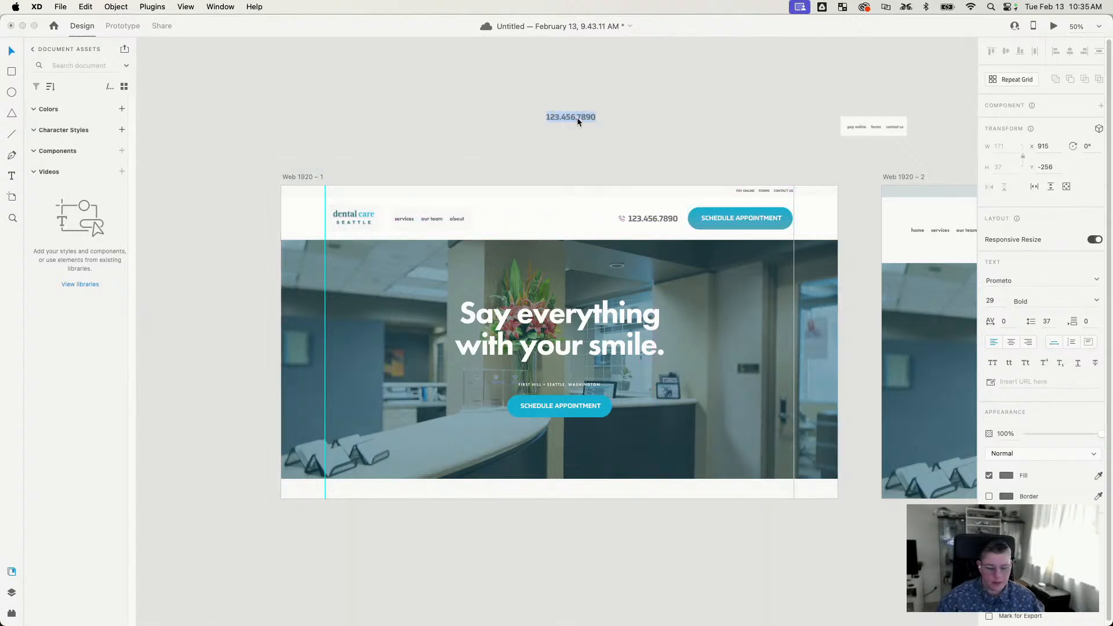
click(645, 105)
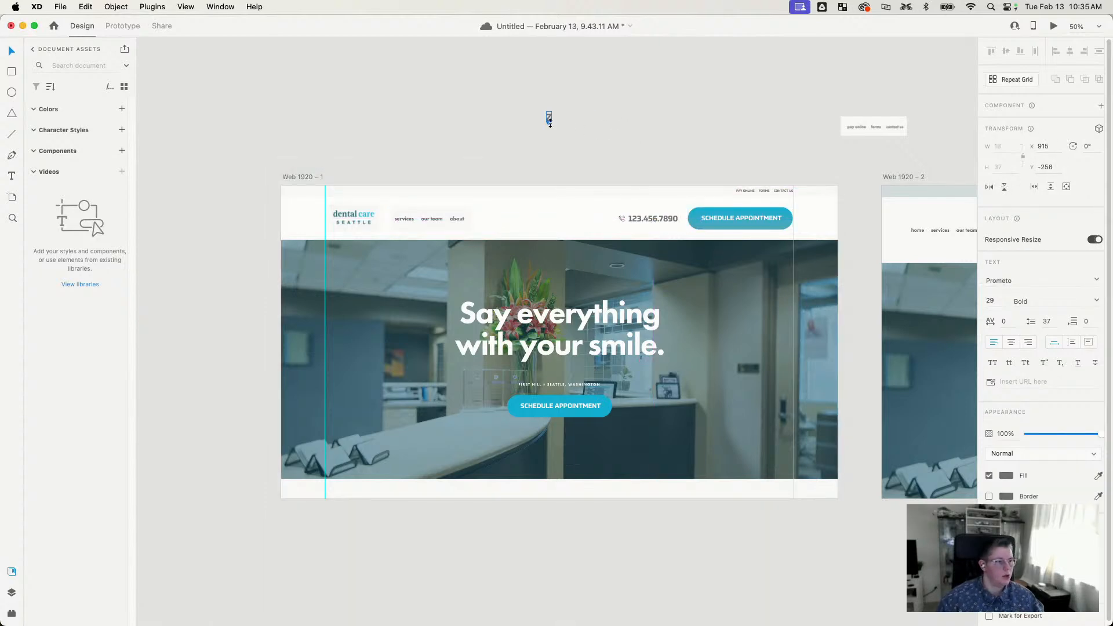
Step: Enlarge the letter Z to font size 1000 and place it across the header and hero at X 665, Y -170
drag(550, 123, 587, 605)
drag(551, 251, 483, 256)
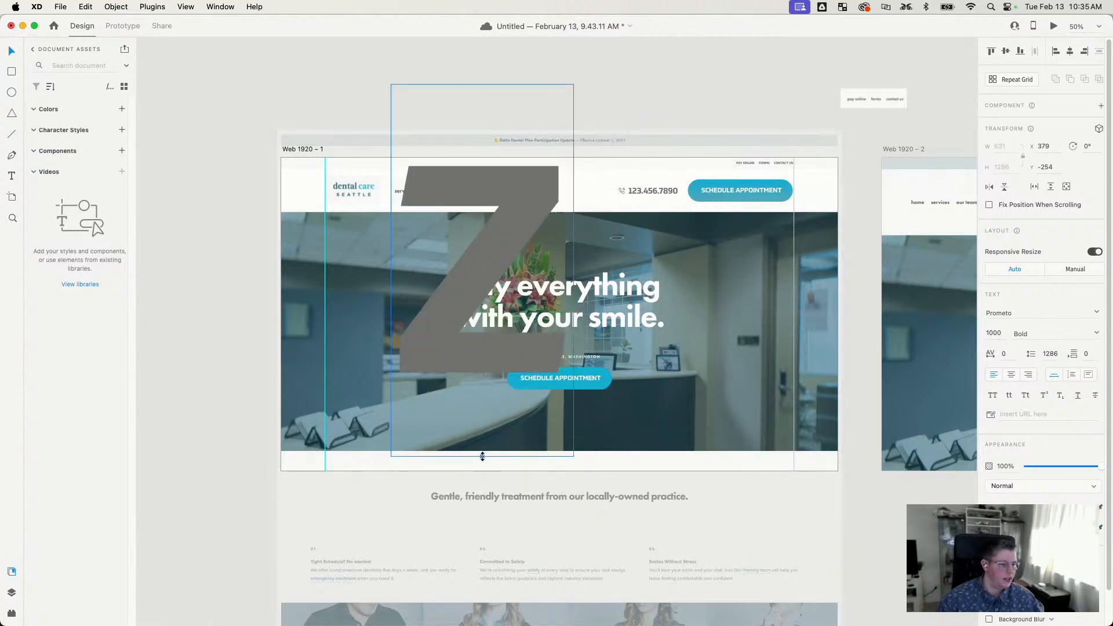
drag(473, 270, 556, 294)
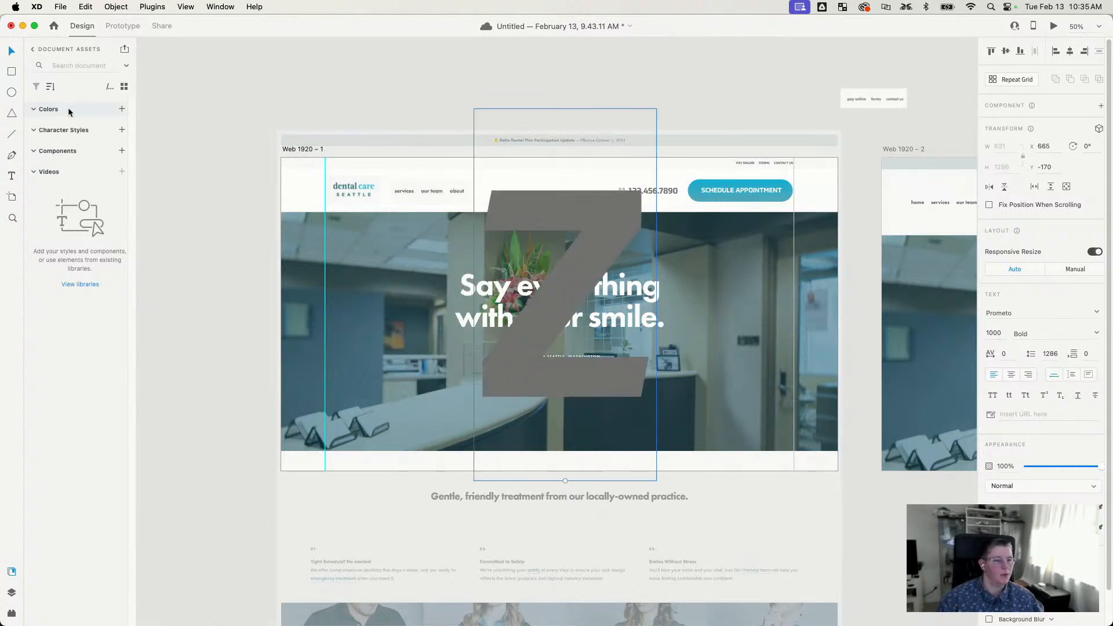
Step: Fill the oversized letter Z with bright red
click(1004, 507)
drag(940, 463, 979, 438)
click(309, 133)
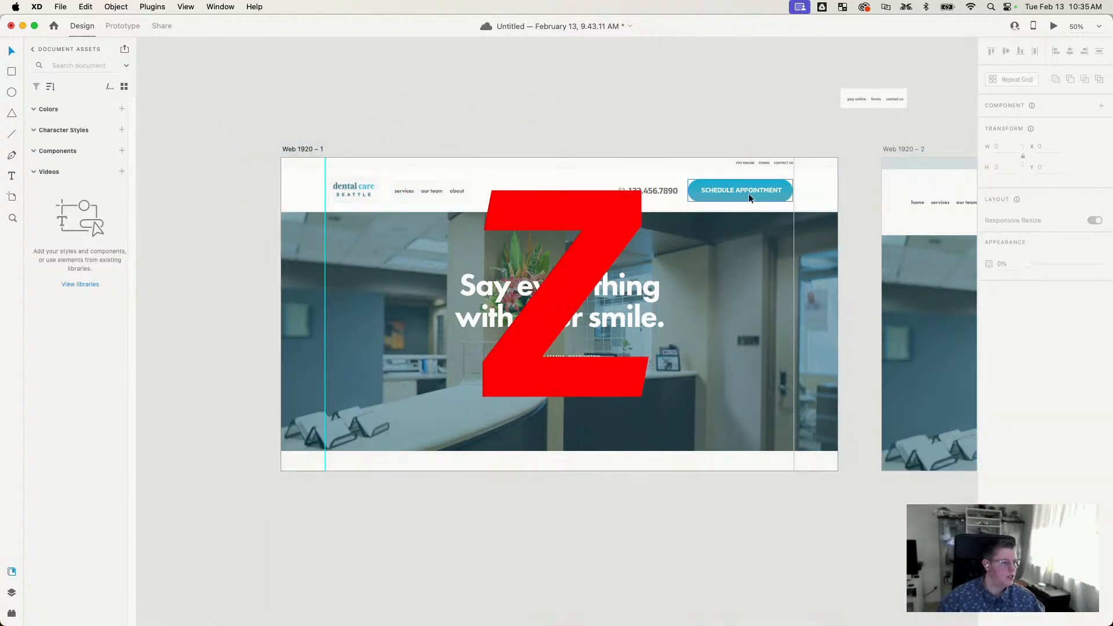
Step: Move the red Z off the page design to the empty canvas below the Web 1920 – 1 artboard
click(749, 194)
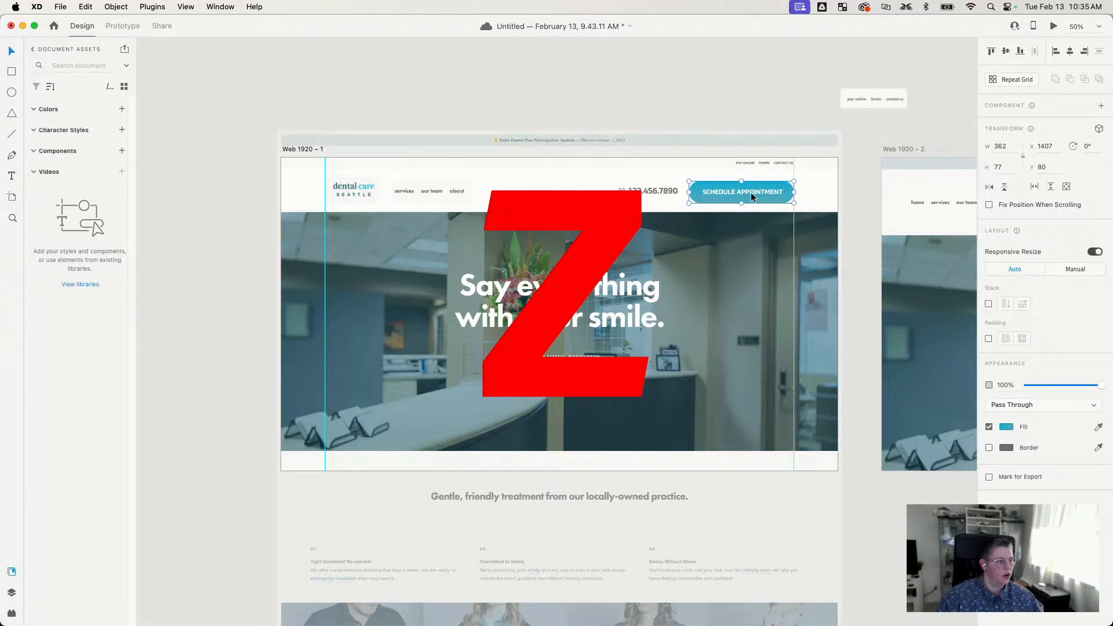
drag(750, 192, 749, 191)
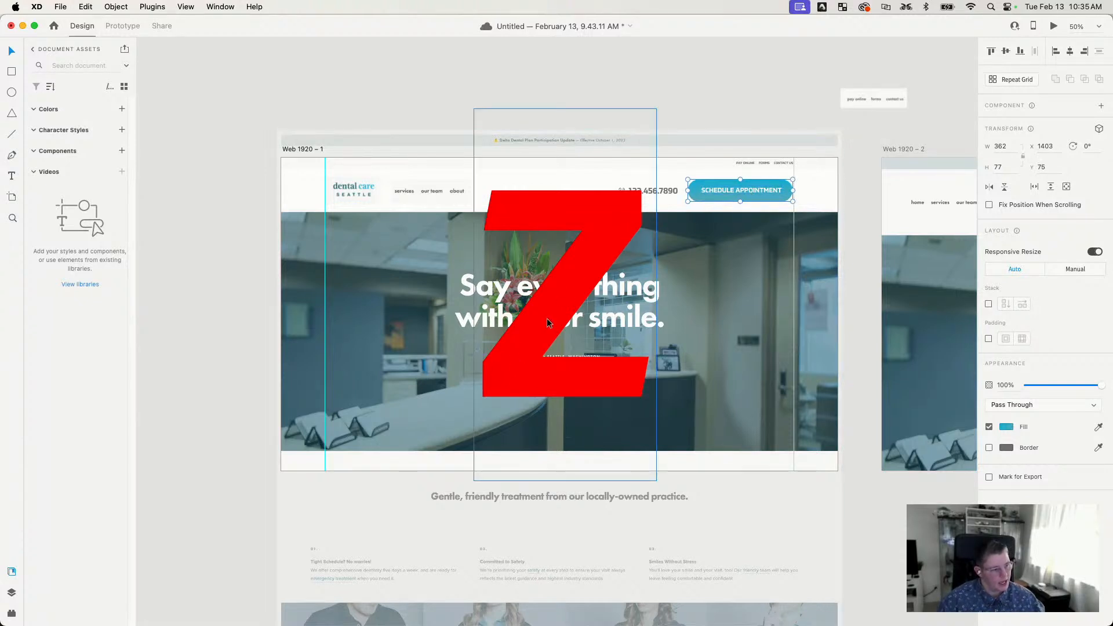
drag(562, 319, 223, 353)
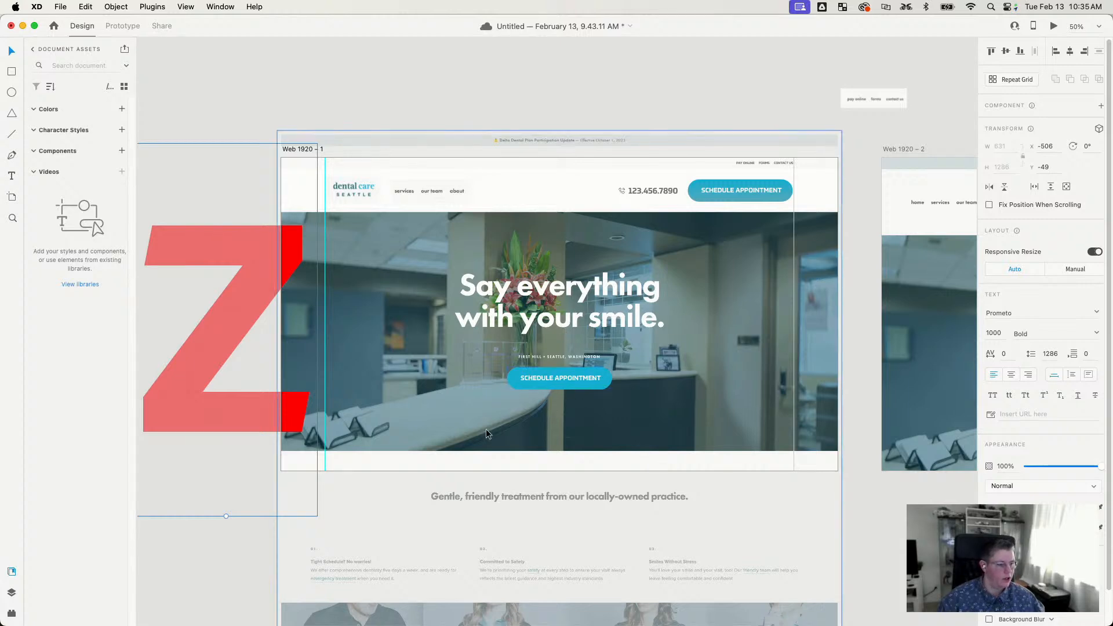
drag(297, 412, 554, 426)
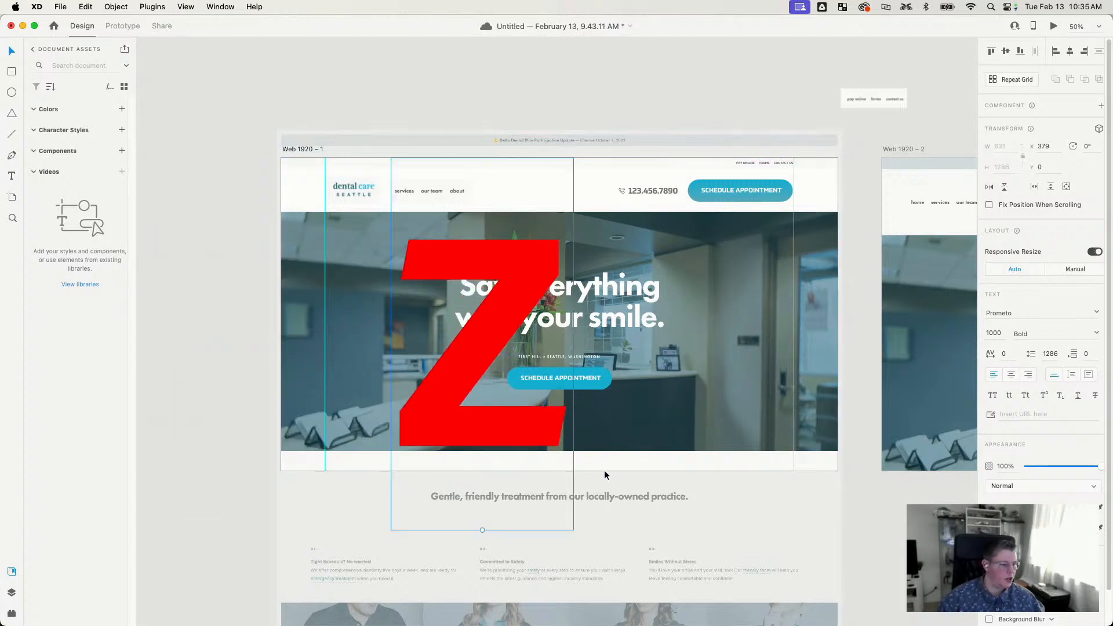
drag(509, 428, 956, 306)
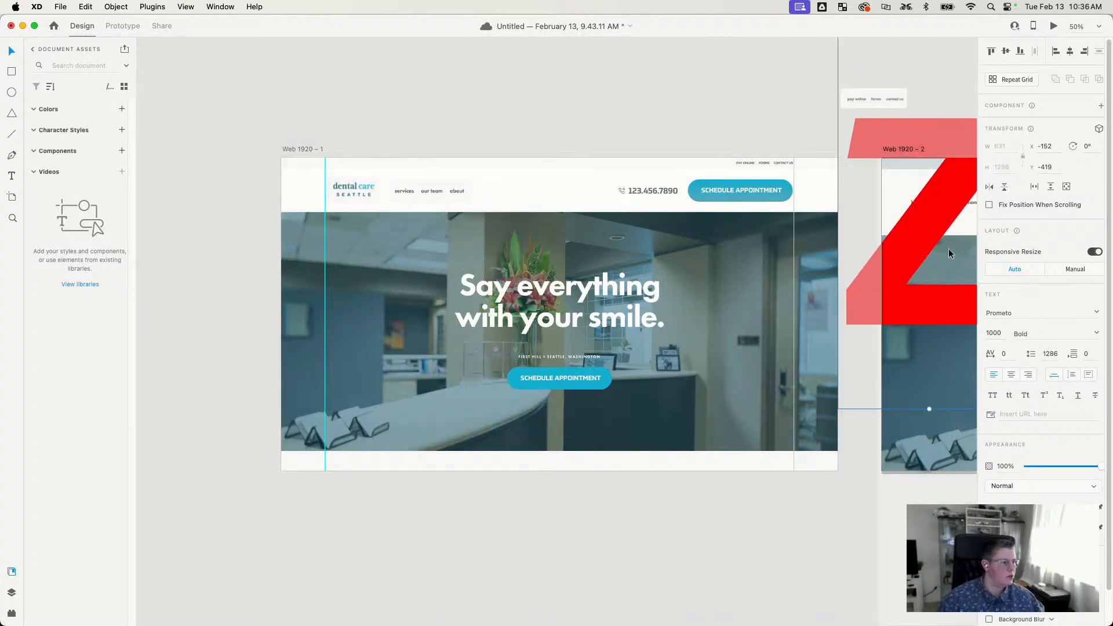
drag(951, 253, 571, 490)
click(310, 467)
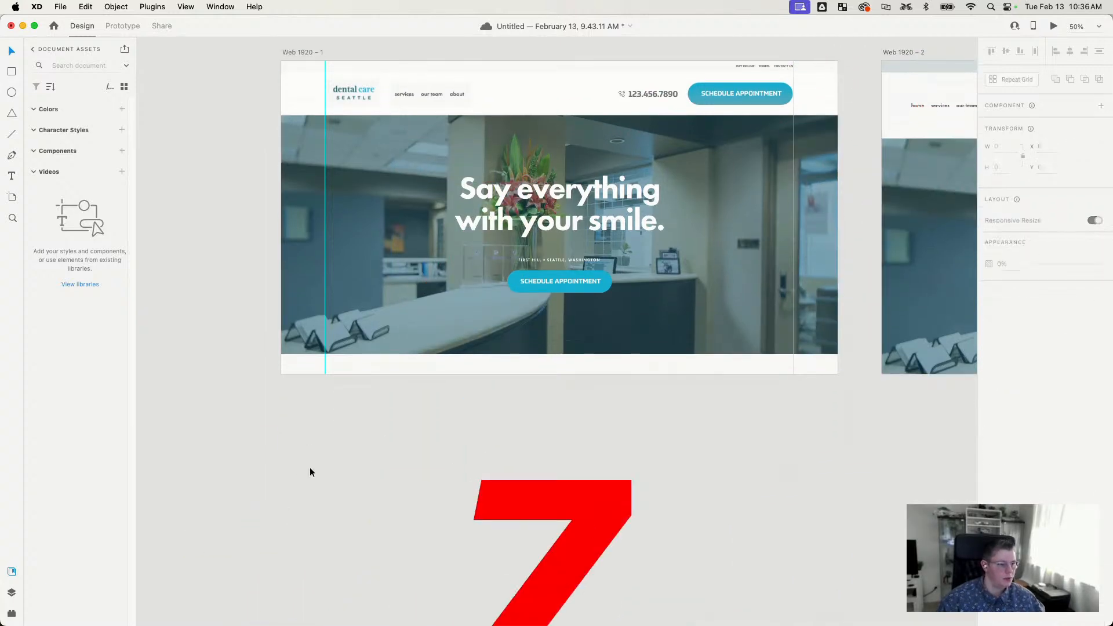
Step: Draw a white, borderless 359 × 309 rectangle at X 198, Y 840, overlapping the hero's lower edge on Web 1920 – 1
key(super+equal)
drag(480, 343, 684, 556)
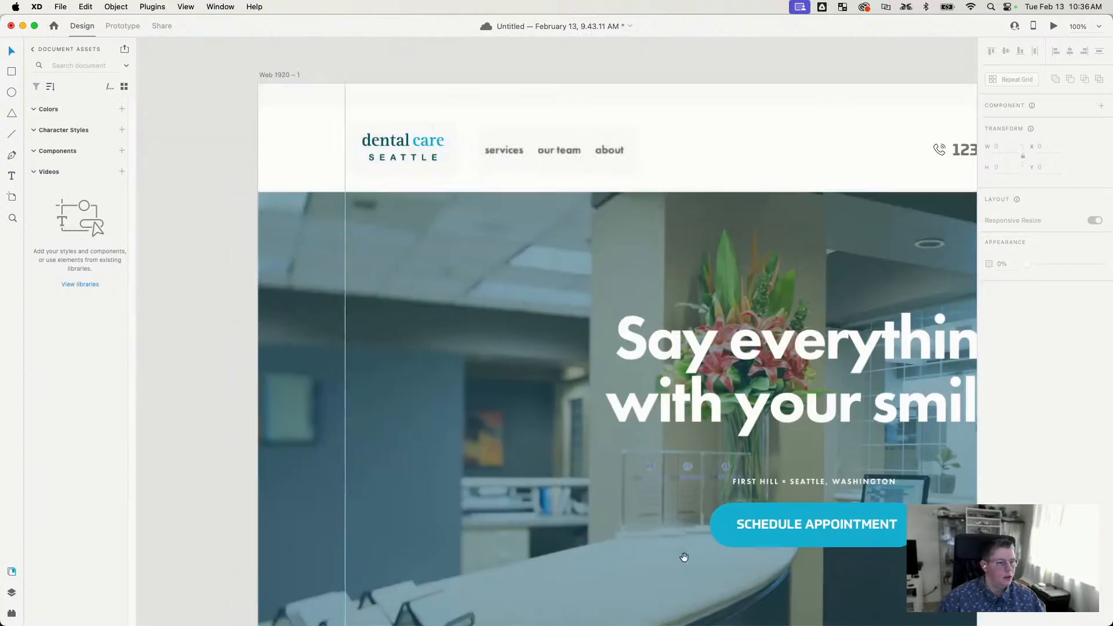
key(super+minus)
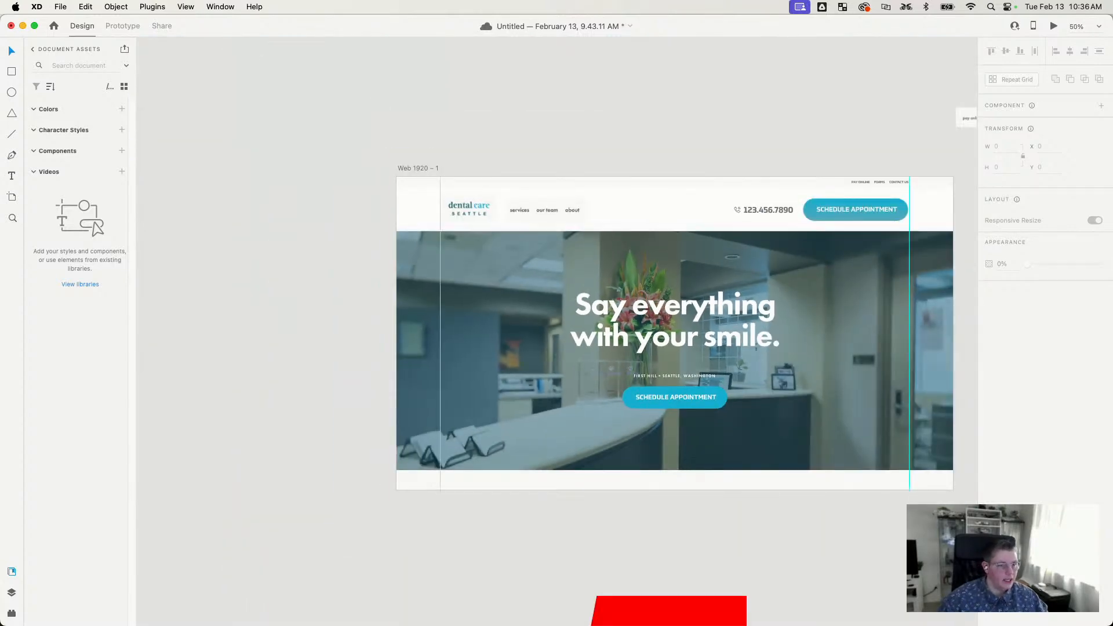
click(14, 73)
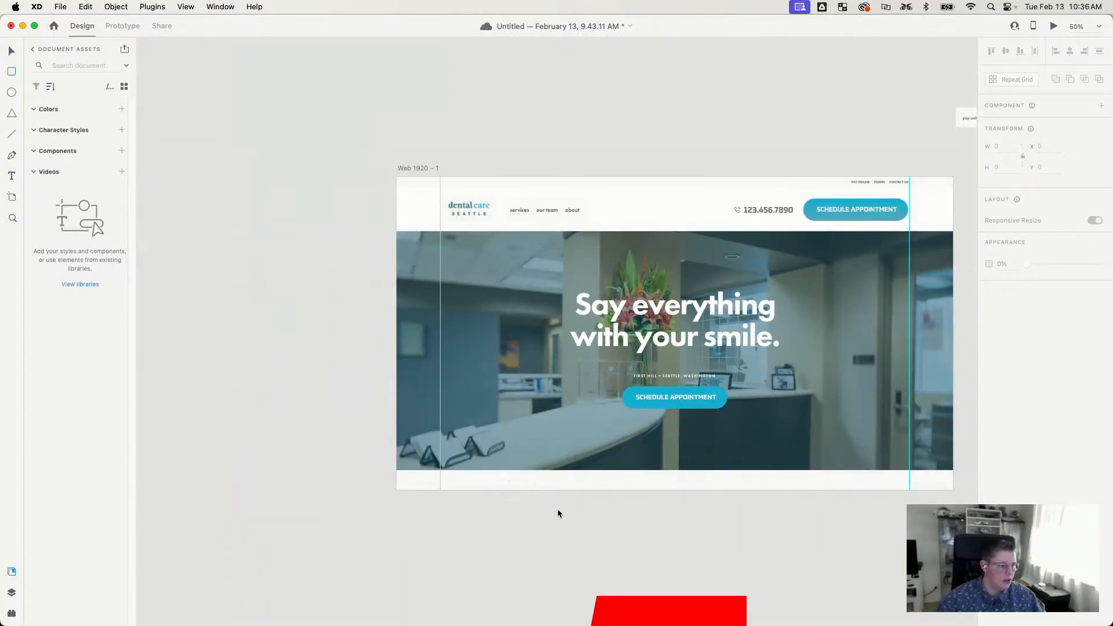
drag(558, 510, 454, 421)
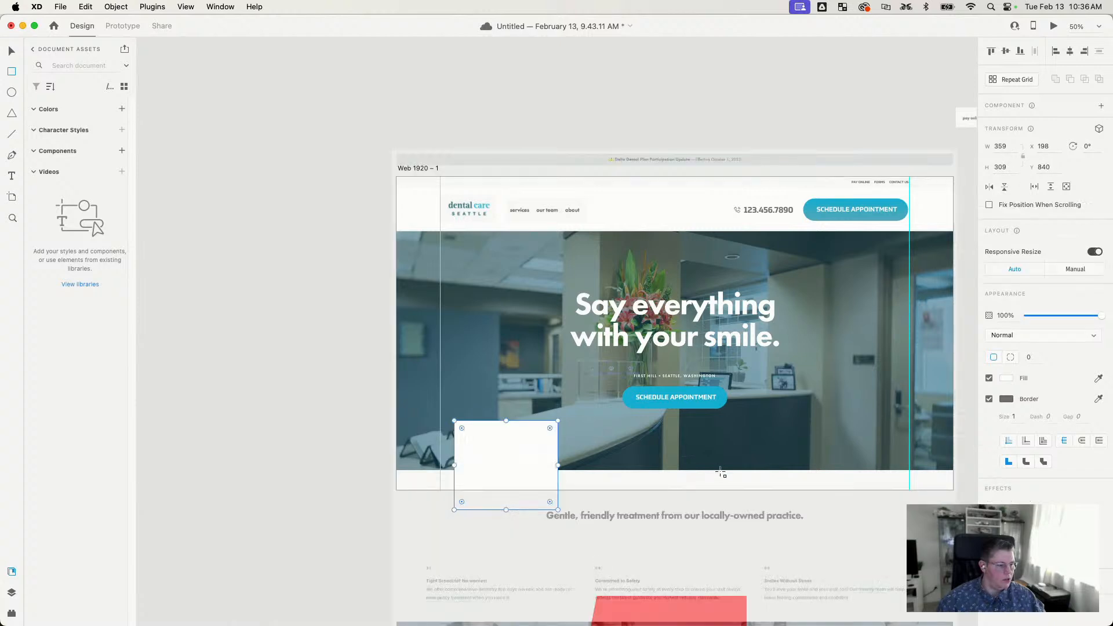
key(v)
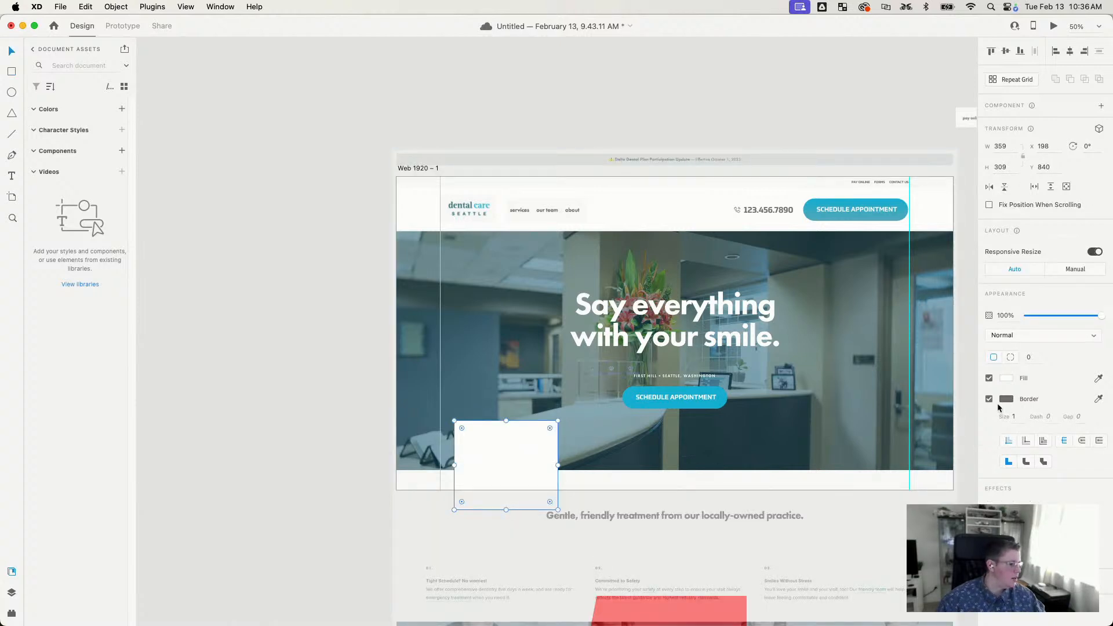
click(989, 400)
click(534, 458)
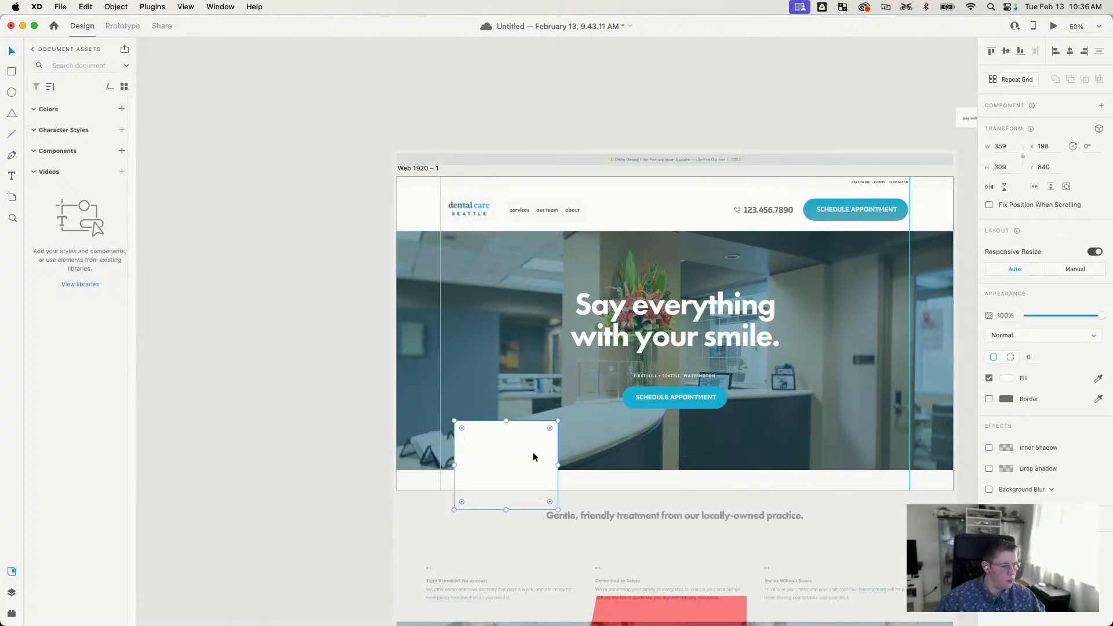
Step: Make the white rectangle's fill slightly transparent so the hero photo shows through
click(1011, 381)
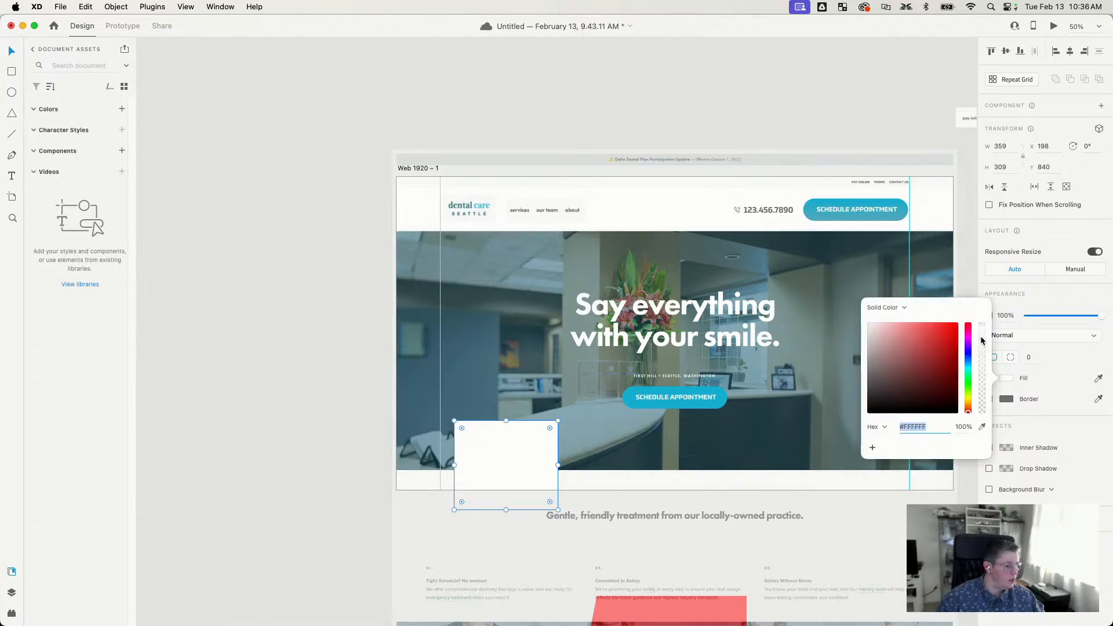
drag(982, 342, 982, 339)
click(527, 454)
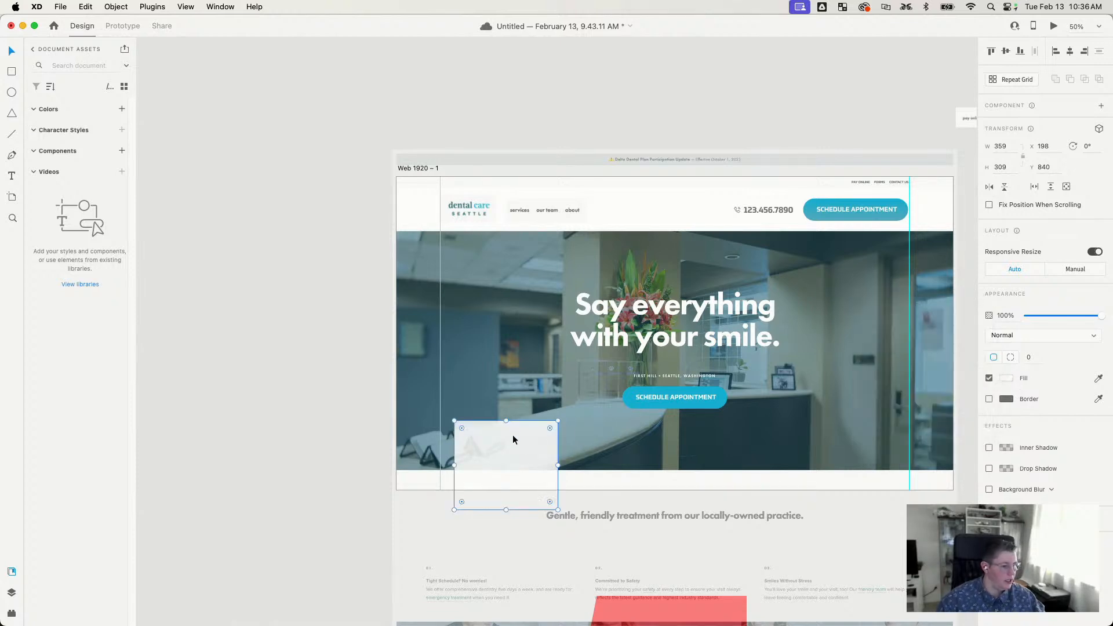
Step: Duplicate the rectangle into an evenly spaced row of three cards centred on the artboard, with the first at X 385, Y 893
drag(513, 436, 773, 464)
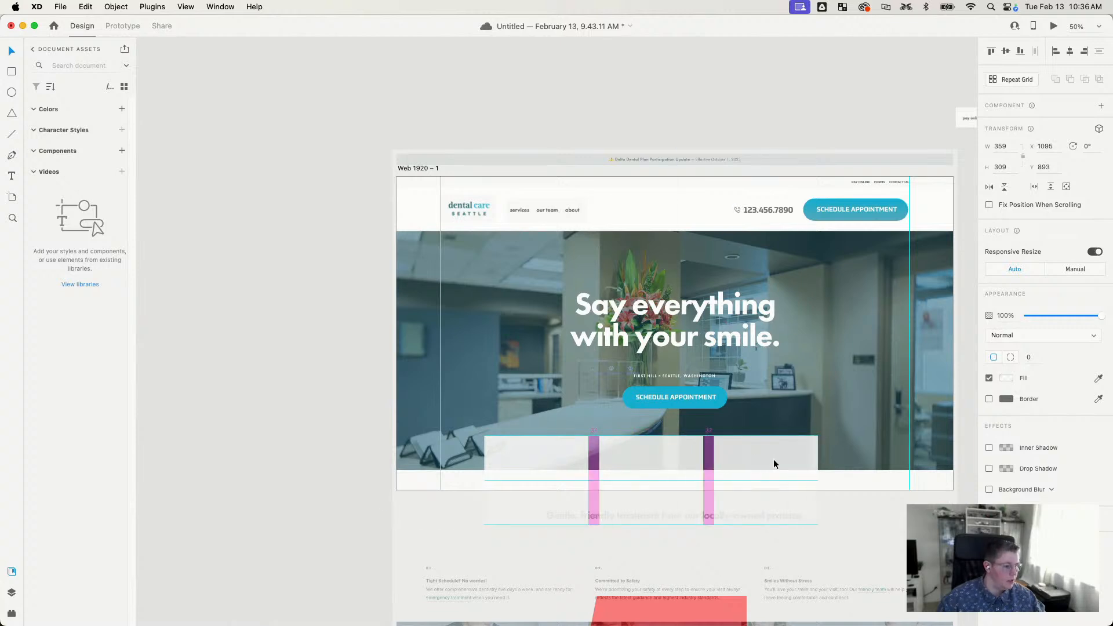
shift+click(658, 448)
shift+click(564, 442)
drag(661, 458, 687, 458)
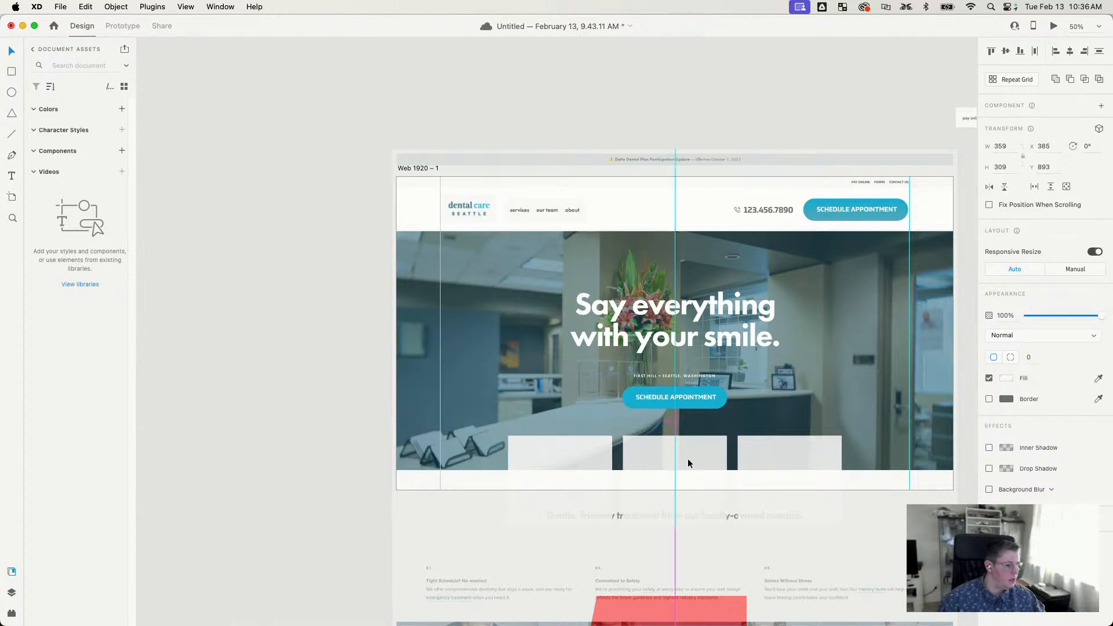
Step: Move the hero's Schedule Appointment button up to X 779, Y 642, just under the headline
click(672, 396)
drag(698, 398, 695, 374)
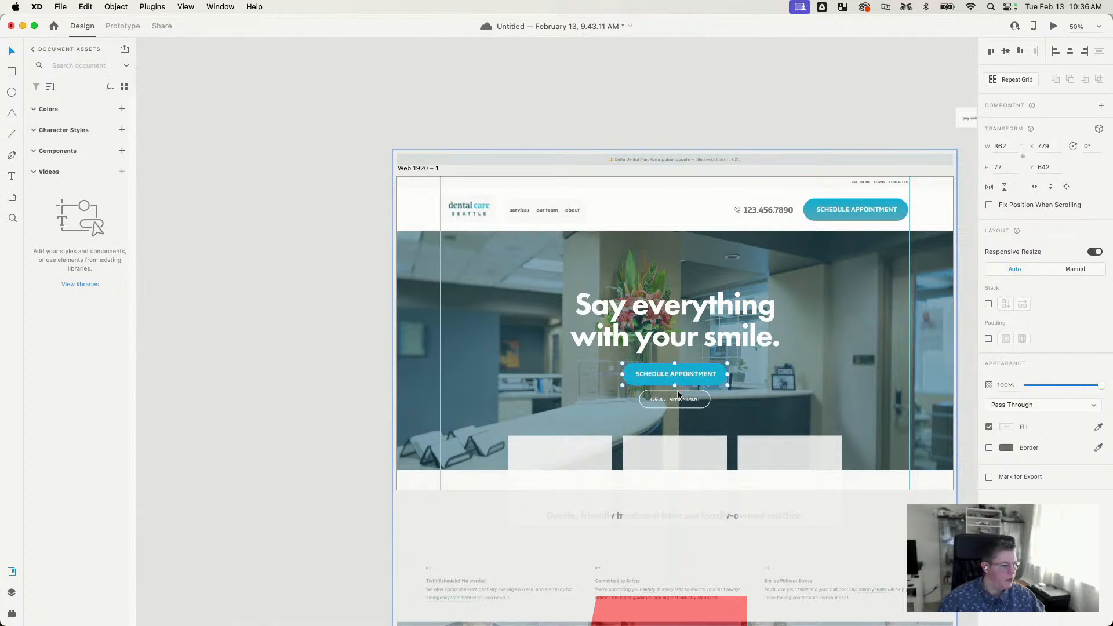
click(345, 396)
drag(823, 413, 525, 379)
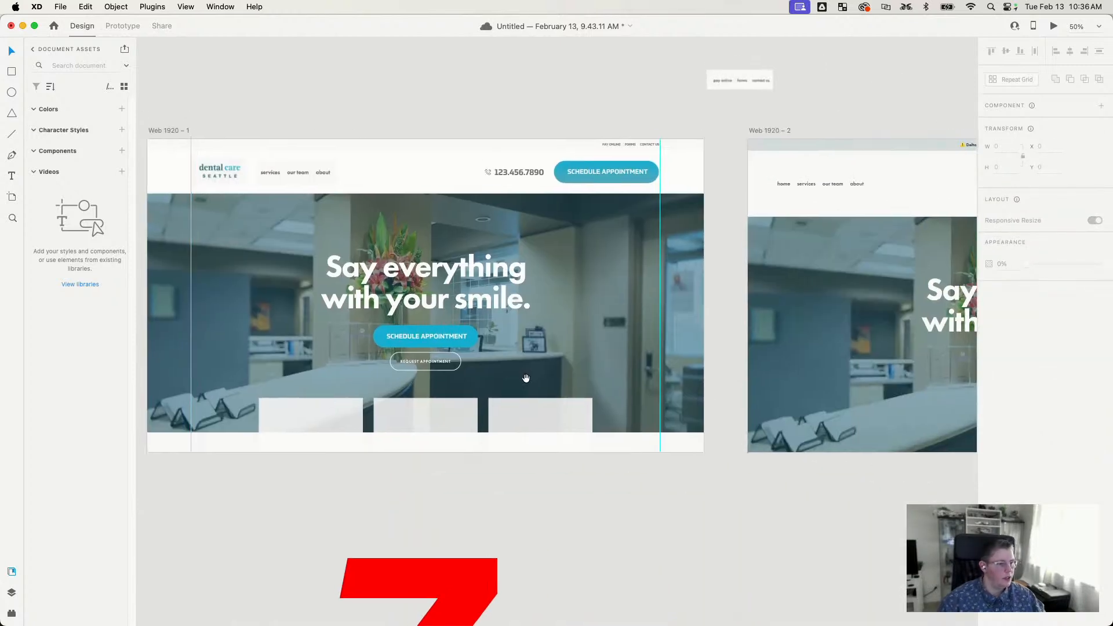
Step: Fill the three cards with the bright blue sampled from the hero's Schedule Appointment button
key(super+=)
drag(635, 455, 808, 491)
click(431, 538)
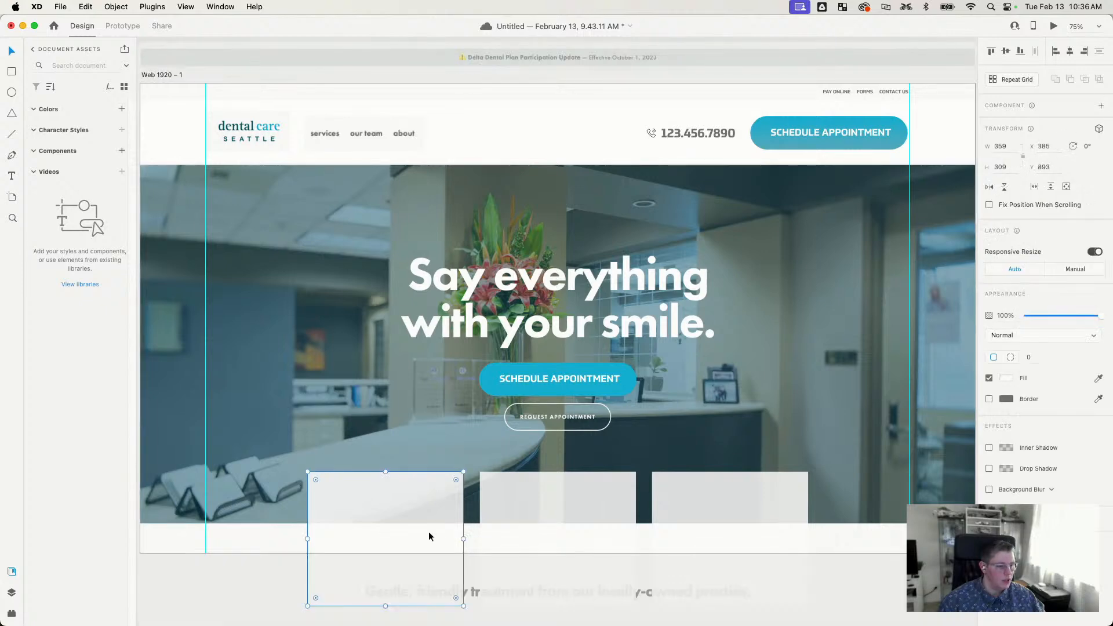
shift+click(559, 505)
shift+click(695, 494)
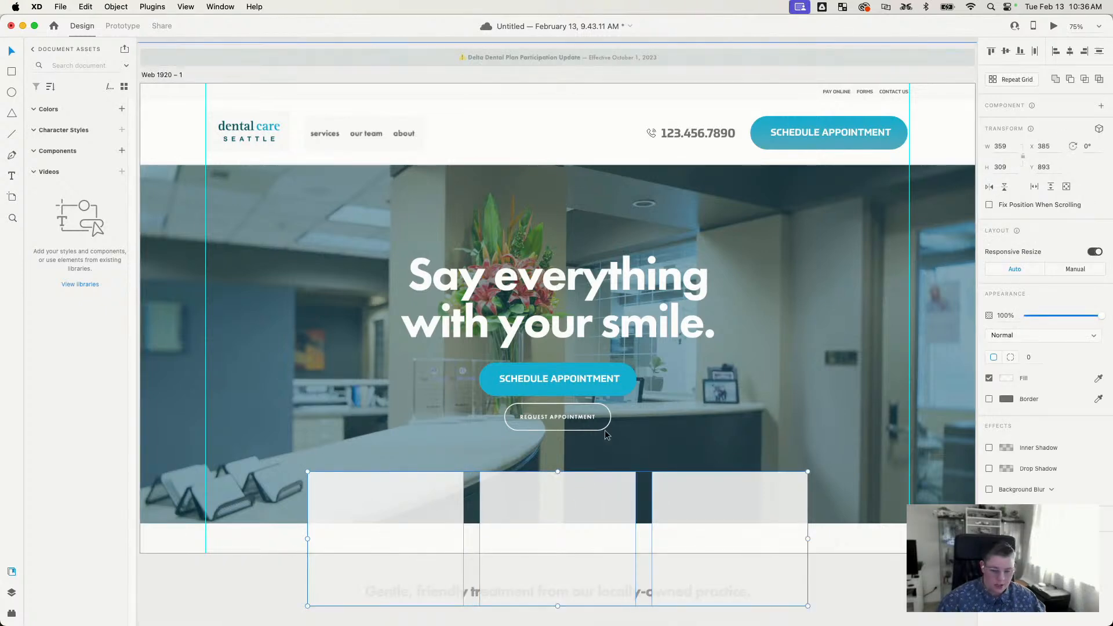
click(633, 378)
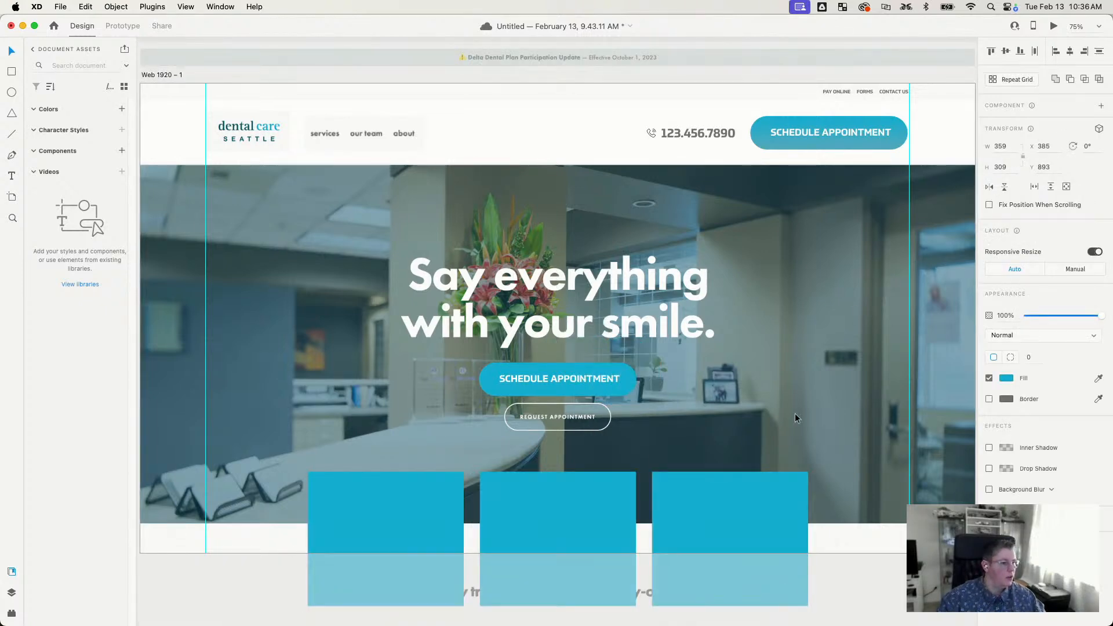
click(848, 559)
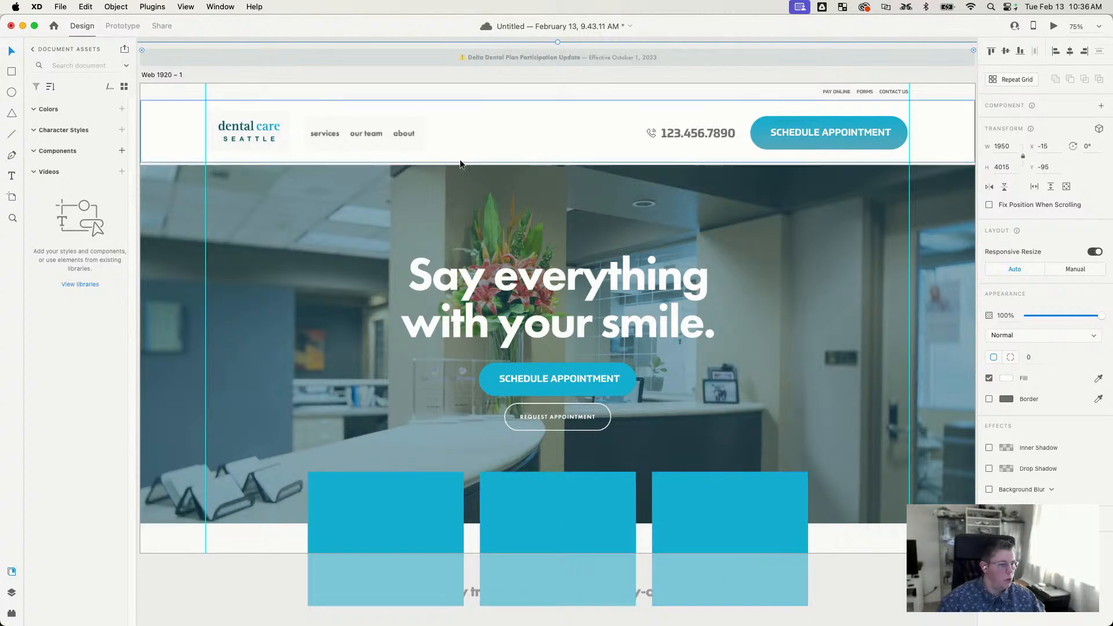
scroll(479, 181, up, 5)
click(480, 186)
scroll(608, 294, down, 5)
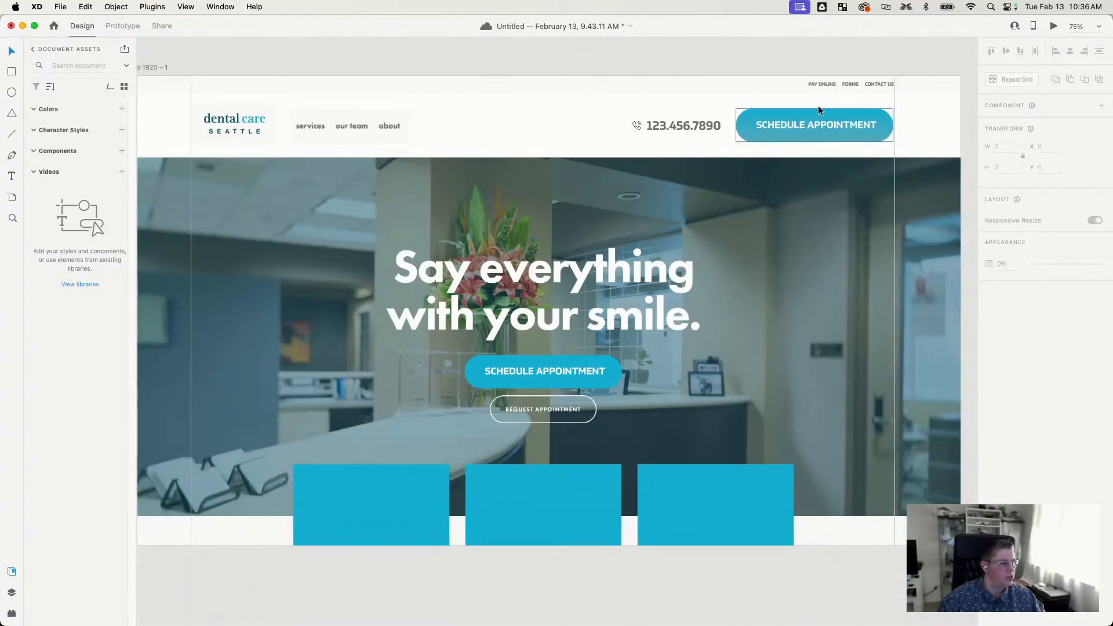
Step: Fill the three cards with dark grey #404040 and set their opacity to 32%
click(405, 490)
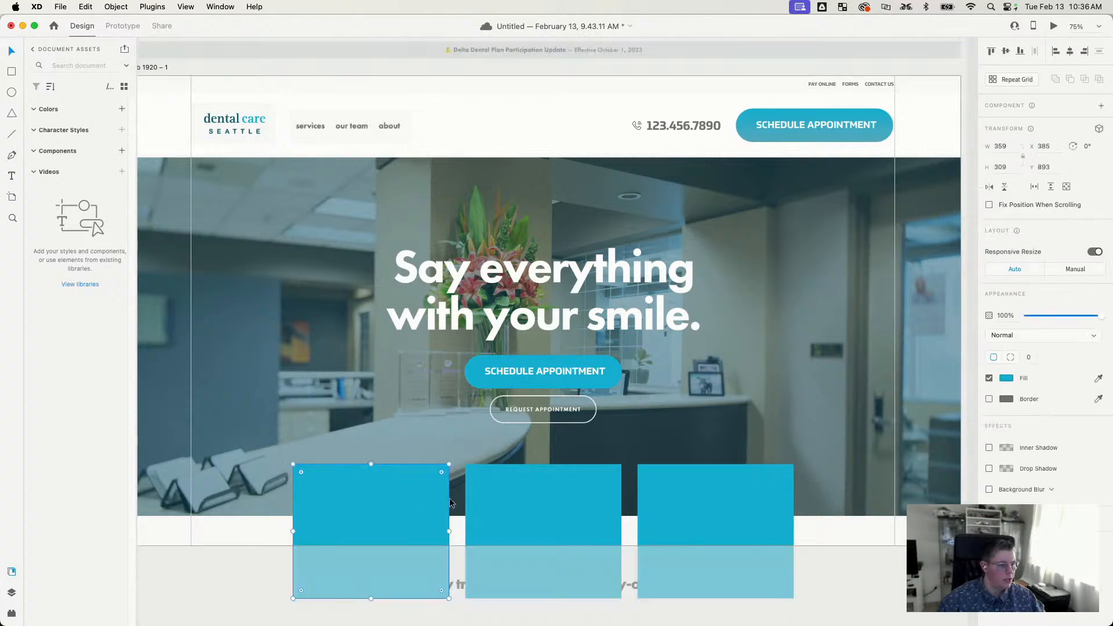
shift+click(525, 500)
shift+click(676, 501)
click(1006, 378)
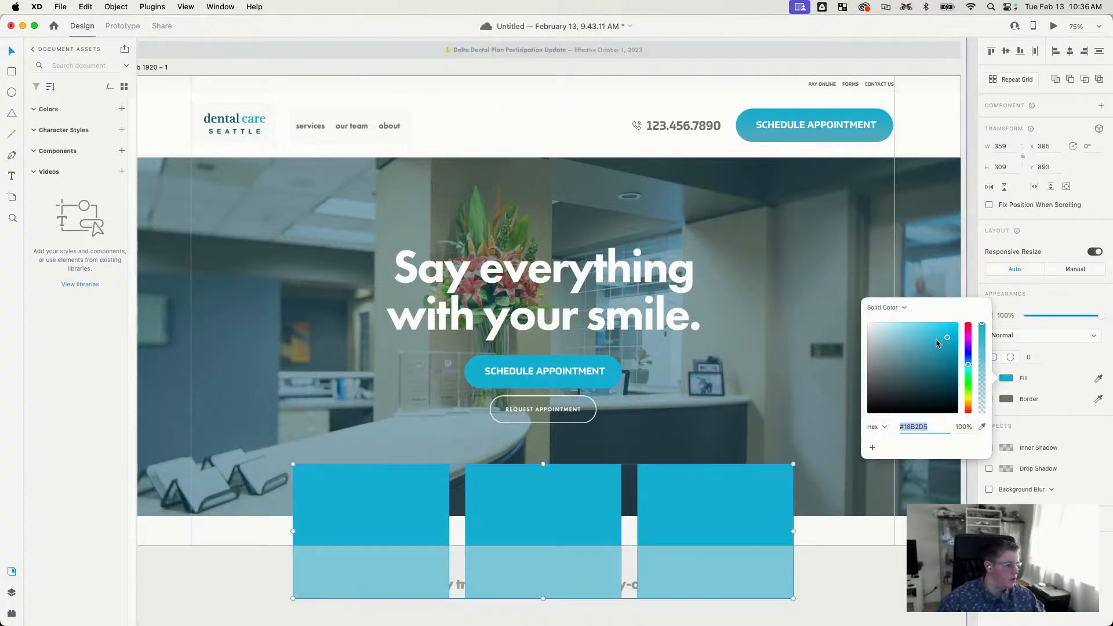
drag(908, 339, 864, 398)
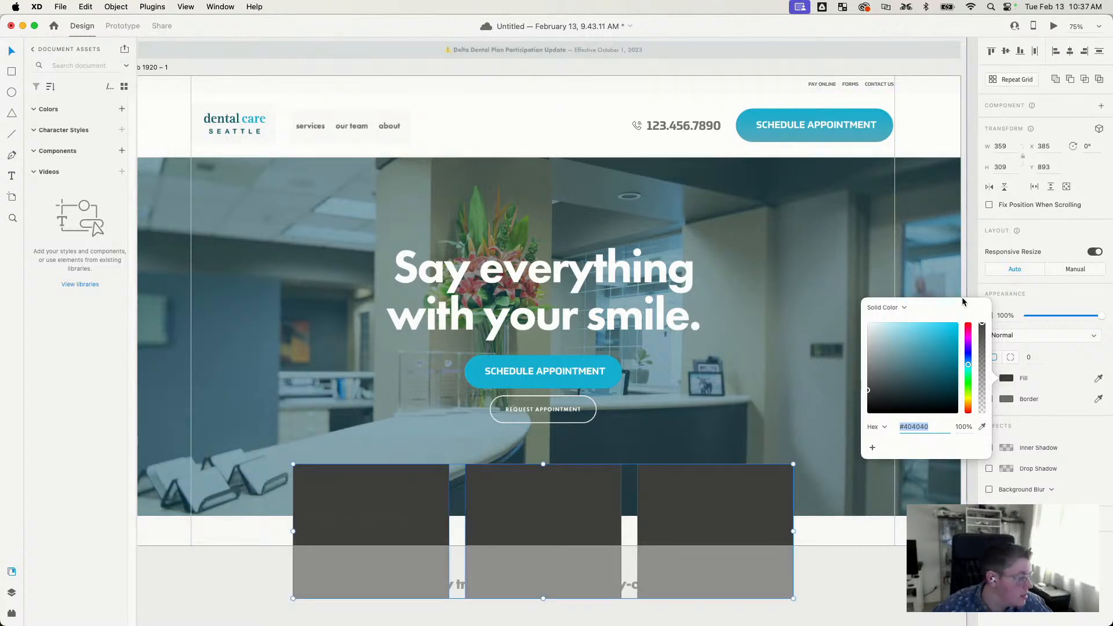
click(1049, 316)
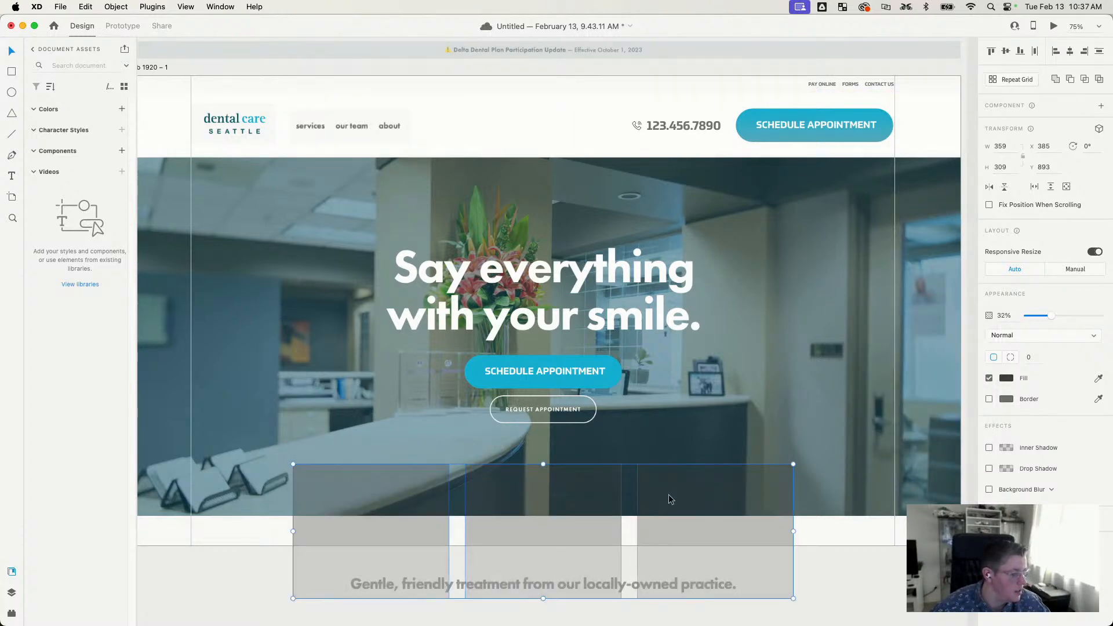
Step: Fill the three cards with the dark teal sampled from the Dental Care Seattle logo lettering
key(i)
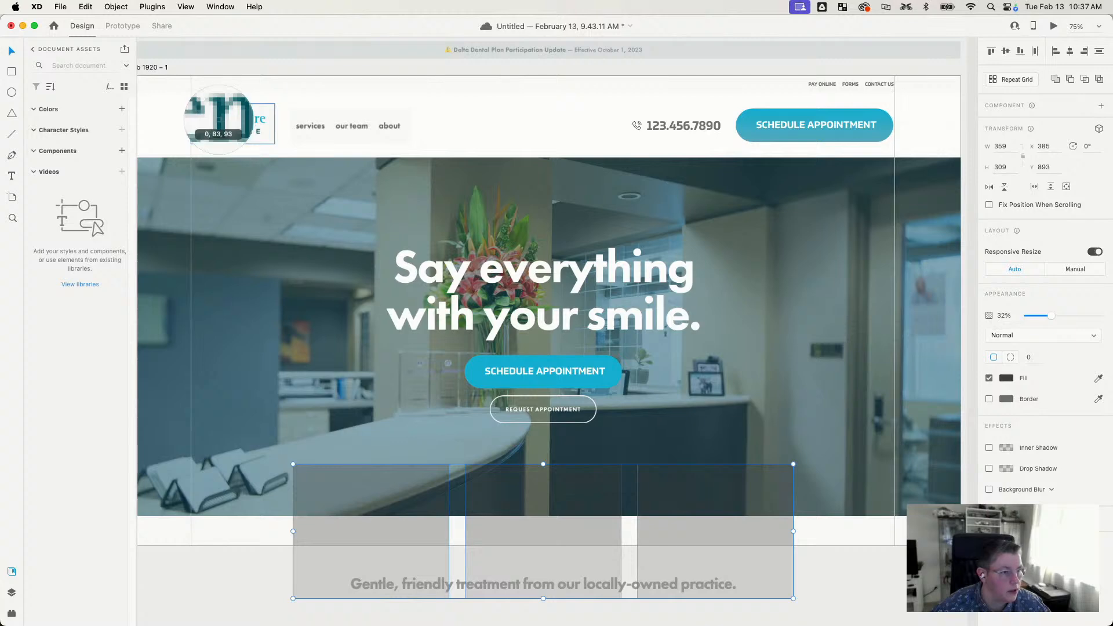
click(218, 119)
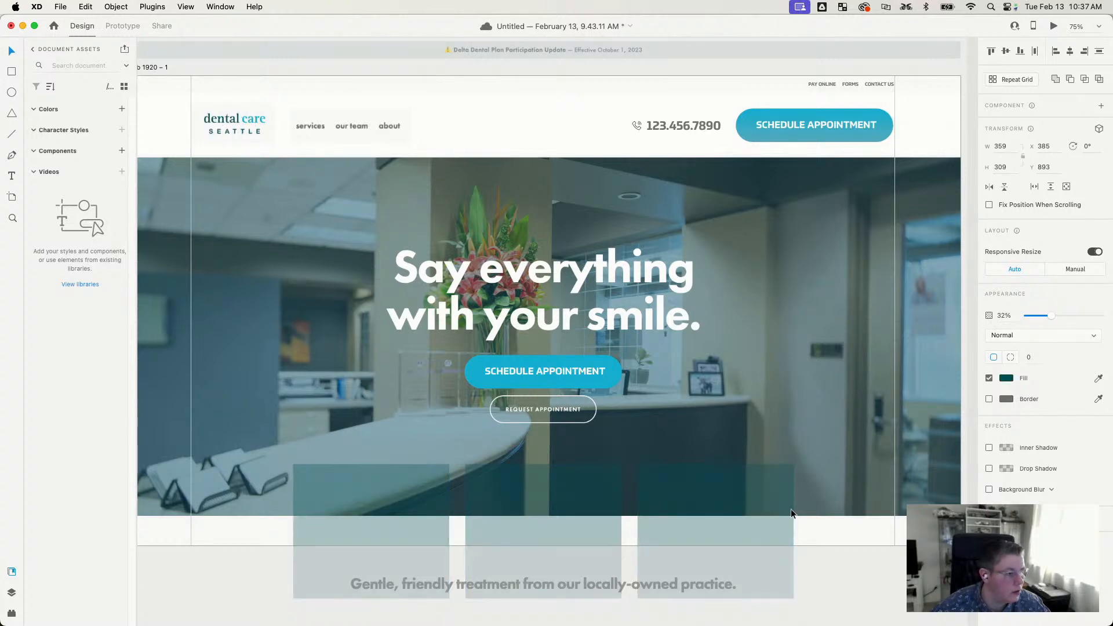
click(829, 539)
Step: Set the opacity of the three teal cards to 89%, keeping their fill colour
click(433, 538)
shift+click(549, 527)
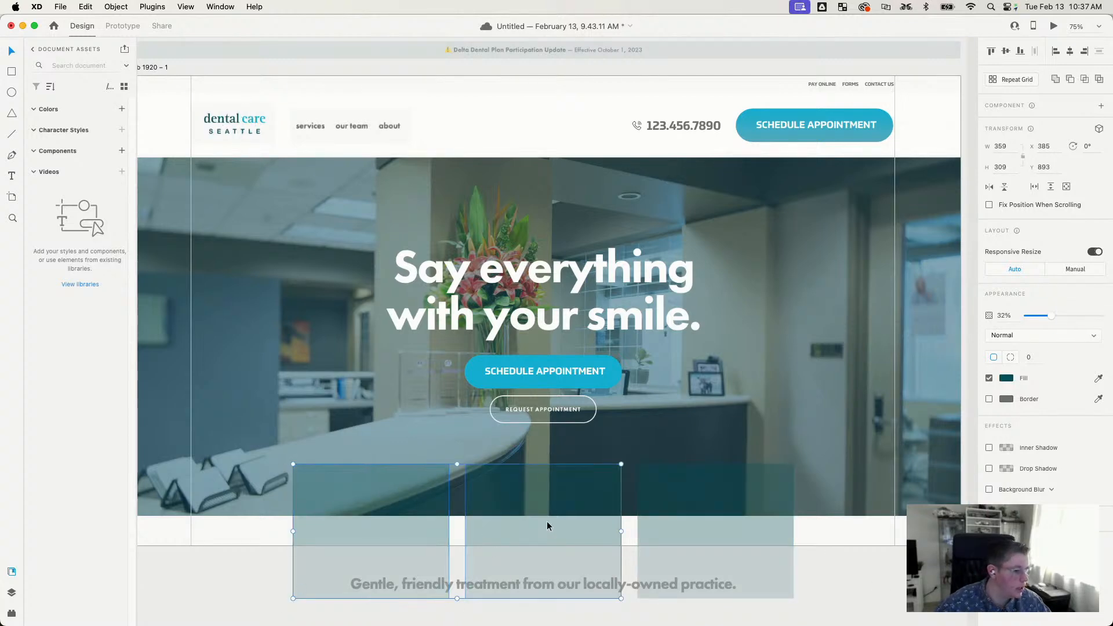
shift+click(713, 528)
click(1002, 380)
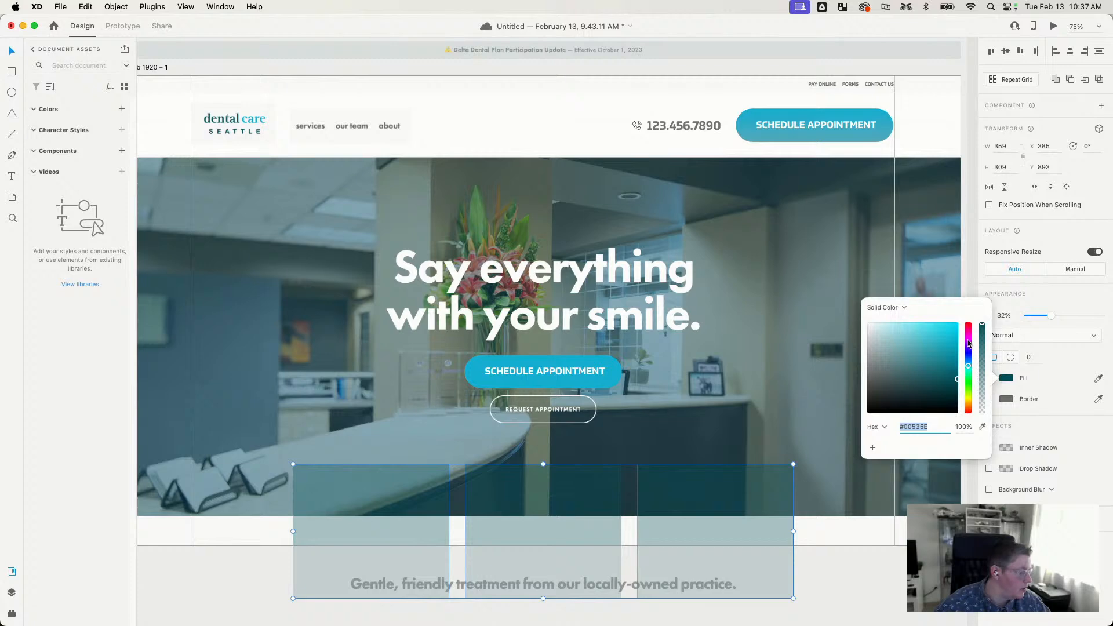
drag(982, 332, 982, 324)
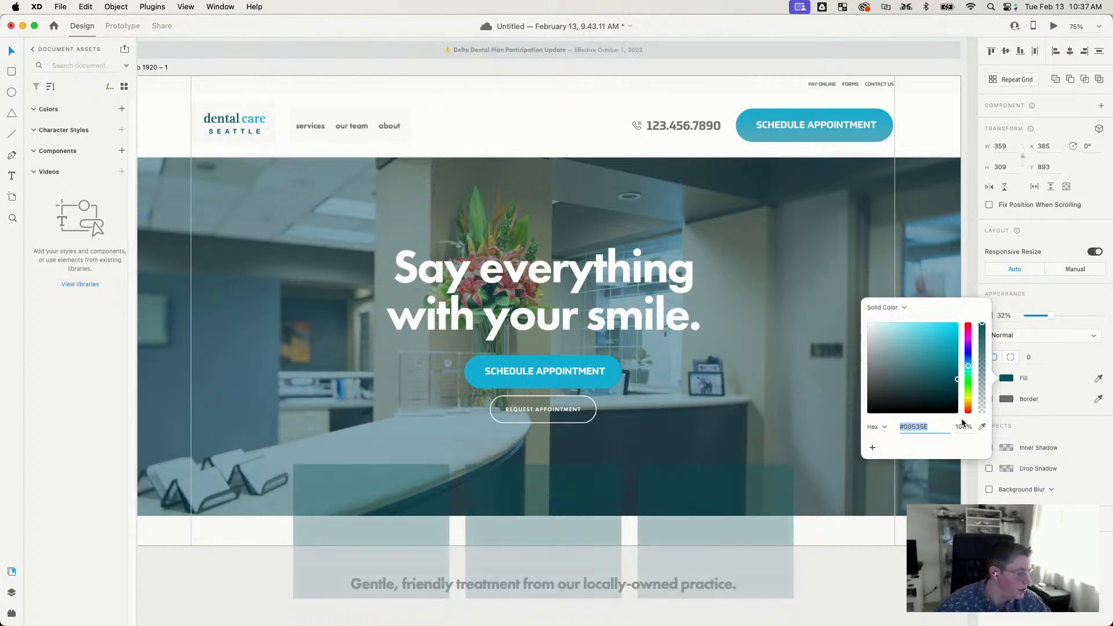
key(Escape)
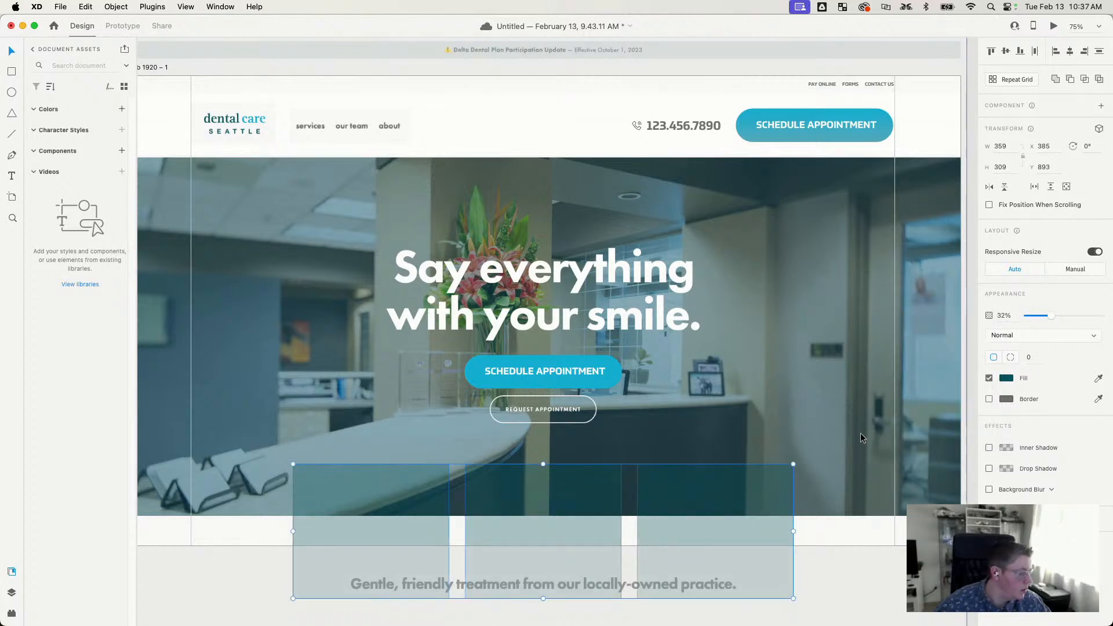
drag(1050, 315, 1093, 314)
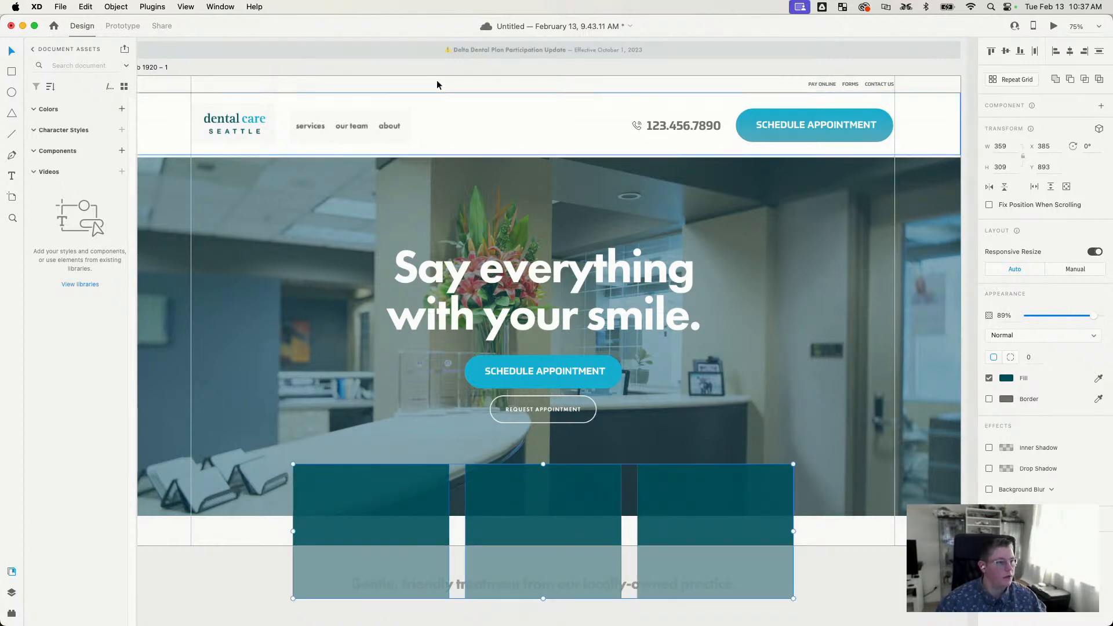
Step: Raise the opacity of the three dark teal boxes beneath the hero buttons to 100%
click(514, 68)
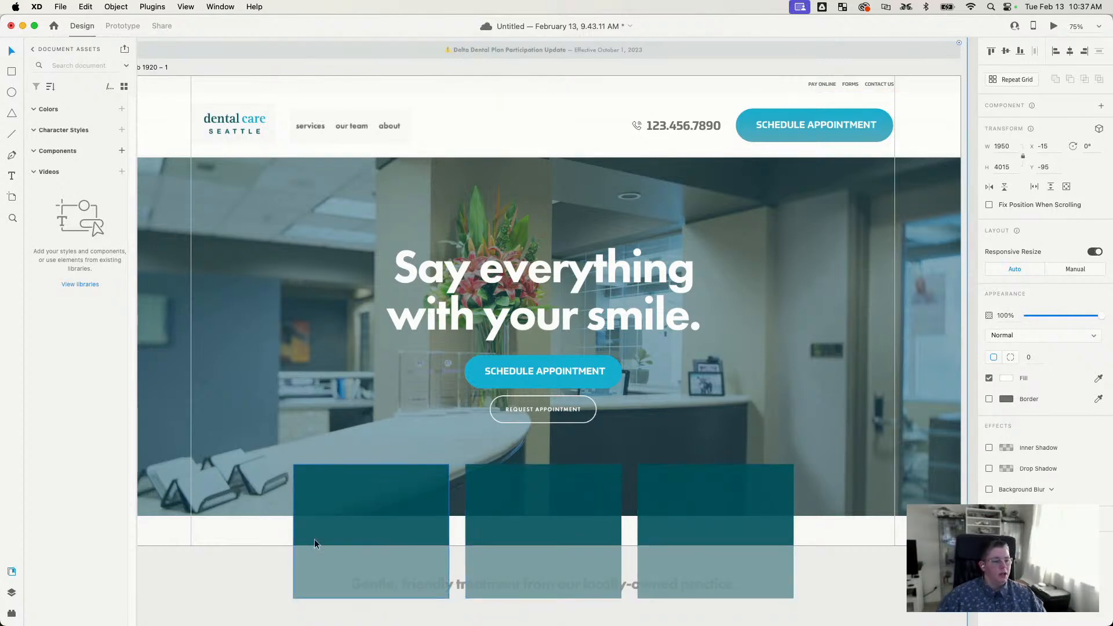
click(423, 492)
shift+click(520, 493)
shift+click(683, 489)
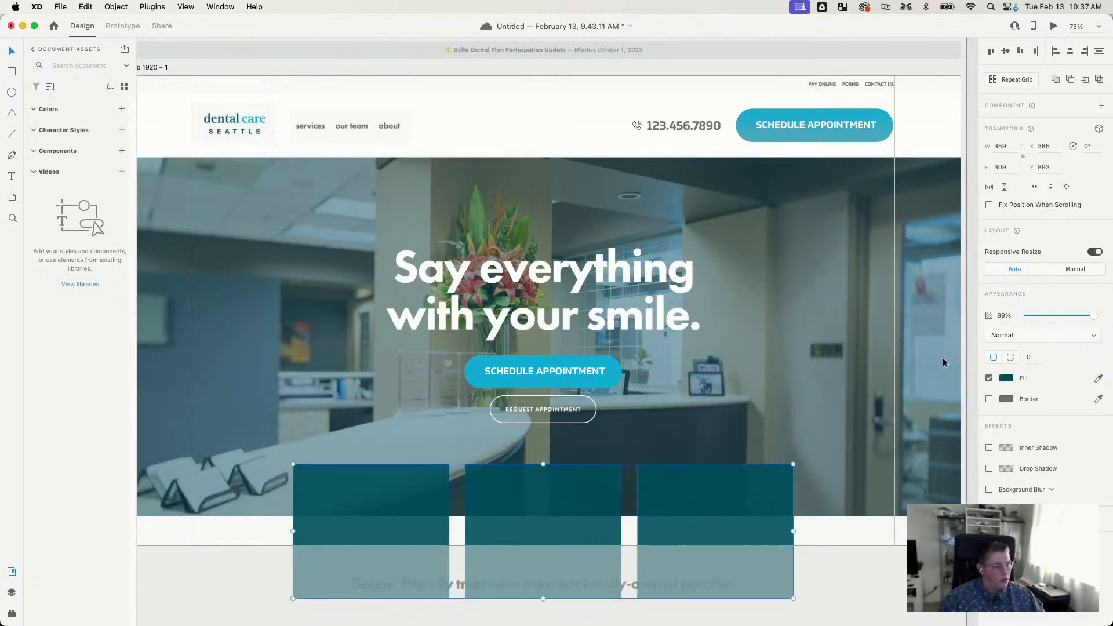
drag(1097, 318, 1106, 318)
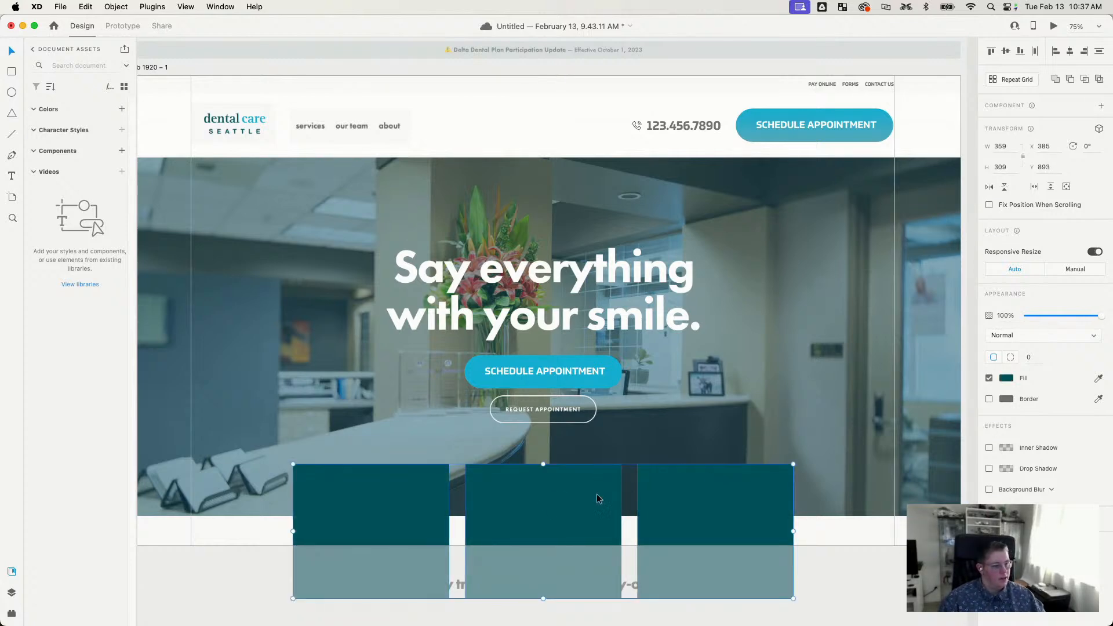
drag(707, 496, 780, 512)
key(super+z)
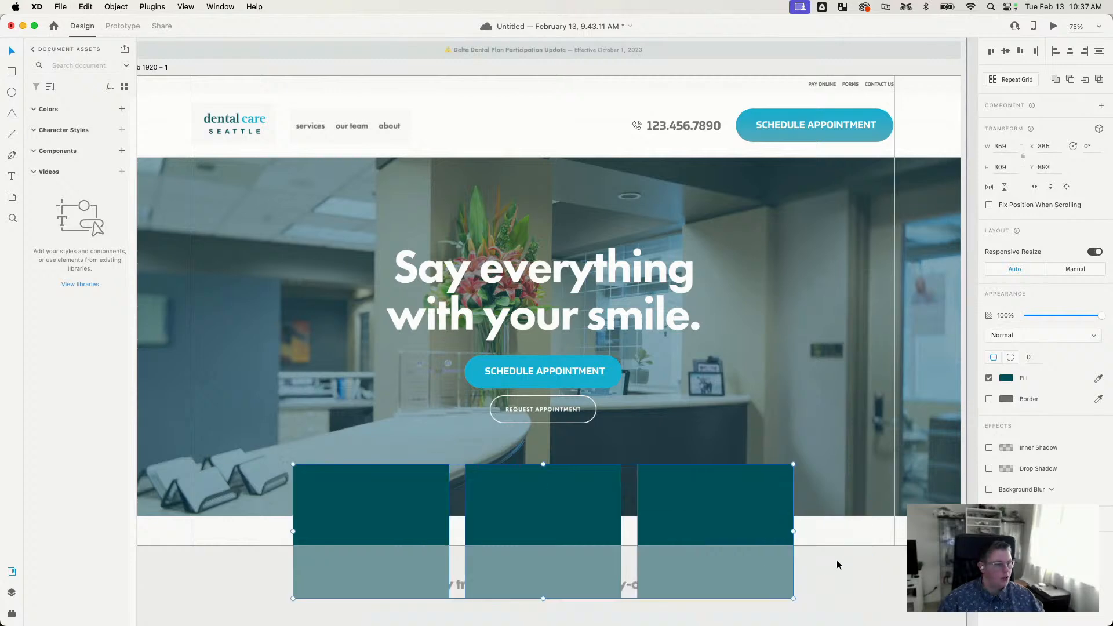
click(845, 590)
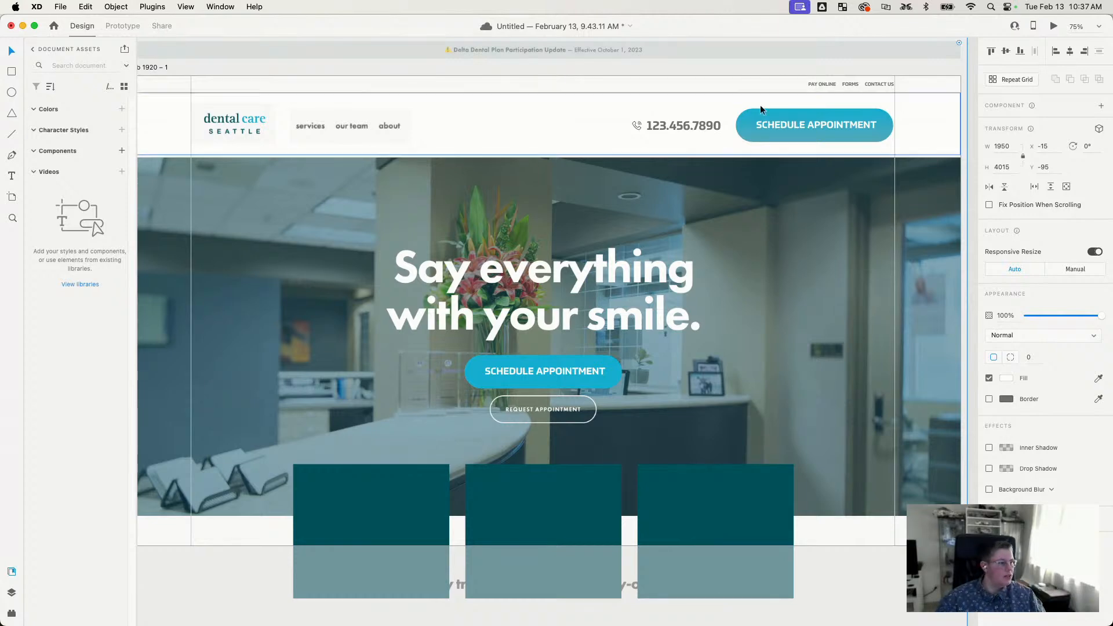
Step: Change the header's SCHEDULE APPOINTMENT button fill from a linear gradient to the solid color #15B2D6
click(741, 113)
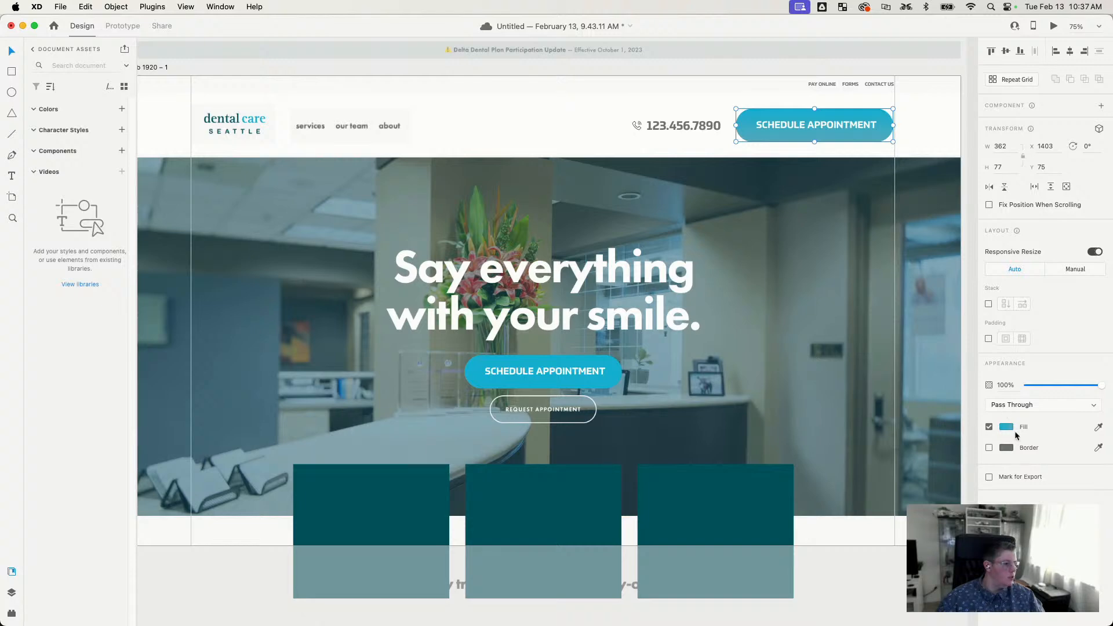
click(1009, 426)
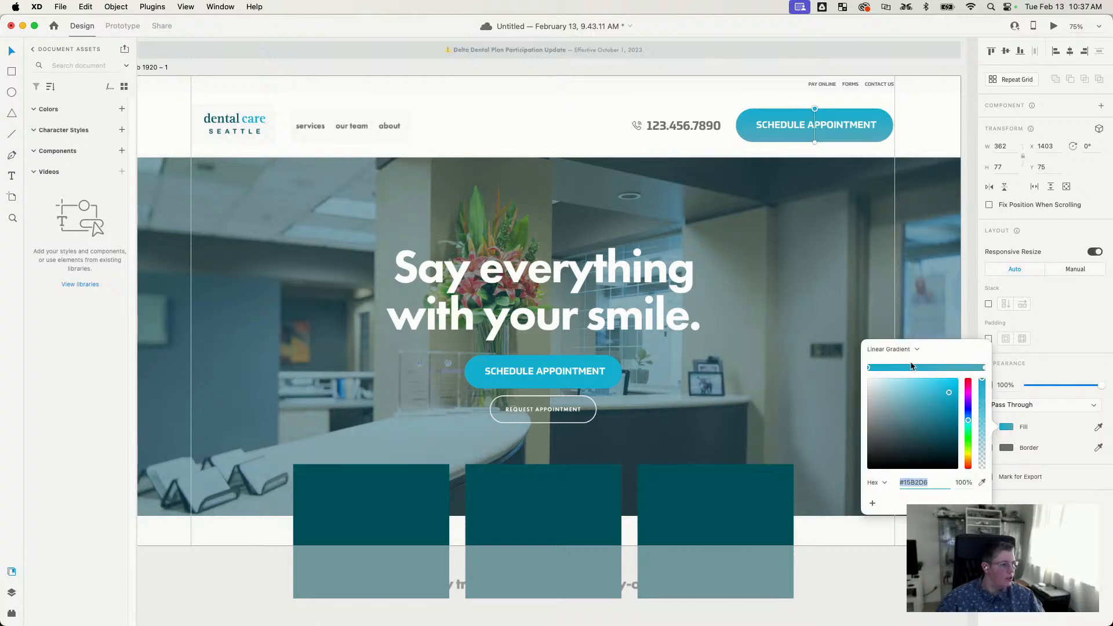
click(881, 349)
click(878, 338)
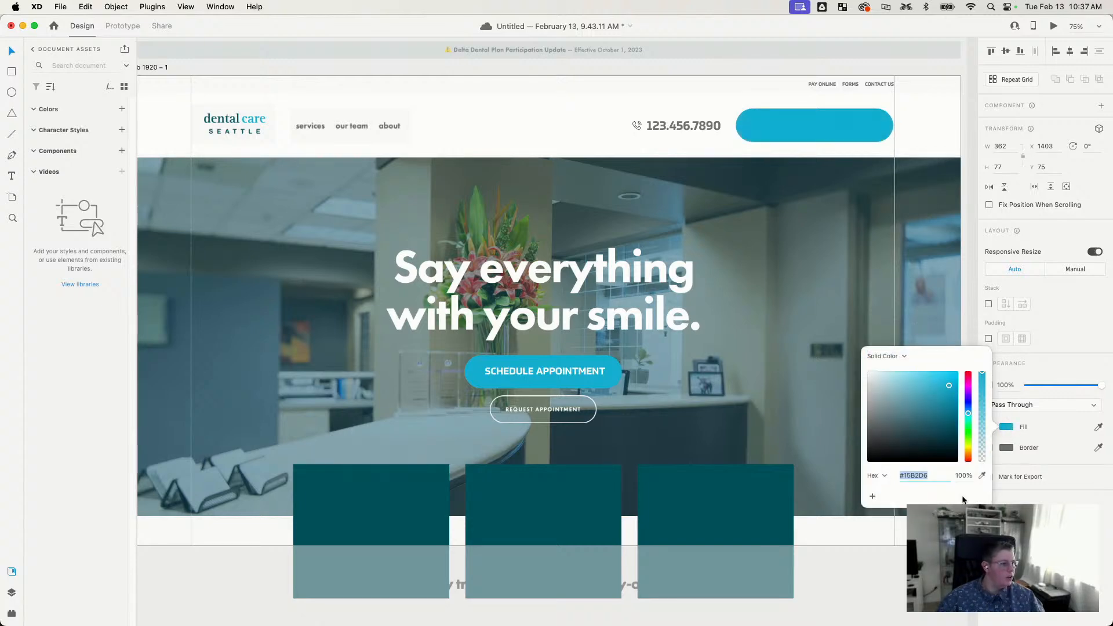
Step: Set the fill of the header button's SCHEDULE APPOINTMENT text to white
click(813, 126)
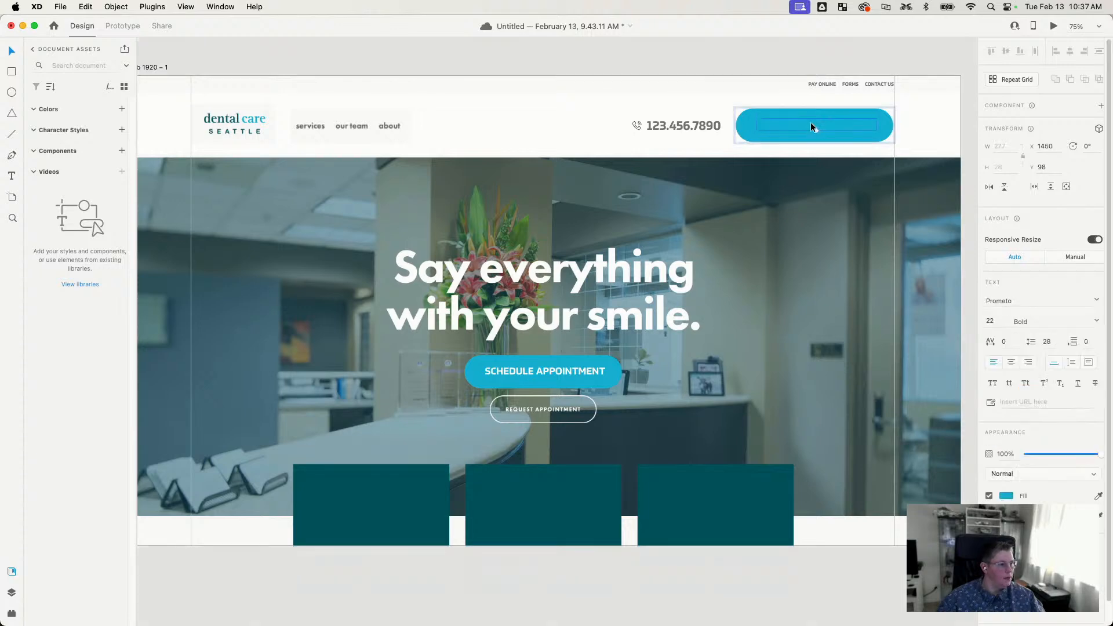
double_click(812, 124)
click(1011, 498)
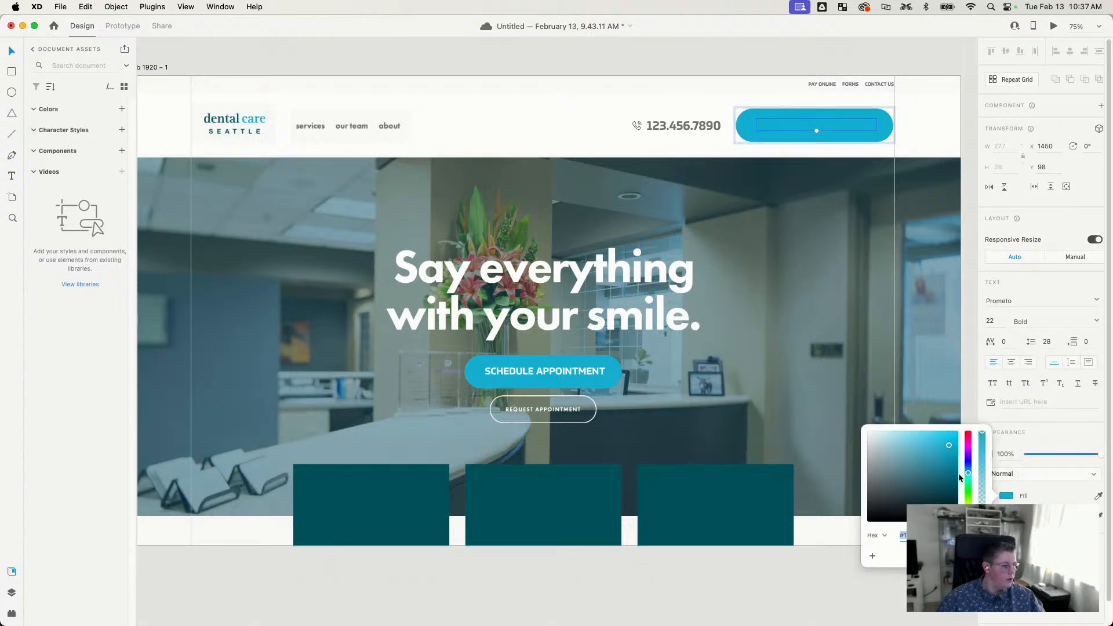
drag(949, 455, 763, 369)
click(572, 63)
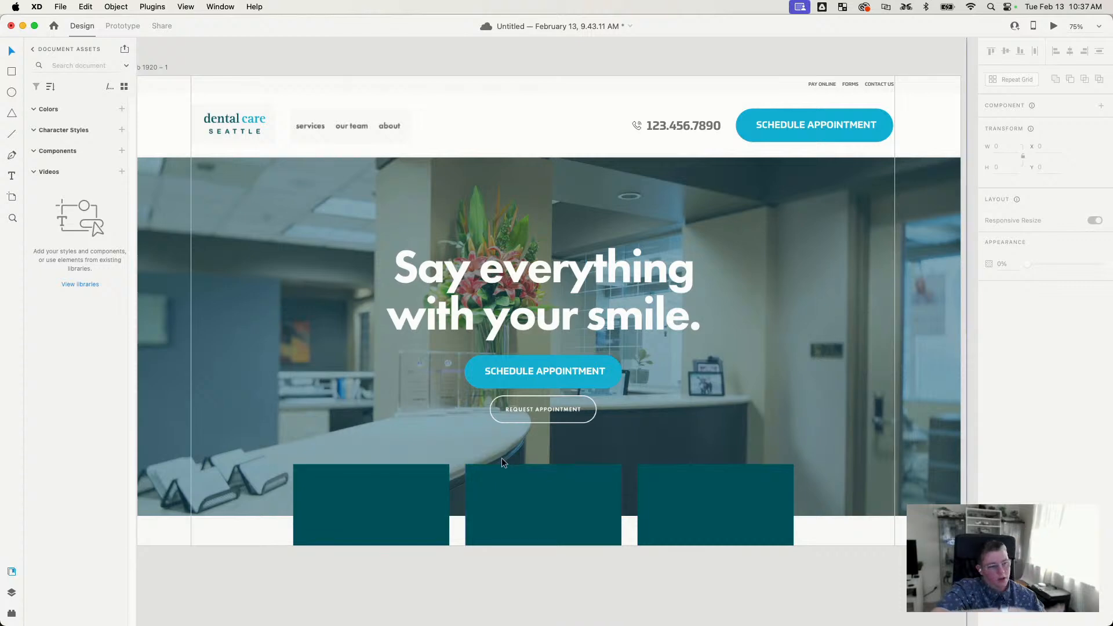
Step: Move the full-page dental website screenshot off the Web 1920 – 2 artboard to the empty canvas below Web 1920 – 1
scroll(573, 435, down, 1)
scroll(573, 439, down, 2)
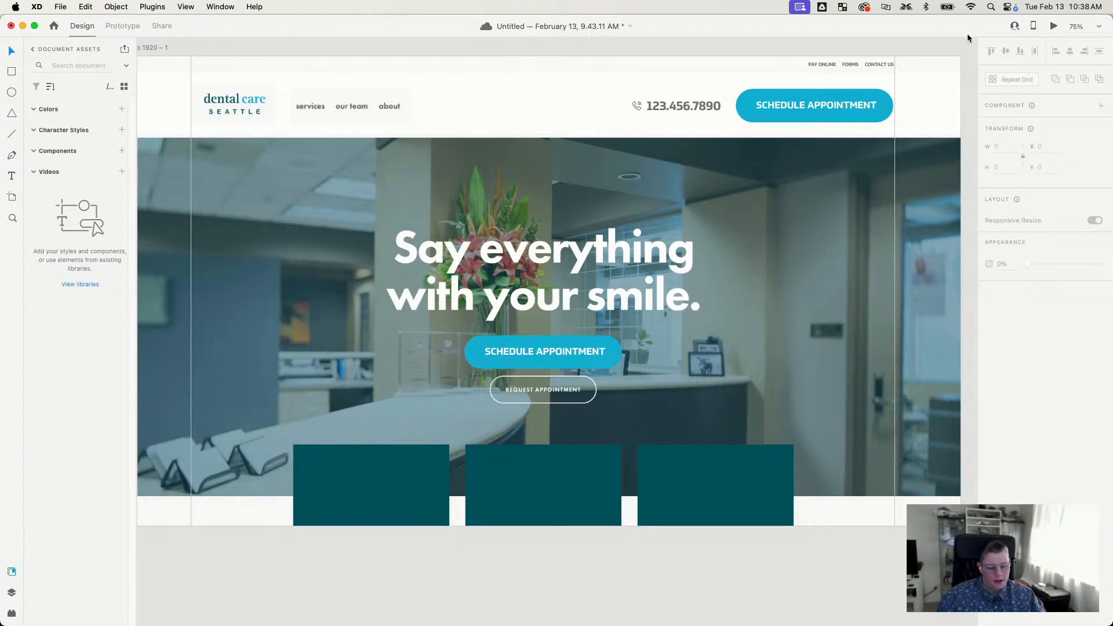
key(super+minus)
key(super+minus)
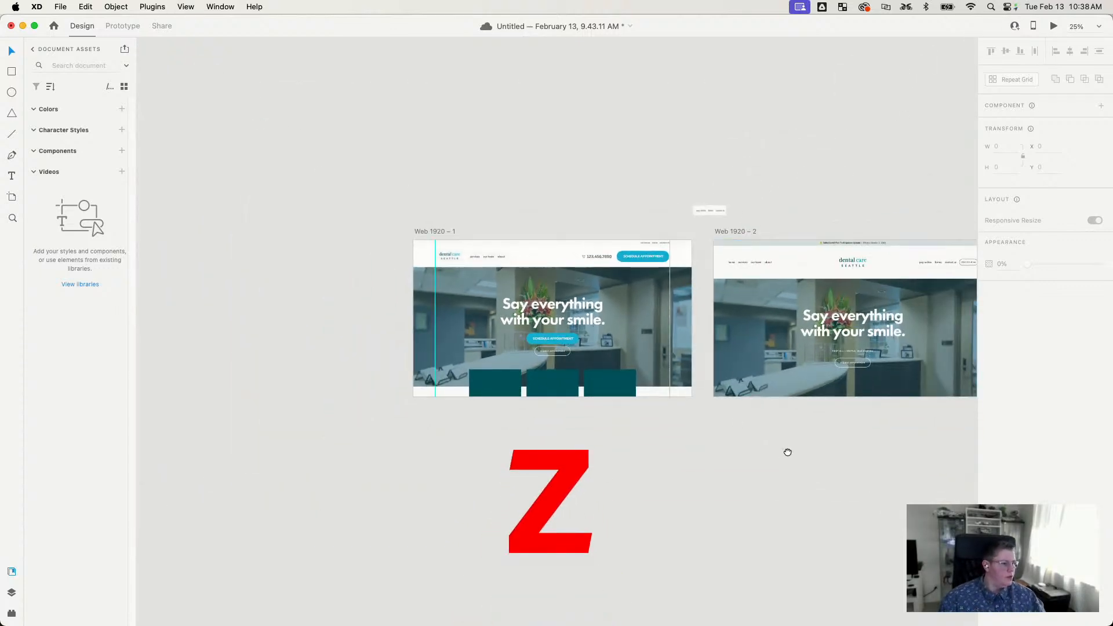
drag(788, 452, 440, 419)
drag(504, 294, 811, 332)
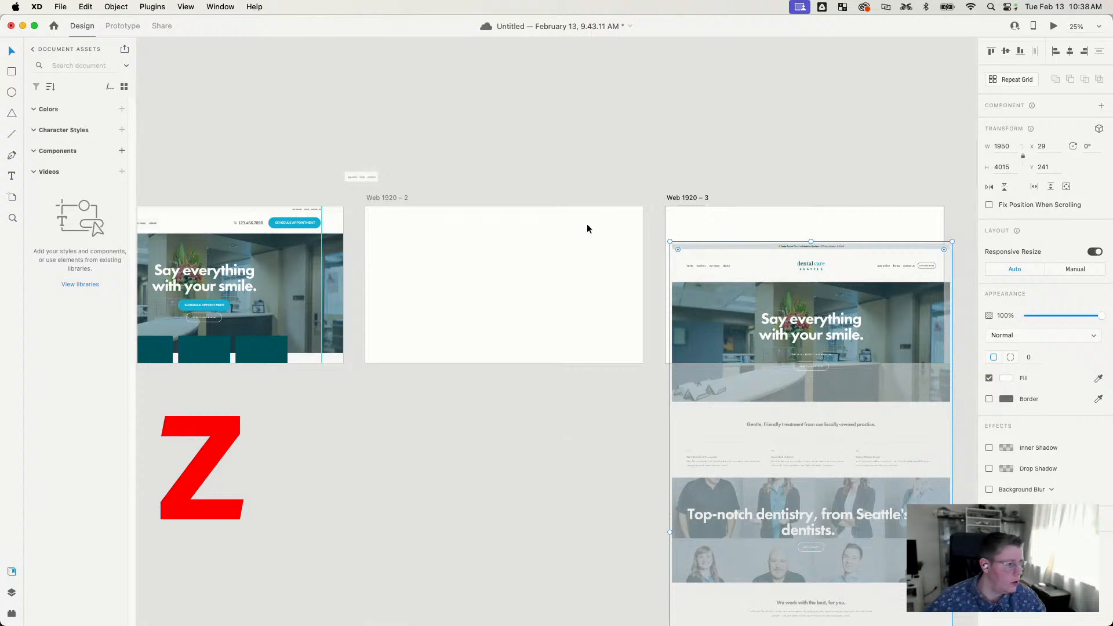
drag(731, 285, 671, 255)
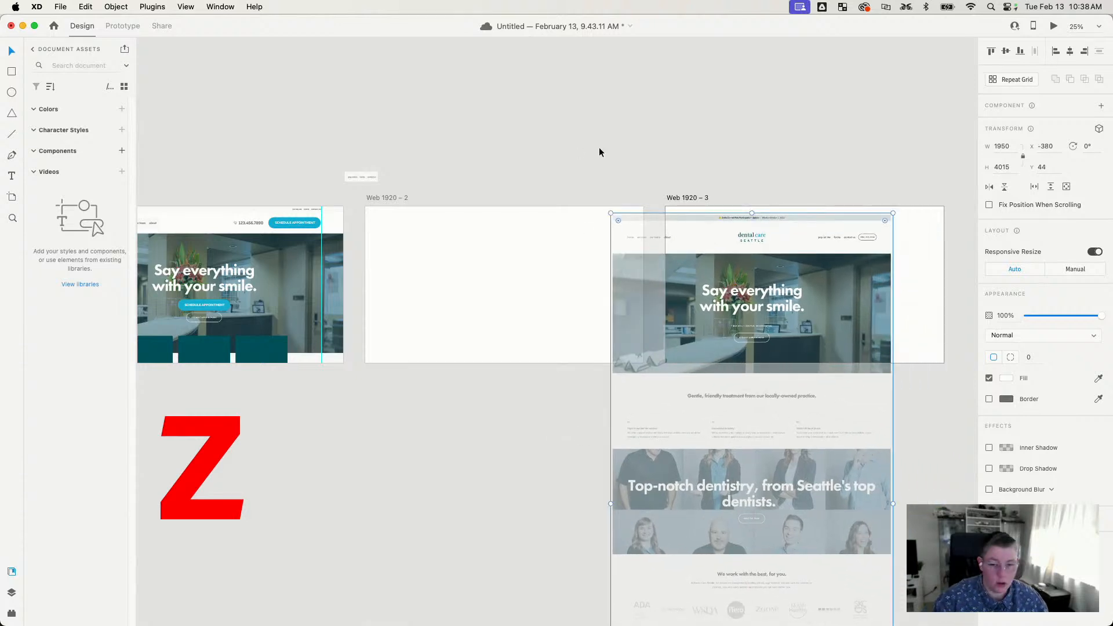
drag(743, 291, 301, 468)
click(474, 456)
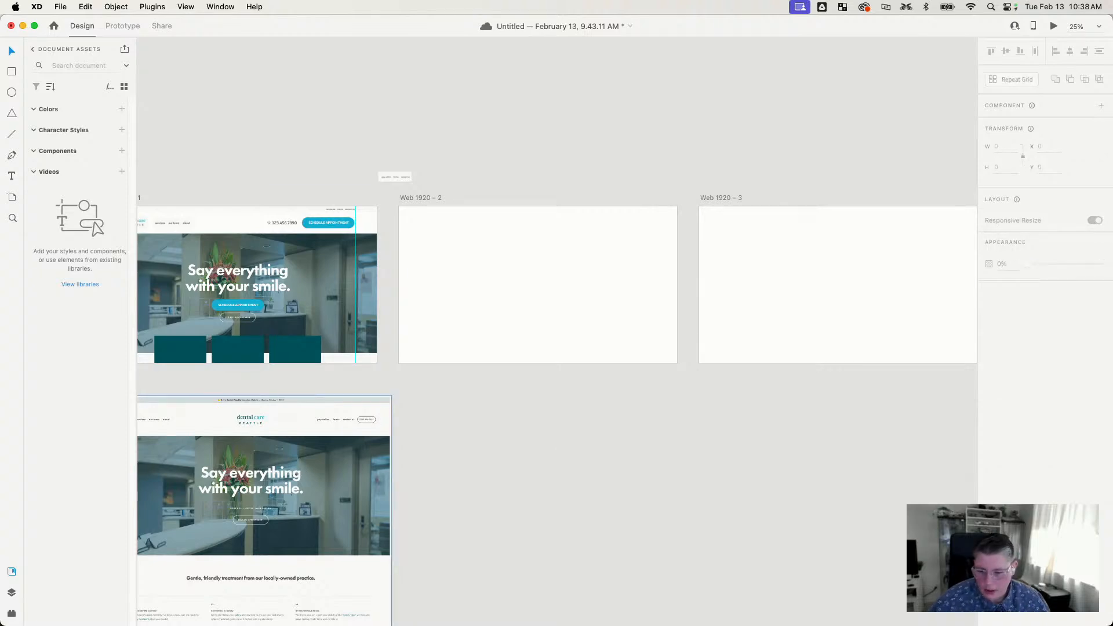
Step: Switch to Chrome, search Google for "roofing" in a new tab and look over the results
click(23, 26)
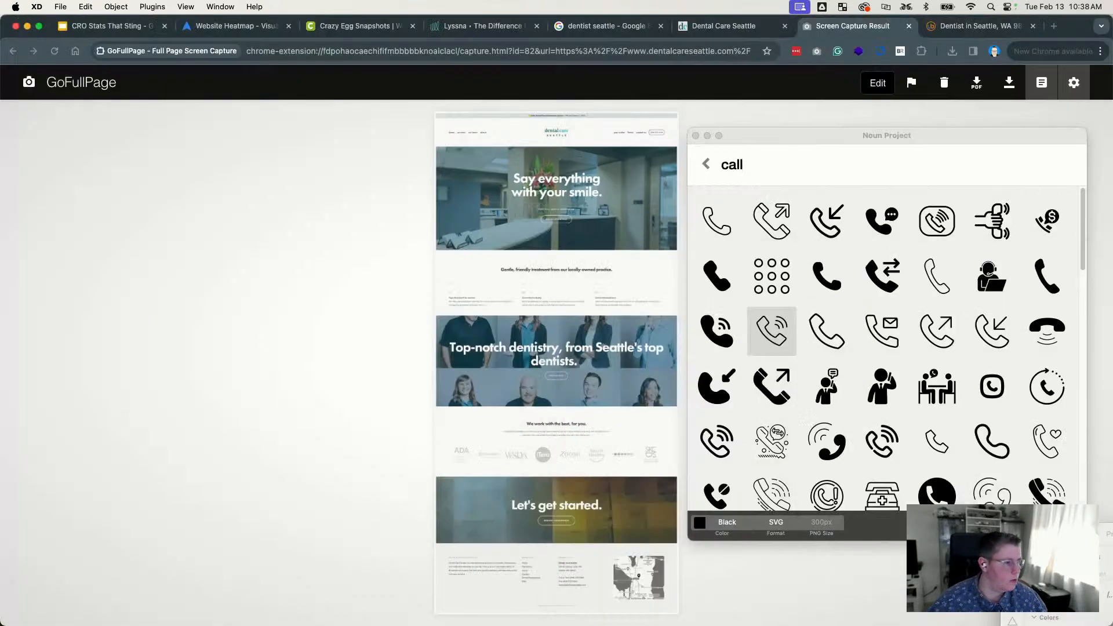
click(195, 256)
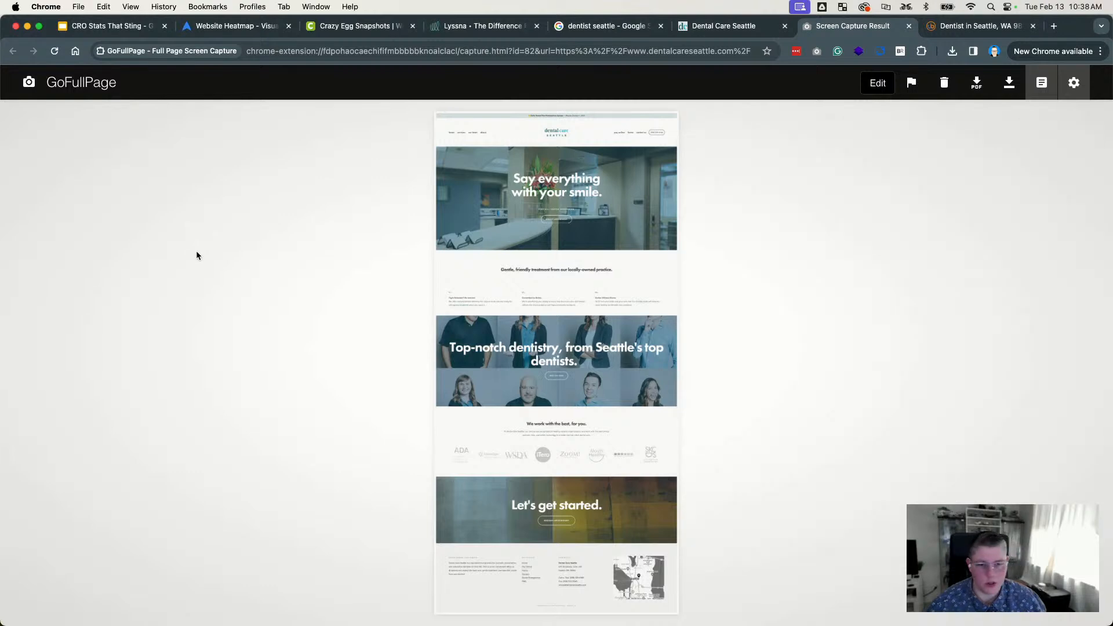
key(super+t)
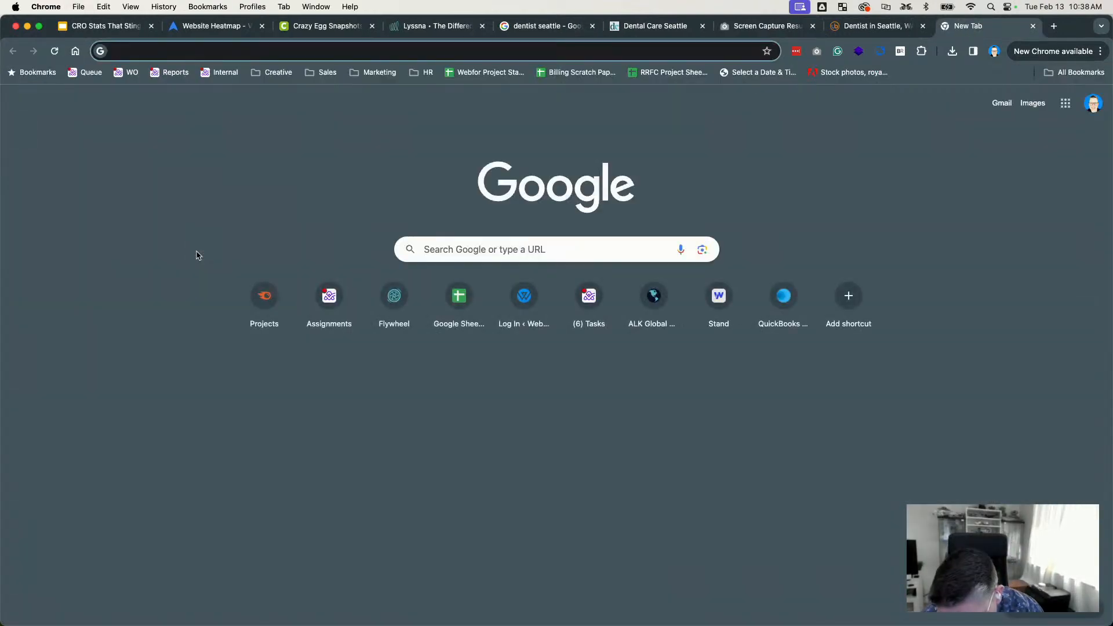
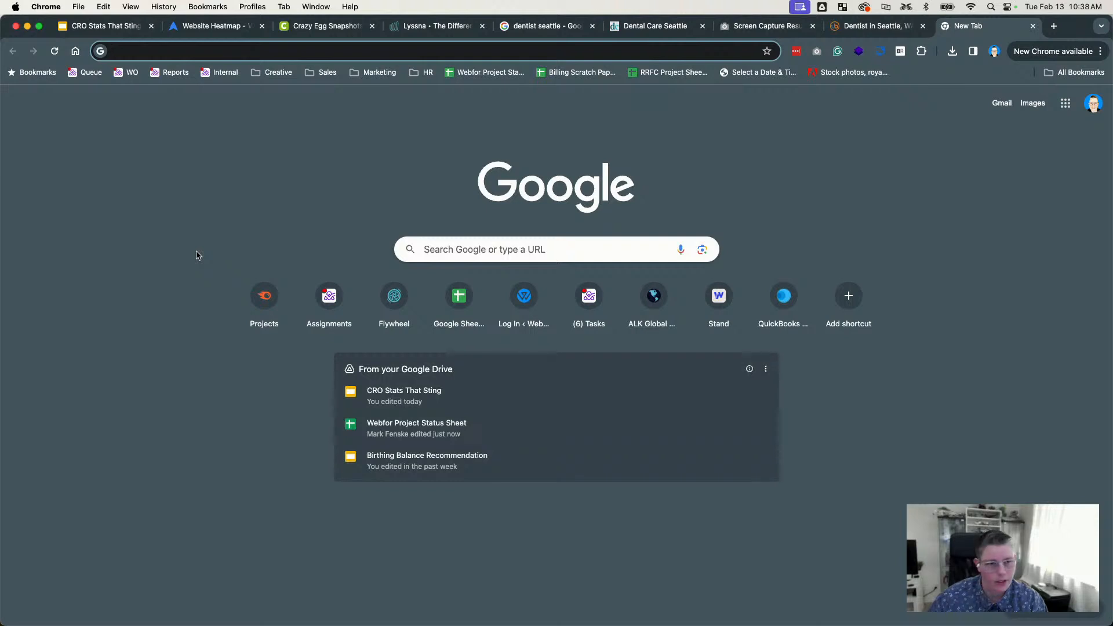
text(hv)
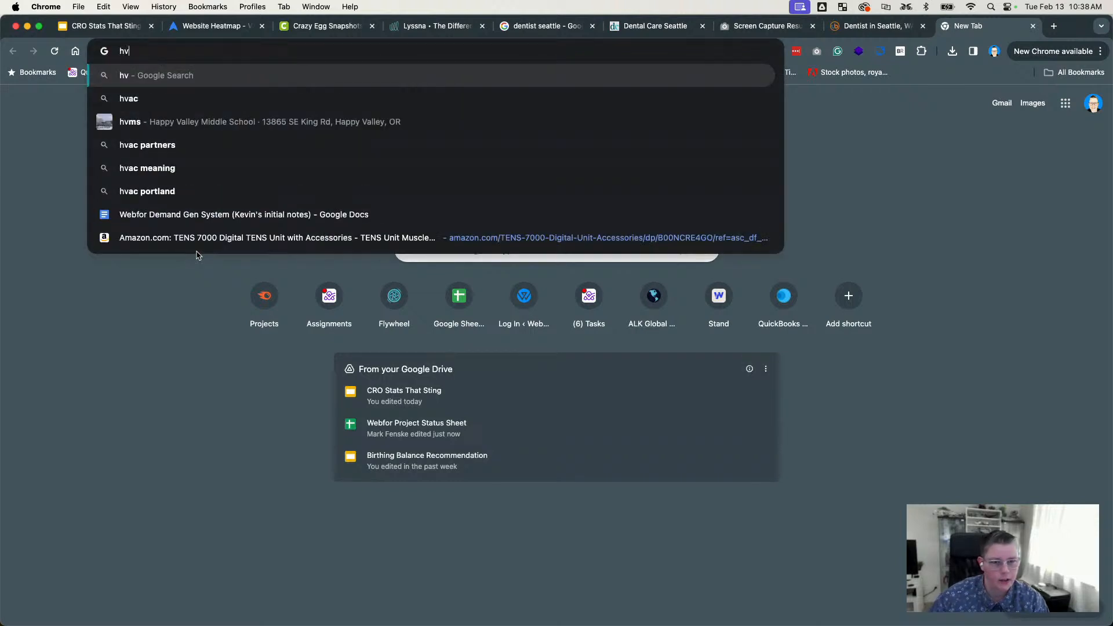
key(BackSpace)
key(BackSpace)
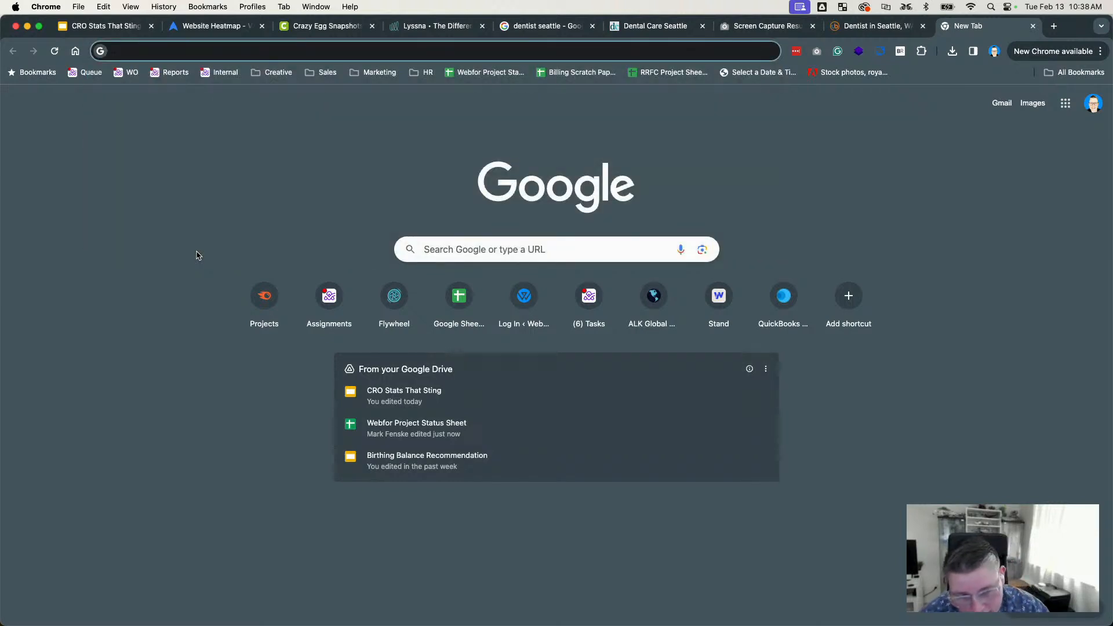
text(roofing)
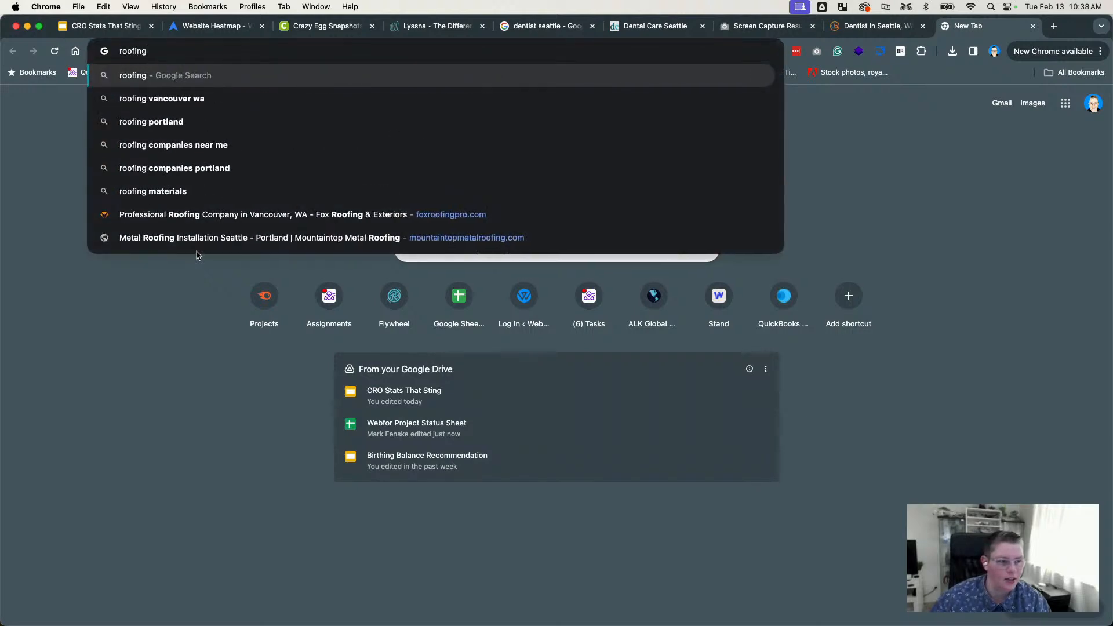
key(Return)
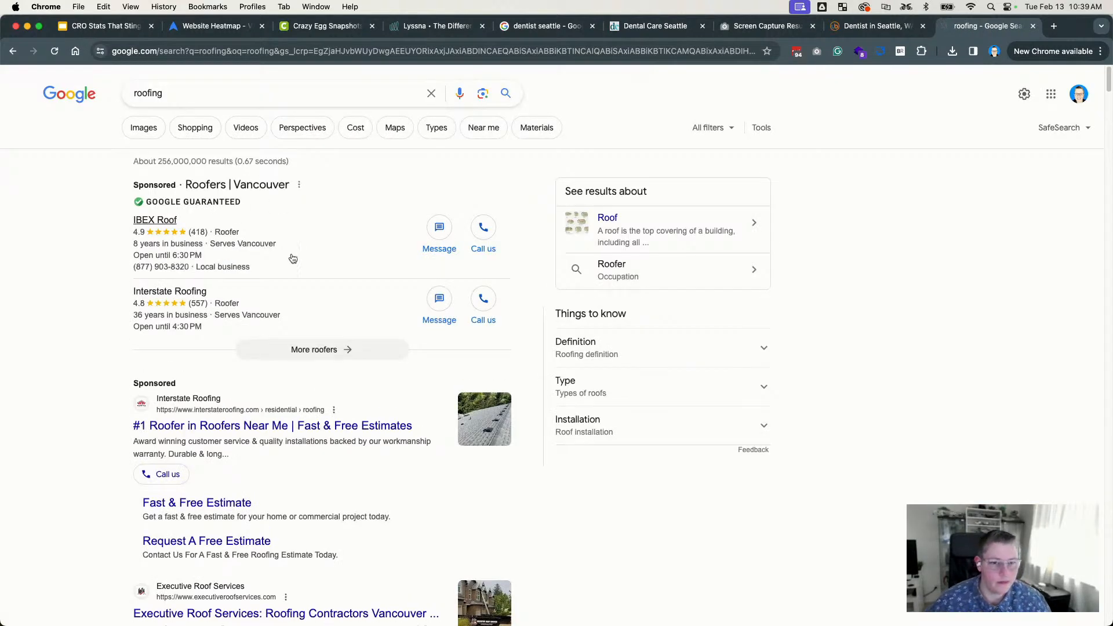
scroll(430, 391, down, 7)
scroll(437, 393, up, 7)
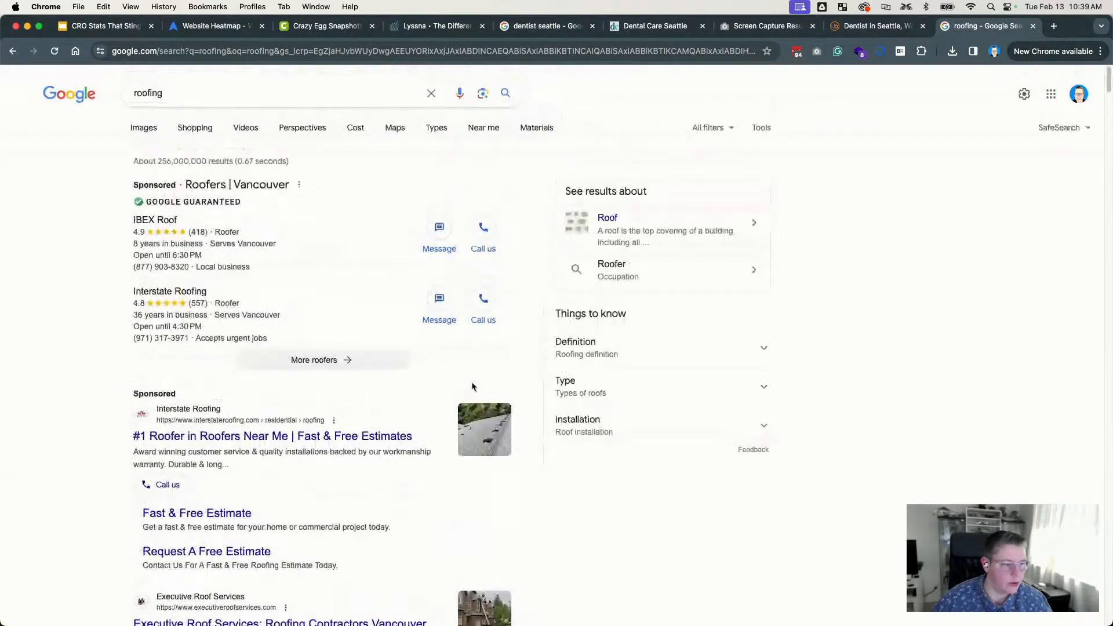
Step: Replace the search query with "new roof idaho" and run the search
click(227, 93)
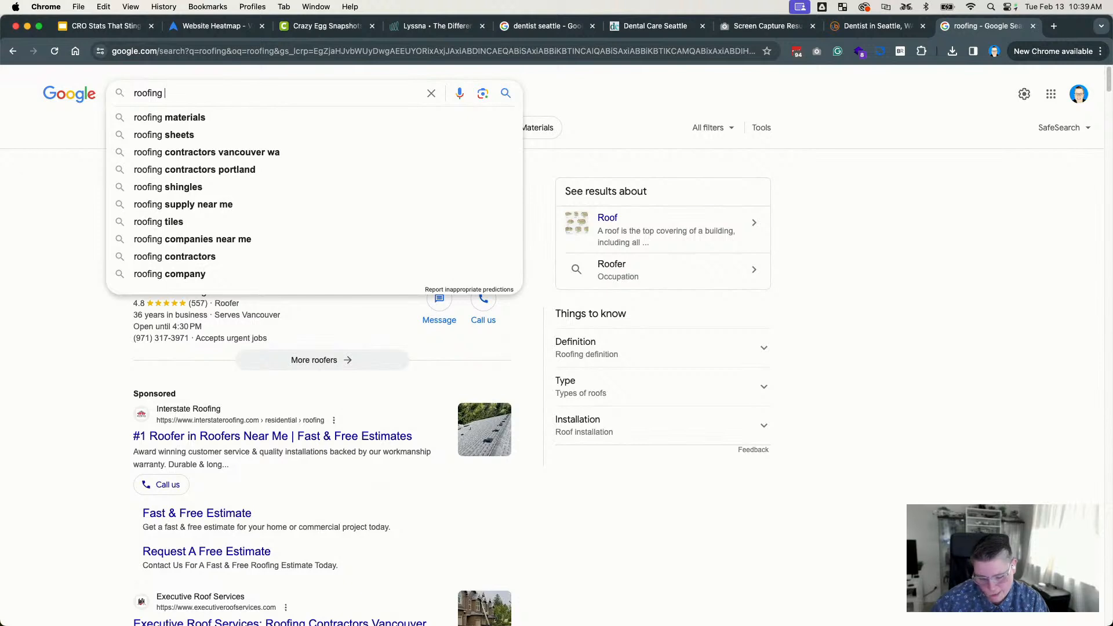
text(idaho)
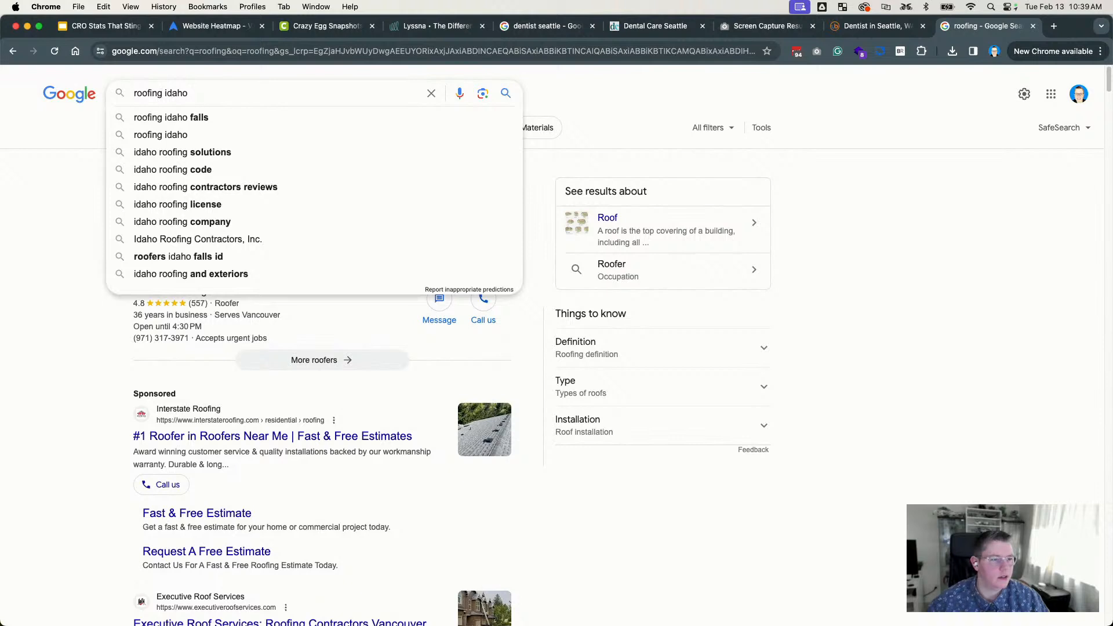
key(Up)
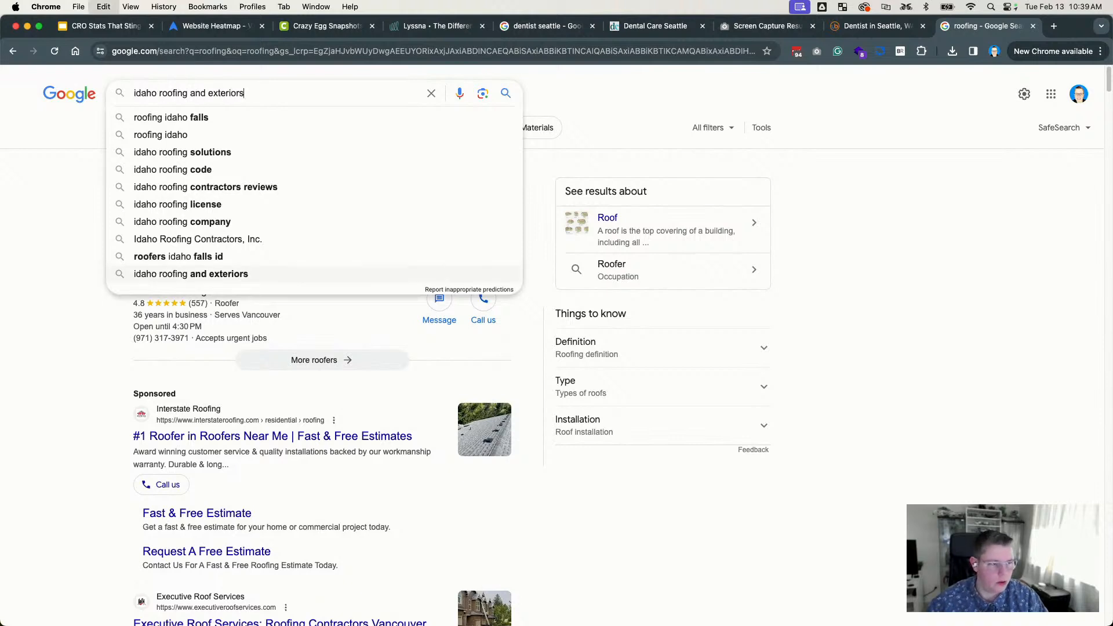
key(super+a)
text(new roof idaho)
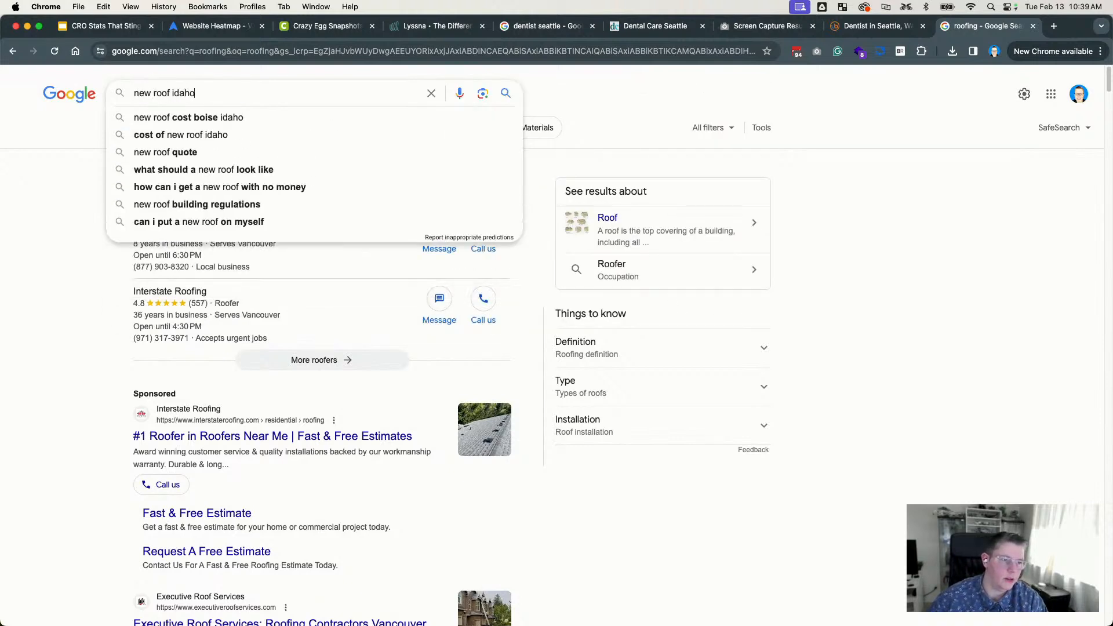
key(Return)
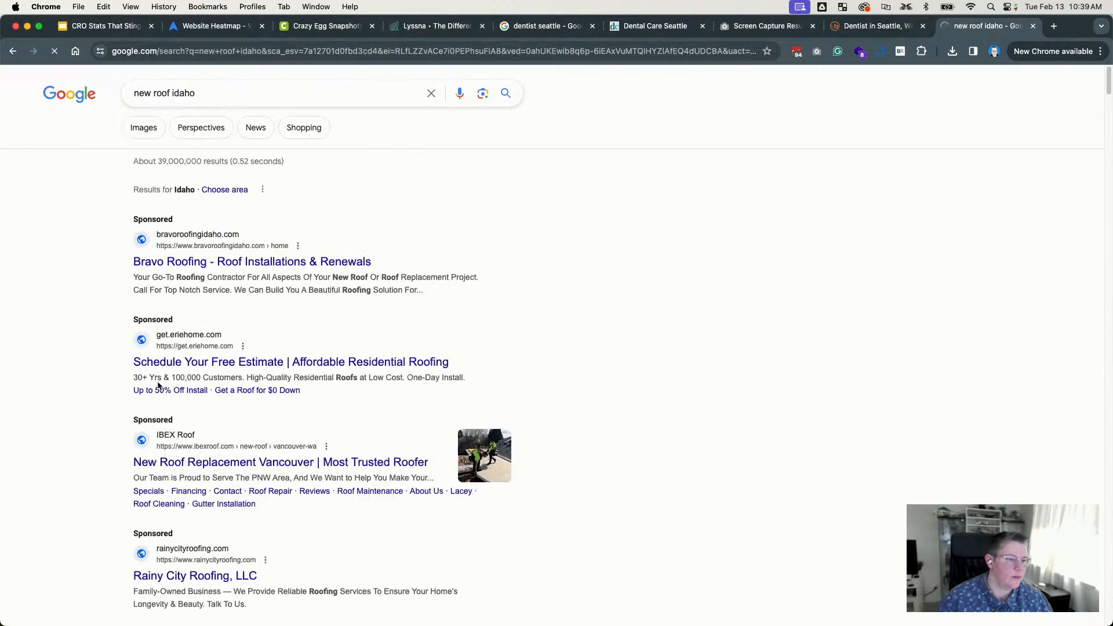
Step: Open the Rebel Roofing site from the search results and take a full-page screenshot of its homepage with GoFullPage
scroll(278, 365, down, 5)
scroll(310, 378, down, 7)
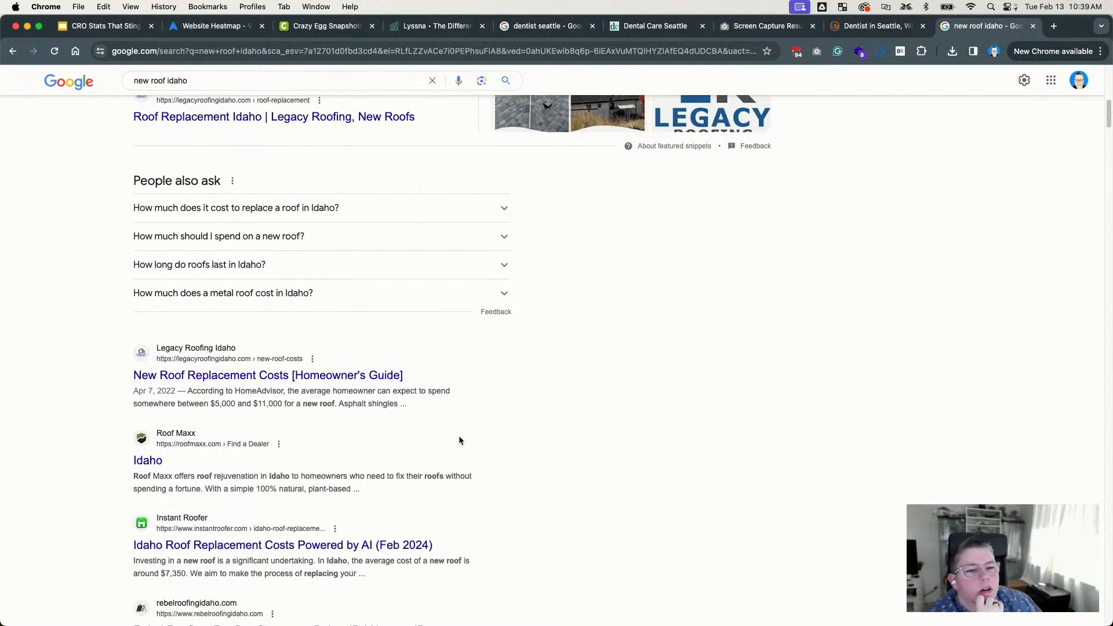
scroll(458, 440, down, 3)
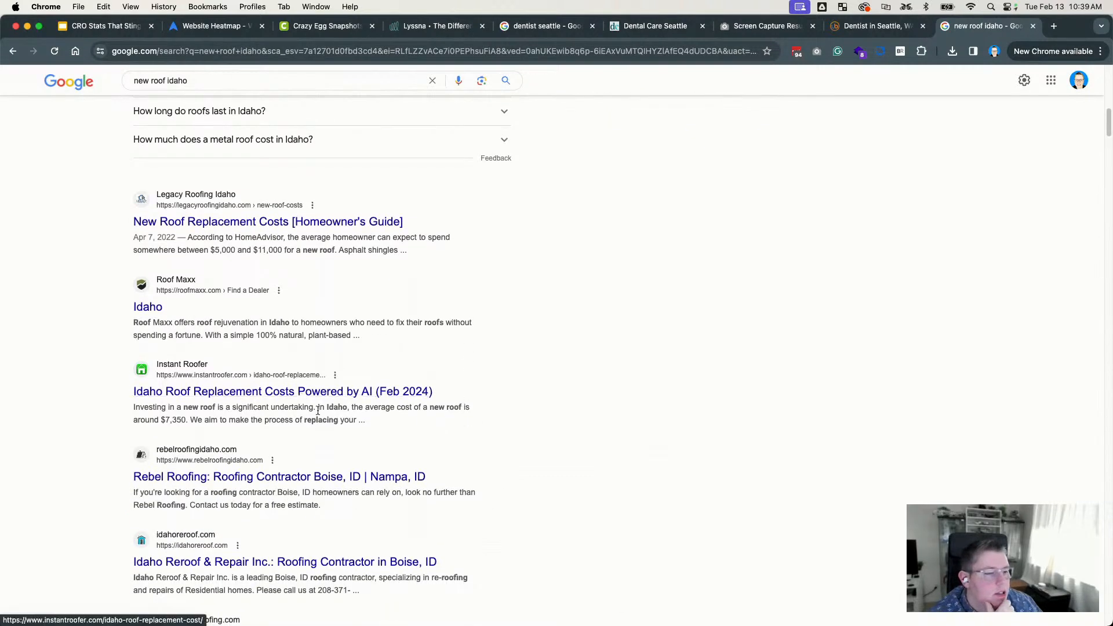
scroll(356, 408, down, 1)
scroll(356, 408, down, 2)
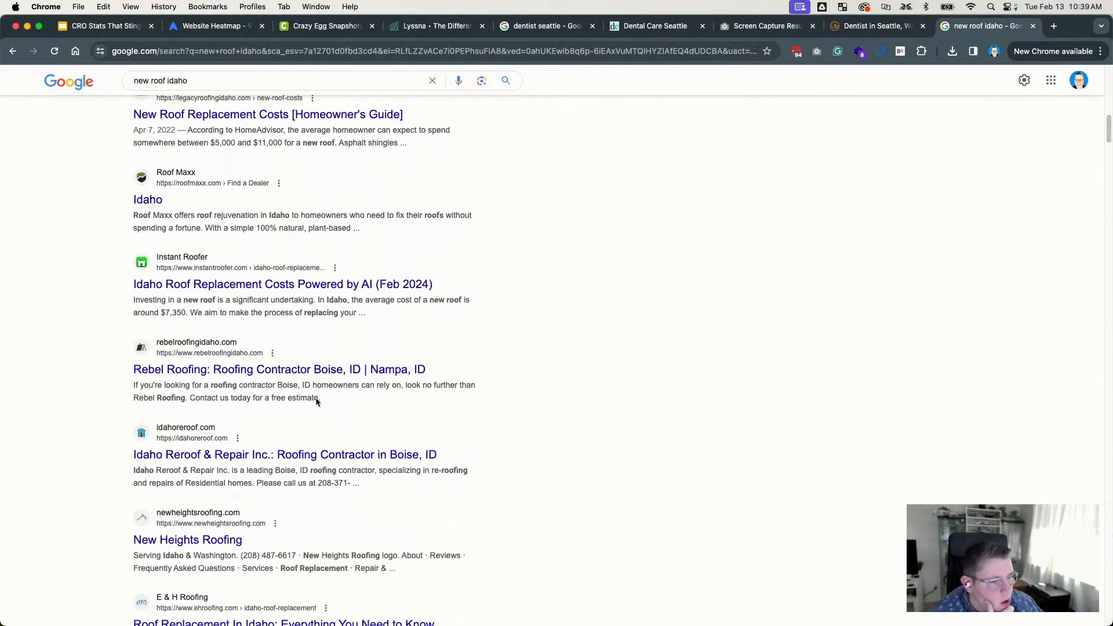
click(273, 368)
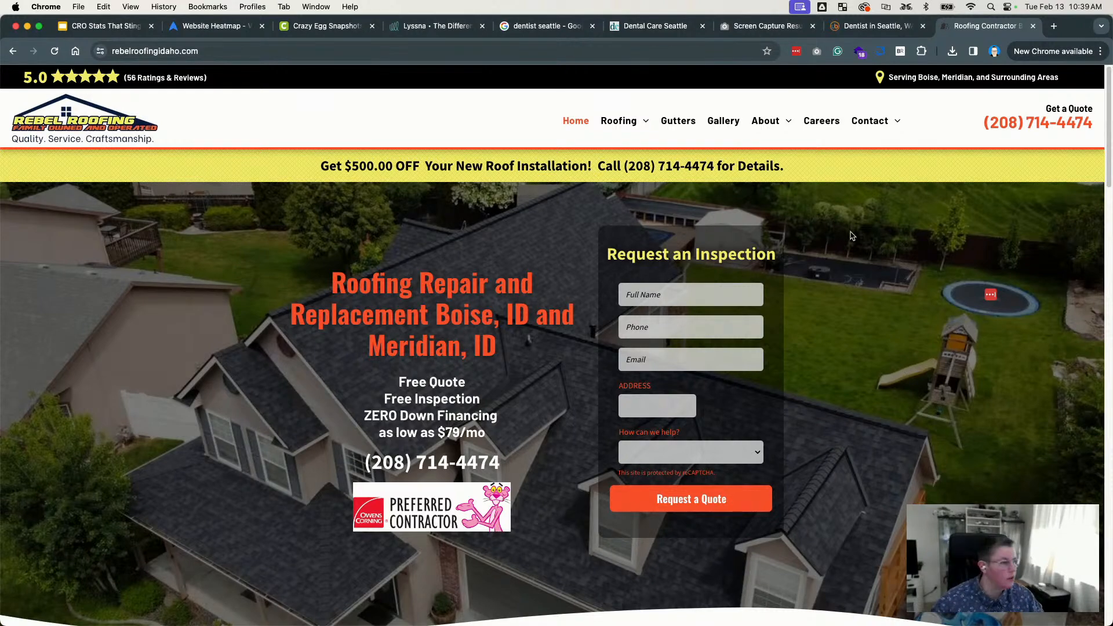
click(817, 51)
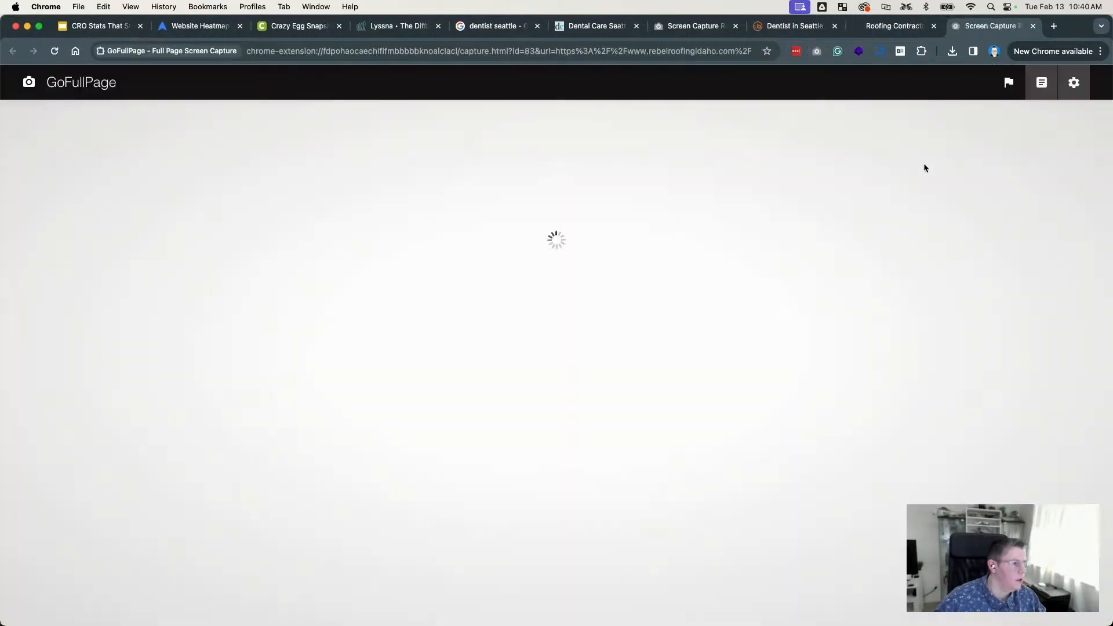
Step: Download the Rebel Roofing full-page screenshot as an image, then switch to Adobe XD and place it on the Web 1920 – 2 artboard
click(1010, 85)
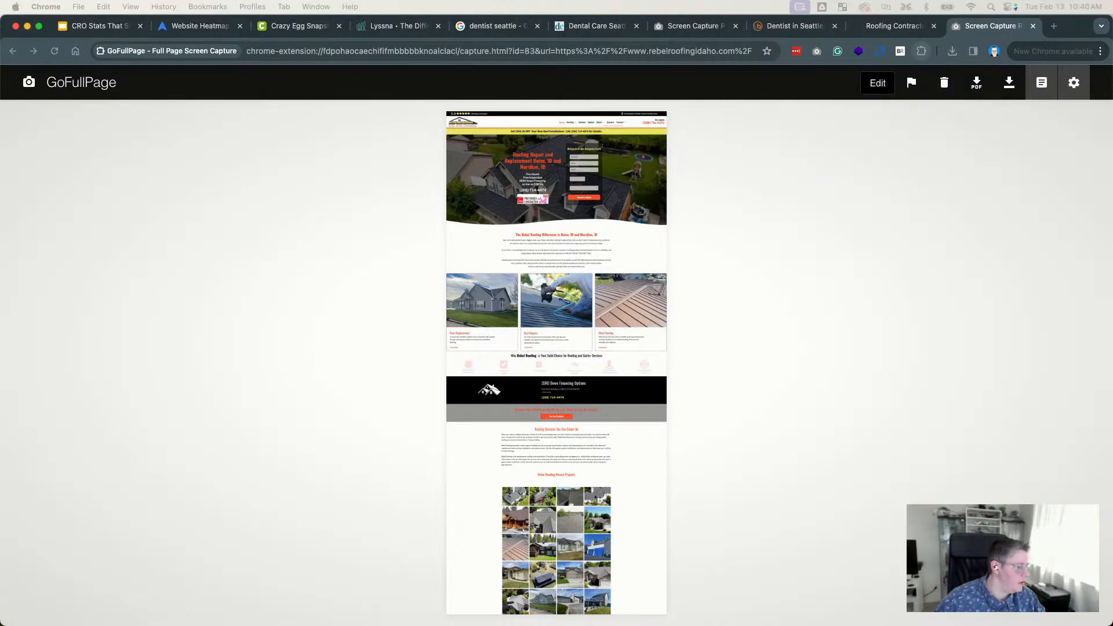
drag(0, 354, 655, 4)
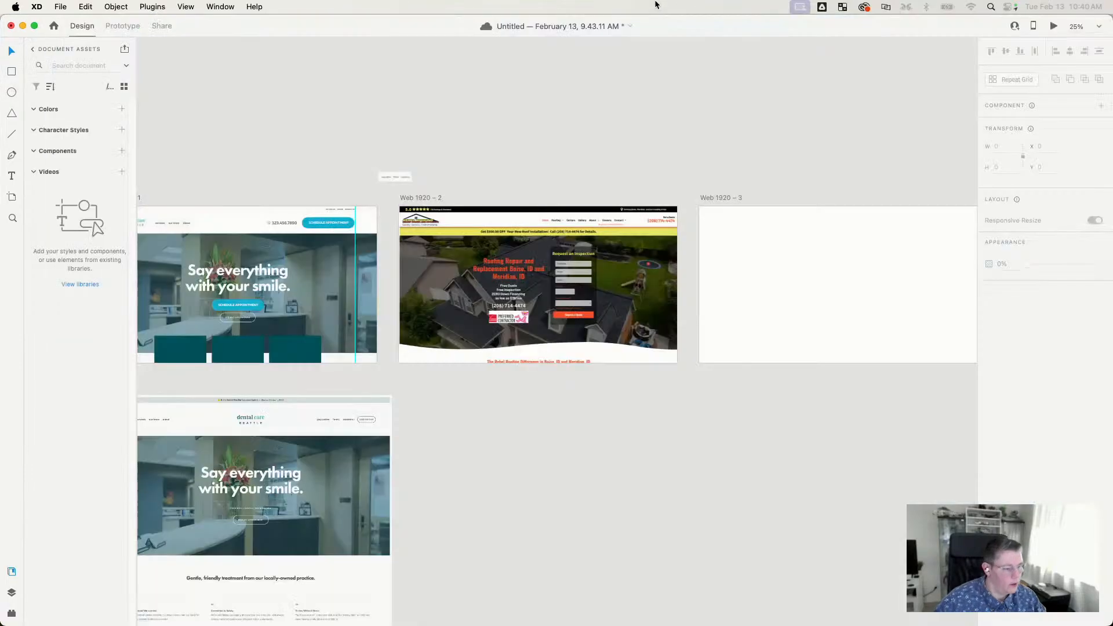
Step: Preview the Web 1920 – 2 artboard full screen, shift the roofing screenshot to X 0, check it again and close the preview
key(super+equal)
key(super+equal)
key(super+equal)
key(super+equal)
key(super+minus)
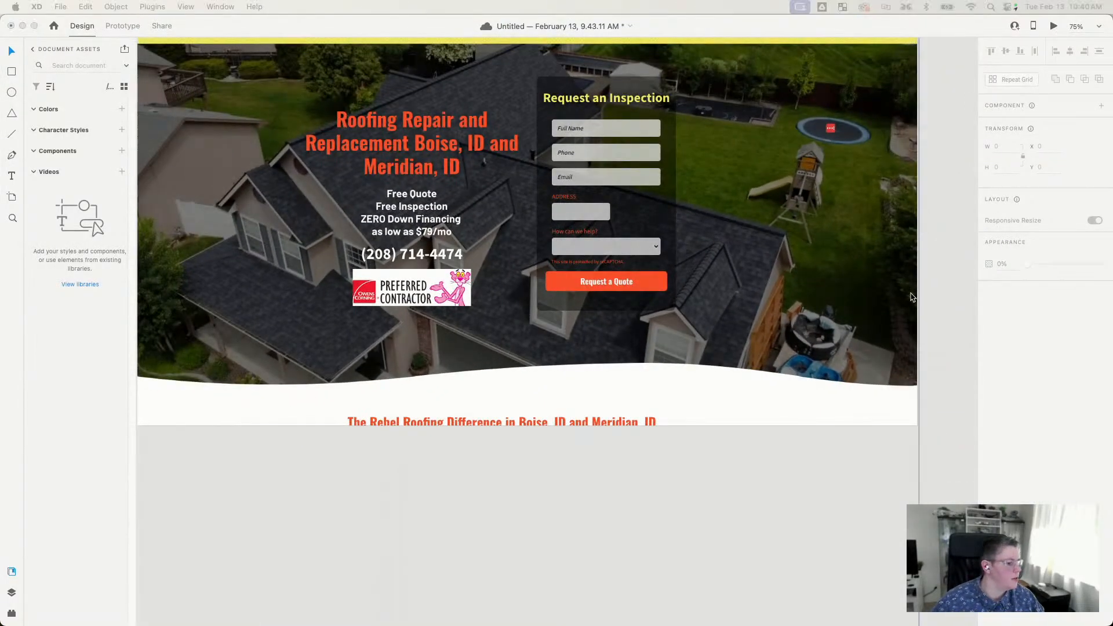
key(super+Return)
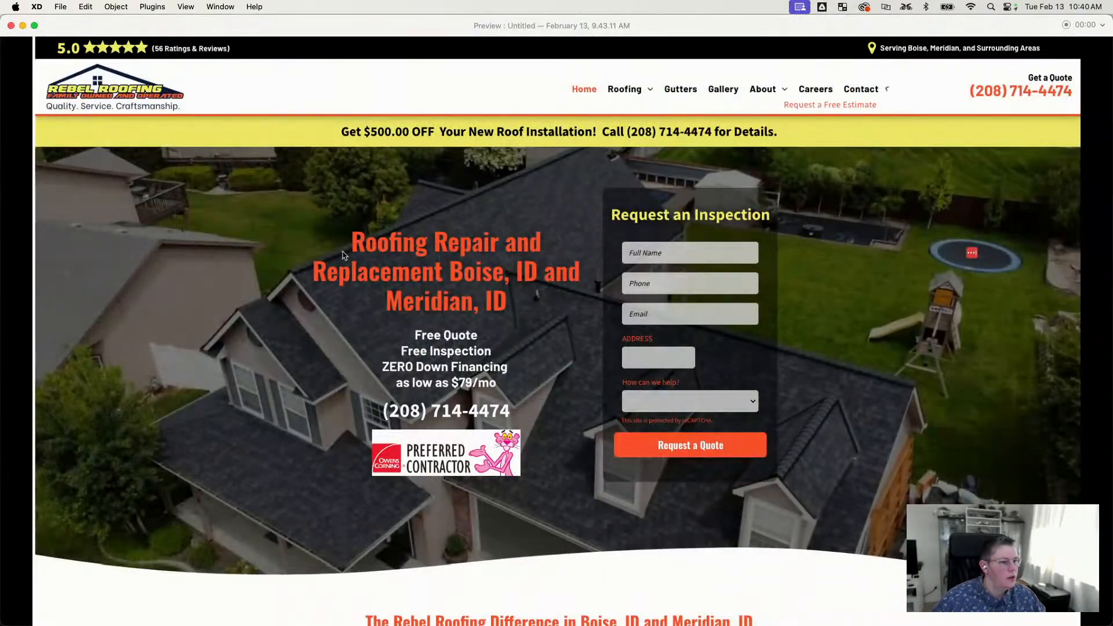
double_click(157, 25)
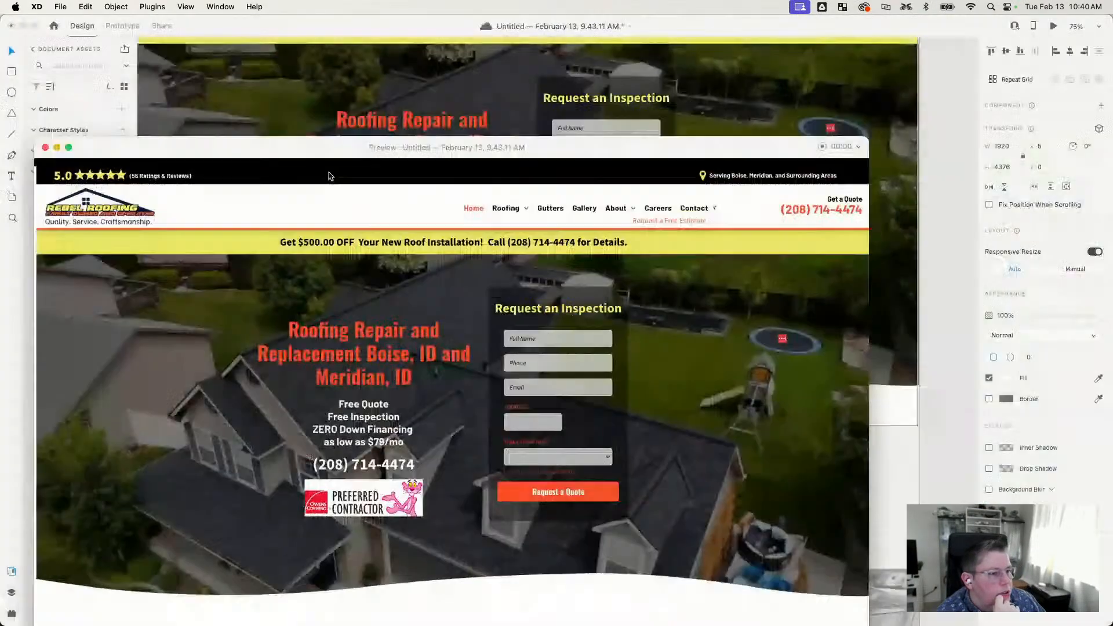
click(475, 107)
drag(505, 105, 507, 107)
double_click(376, 171)
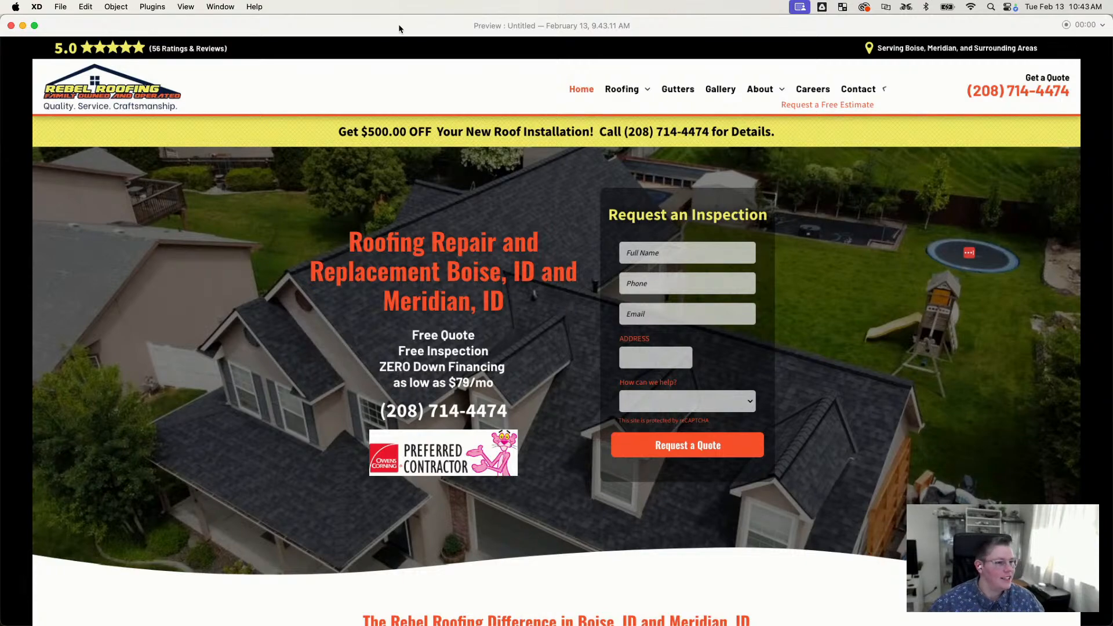
key(super+w)
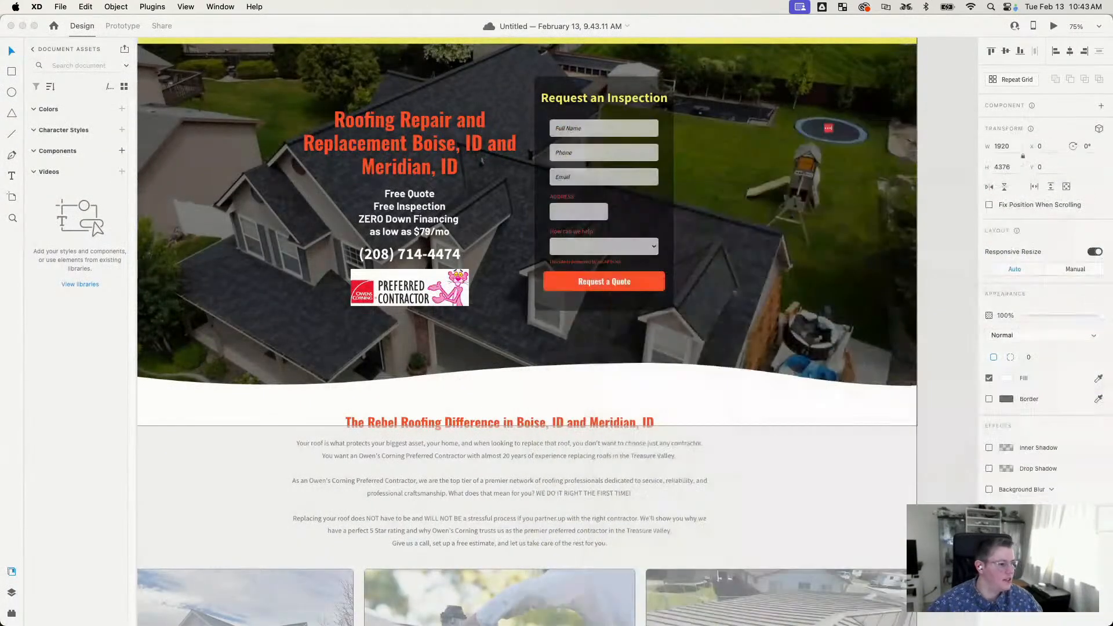
Step: Switch to Chrome and look through the live Rebel Roofing homepage, returning to its hero section
mouse_move(479, 623)
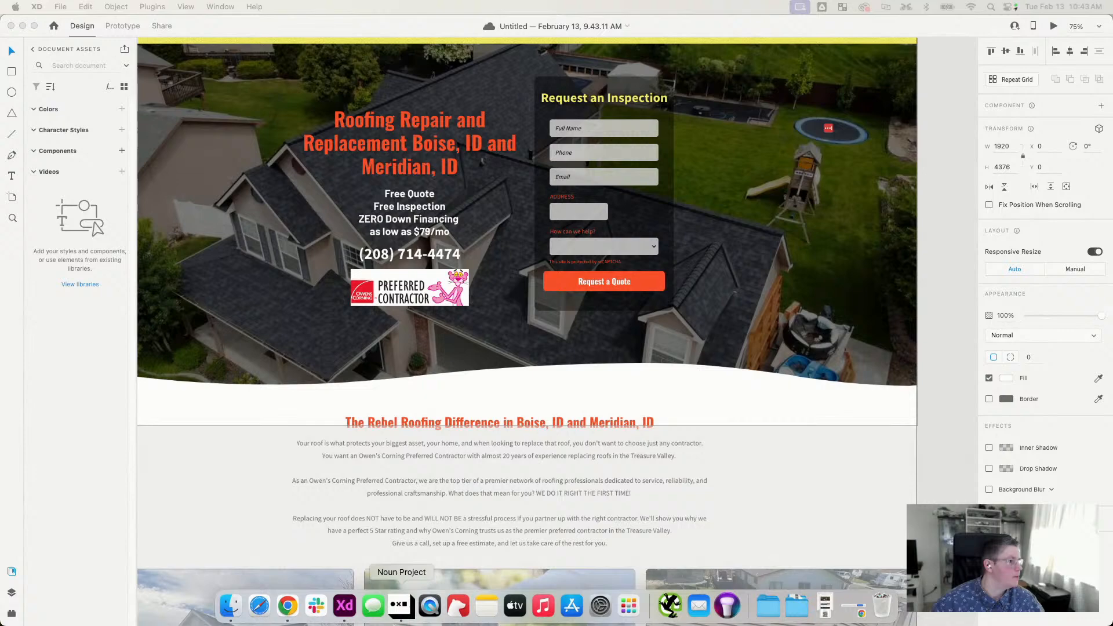
click(288, 606)
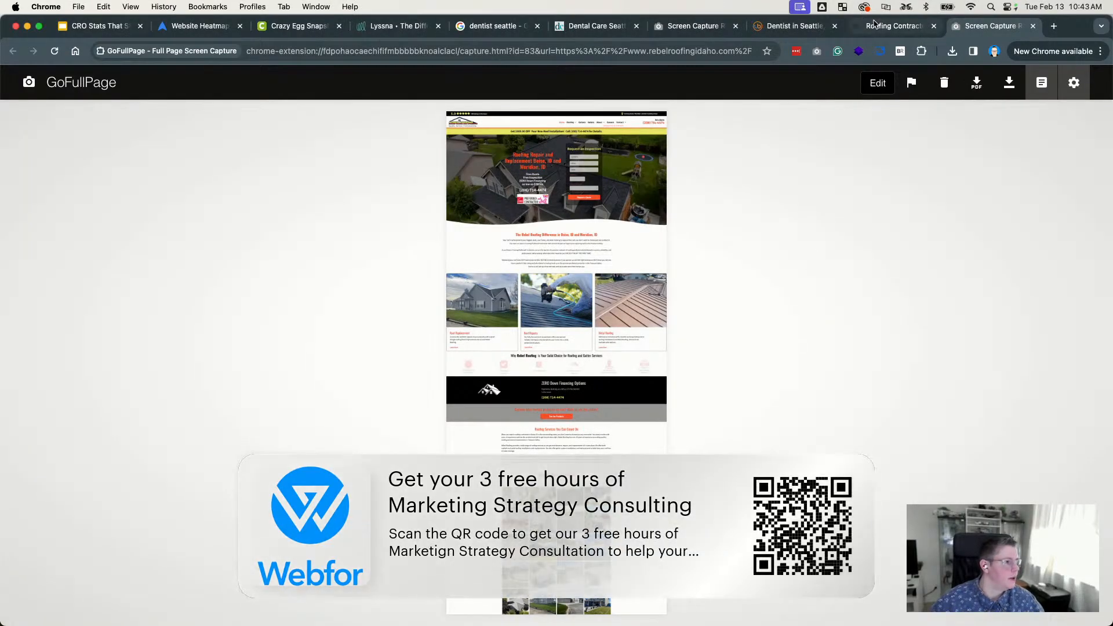
click(874, 23)
mouse_move(876, 120)
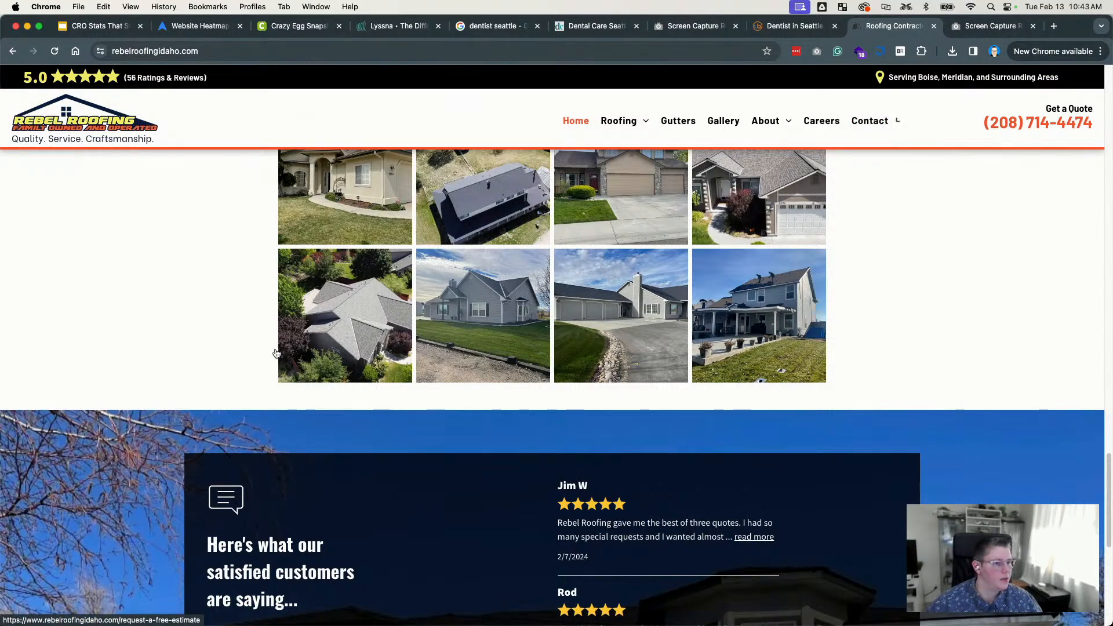
scroll(276, 353, up, 15)
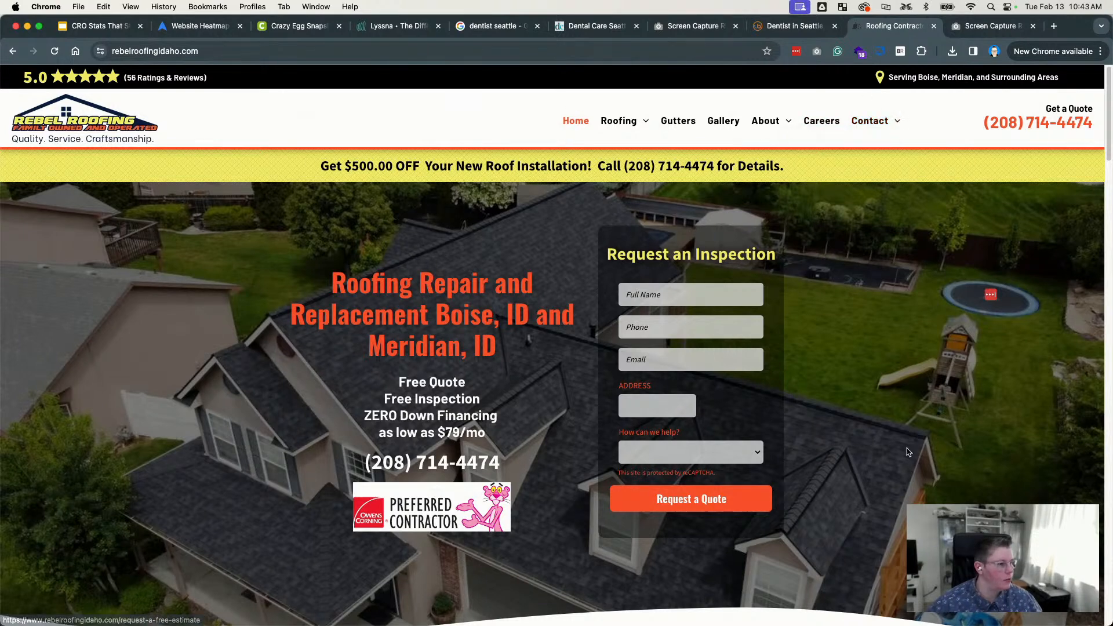
Step: Examine the homepage's competing calls to action in the navigation, Get a Quote header, $500 promo bar, hero text and Request an Inspection form
mouse_move(774, 127)
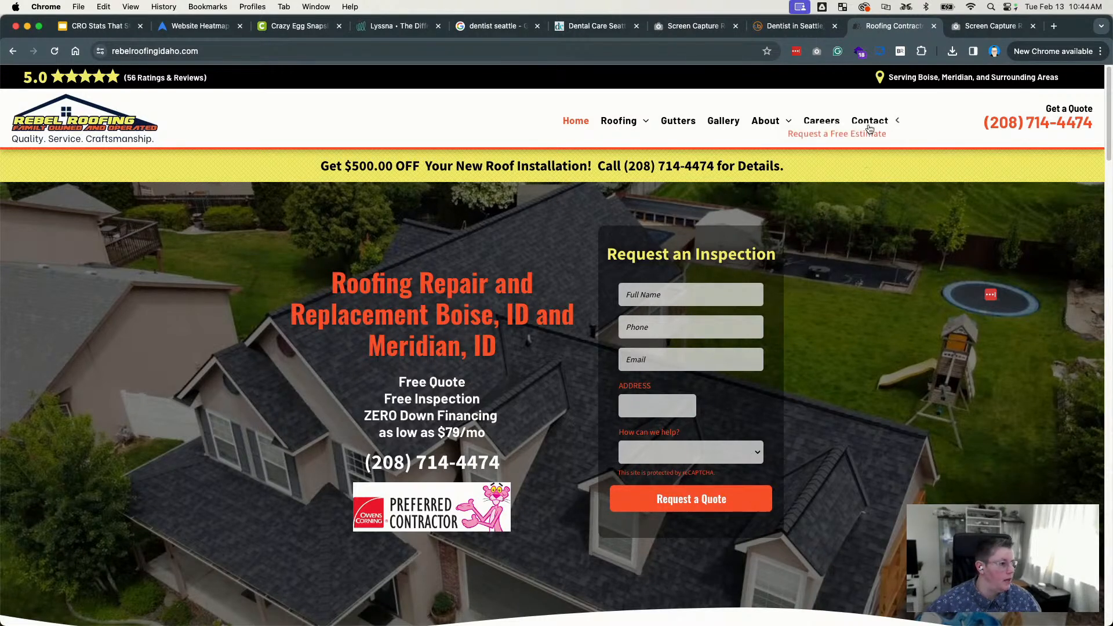
drag(1030, 112, 1098, 112)
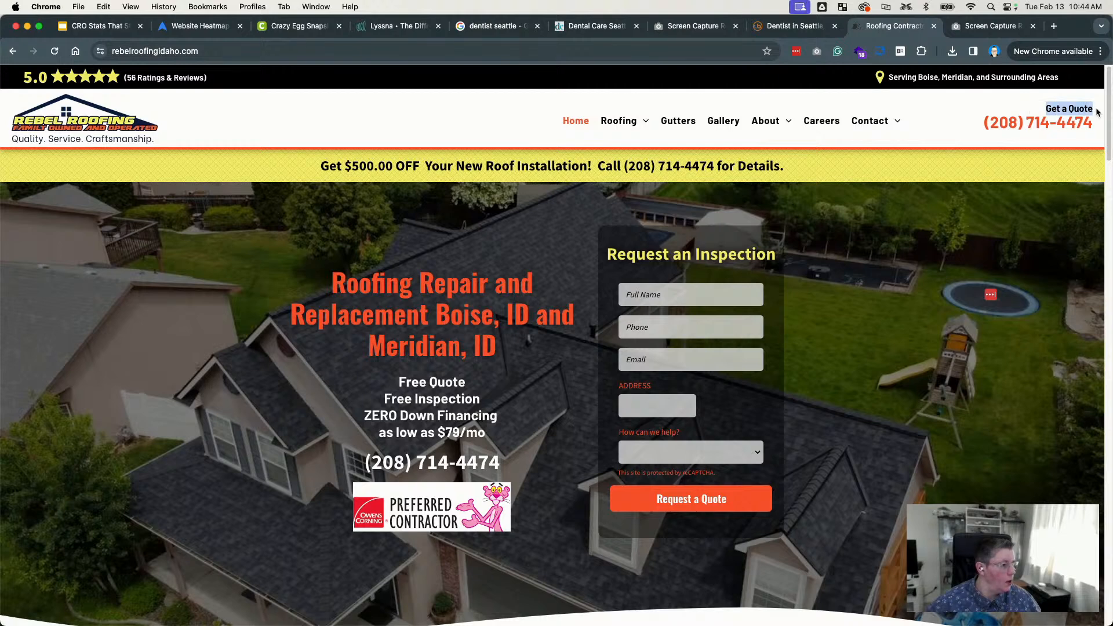
drag(964, 132, 1095, 137)
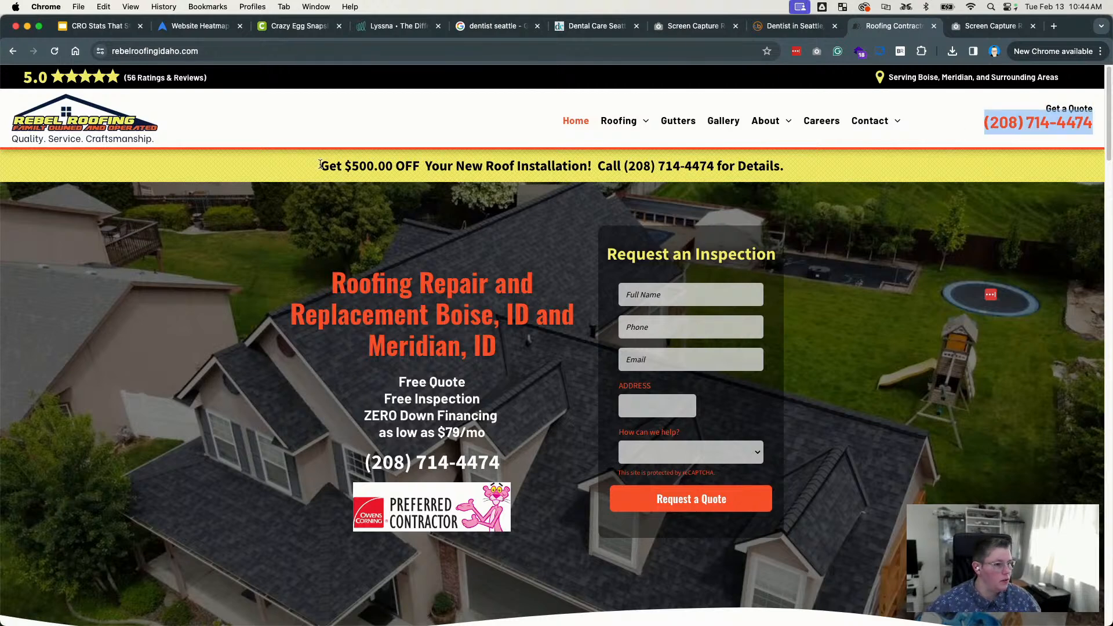
drag(317, 166, 713, 187)
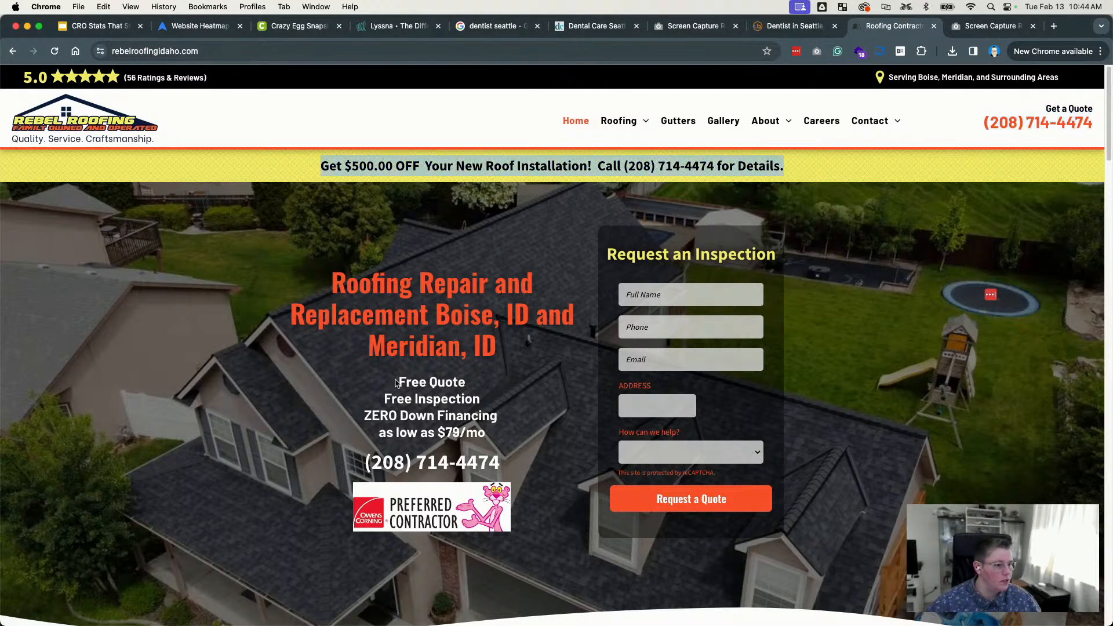
drag(399, 382, 452, 383)
drag(368, 399, 514, 404)
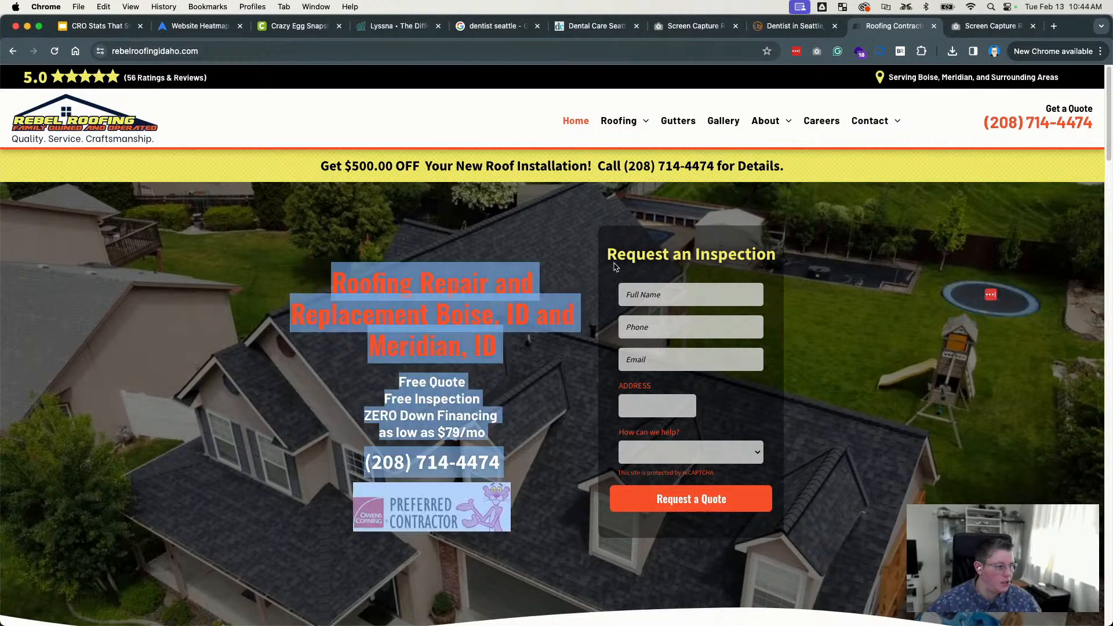
drag(576, 262, 835, 272)
click(785, 262)
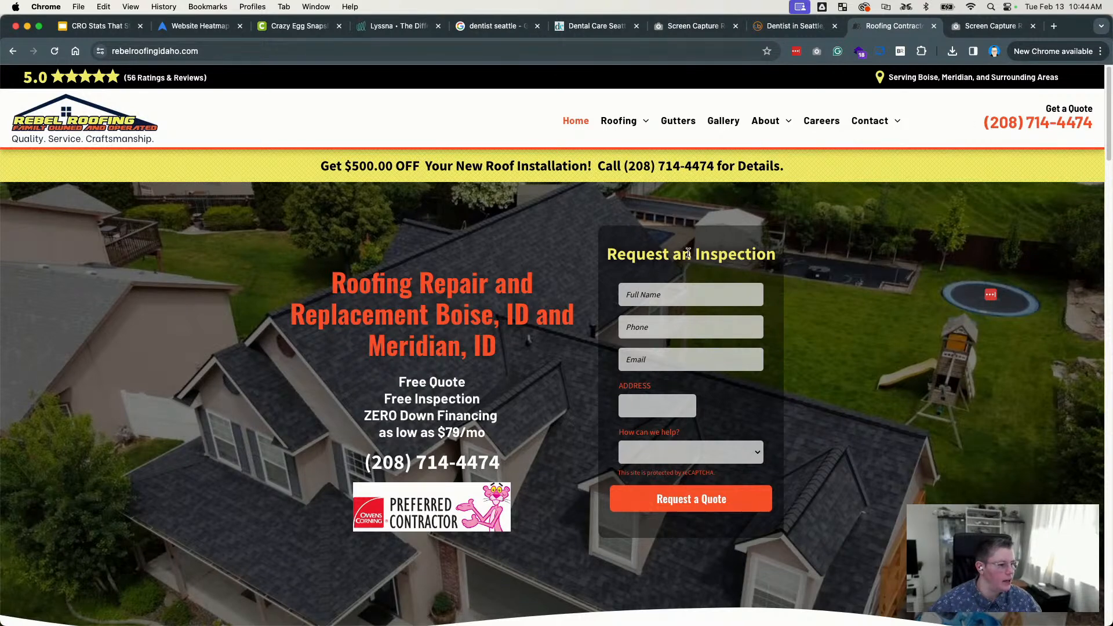
drag(618, 255, 438, 547)
click(548, 362)
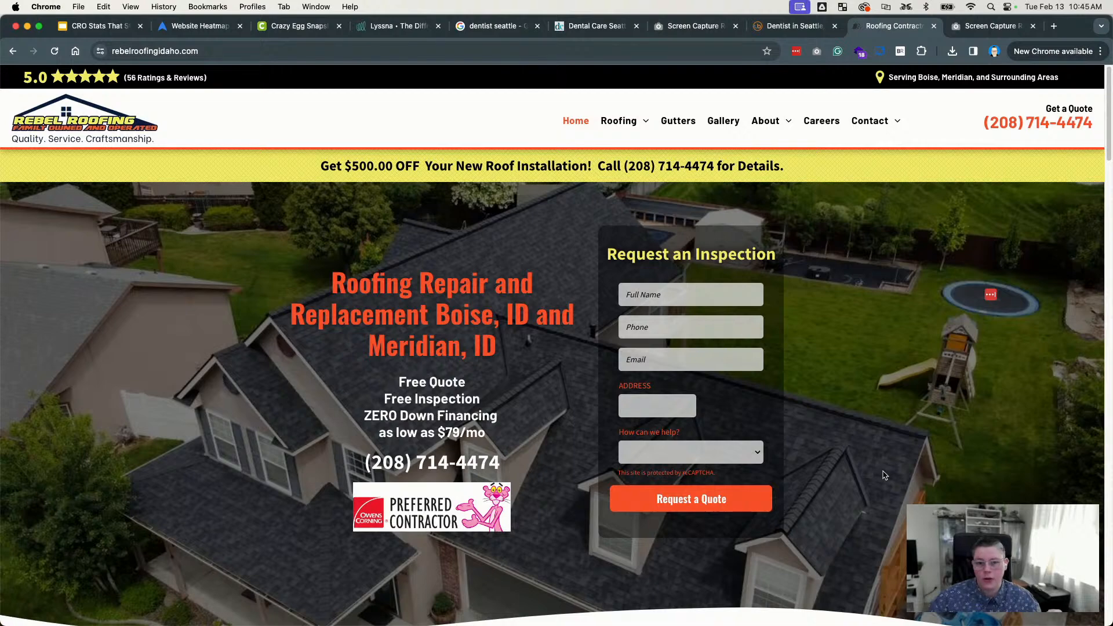
Step: Submit the empty Request an Inspection form to test its validation, and compare it with the hero headline and offer text
click(695, 502)
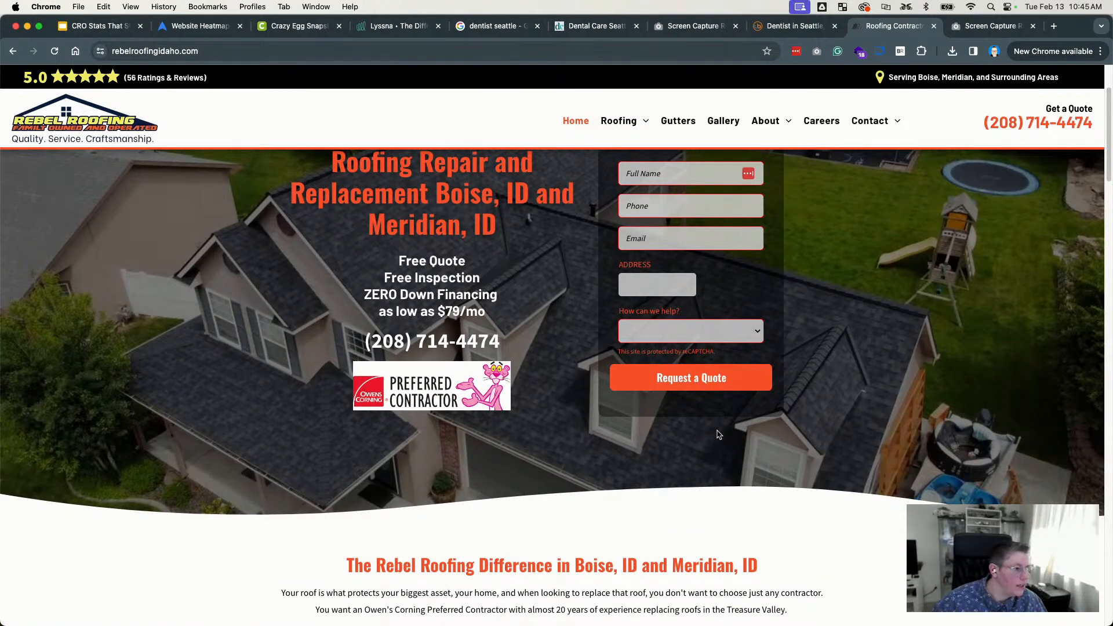
scroll(732, 457, up, 3)
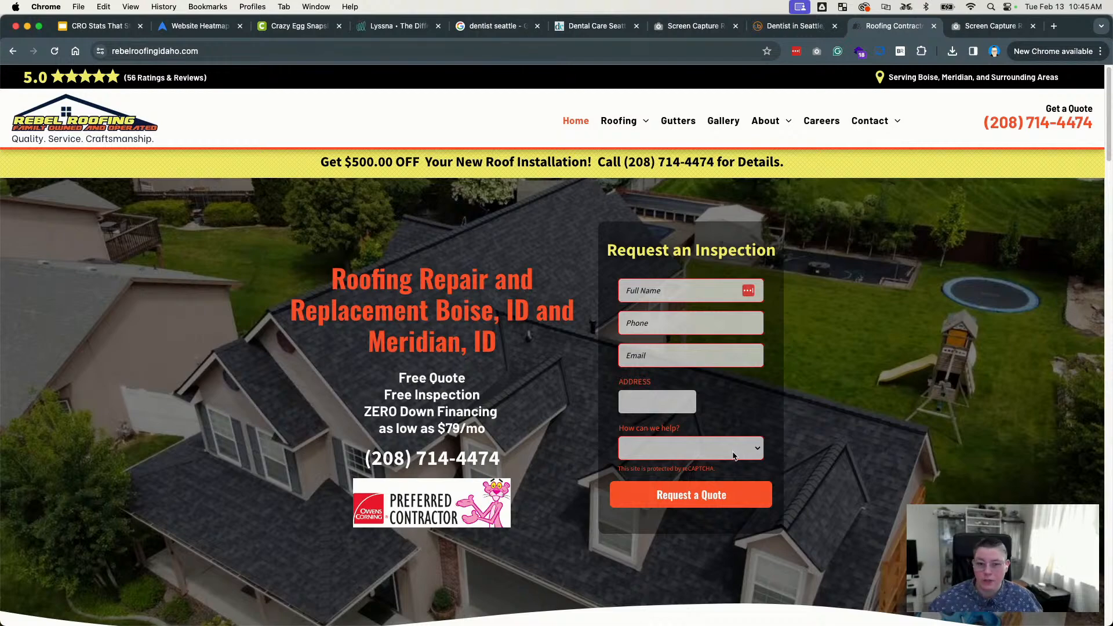
scroll(733, 456, up, 1)
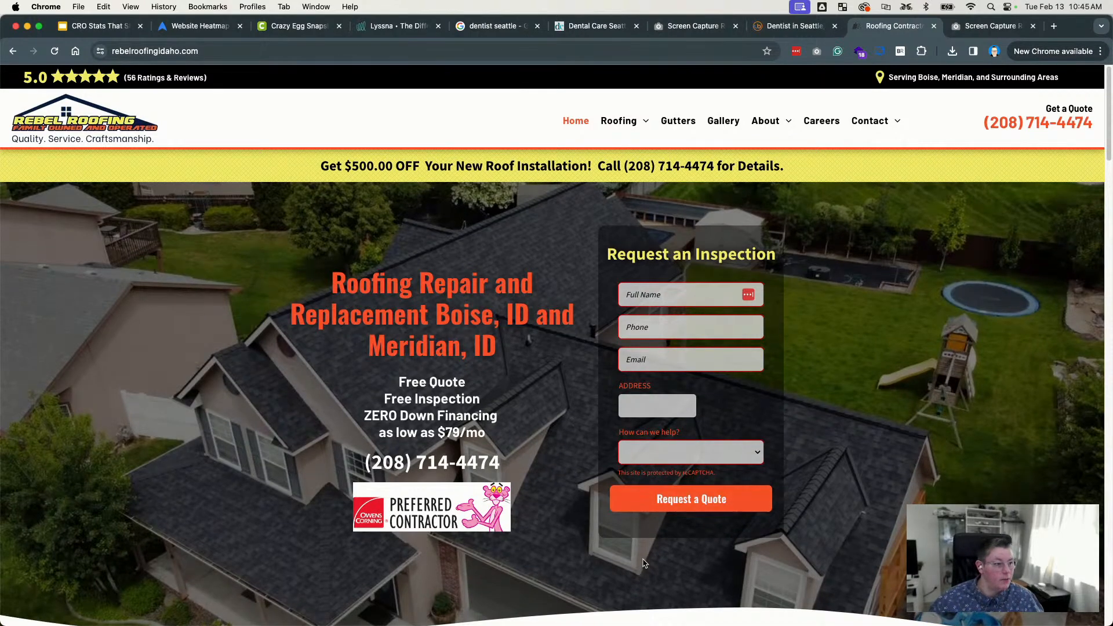
drag(264, 274, 528, 527)
click(540, 387)
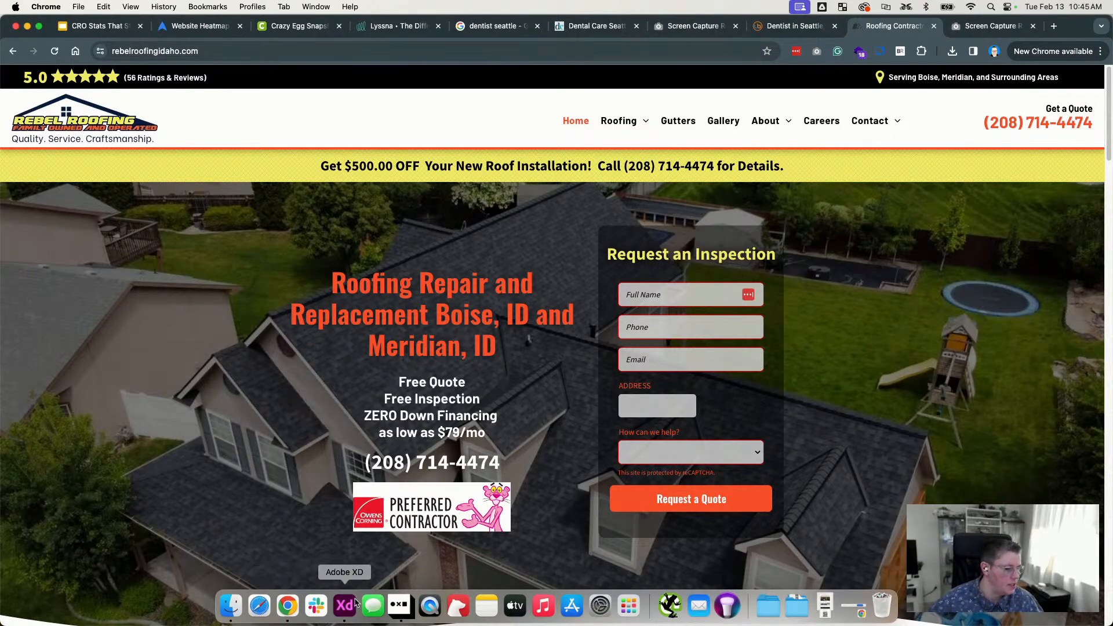
Step: Switch to Adobe XD and duplicate the PAY ONLINE, FORMS, CONTACT US link group onto the canvas above the Web 1920 – 2 artboard
click(345, 605)
scroll(602, 186, up, 5)
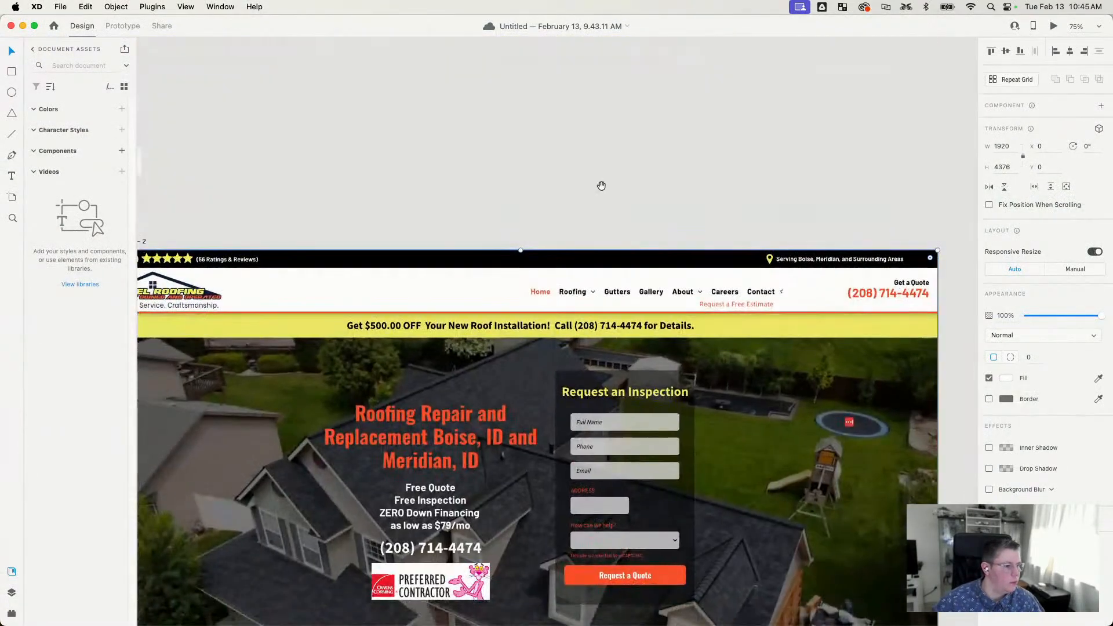
click(602, 186)
drag(496, 371, 676, 293)
drag(533, 224, 824, 330)
drag(360, 251, 902, 200)
click(576, 257)
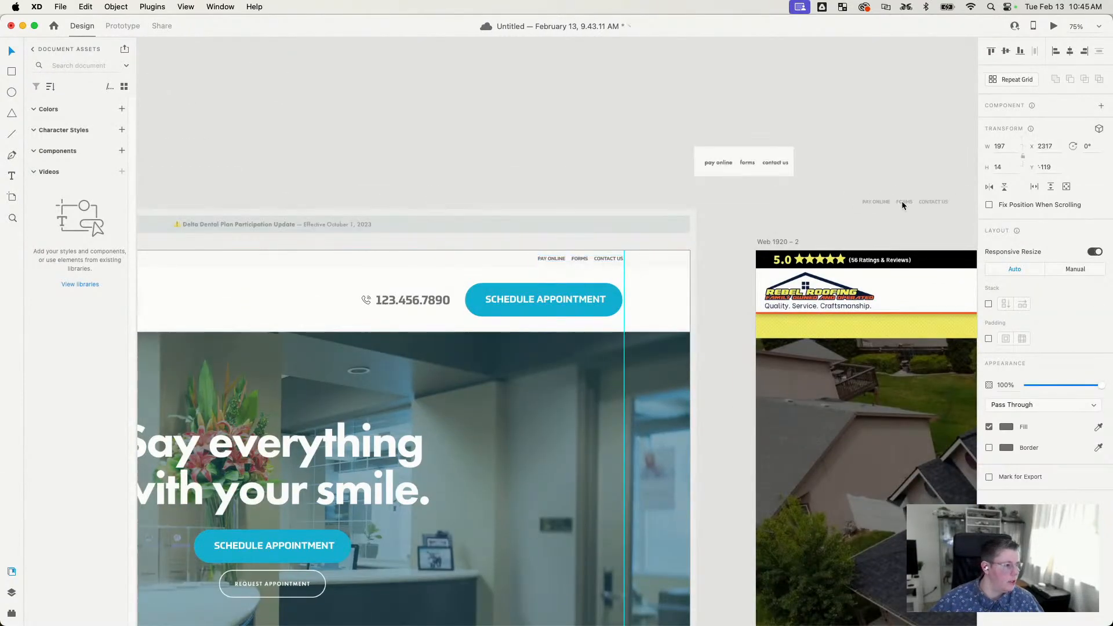
drag(911, 262, 275, 317)
key(super+z)
click(695, 219)
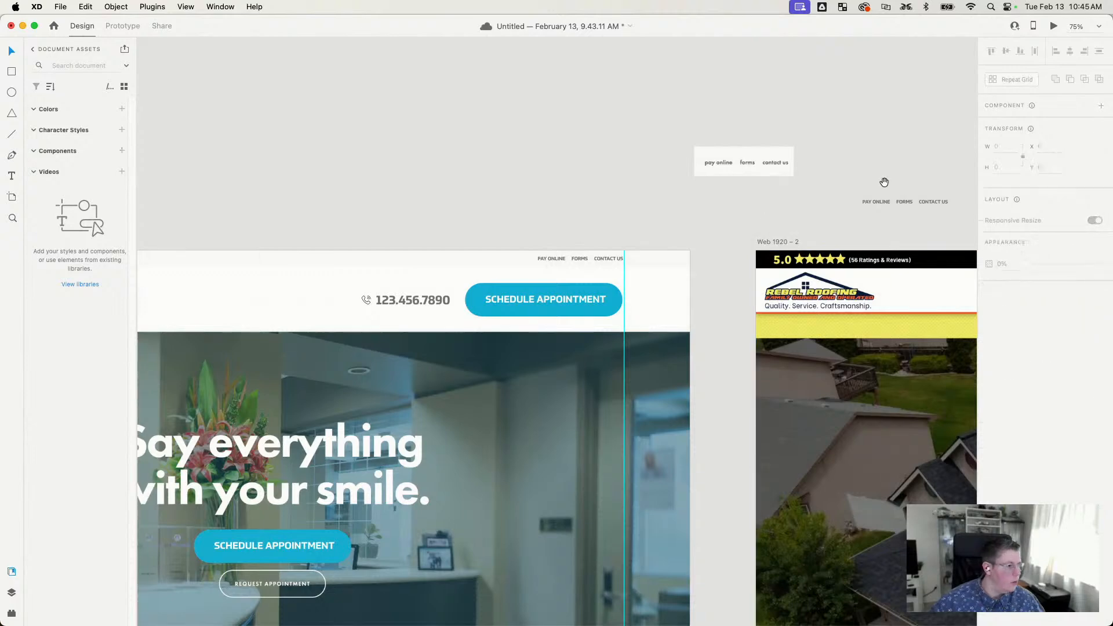
drag(884, 182, 613, 246)
click(436, 259)
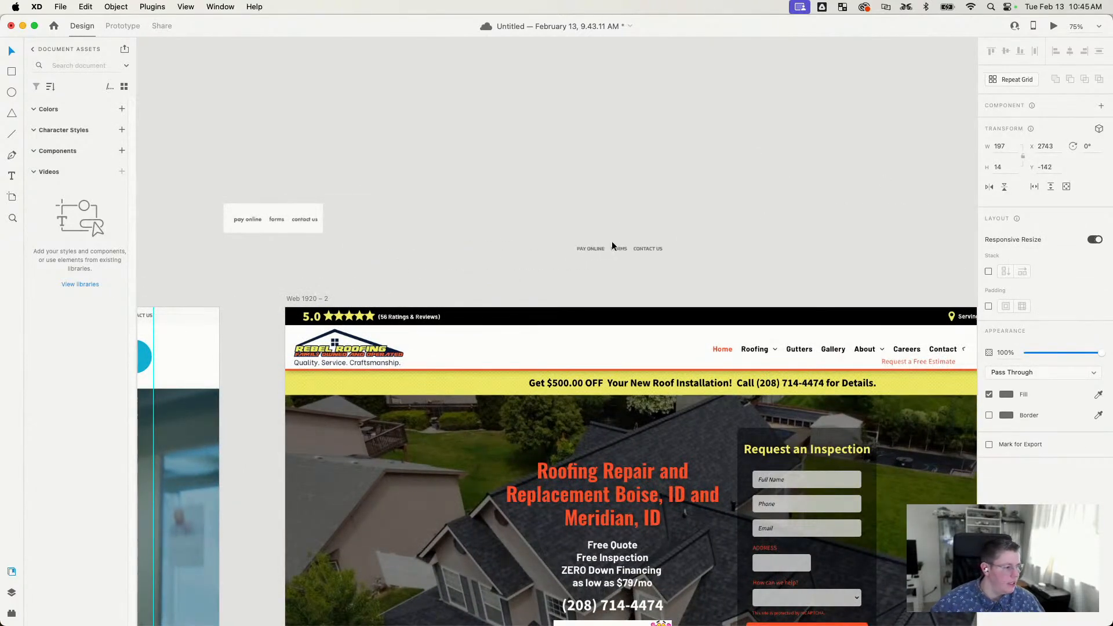
Step: Ungroup the copied links above the roofing artboard and change the PAY ONLINE text to SERVICES
key(super+shift+g)
click(784, 200)
key(super+equal)
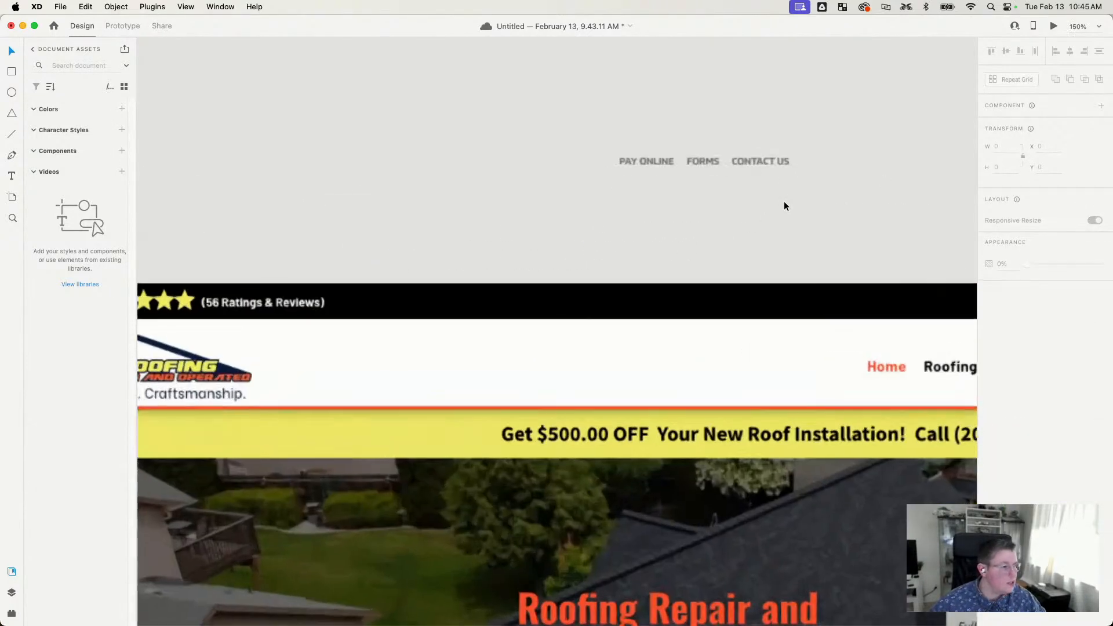
drag(773, 250, 457, 344)
double_click(313, 253)
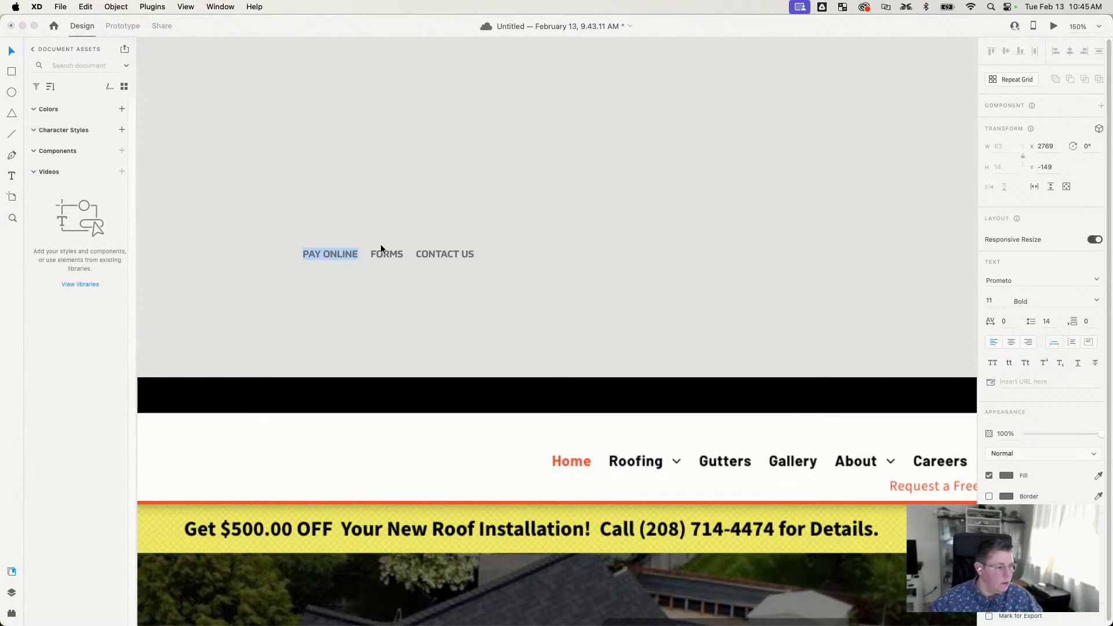
text(SERVICES)
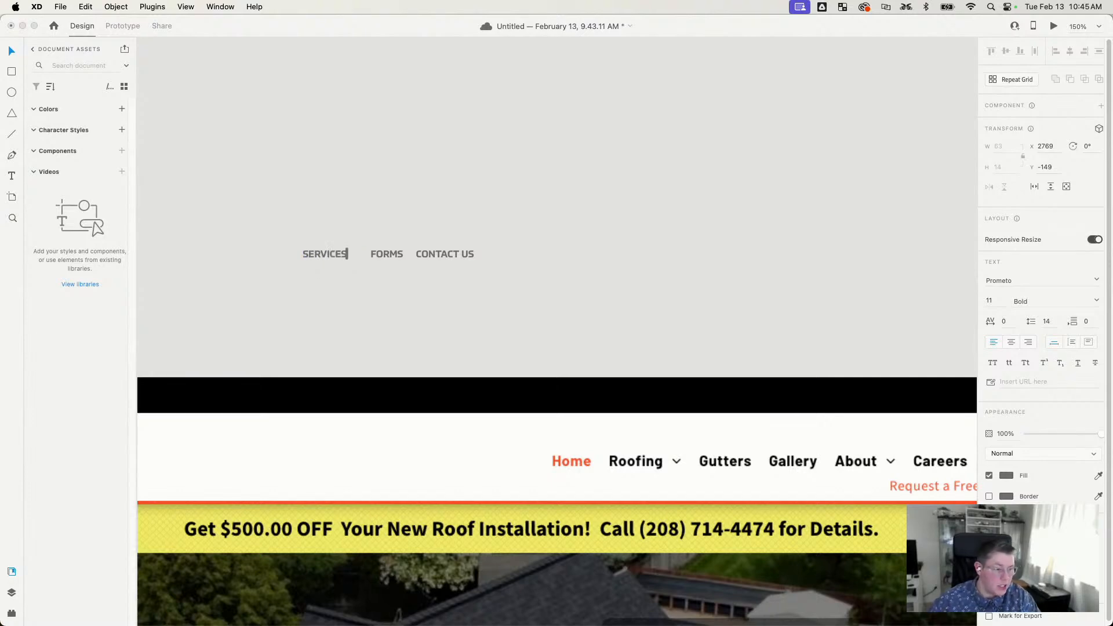
key(Escape)
Step: Change the FORMS link to MATERIALS and line up MATERIALS and CONTACT US beside SERVICES with equal 37 px gaps
drag(386, 254, 467, 204)
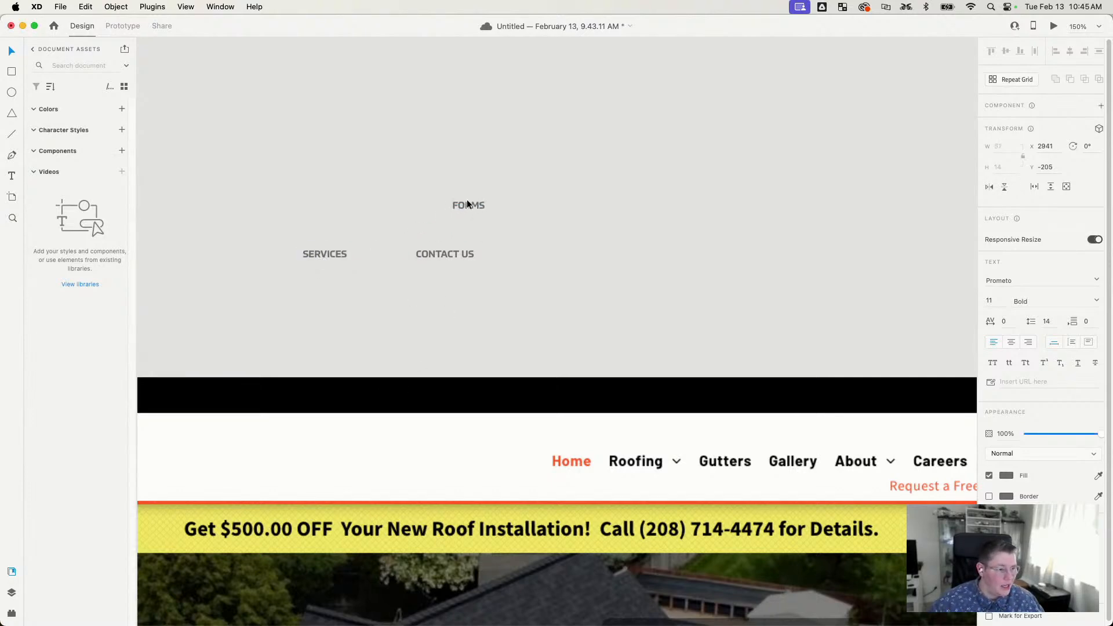
drag(449, 248, 644, 262)
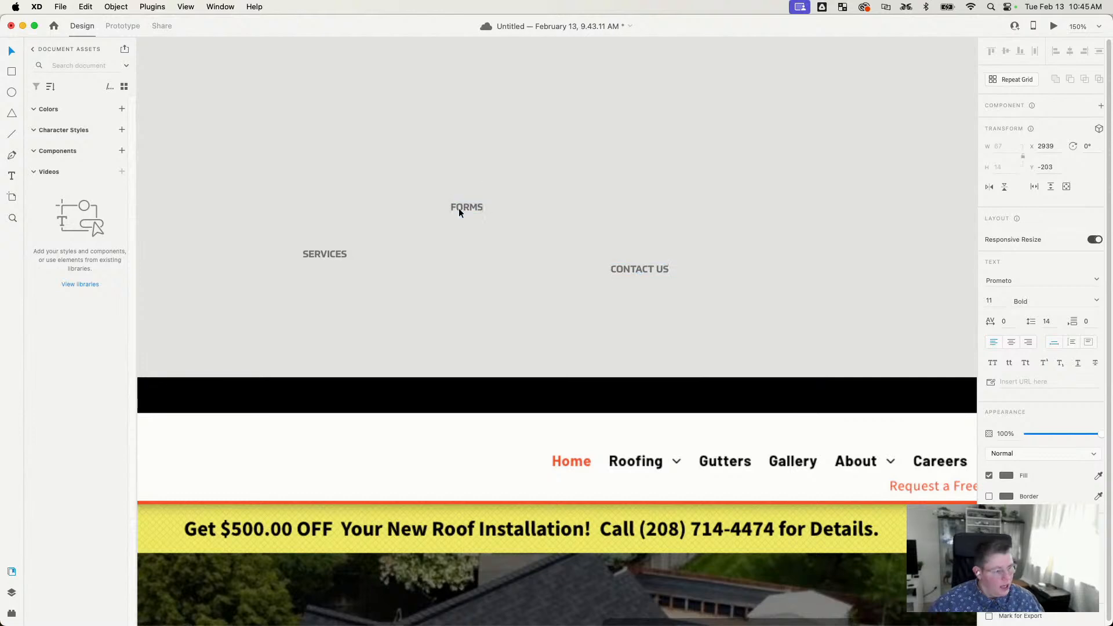
drag(457, 208, 394, 249)
double_click(394, 251)
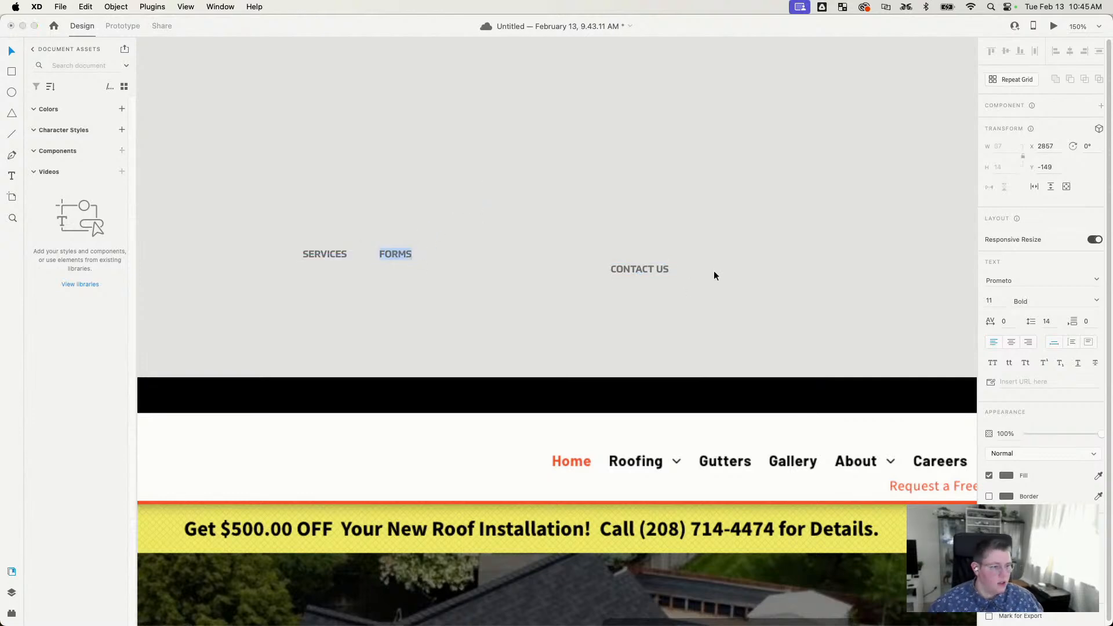
text(MATERIALS)
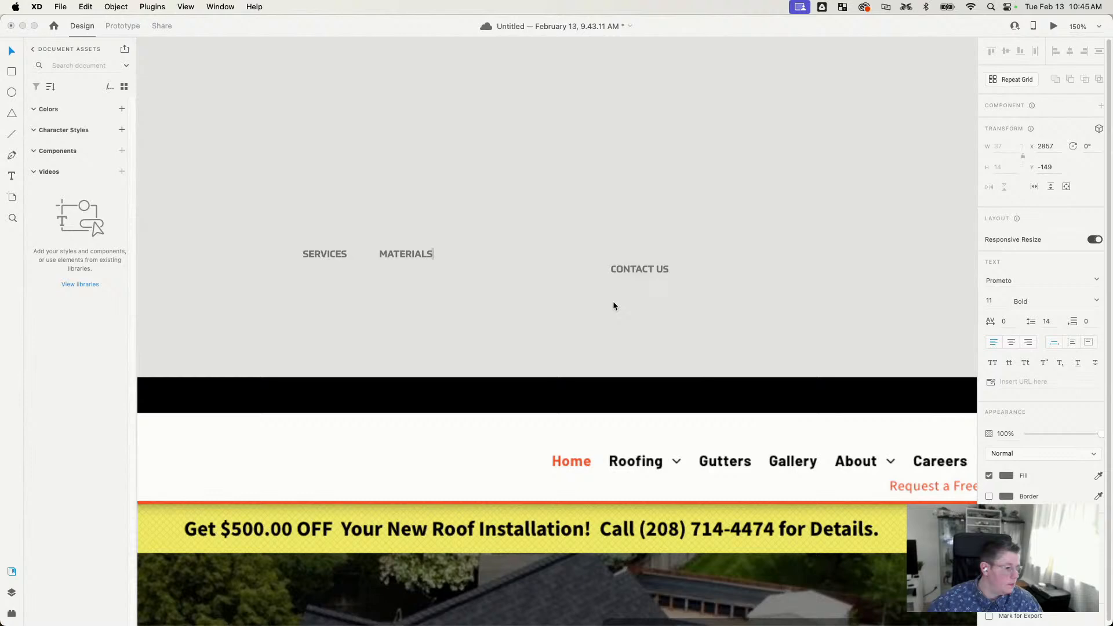
key(Escape)
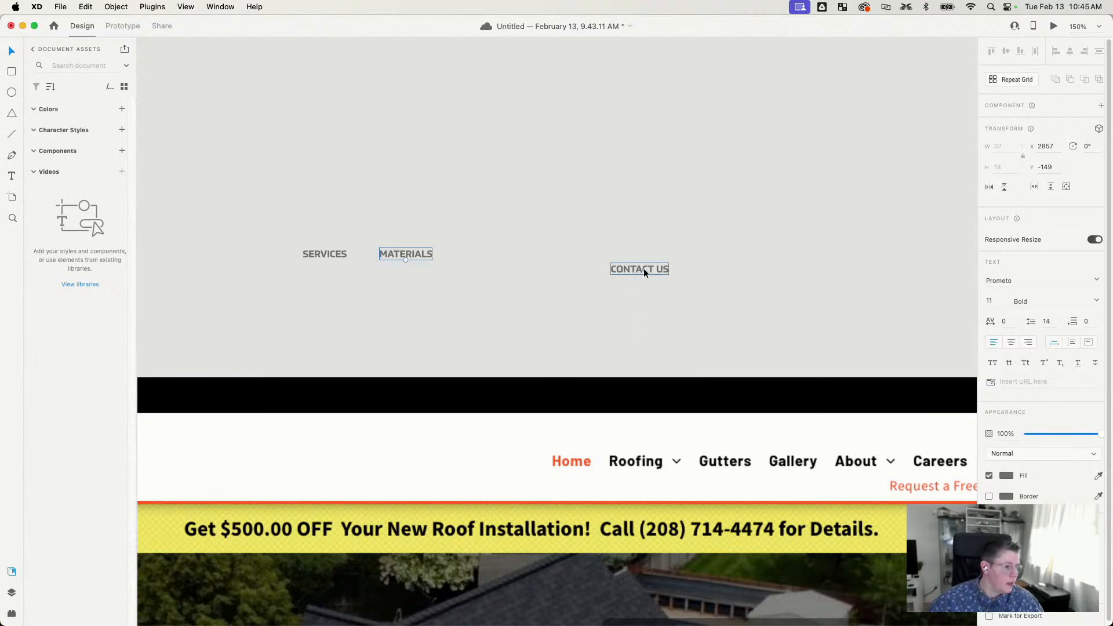
drag(643, 269, 498, 255)
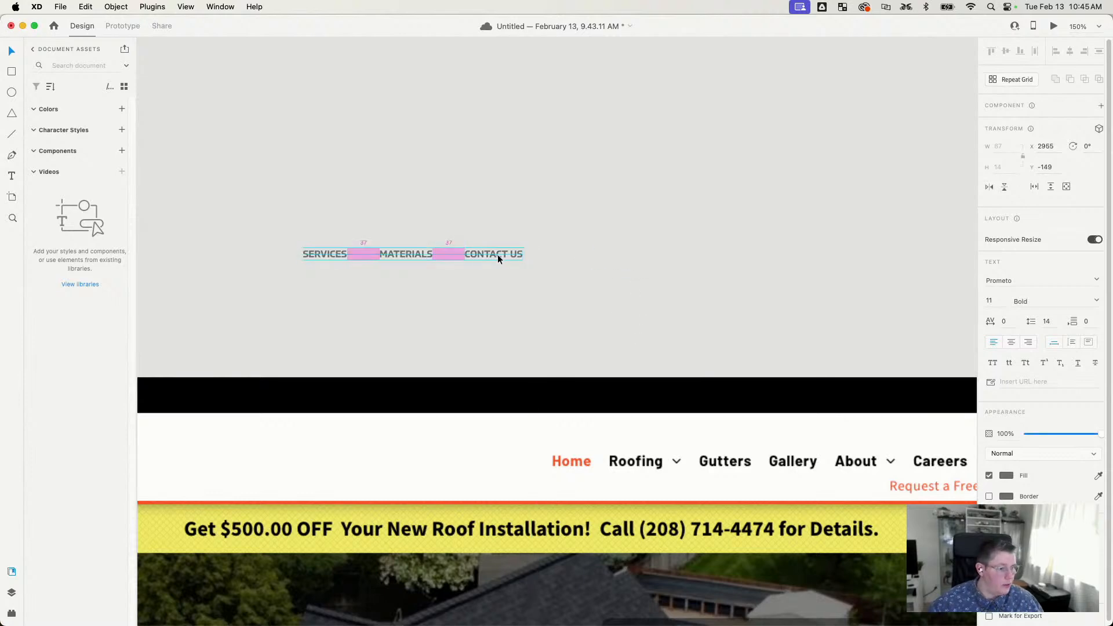
Step: Change the CONTACT US link above the roofing artboard to WORK
double_click(497, 255)
text(GA)
key(BackSpace)
key(BackSpace)
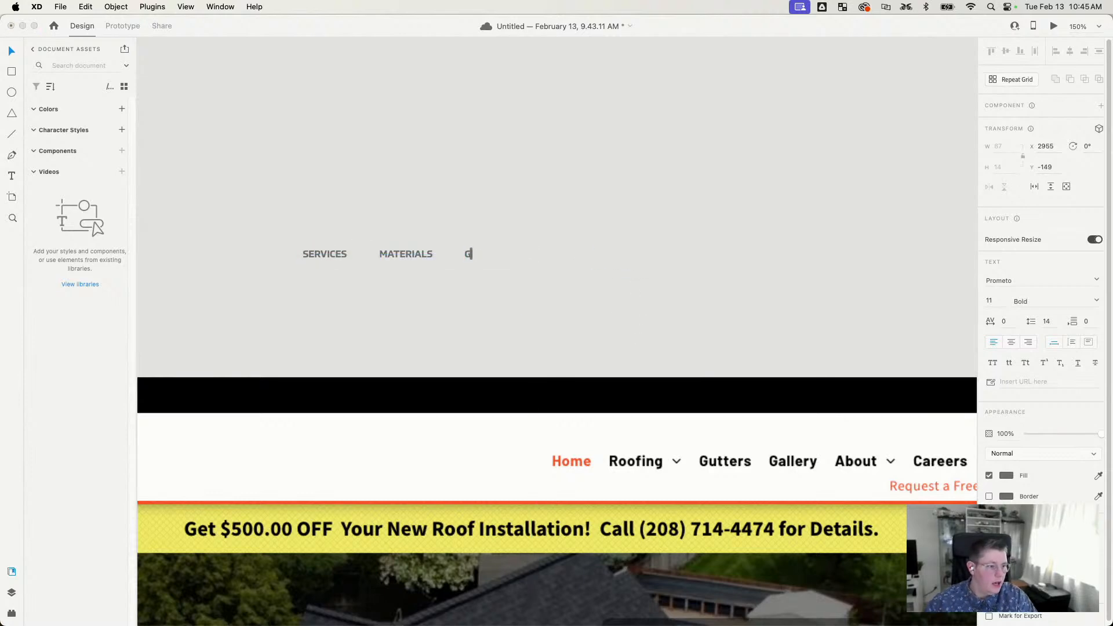
text(WORK)
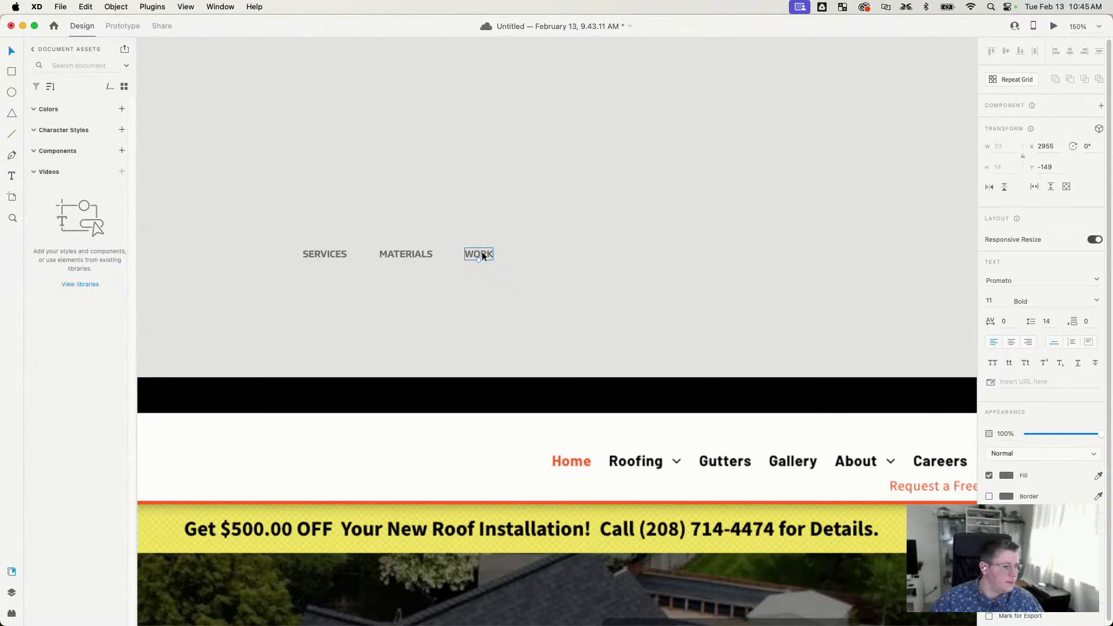
Step: Duplicate the WORK link beside itself, matching the spacing of the other links, and change the copy's text to ABOUT
drag(482, 255, 543, 256)
double_click(542, 255)
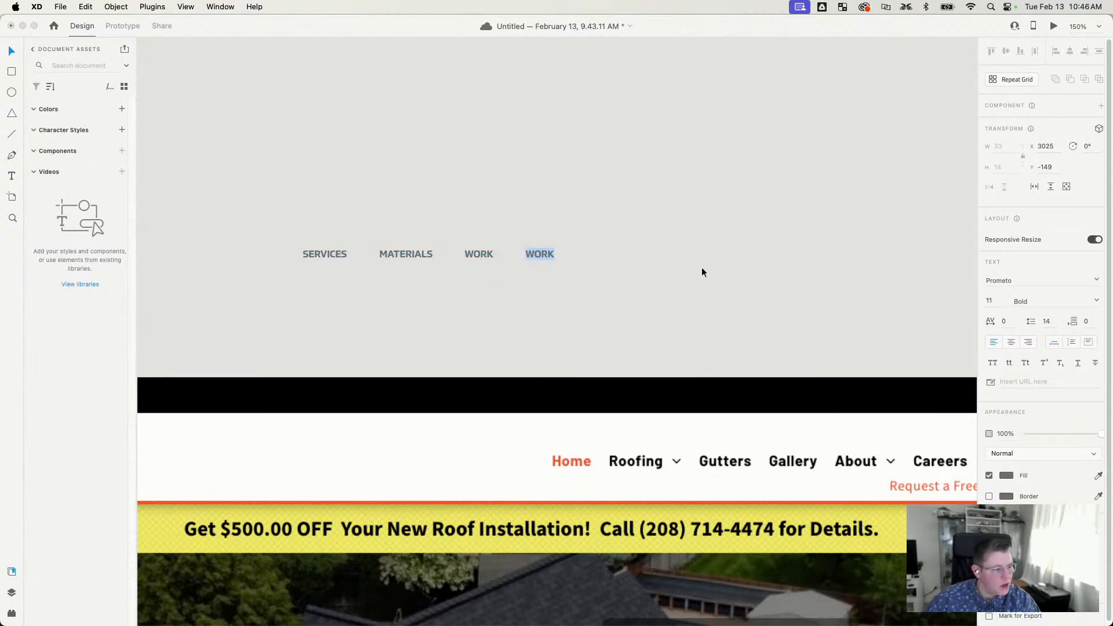
text(About)
key(BackSpace)
key(BackSpace)
key(BackSpace)
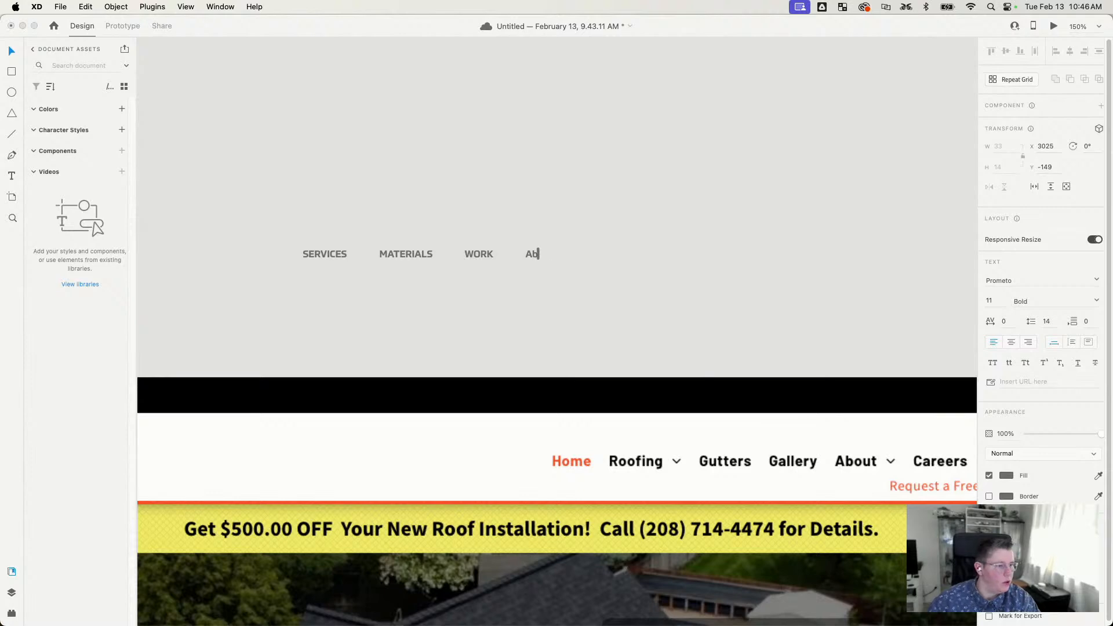
text(OUT)
key(Escape)
click(715, 302)
Step: Copy the white header background rectangle from the dental artboard and paste it onto the Web 1920 – 2 artboard
drag(669, 273, 144, 196)
drag(408, 242, 782, 235)
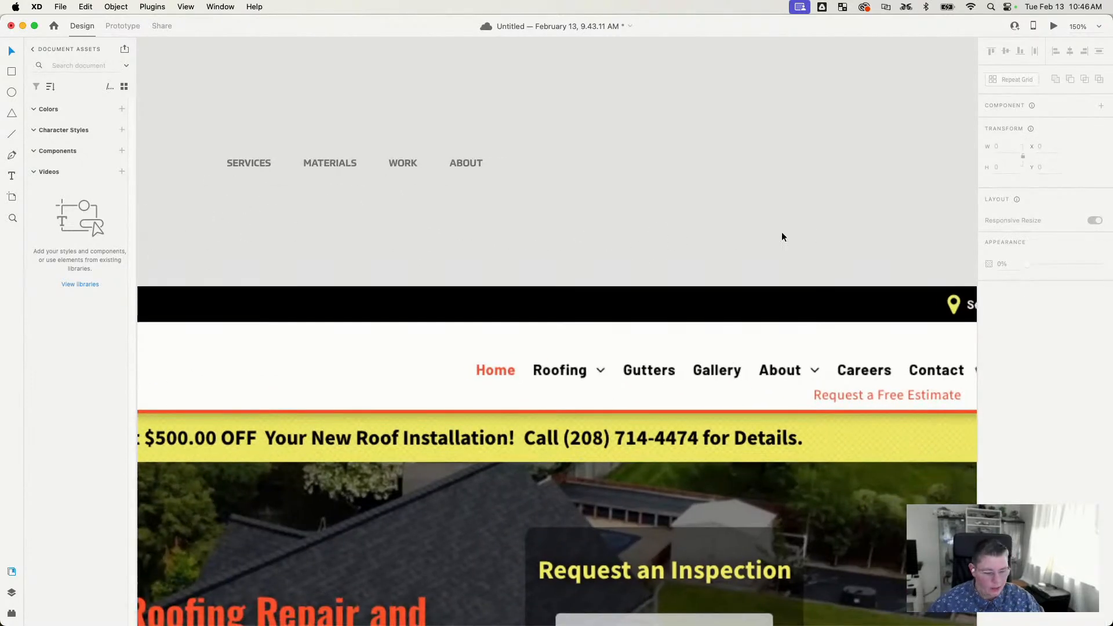
key(super+minus)
drag(288, 361, 884, 330)
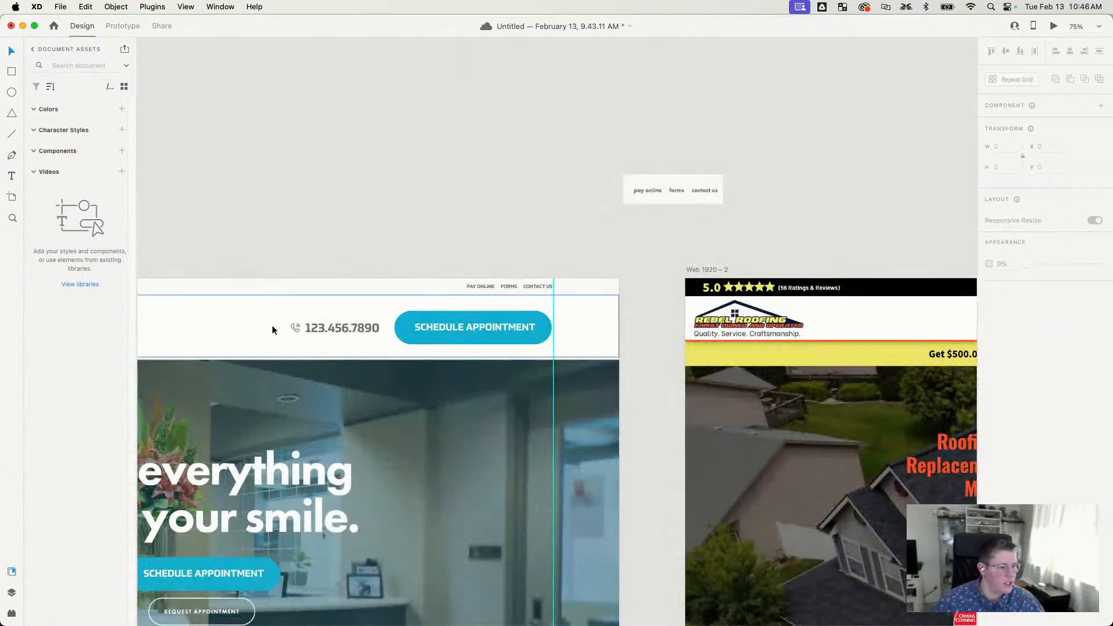
super+click(273, 326)
key(super+c)
drag(600, 334, 68, 355)
click(499, 323)
key(super+v)
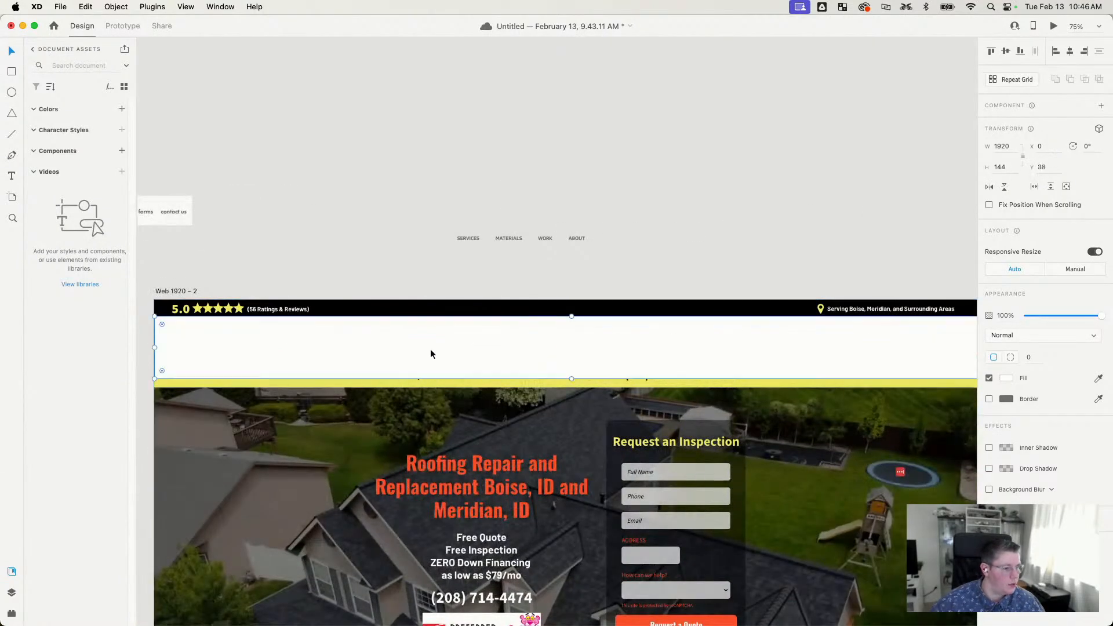
Step: Resize the white rectangle to about 1190 × 94 at X 711, Y 44, covering the old navigation links and Get a Quote number
drag(441, 344, 536, 347)
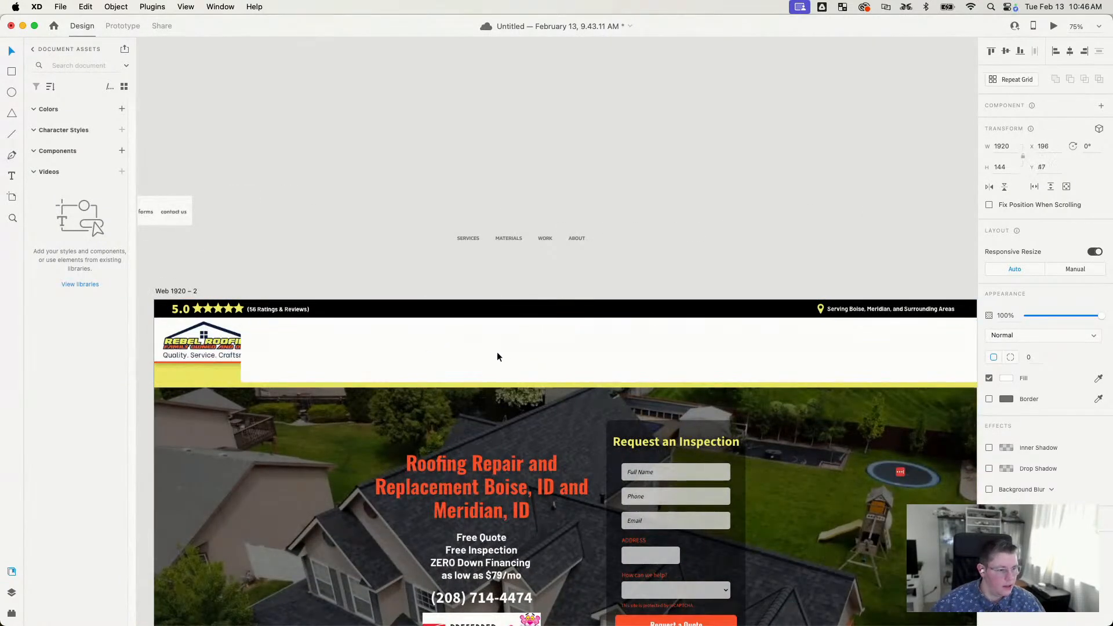
drag(250, 381, 463, 355)
drag(584, 373, 173, 392)
drag(670, 356, 461, 355)
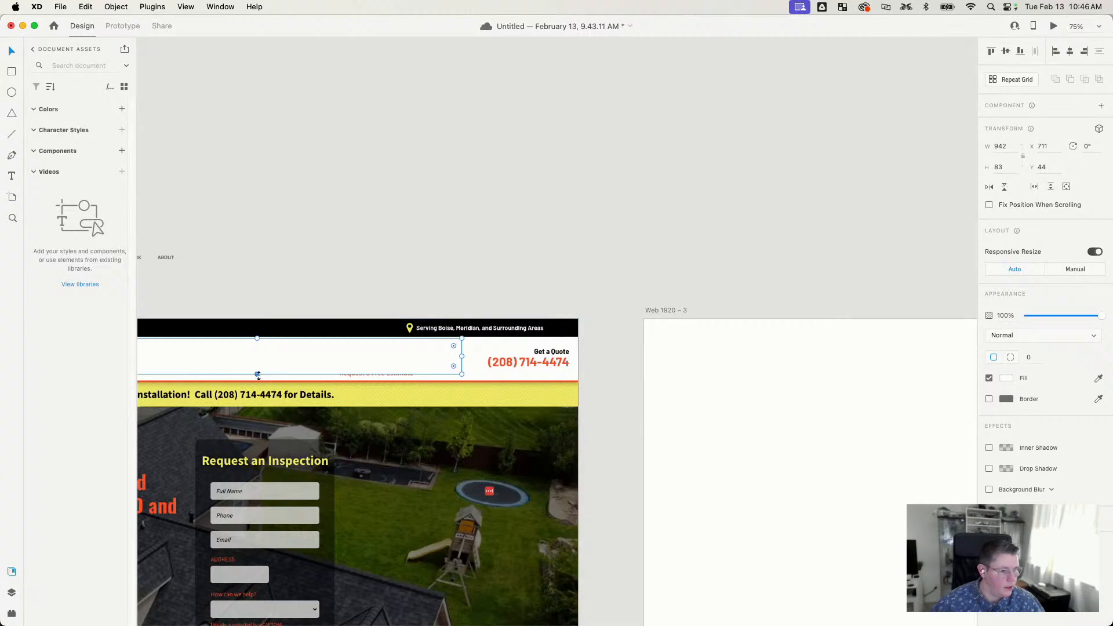
drag(257, 376, 257, 381)
drag(462, 358, 570, 356)
click(472, 217)
Step: Group the SERVICES, MATERIALS, WORK and ABOUT links and place the group on the roofing header's white area
drag(295, 246, 542, 222)
drag(265, 203, 496, 267)
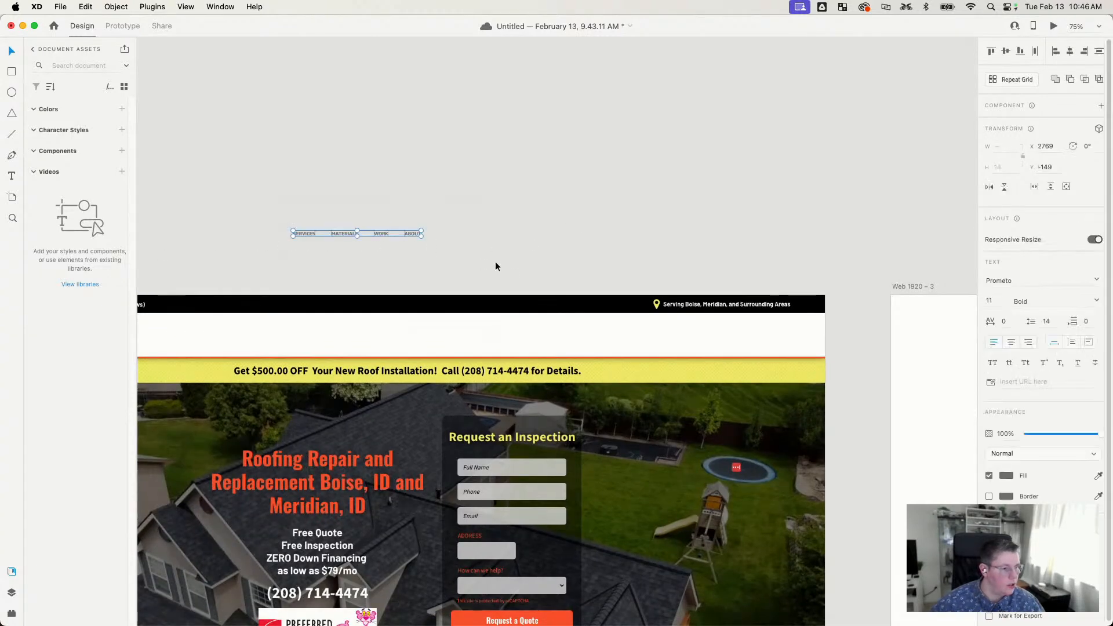
key(super+g)
drag(344, 235, 405, 343)
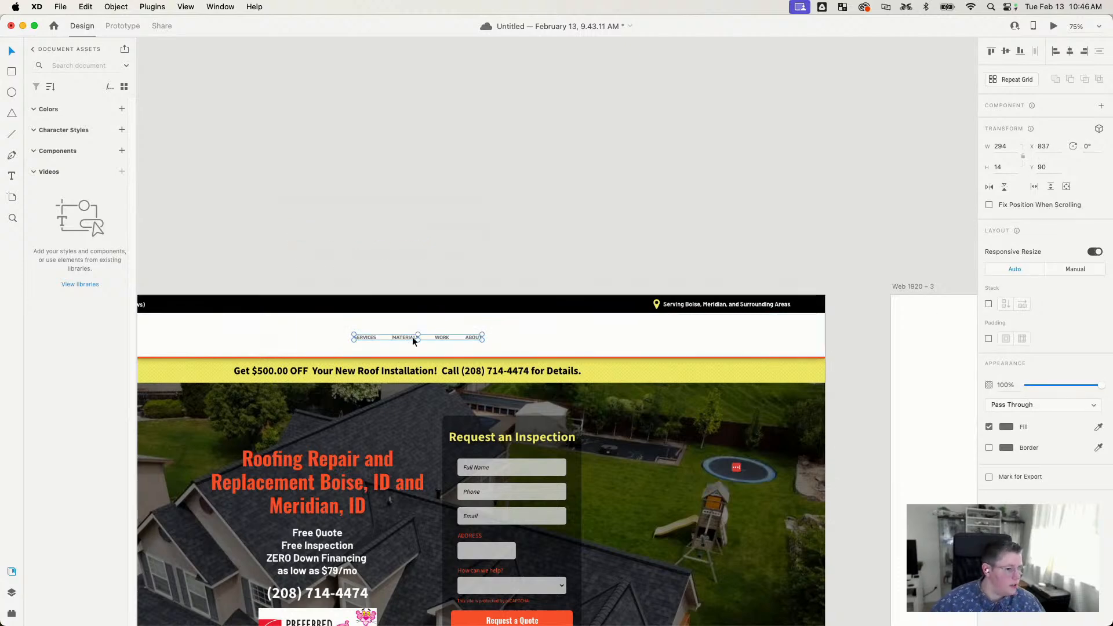
Step: Set the font size of the four grouped navigation links to 17
double_click(407, 342)
mouse_move(344, 251)
mouse_down()
mouse_move(427, 323)
mouse_move(811, 355)
mouse_up()
click(988, 322)
key(shift+Up)
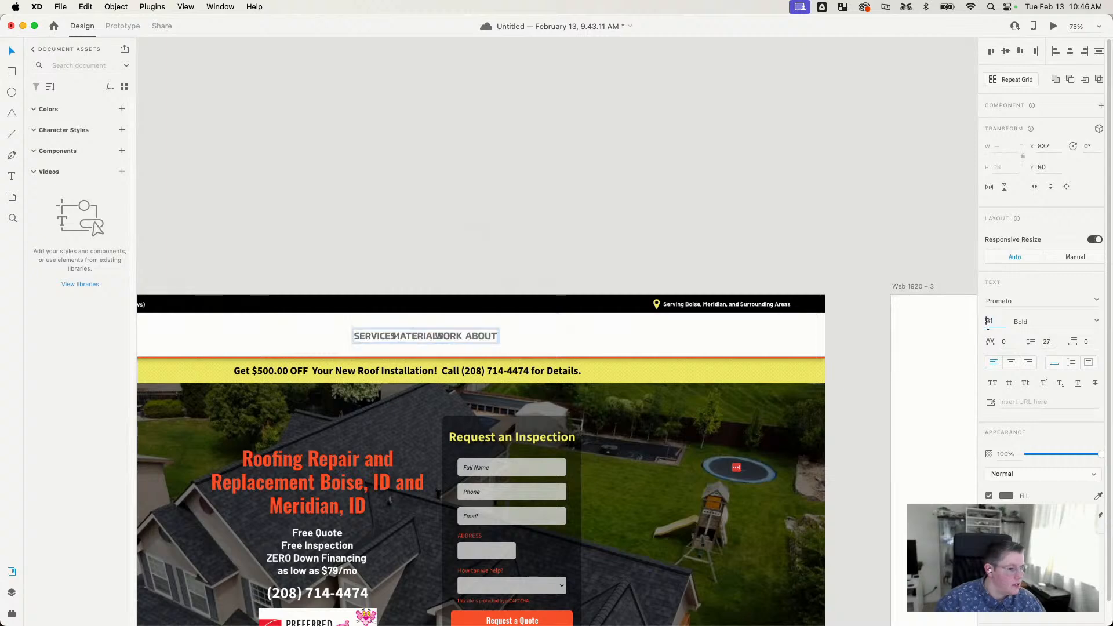
key(shift+Down)
key(shift+Up)
key(Down)
key(Down)
key(Down)
key(Down)
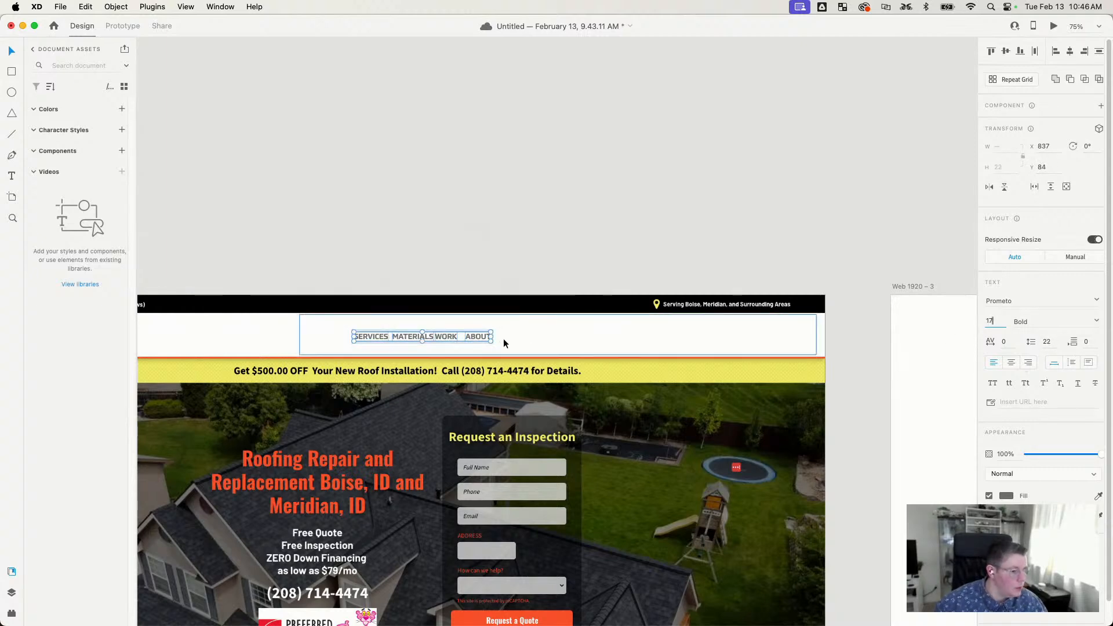
Step: Spread the navigation links further apart and distribute them horizontally with equal gaps
click(487, 337)
drag(490, 329, 548, 335)
double_click(532, 336)
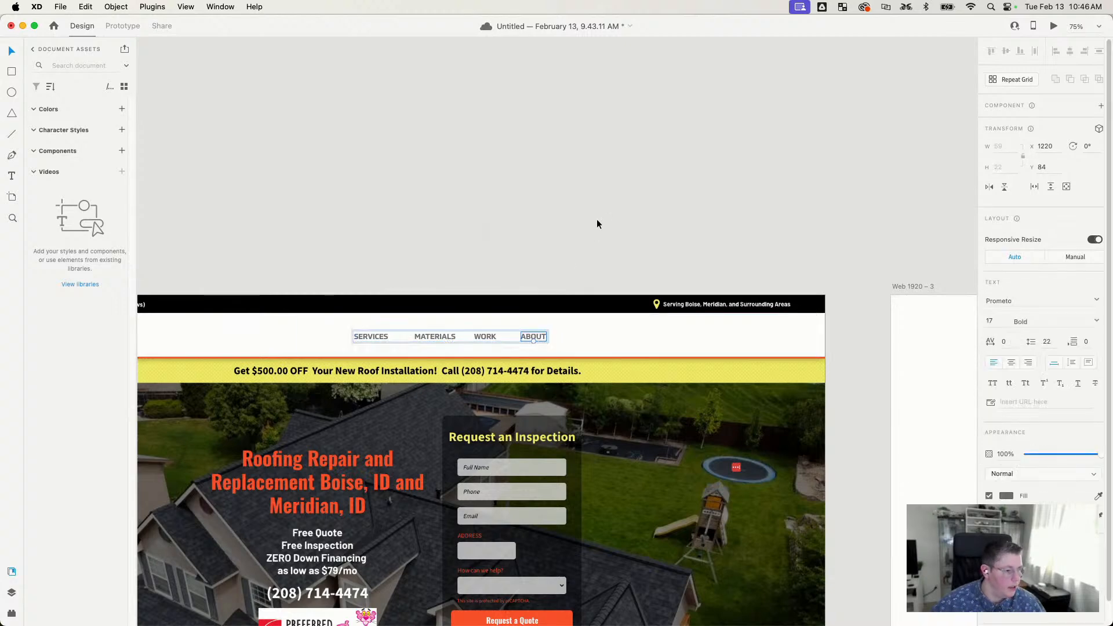
drag(602, 216, 262, 382)
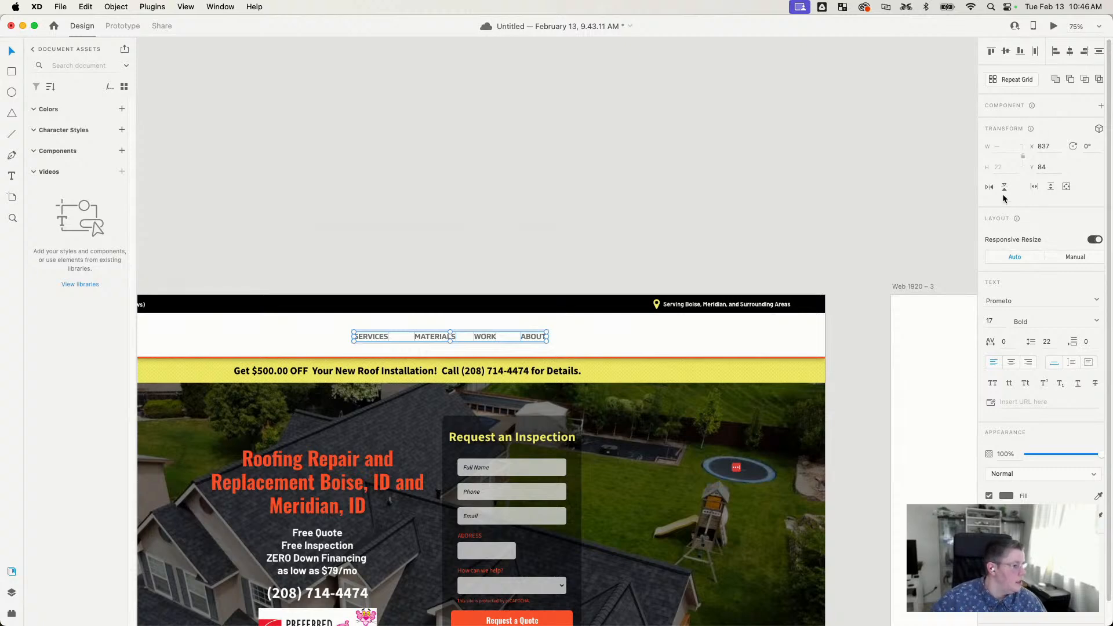
click(1037, 53)
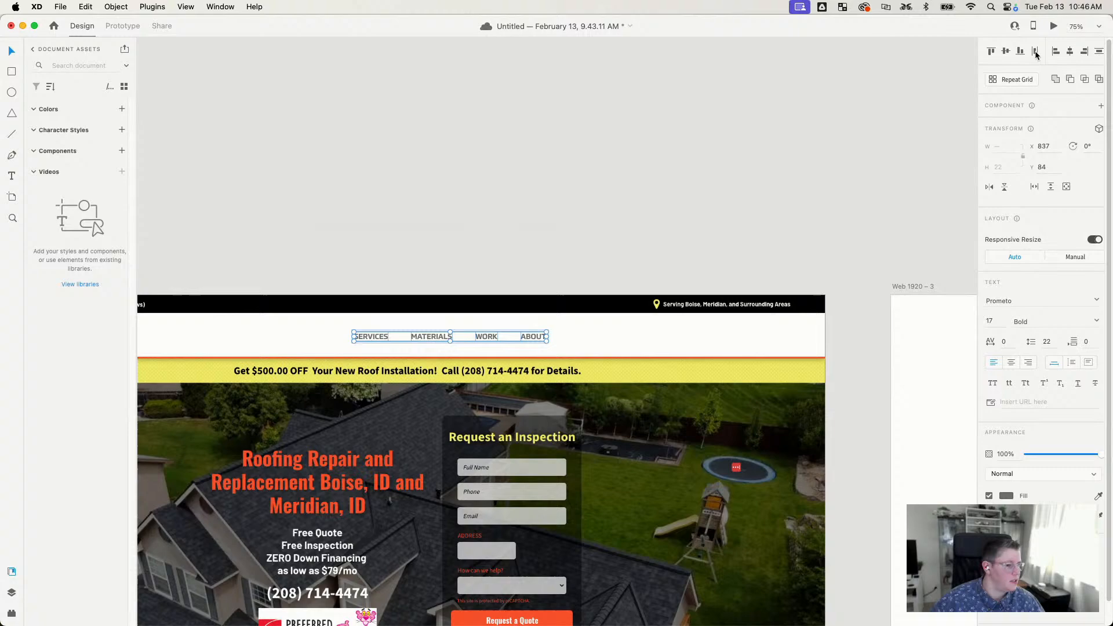
click(451, 148)
click(442, 336)
Step: Copy the dental header's SCHEDULE APPOINTMENT button into the roofing header and fill it with the orange sampled from the Request a Quote button
drag(467, 259, 1014, 209)
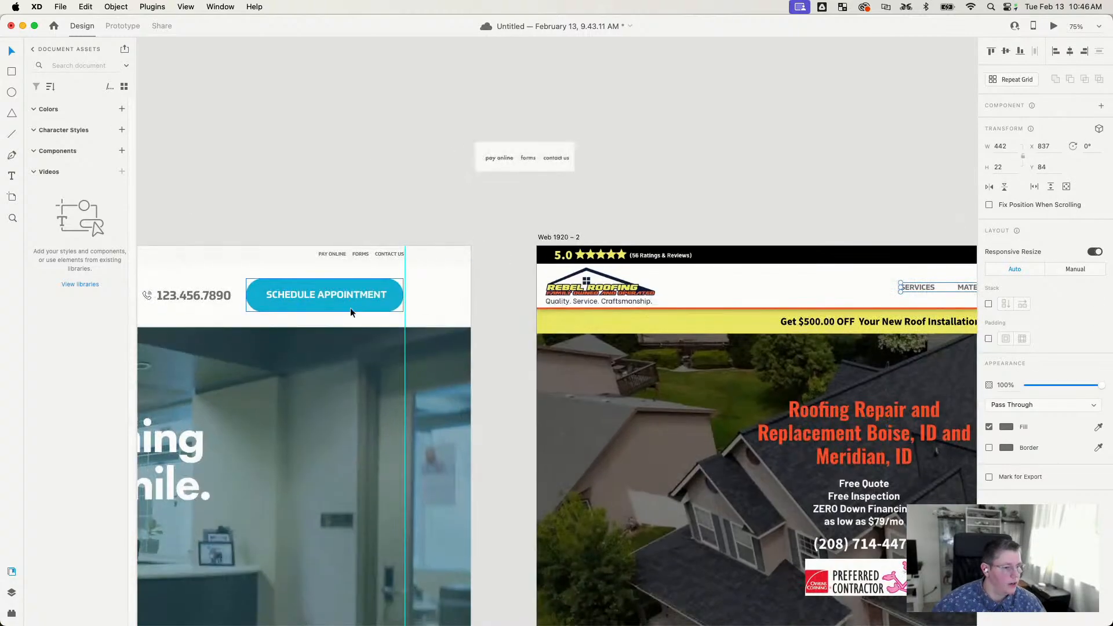
click(320, 297)
drag(320, 297, 842, 201)
drag(860, 213, 636, 321)
double_click(698, 329)
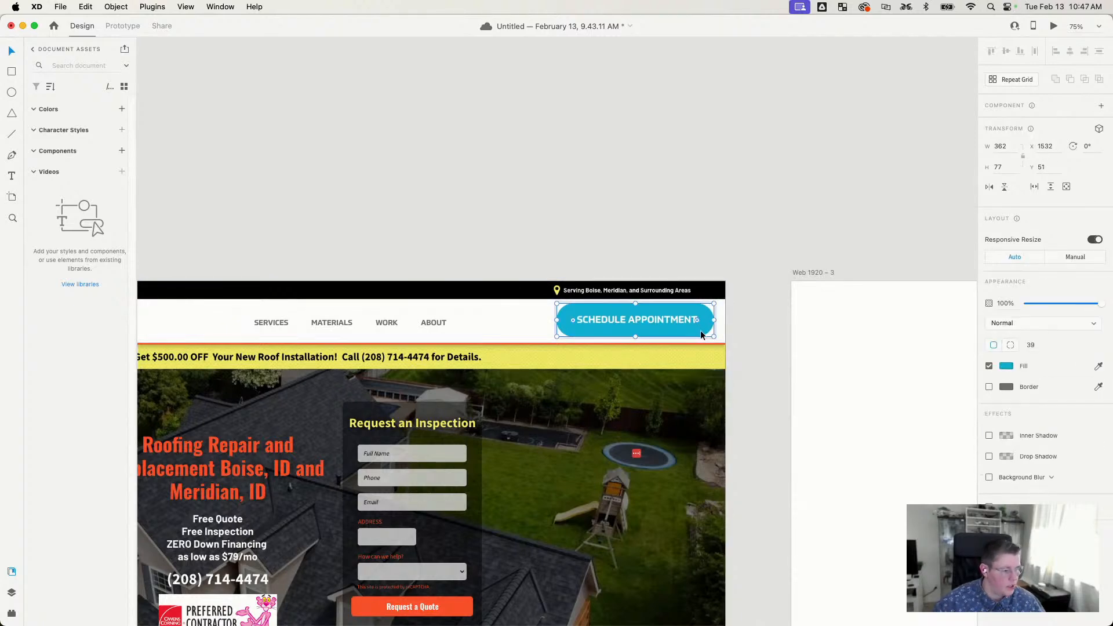
click(456, 606)
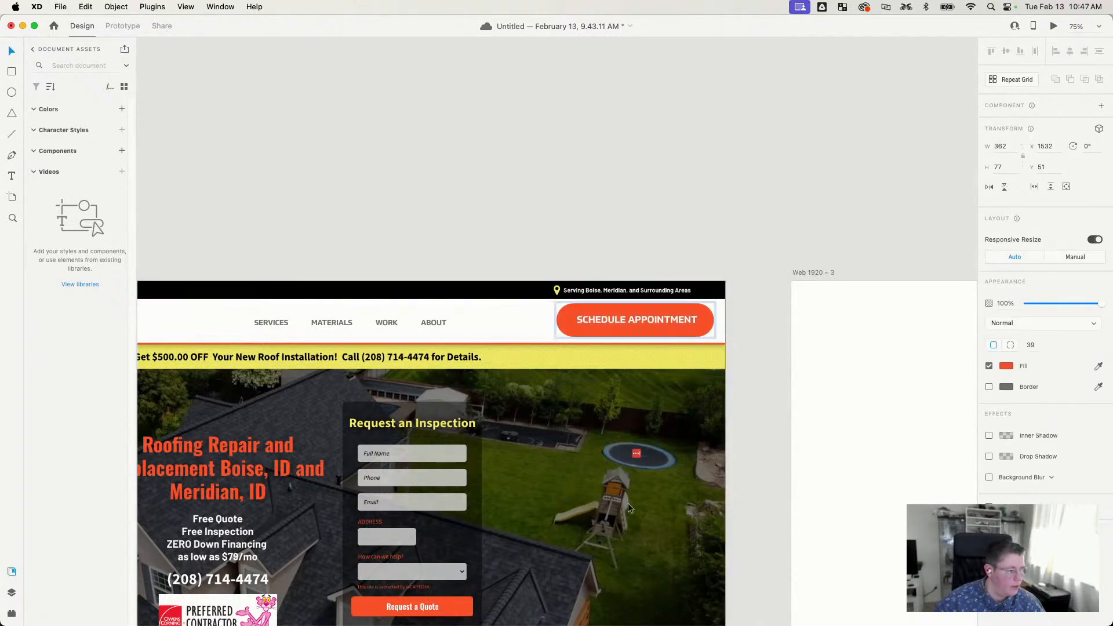
click(624, 212)
Step: Change the copied header button's text to REQUEST QUOTE
double_click(654, 317)
double_click(653, 317)
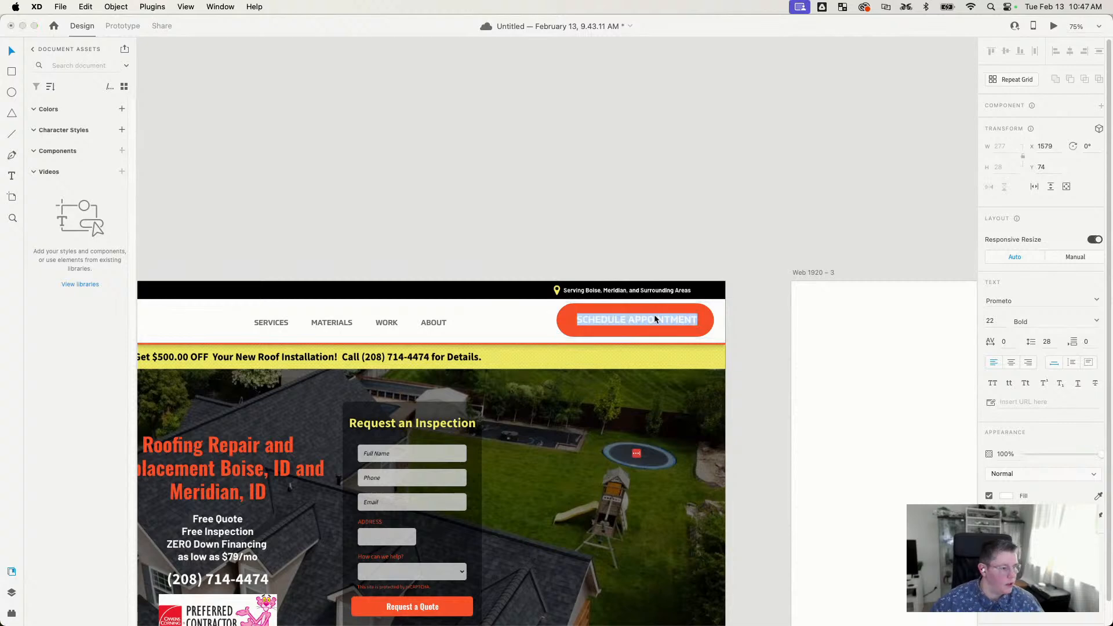
text(REQUEST U)
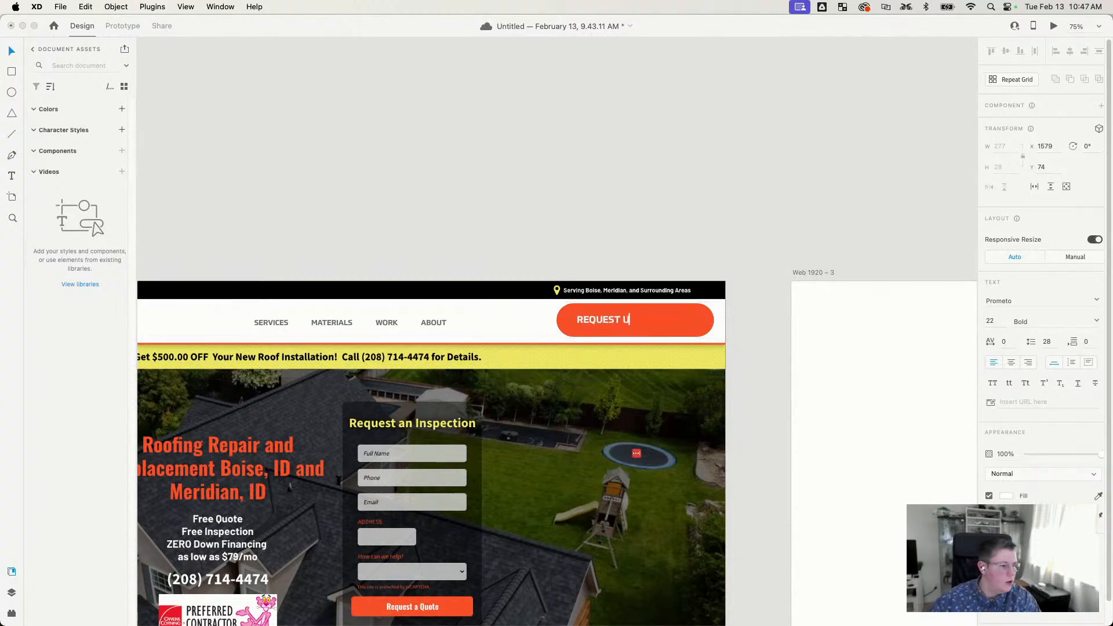
key(BackSpace)
text(YOUR)
key(BackSpace)
key(BackSpace)
key(BackSpace)
key(BackSpace)
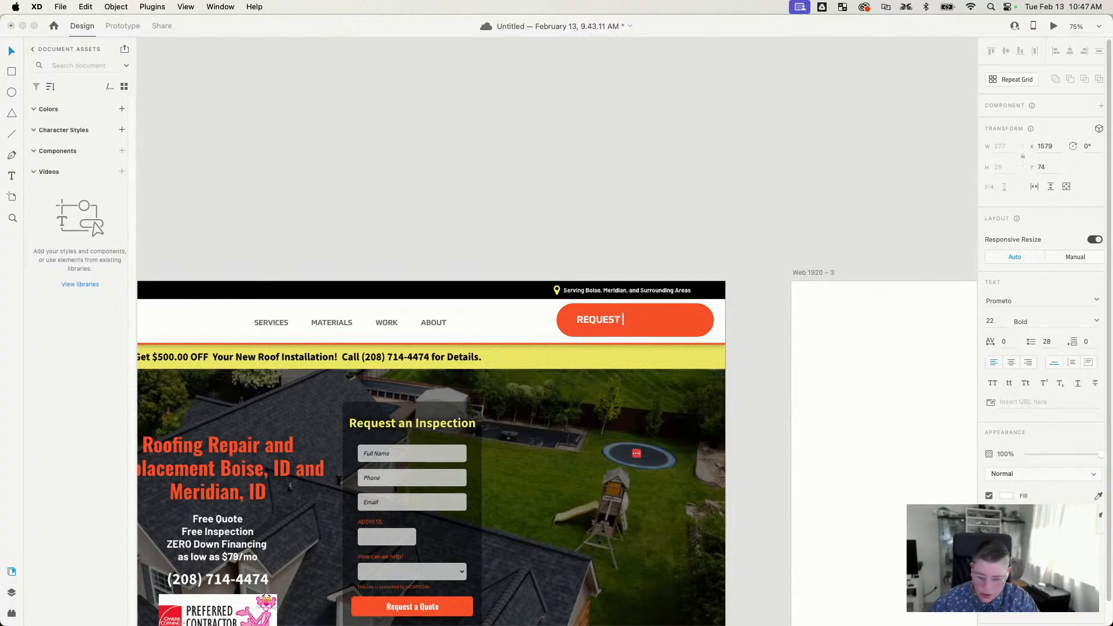
text(QUOTE)
click(690, 175)
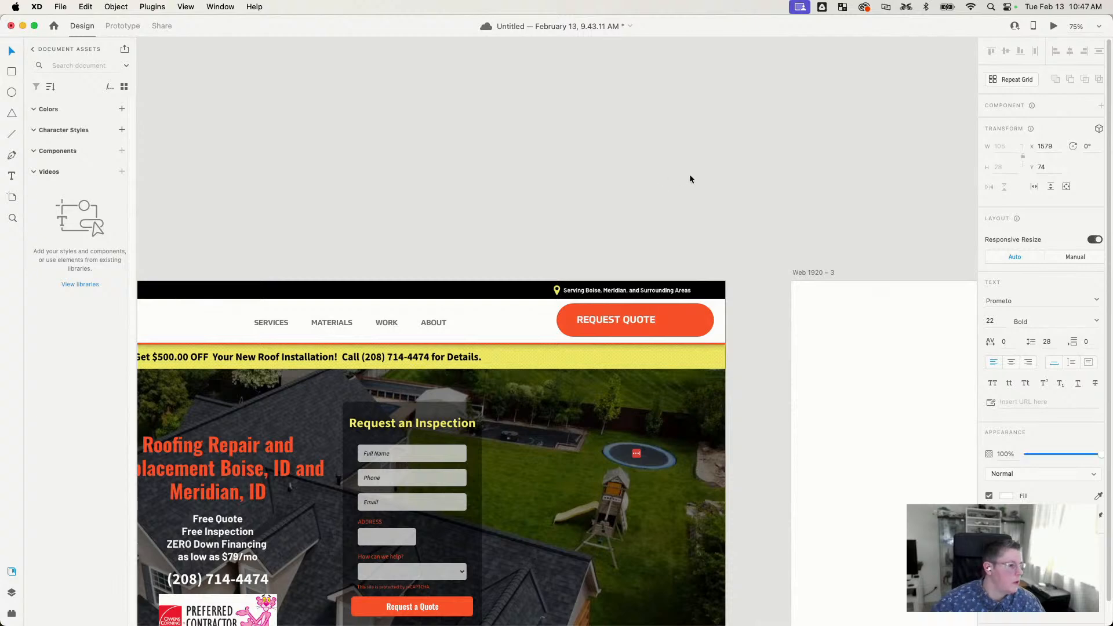
Step: Shrink the REQUEST QUOTE button to about 276 × 54 around its label and place it at the header's right end
click(694, 313)
drag(713, 304, 627, 327)
click(620, 321)
click(697, 328)
key(super+z)
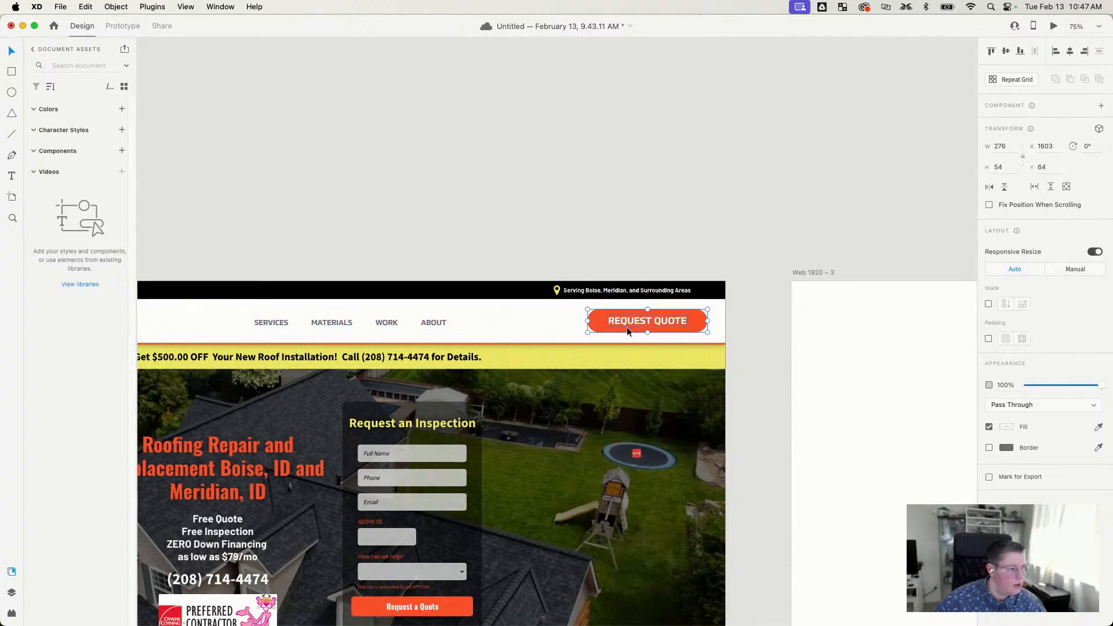
double_click(653, 323)
click(661, 198)
Step: Duplicate the REQUEST QUOTE label to the left of the button and colour the copy with the button's orange
click(554, 320)
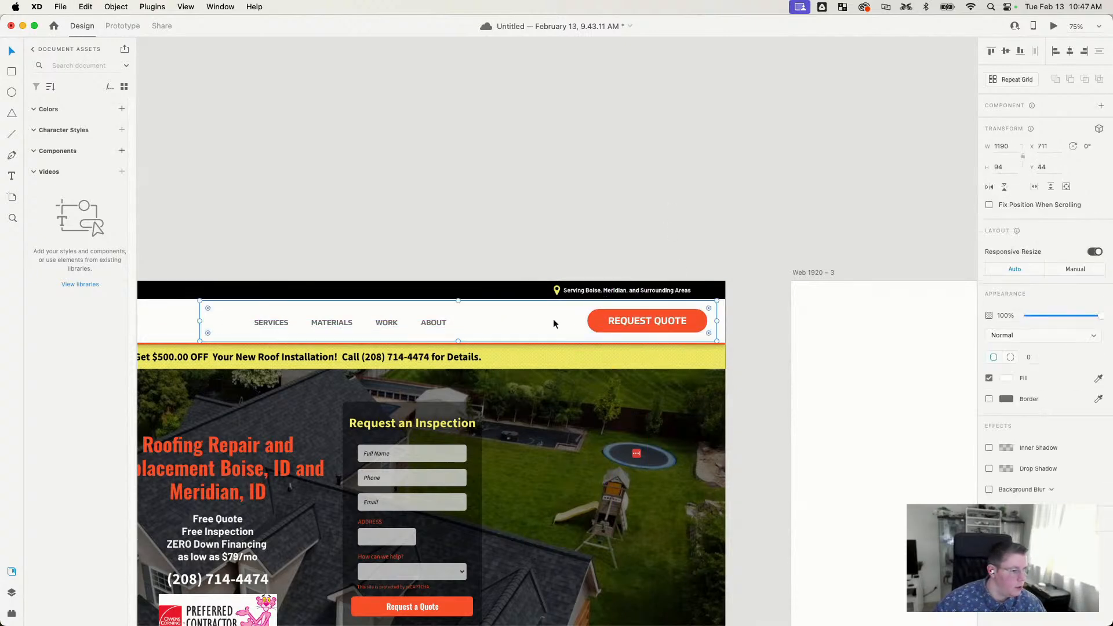
drag(636, 323, 526, 324)
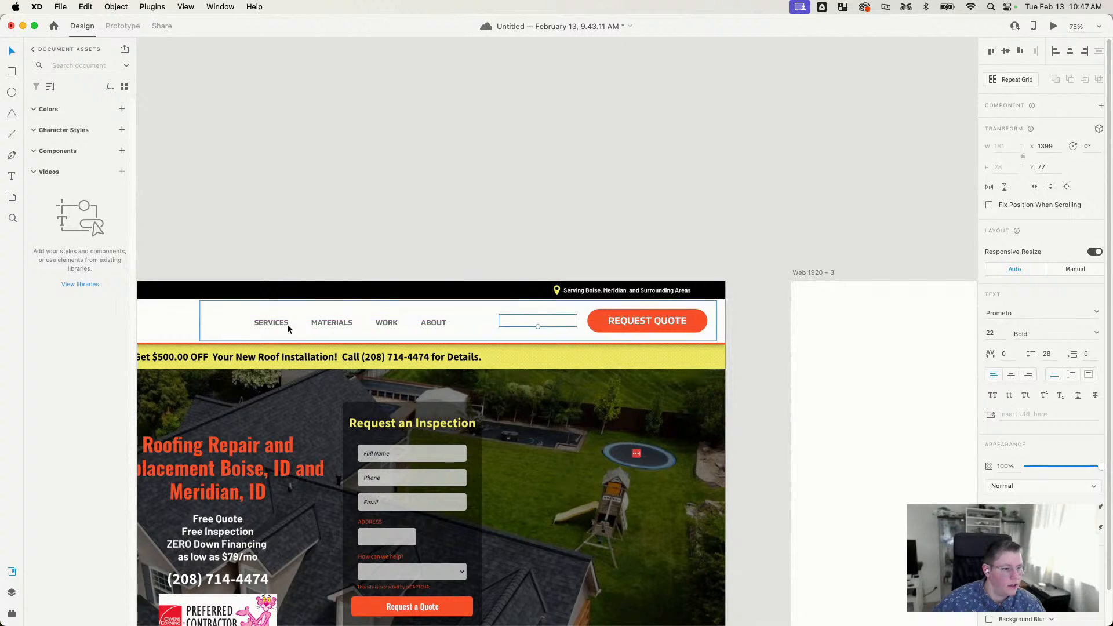
key(i)
click(688, 322)
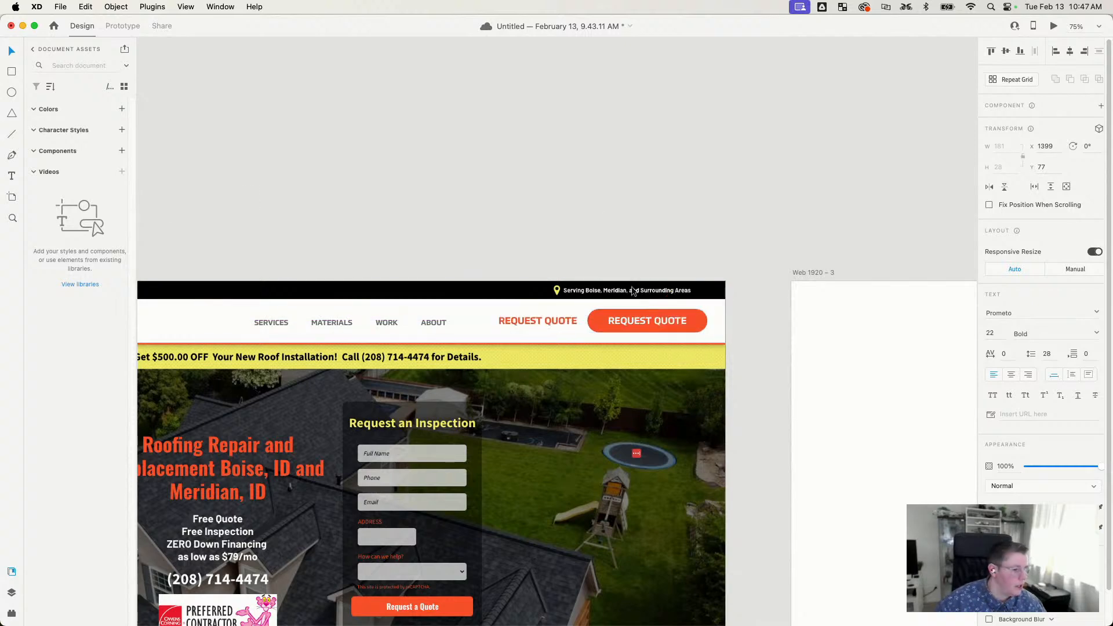
Step: Replace the orange label copy's text with the placeholder phone number and move it closer to the REQUEST QUOTE button
double_click(551, 321)
text(3)
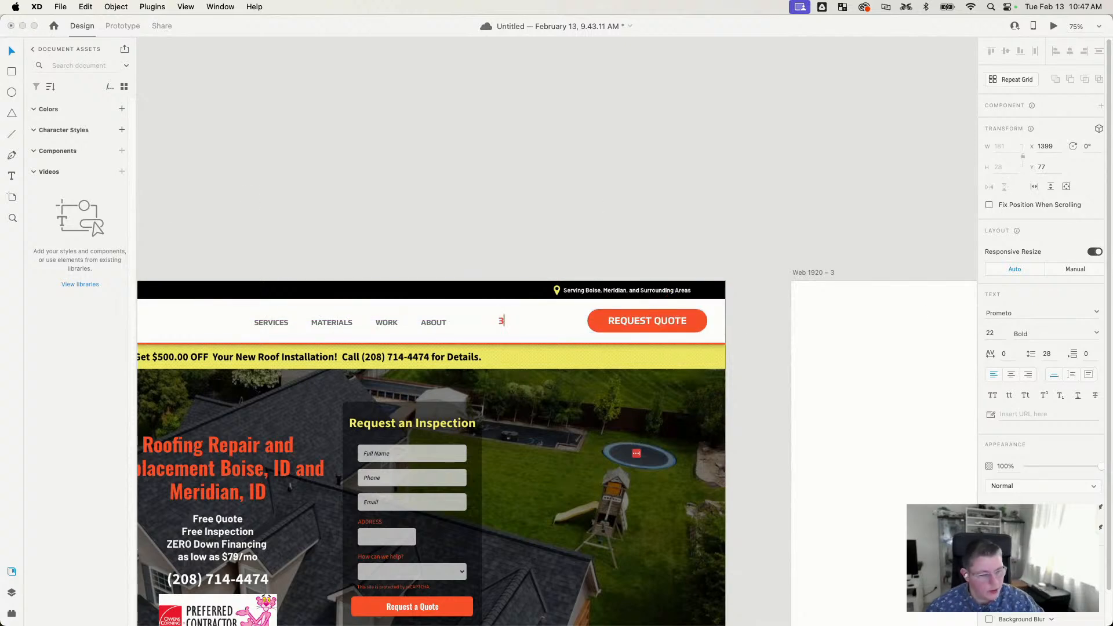
text(60.123.4560)
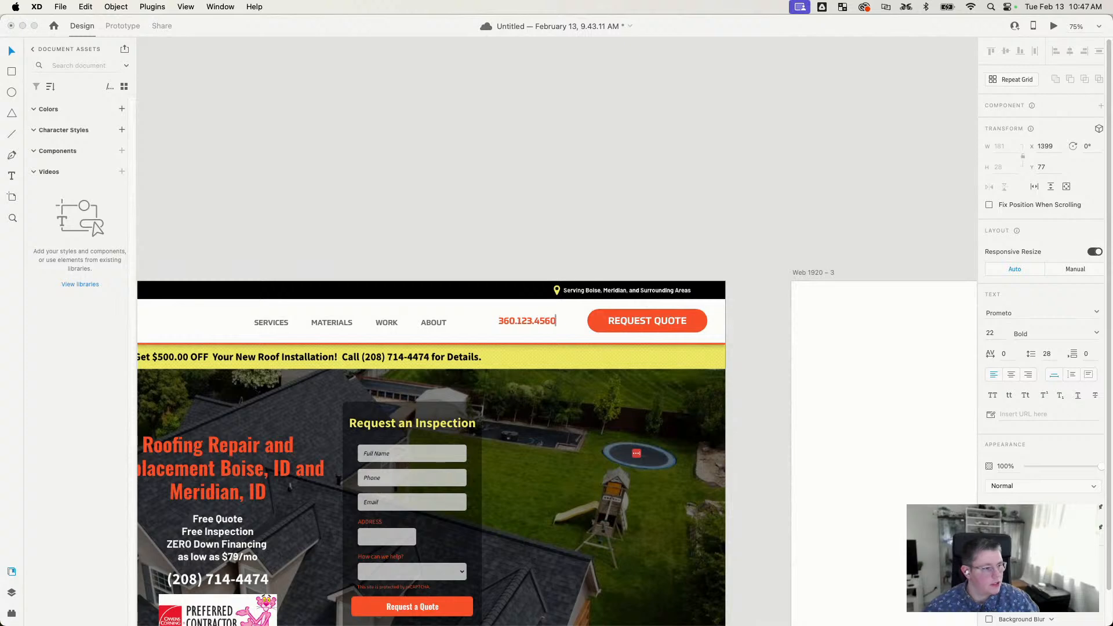
key(Escape)
drag(549, 320, 566, 320)
Step: Centre the navigation link group horizontally on the roofing artboard
scroll(565, 320, left, 8)
click(522, 288)
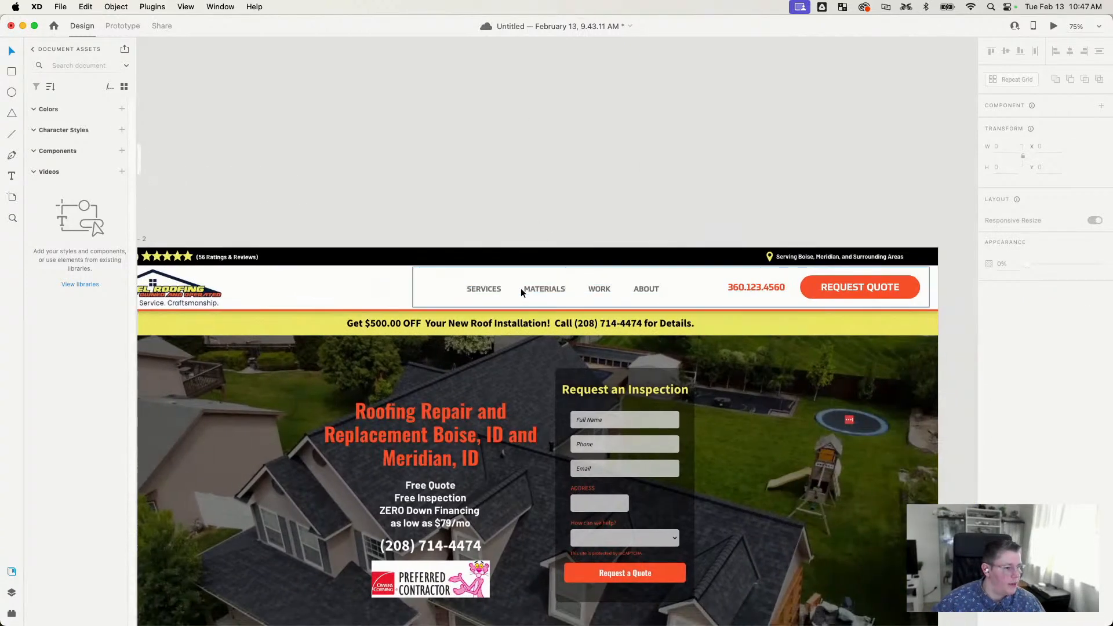
double_click(534, 288)
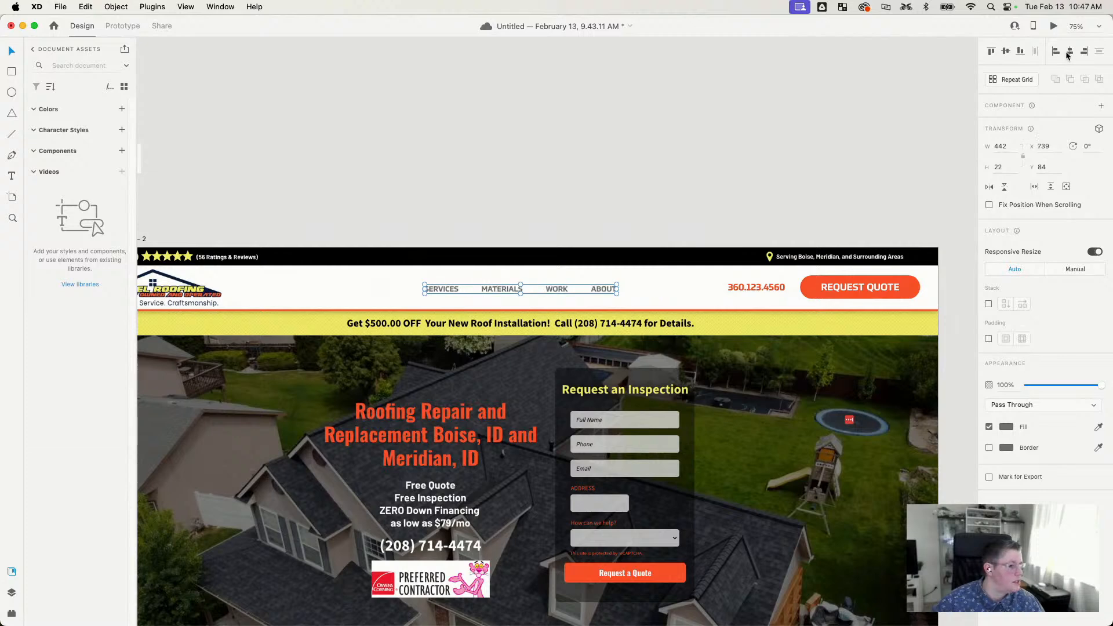
click(641, 138)
scroll(641, 139, left, 5)
scroll(783, 99, right, 3)
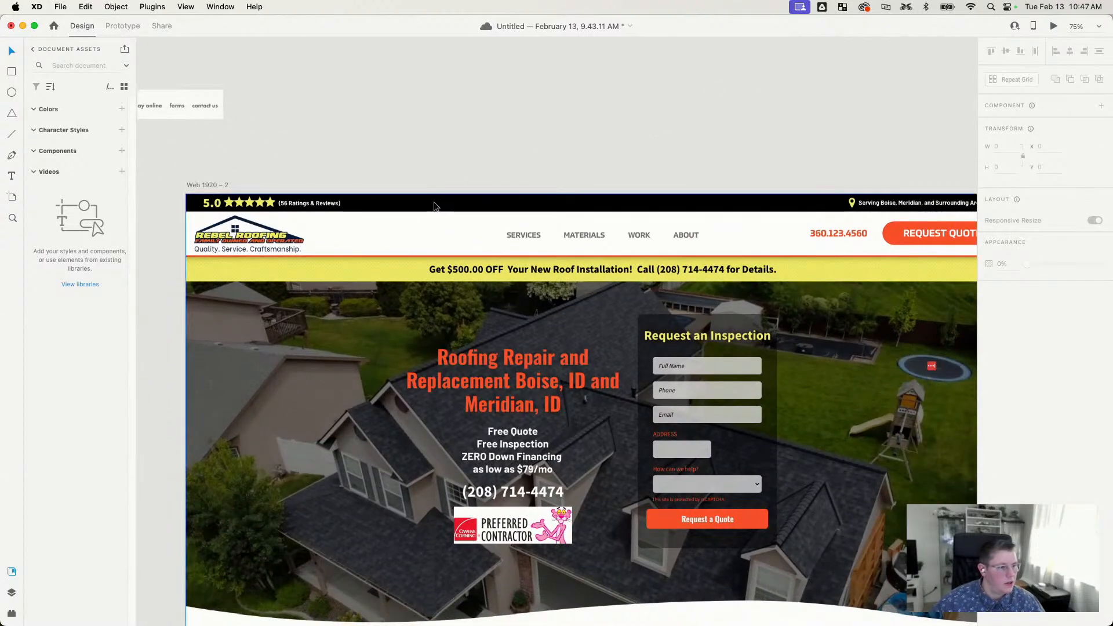
Step: Duplicate the white navigation background rectangle over the black ratings bar and resize the copy to 1920 × 44 along the artboard's top edge
click(412, 251)
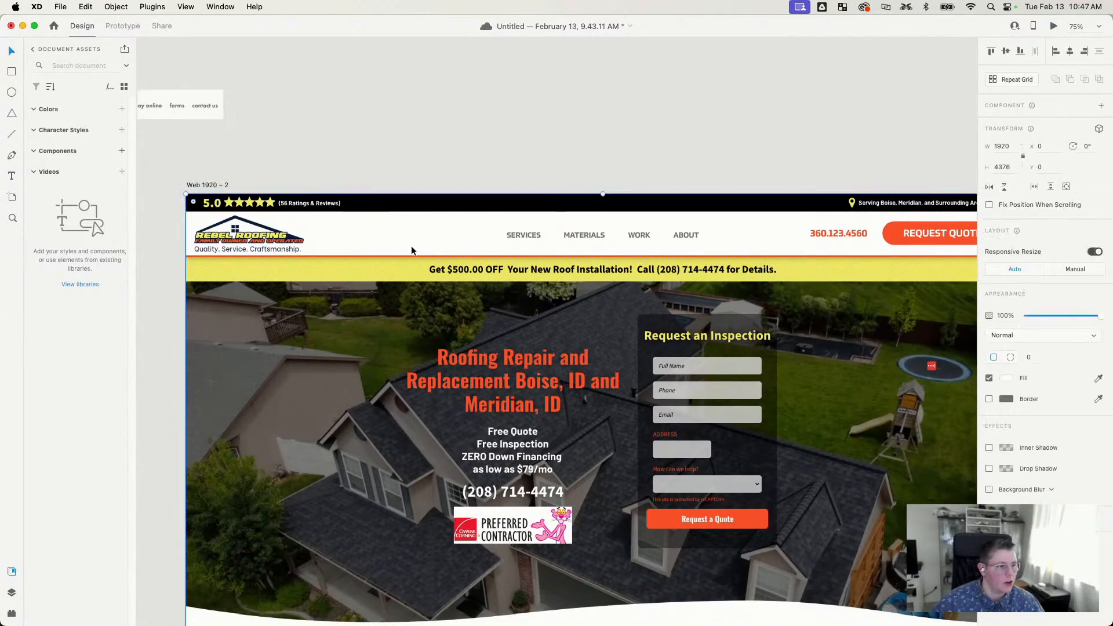
click(525, 252)
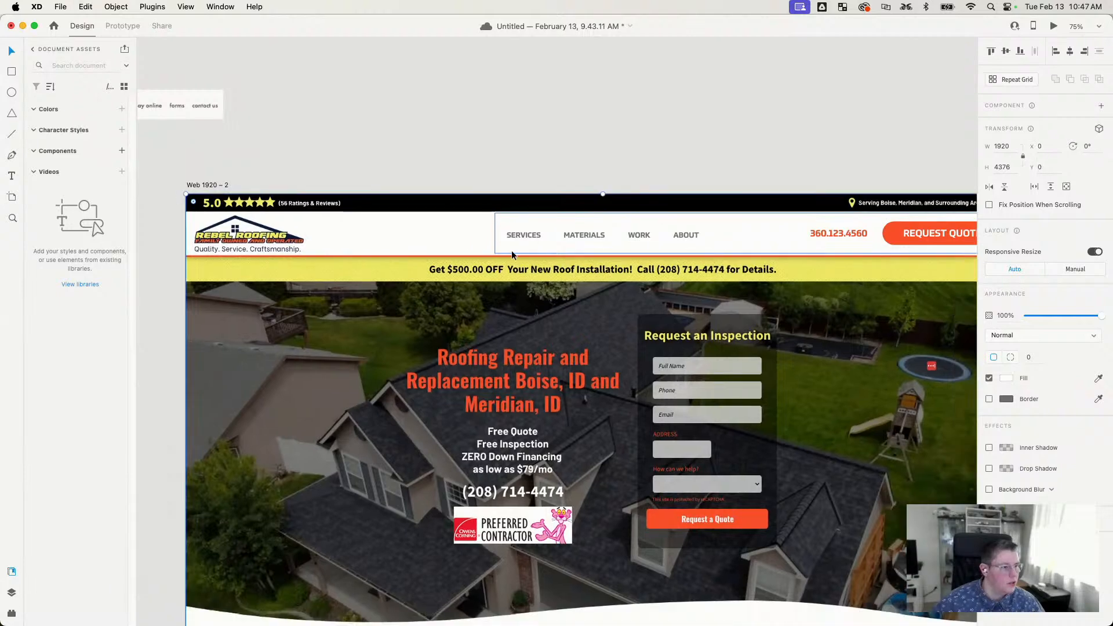
drag(555, 242, 246, 209)
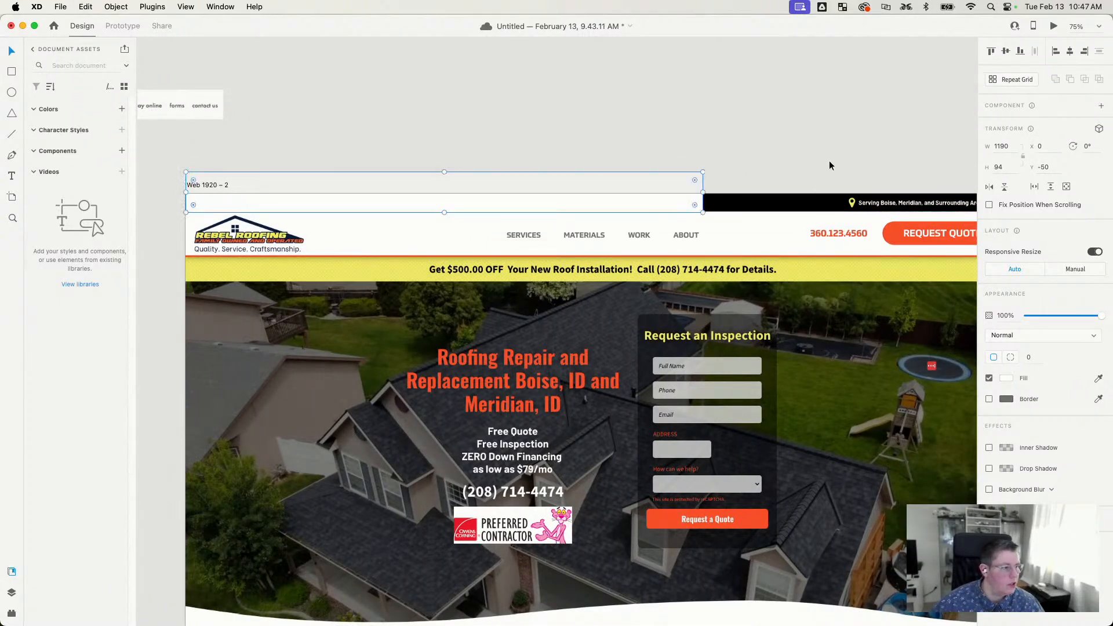
drag(703, 171, 899, 194)
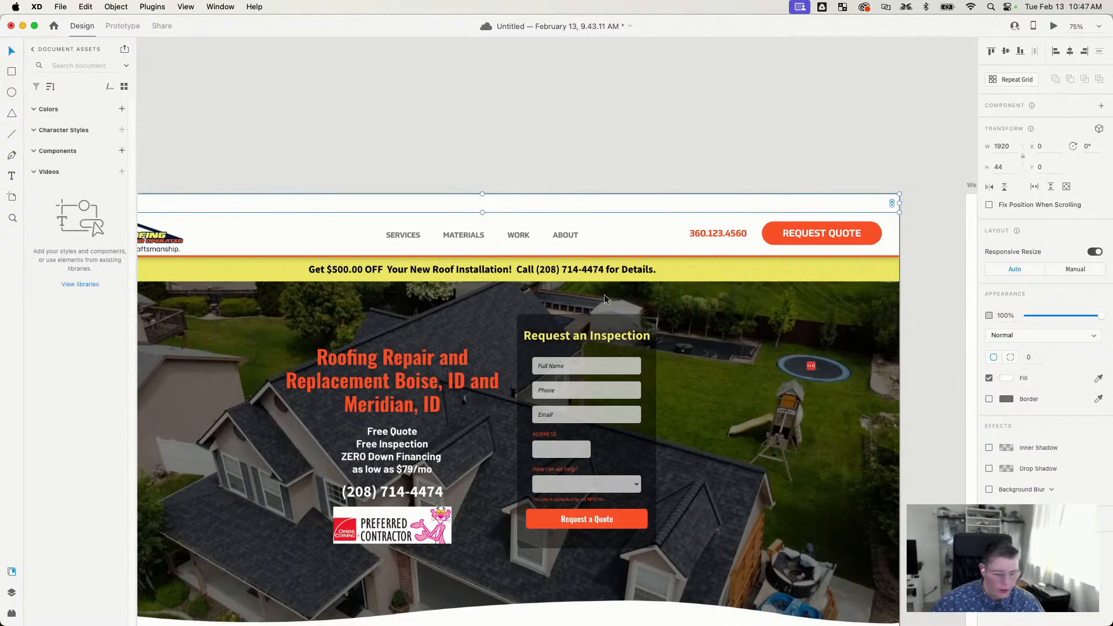
Step: Fill the new top bar with the promo banner's yellow and lighten it to a pale cream yellow
key(i)
click(720, 272)
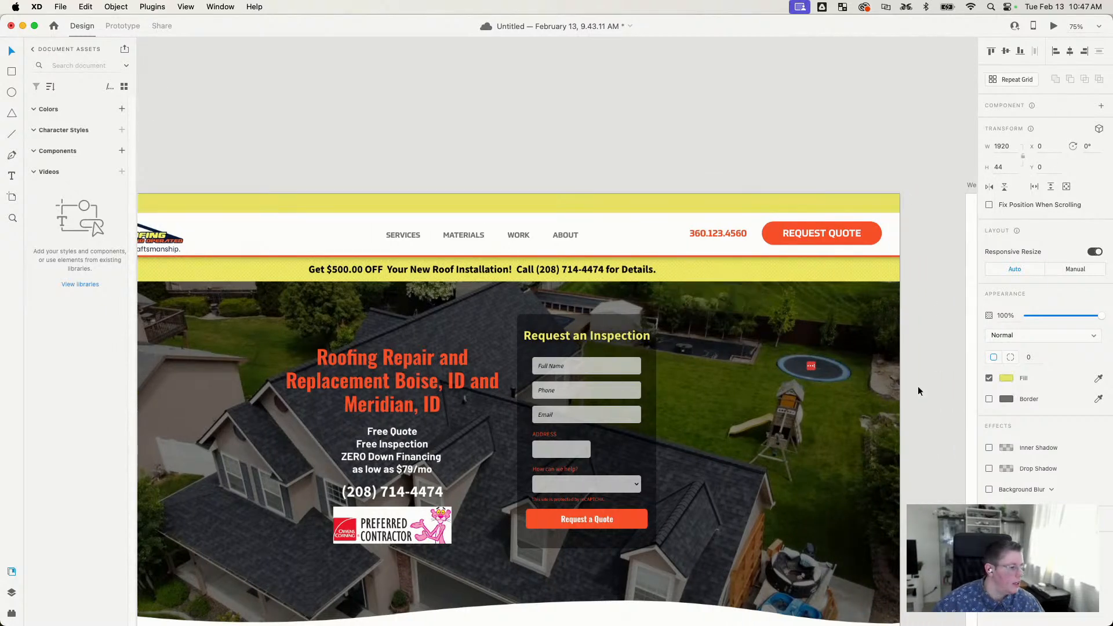
click(1006, 378)
mouse_move(961, 369)
mouse_down()
mouse_move(902, 358)
mouse_move(912, 307)
mouse_move(888, 313)
mouse_up()
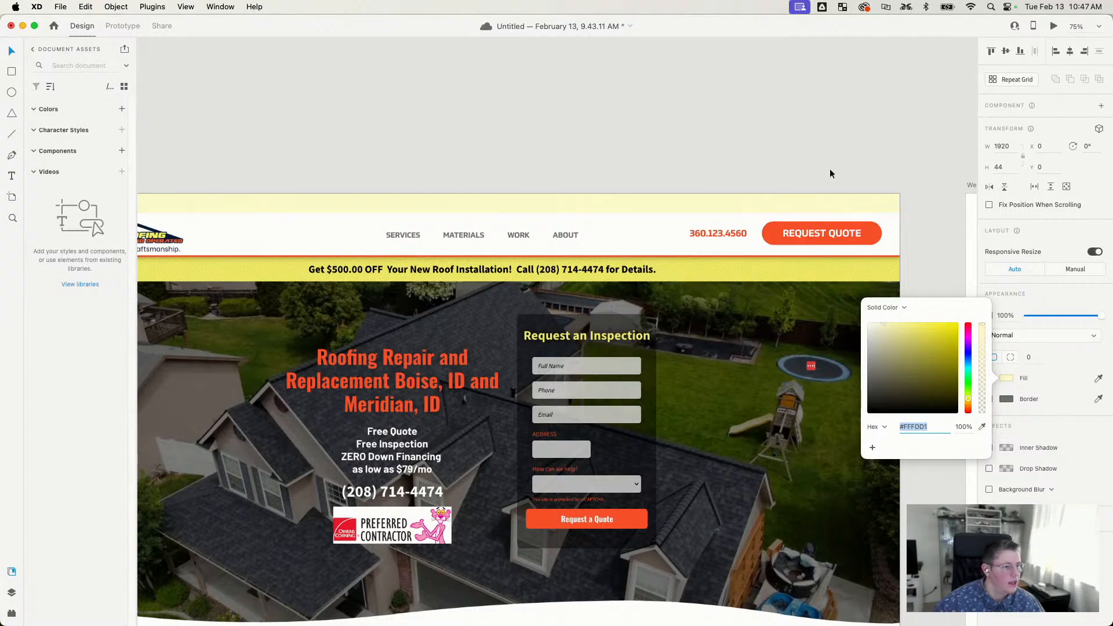
click(667, 141)
Step: Copy the SERVICES link label and place the copy in the pale yellow top bar
drag(534, 213, 466, 272)
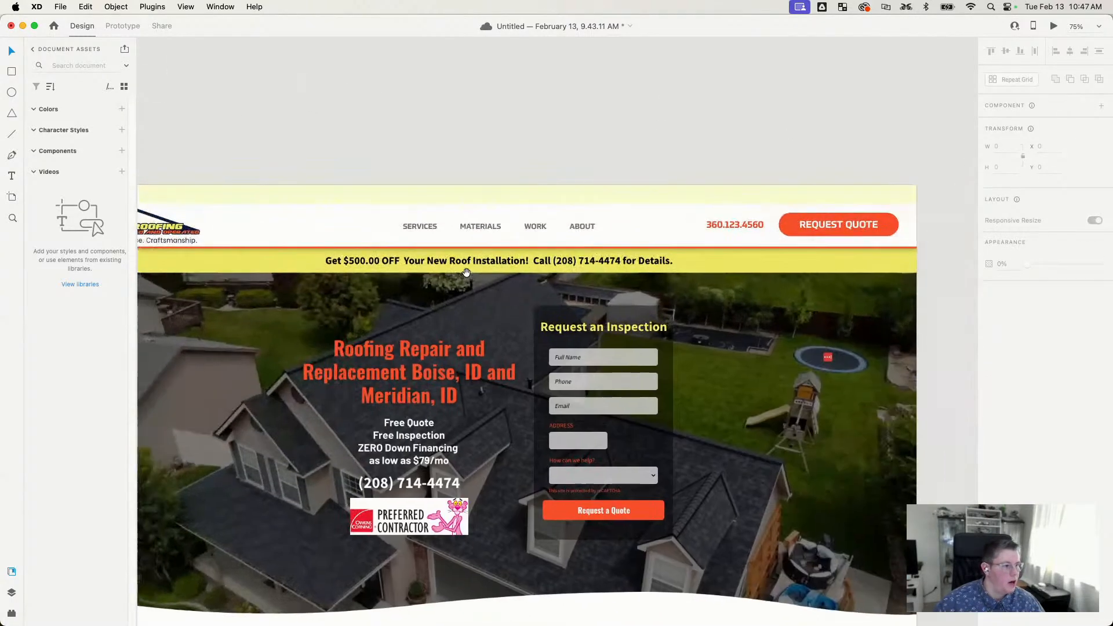
drag(628, 352, 678, 268)
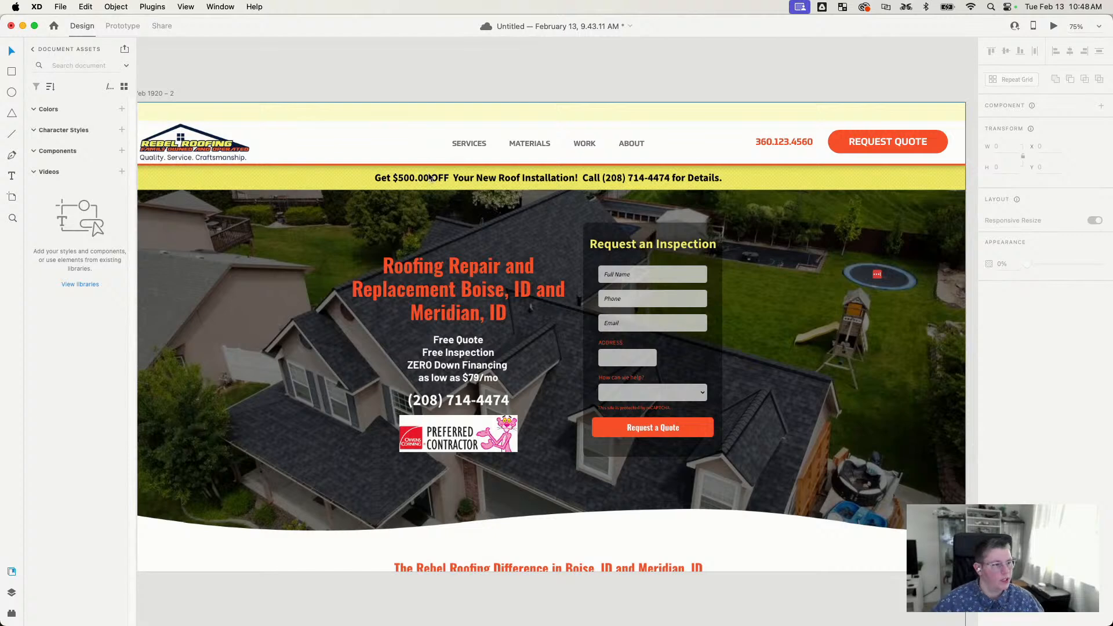
click(393, 183)
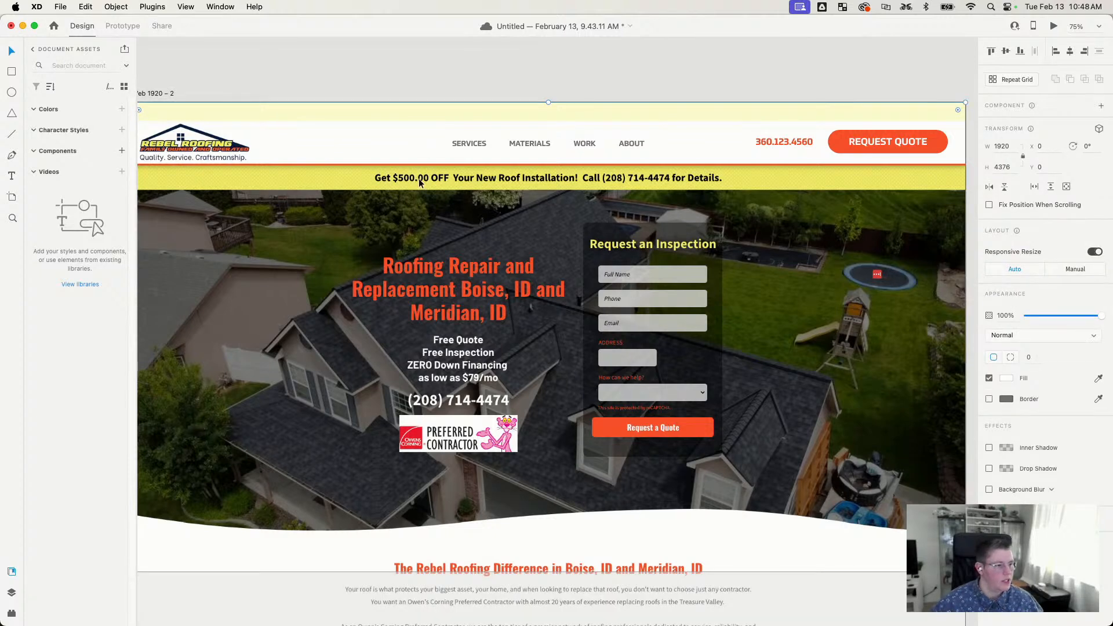
double_click(479, 143)
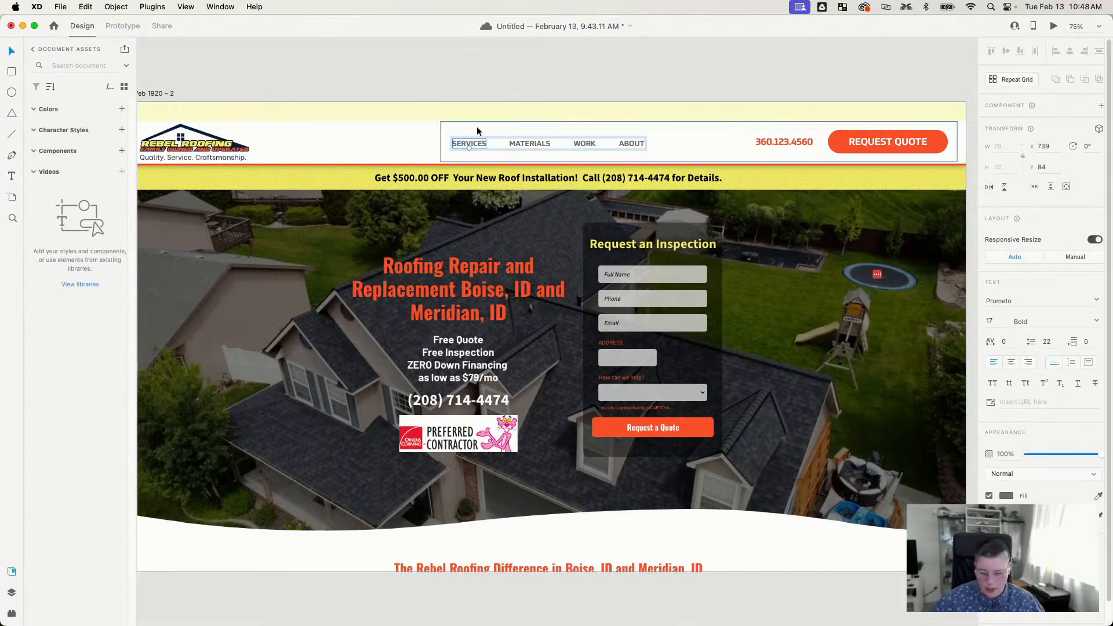
click(471, 82)
key(super+v)
drag(465, 145, 487, 113)
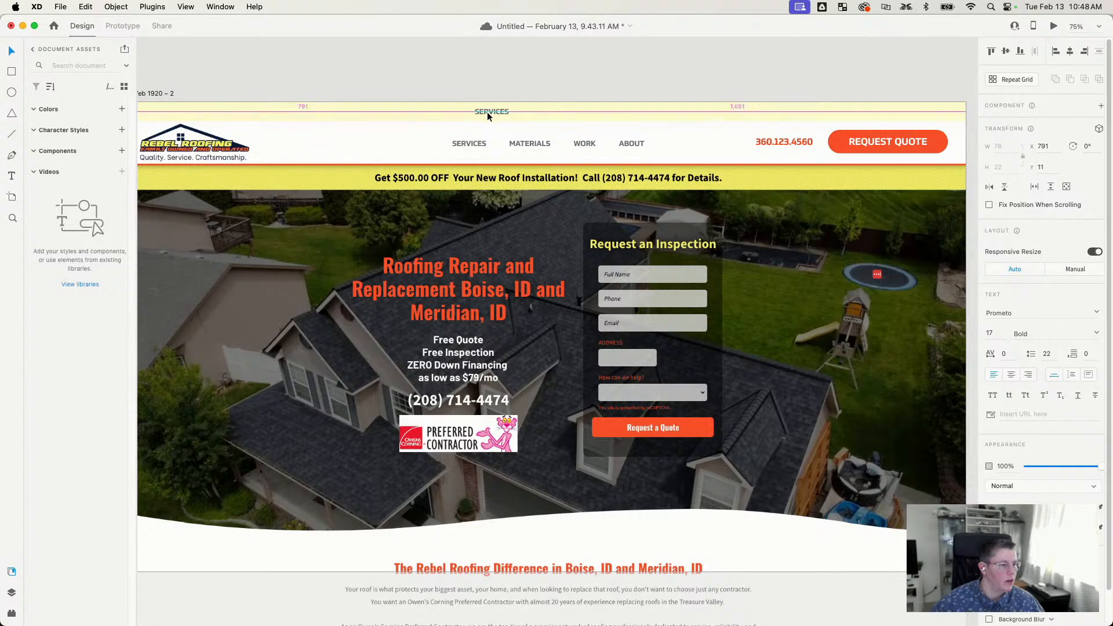
Step: Change the top bar label's text to GET 500 and centre it horizontally on the artboard
double_click(488, 113)
text(GET)
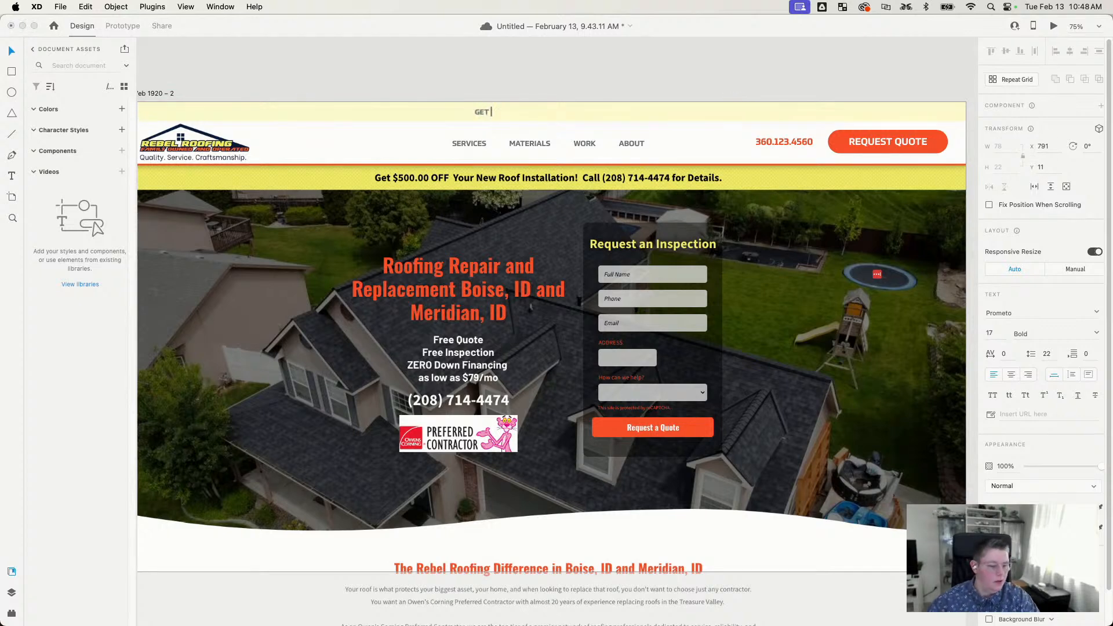
text( 500)
key(Escape)
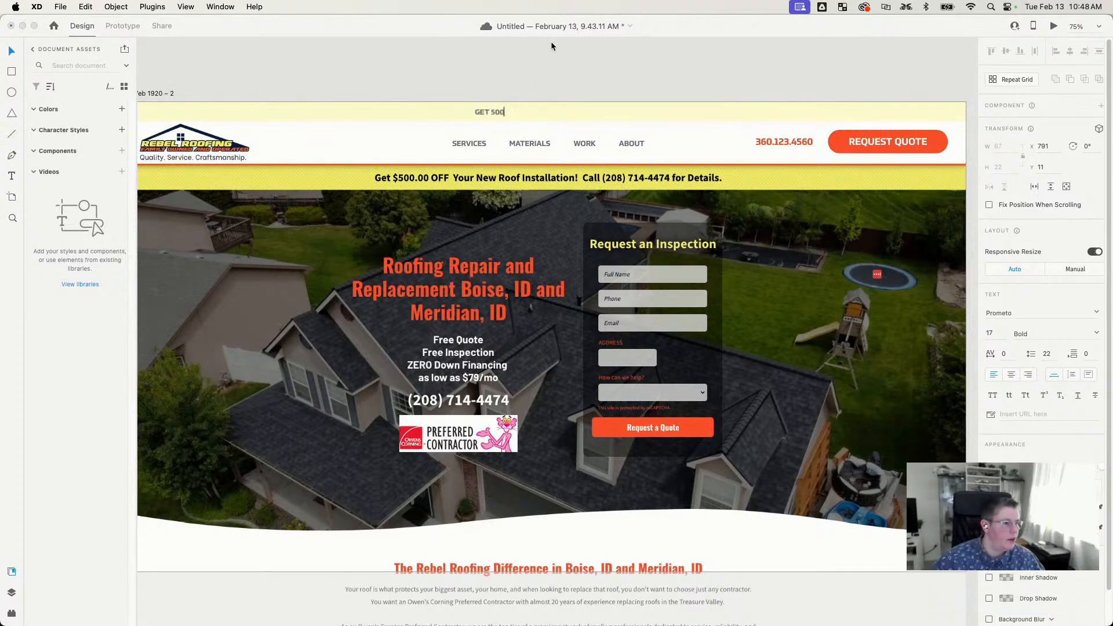
click(1071, 52)
key(Escape)
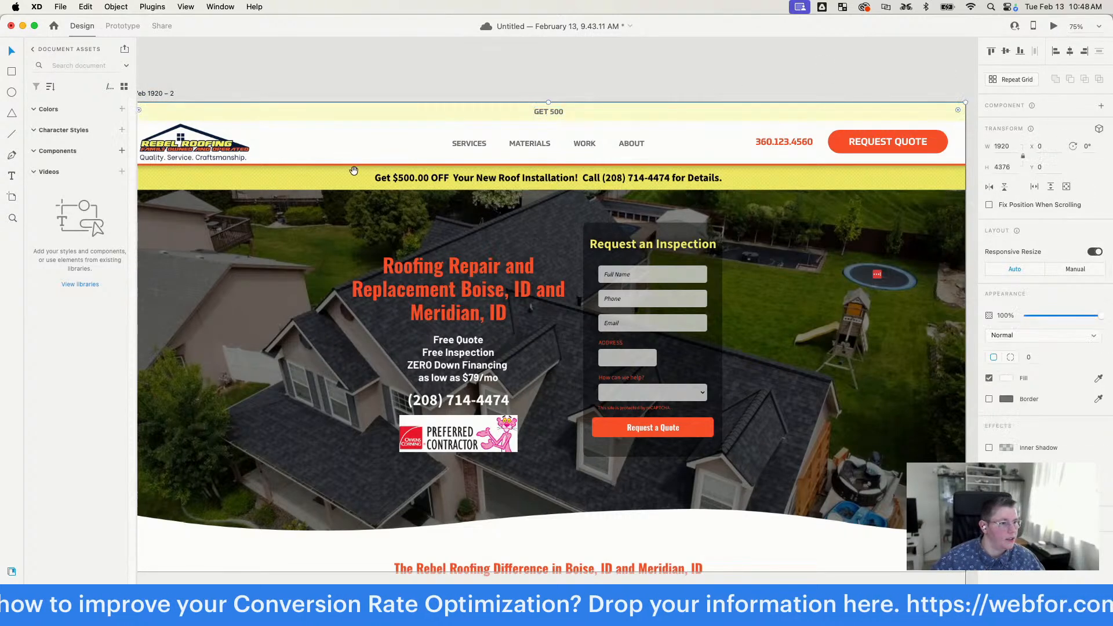
Step: Draw a 1920 × 842 rectangle over the promo banner and old hero below the header, and fill it with light grey
drag(353, 171, 445, 144)
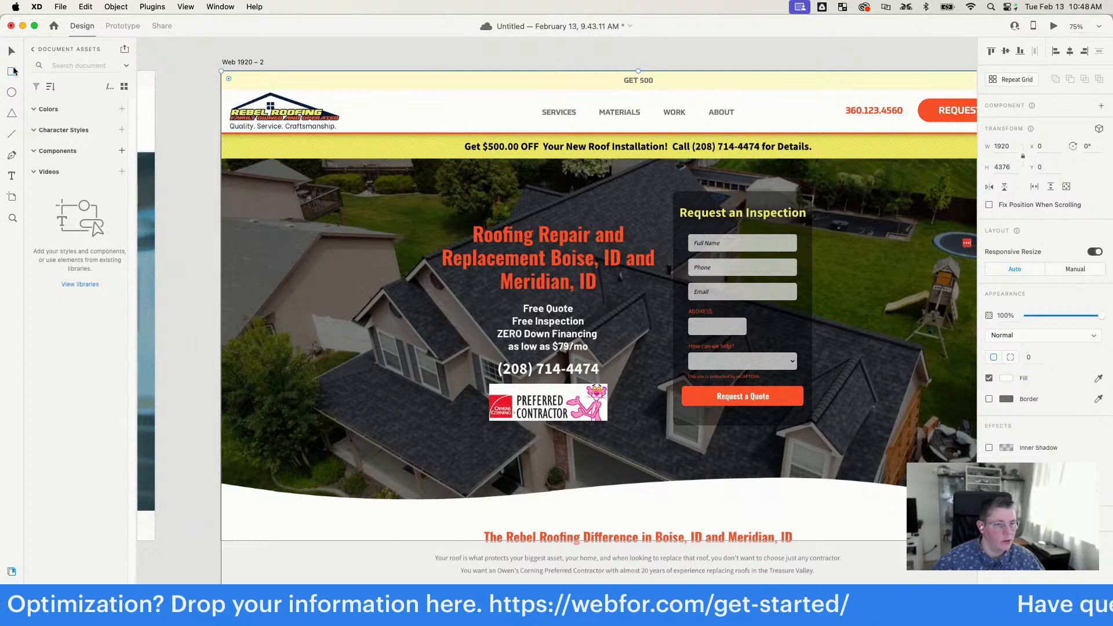
mouse_move(225, 141)
mouse_down()
mouse_move(579, 261)
mouse_move(979, 423)
mouse_move(813, 517)
mouse_move(802, 500)
mouse_up()
scroll(602, 323, left, 5)
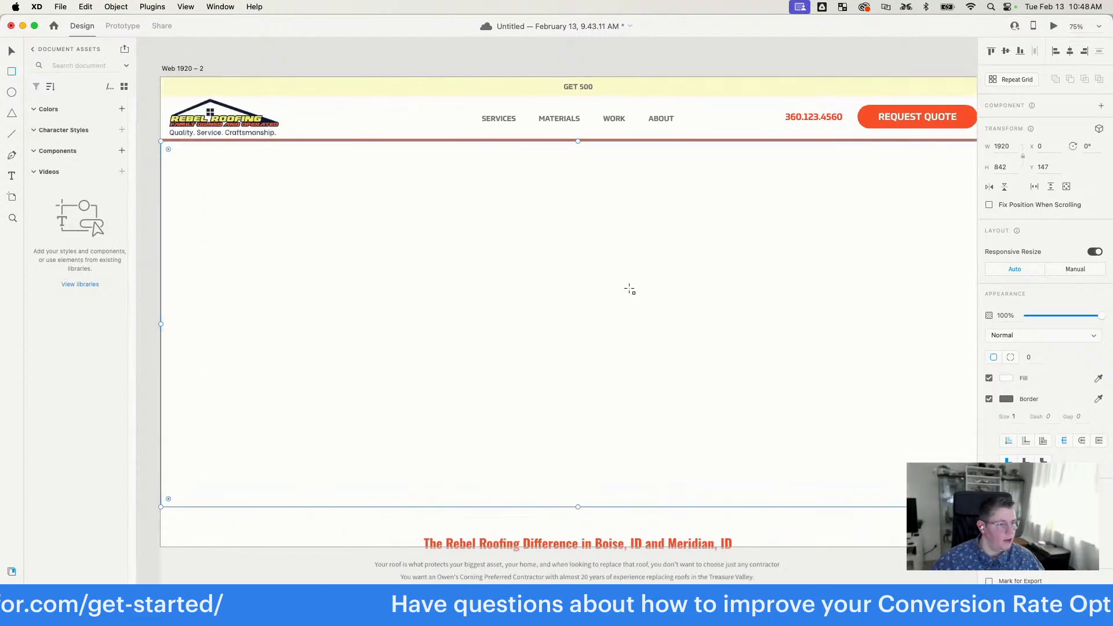
click(1009, 378)
mouse_move(949, 370)
mouse_down()
mouse_move(837, 328)
mouse_move(853, 349)
mouse_up()
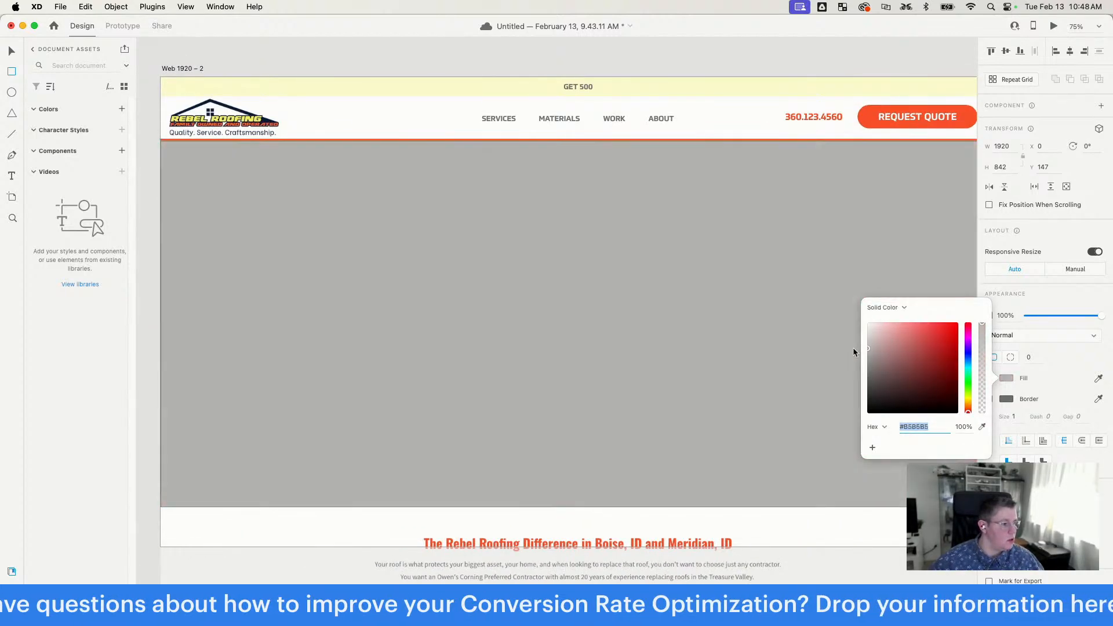
click(732, 60)
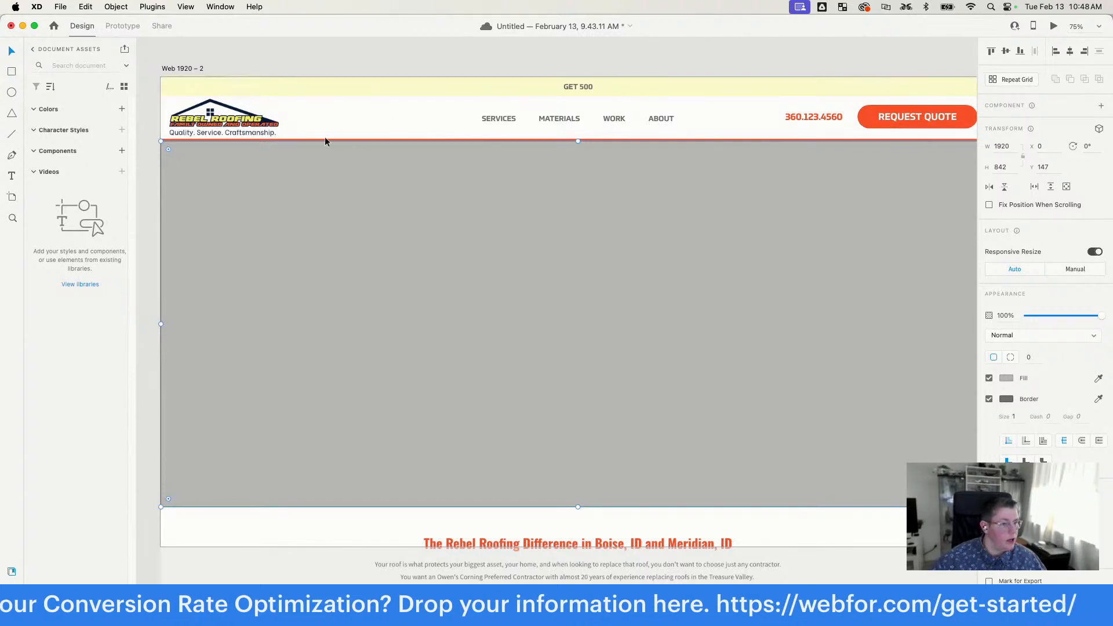
Step: Add a 351 × 498 rectangle on the right half of the grey hero, fill it near-black and shift it further right
drag(162, 141, 672, 275)
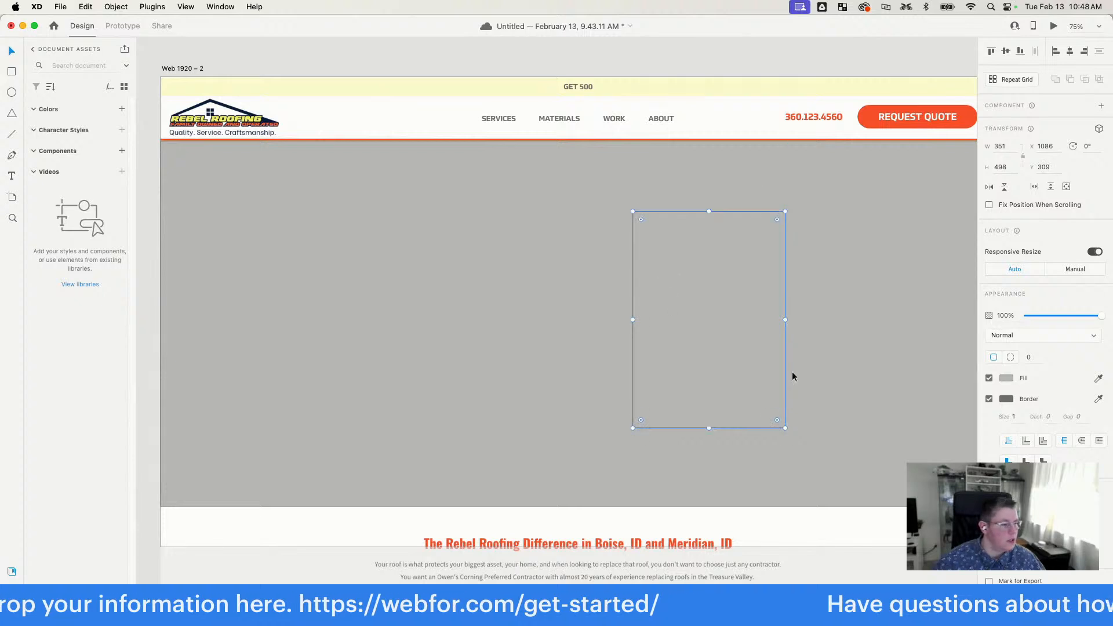
click(1006, 377)
drag(922, 371, 865, 397)
click(773, 338)
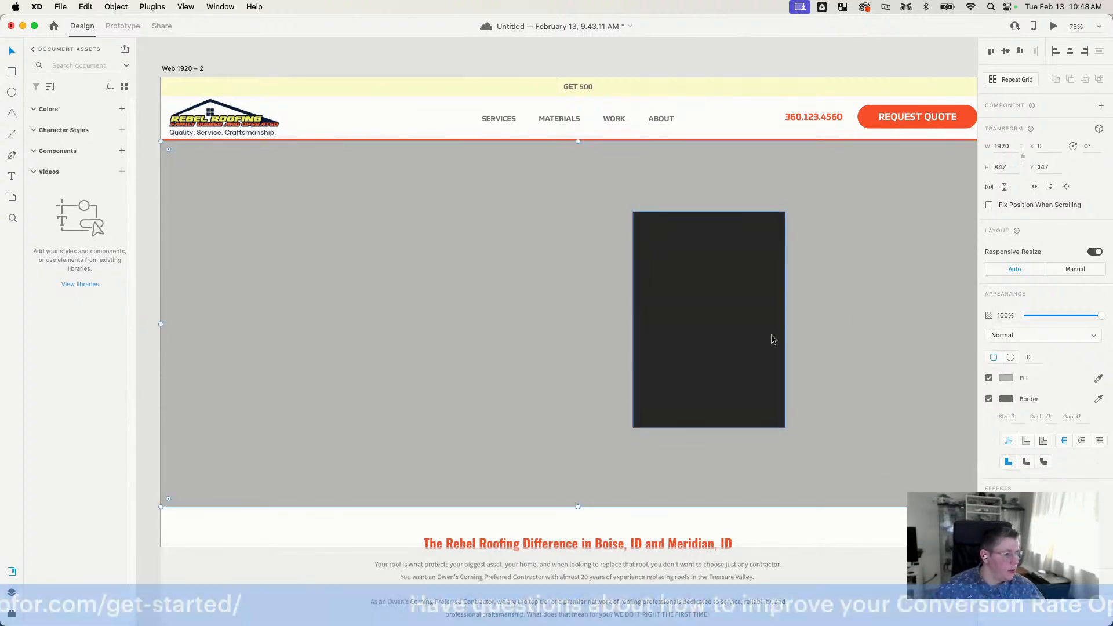
drag(772, 338, 799, 325)
Step: Duplicate the GET 500 label into the left half of the grey hero and bring the copy to the front
click(584, 90)
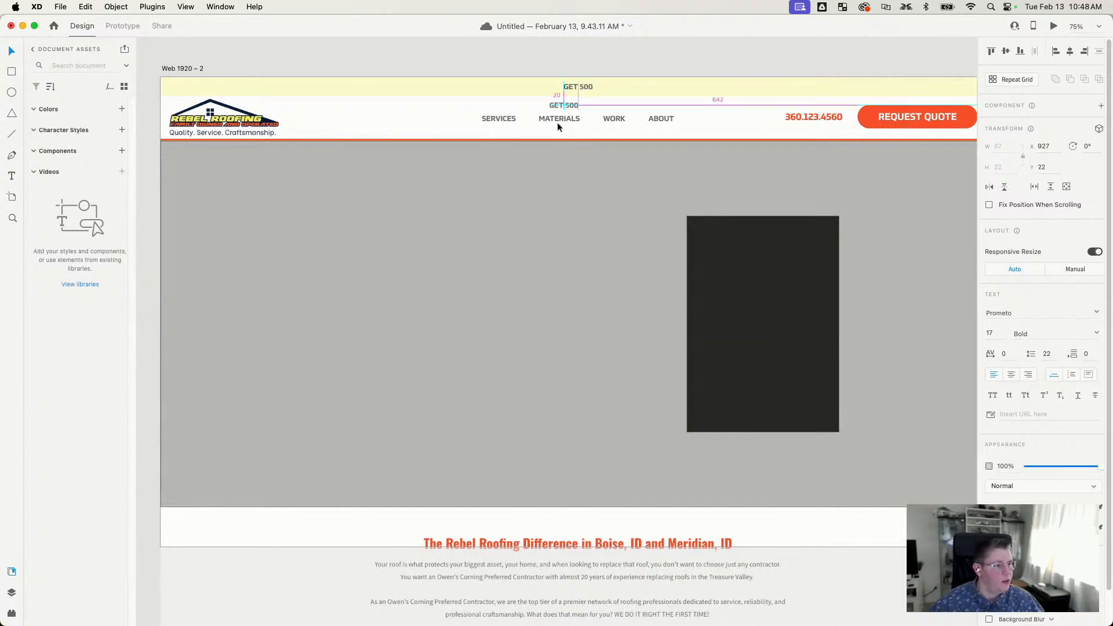
drag(414, 242, 427, 251)
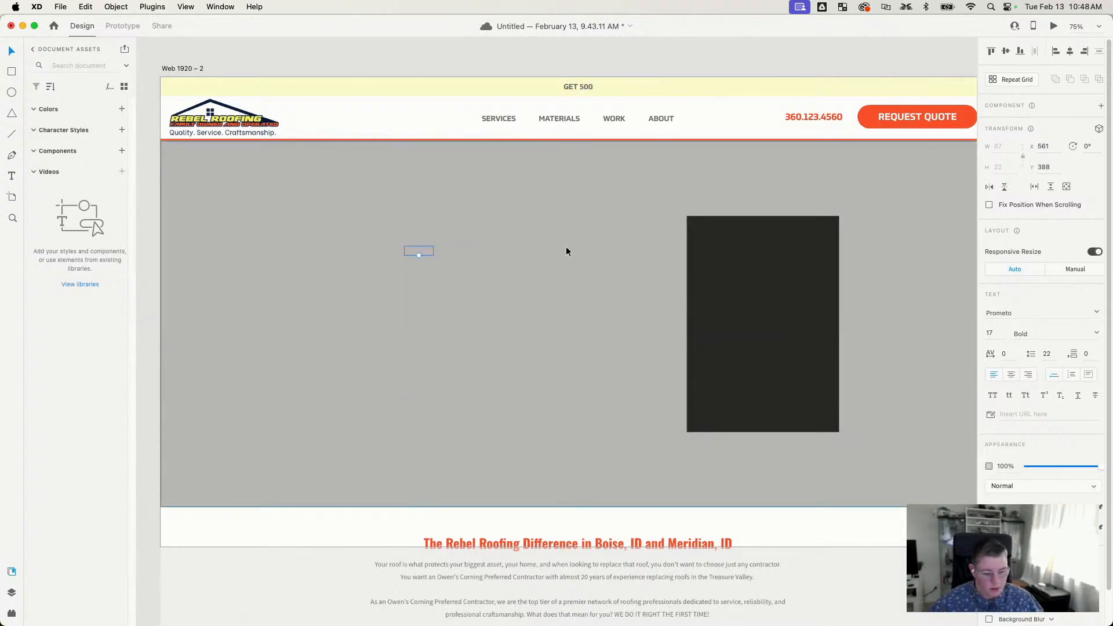
key(shift+super+bracketright)
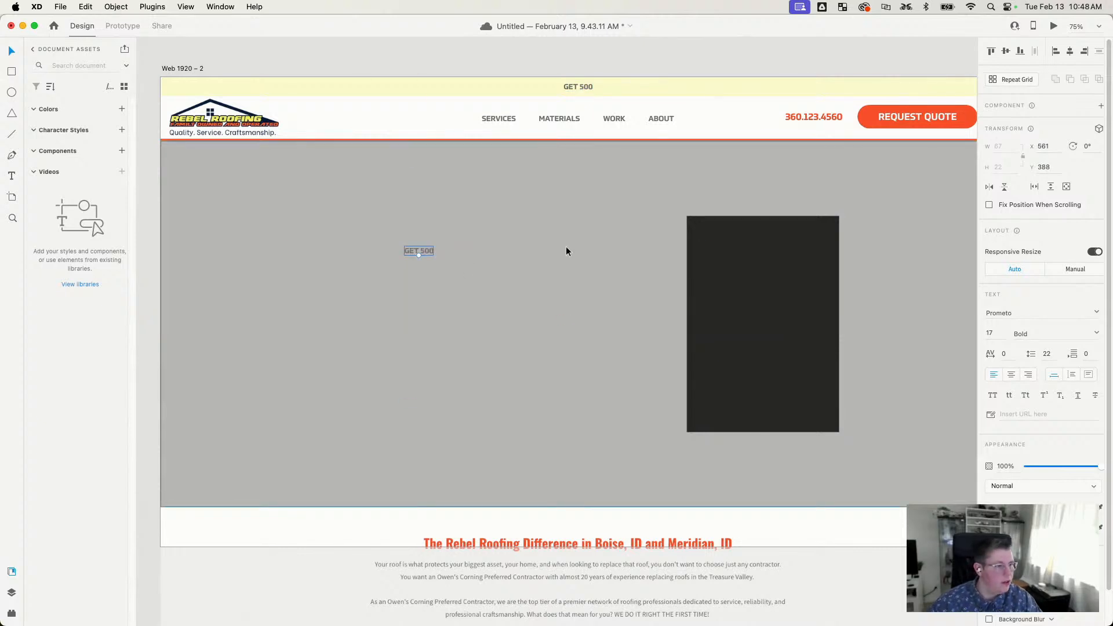
Step: Replace the copied label's text with "We craft beautiful roofs that protect your investment." and enlarge it to size 68
double_click(419, 251)
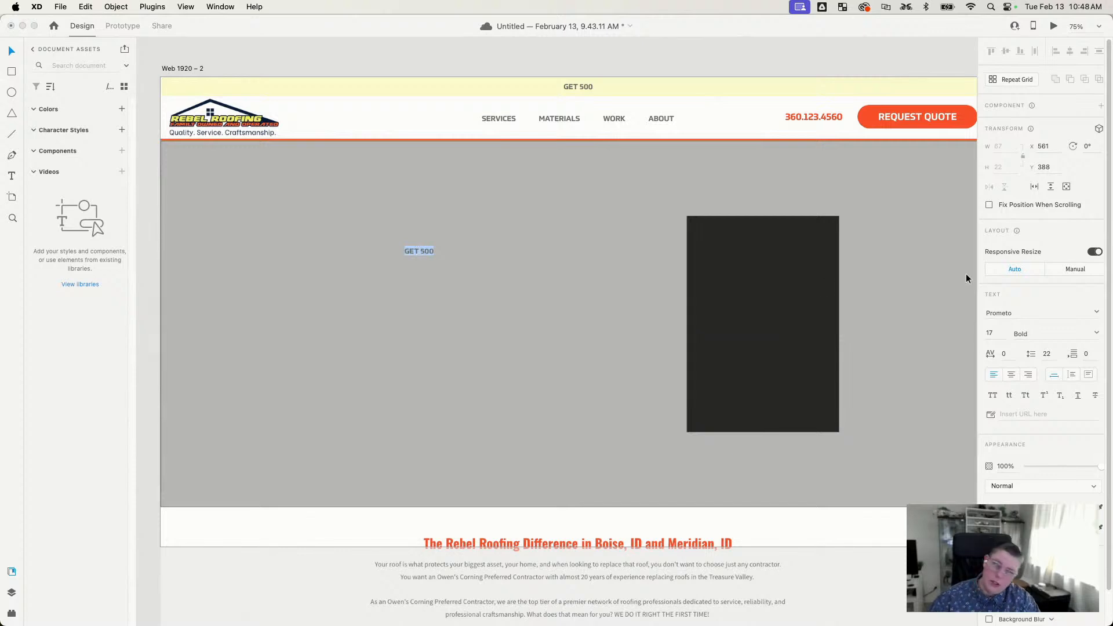
text(Cra)
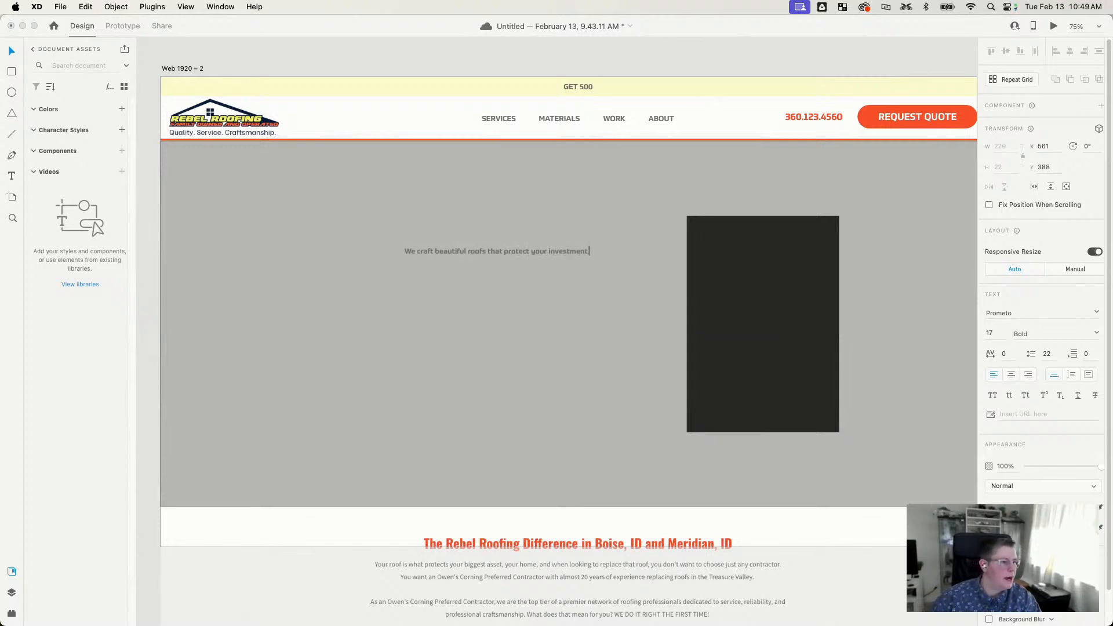
key(Escape)
drag(533, 254, 442, 308)
Step: Break the headline onto two lines after "that" and move it down to the left of the dark panel, at X 232, Y 421
double_click(641, 245)
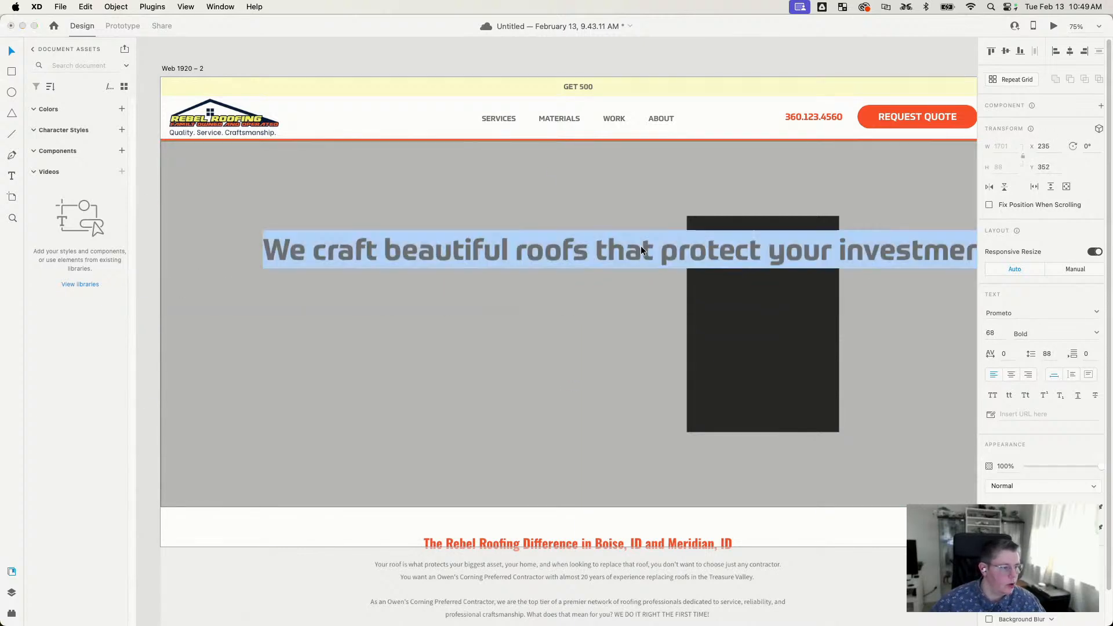
click(667, 254)
key(BackSpace)
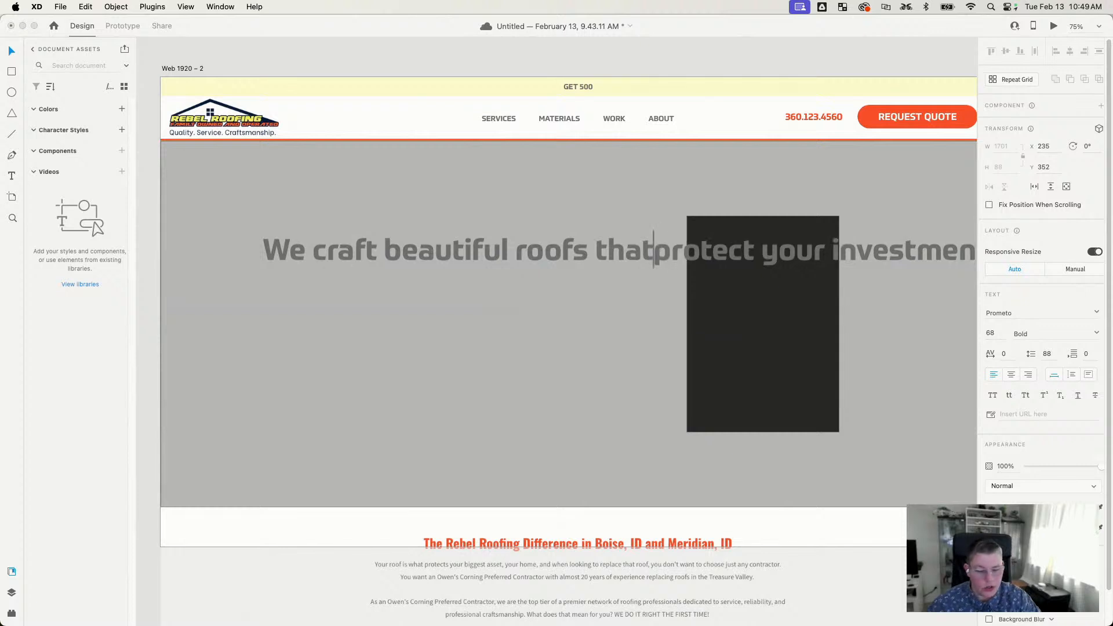
key(Return)
drag(506, 288, 494, 317)
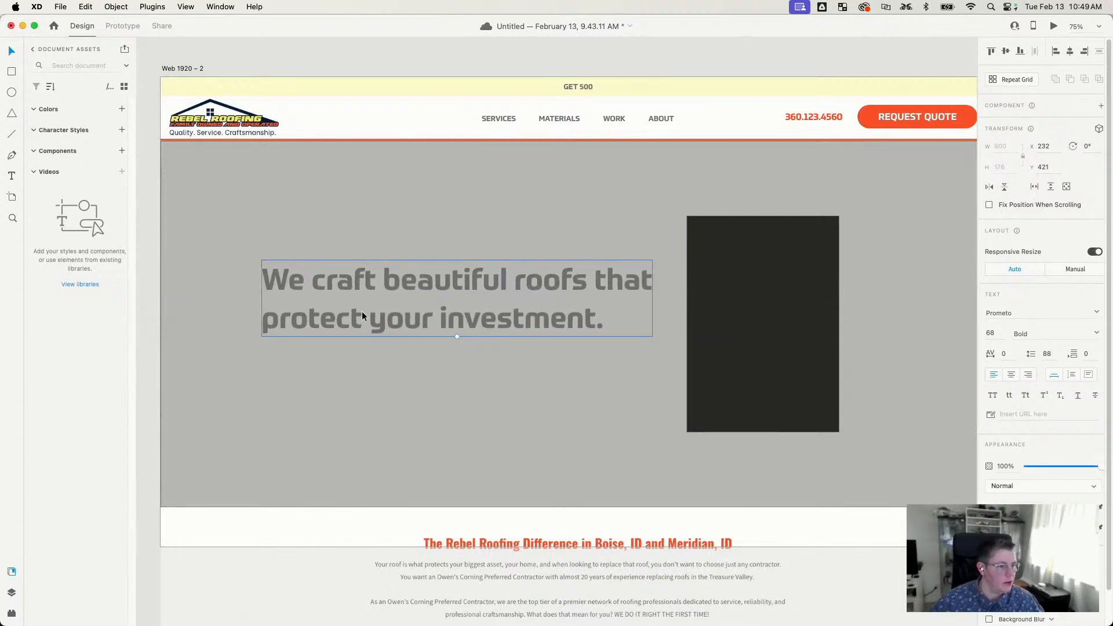
Step: Darken the hero headline's text colour to near-black
triple_click(316, 320)
double_click(341, 316)
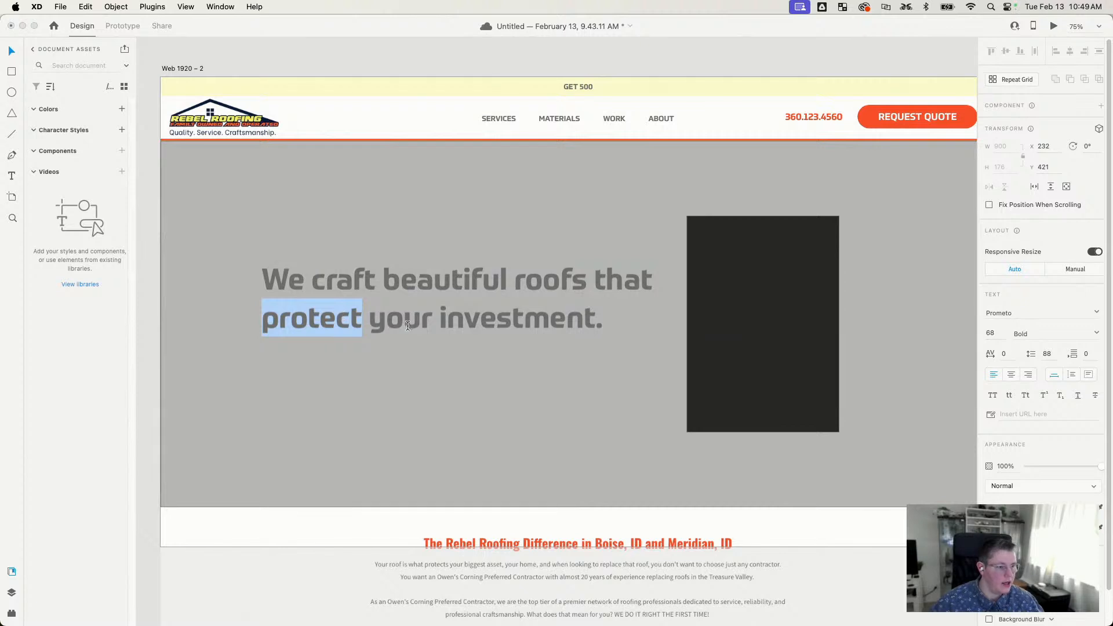
double_click(520, 321)
key(Escape)
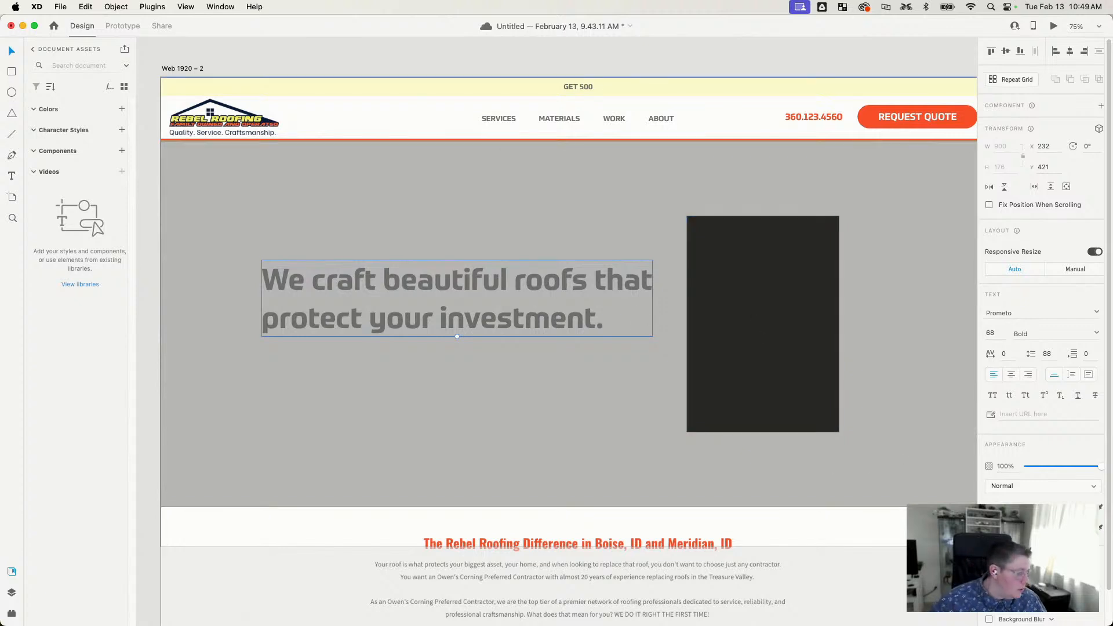
click(1005, 507)
drag(884, 507, 850, 521)
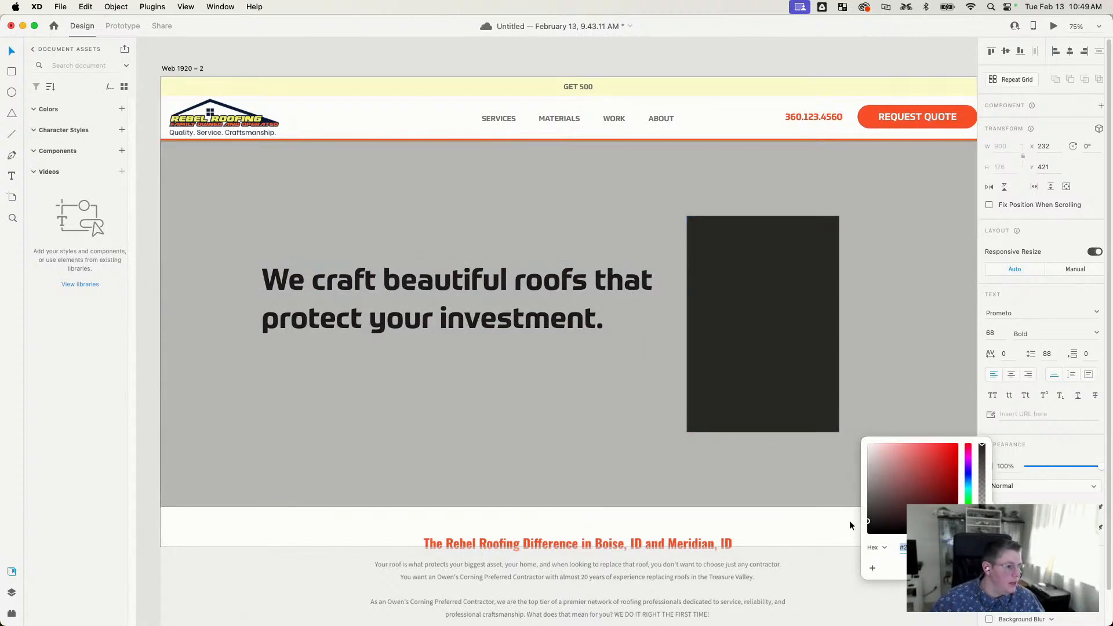
click(557, 390)
Step: Duplicate the header's REQUEST QUOTE button below the hero headline and bring the copy to the front
click(448, 318)
drag(925, 123, 445, 411)
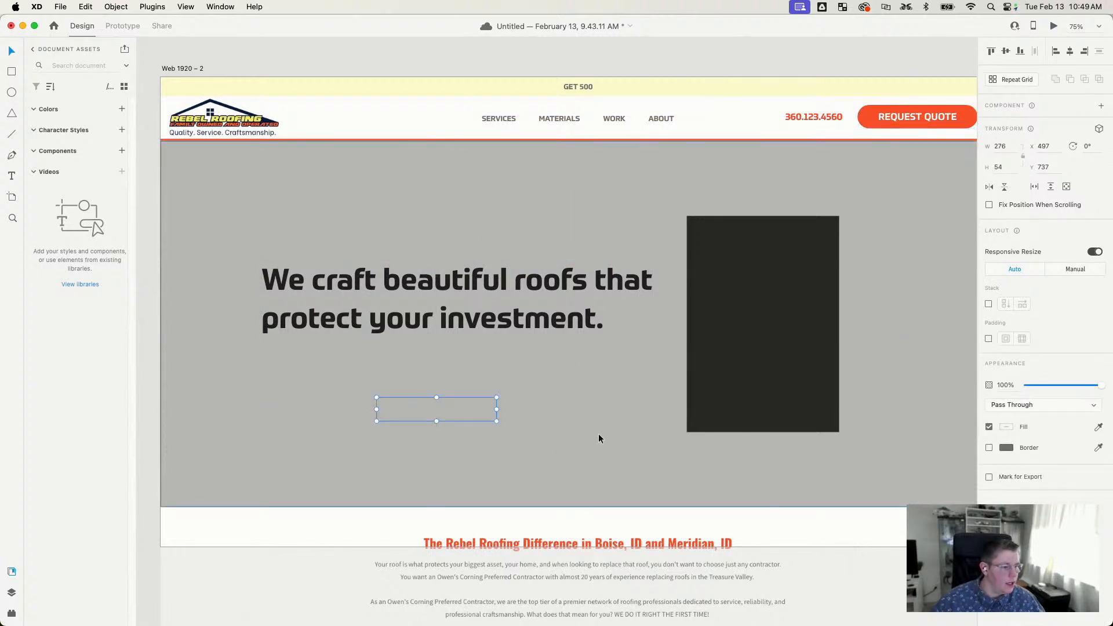
right_click(429, 417)
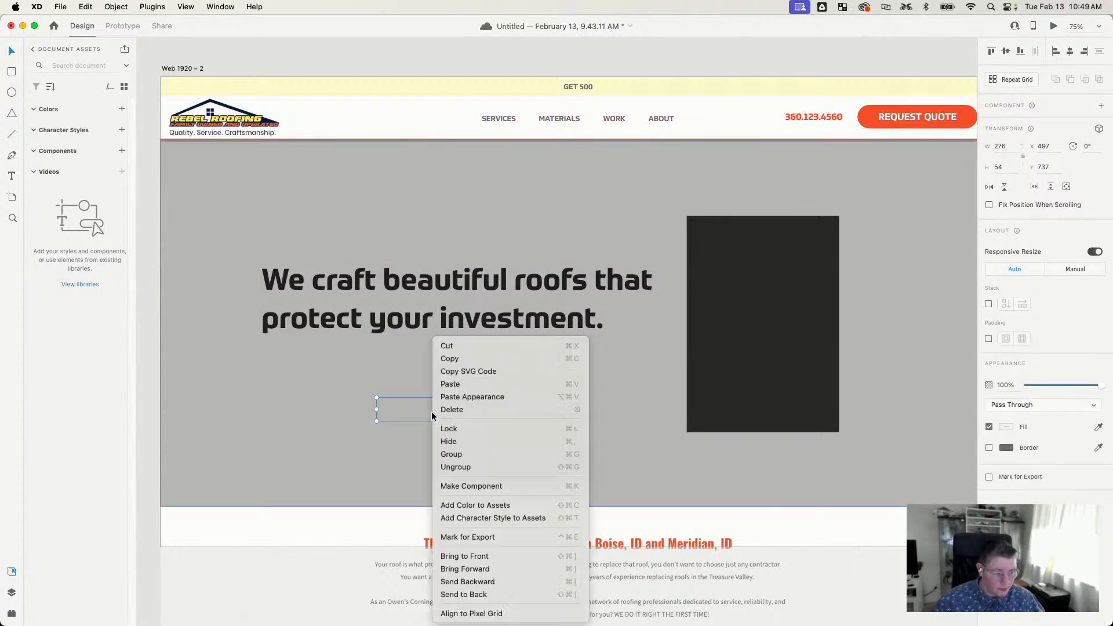
click(499, 555)
Step: Undo the accidental move of the grey hero background and send it with the page screenshot to the back
drag(169, 243, 205, 362)
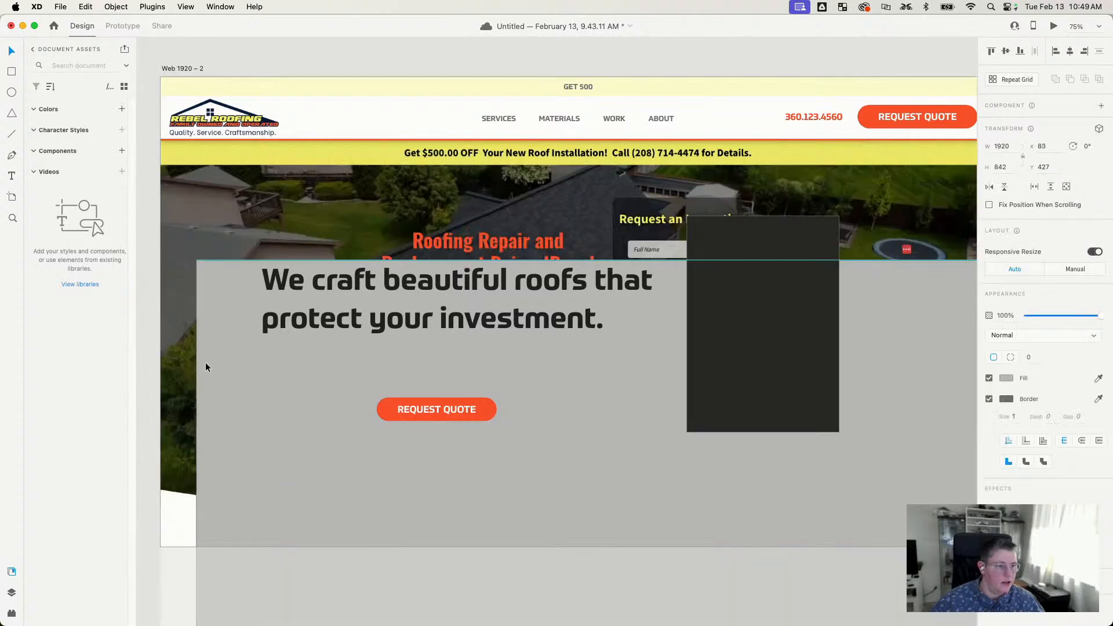
key(super+z)
right_click(202, 360)
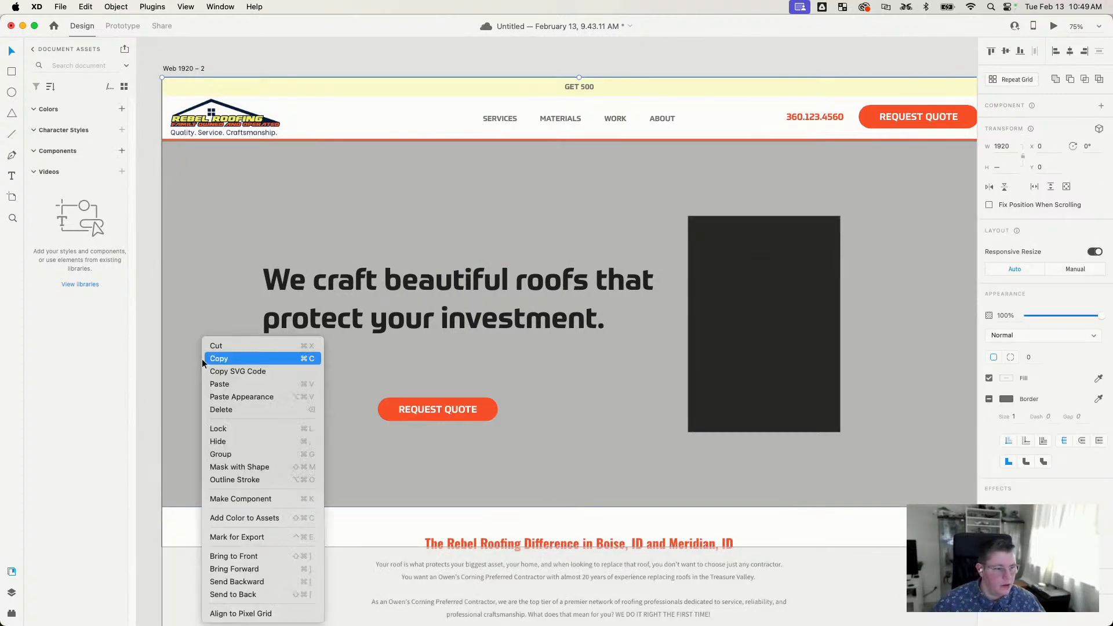
click(233, 594)
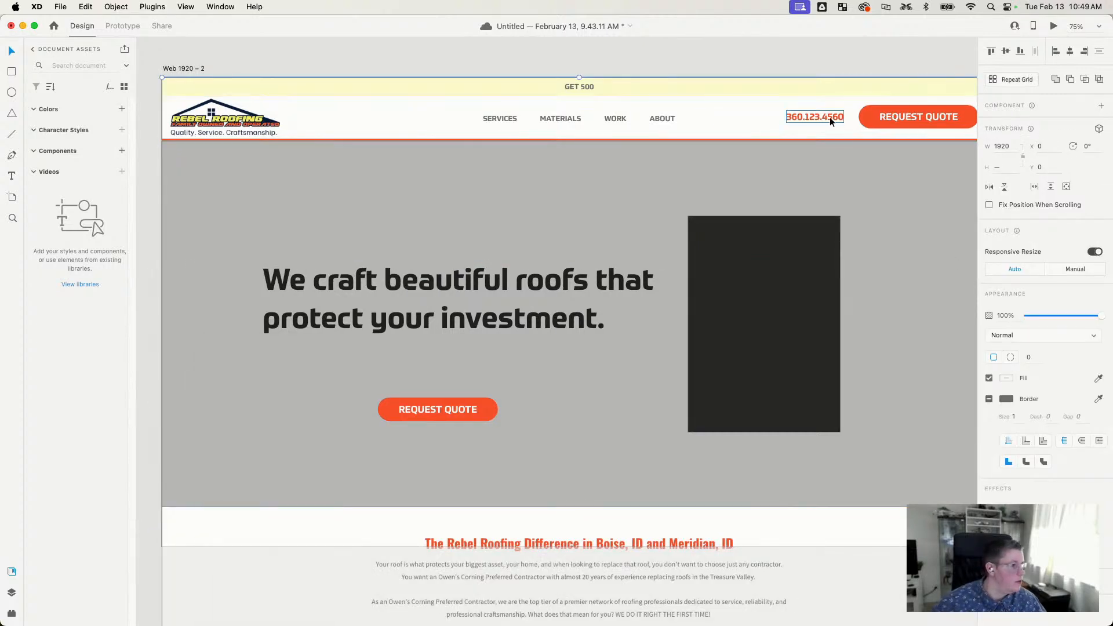
Step: Duplicate the header phone number into the hero and line it up beside the quote button, left-aligned below the headline
drag(830, 118, 440, 353)
drag(423, 412, 306, 363)
mouse_move(432, 357)
mouse_down()
mouse_move(423, 378)
mouse_move(431, 368)
mouse_up()
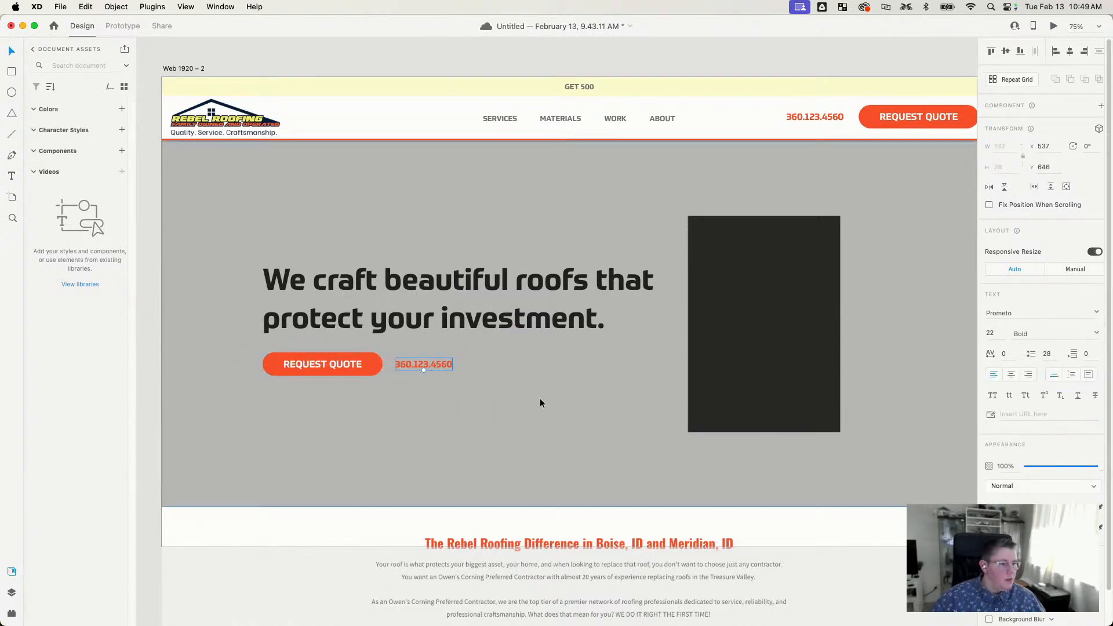
click(918, 116)
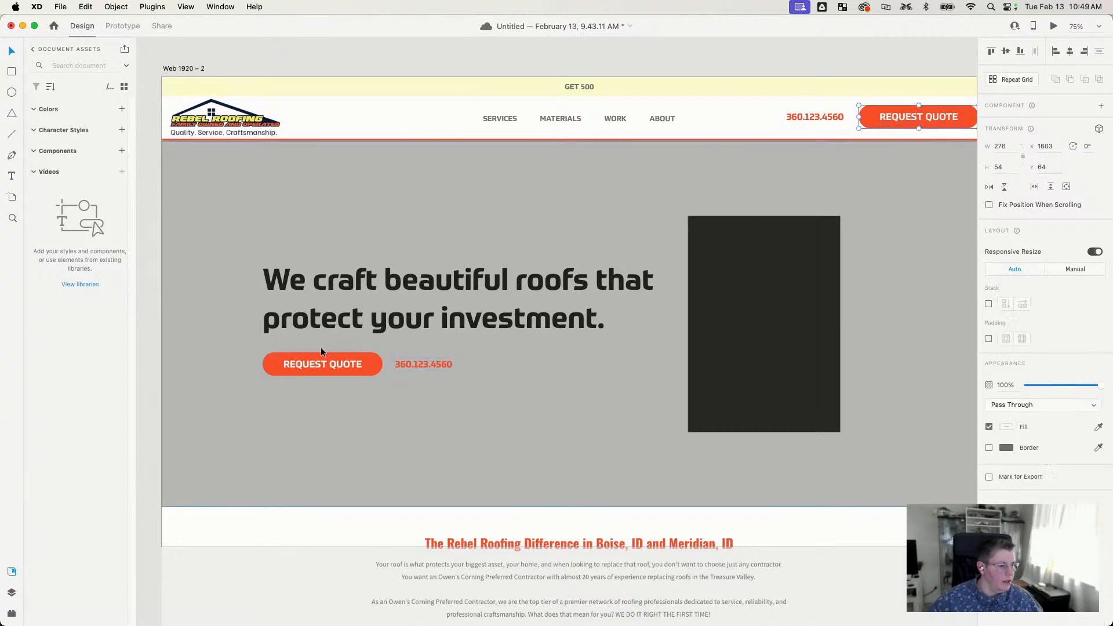
click(419, 370)
click(770, 290)
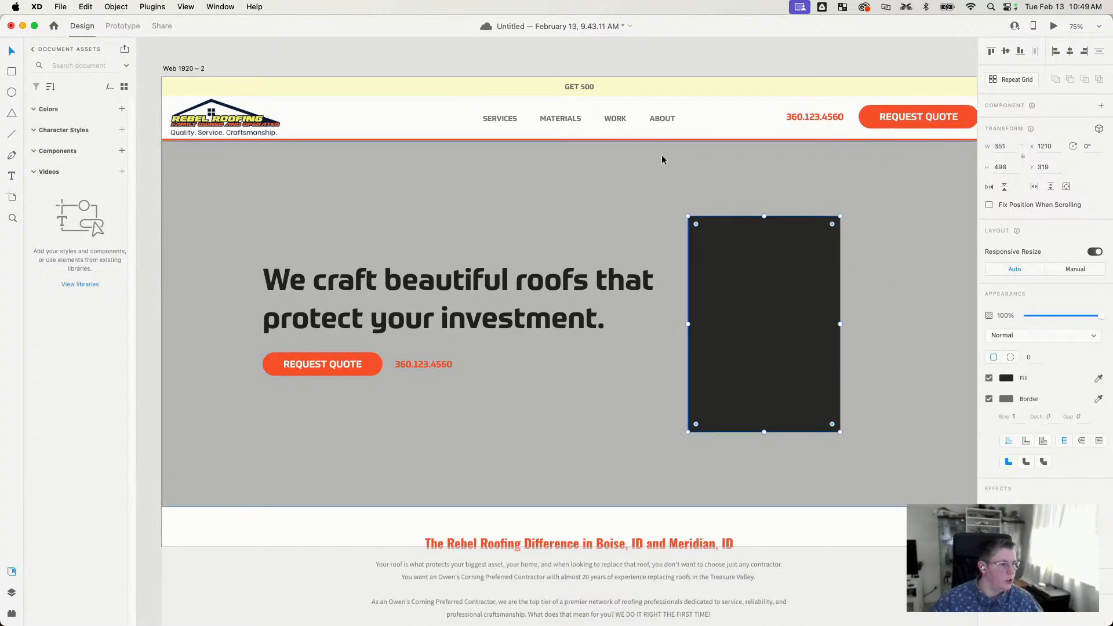
Step: Move the dark panel, headline, quote button and phone number together to centre them horizontally in the hero at X 296
drag(690, 228, 668, 273)
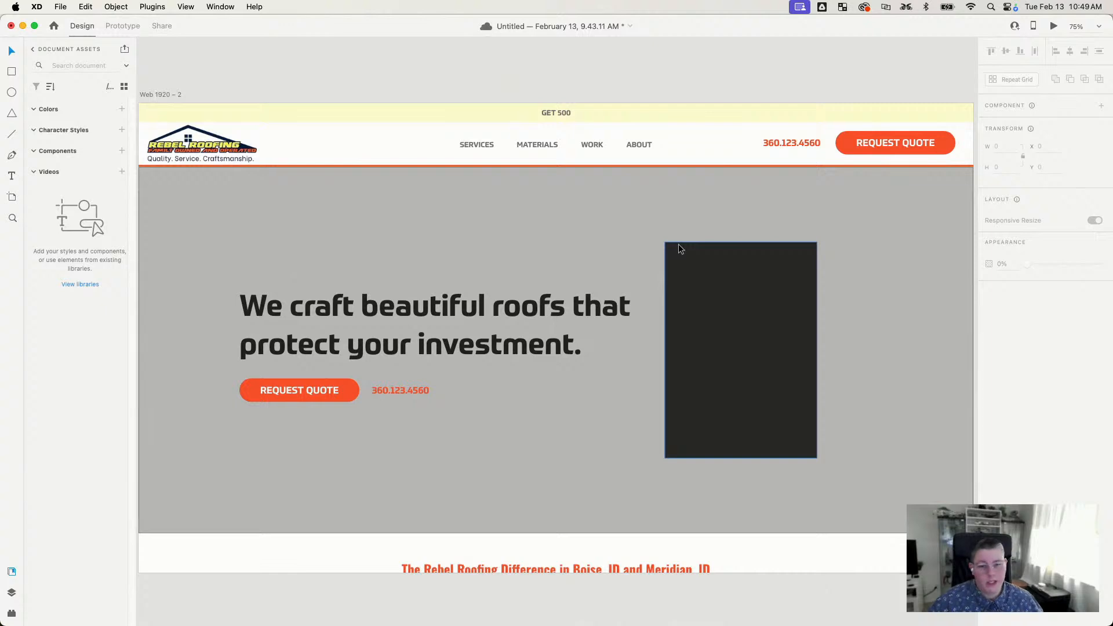
drag(638, 308, 643, 268)
key(super+minus)
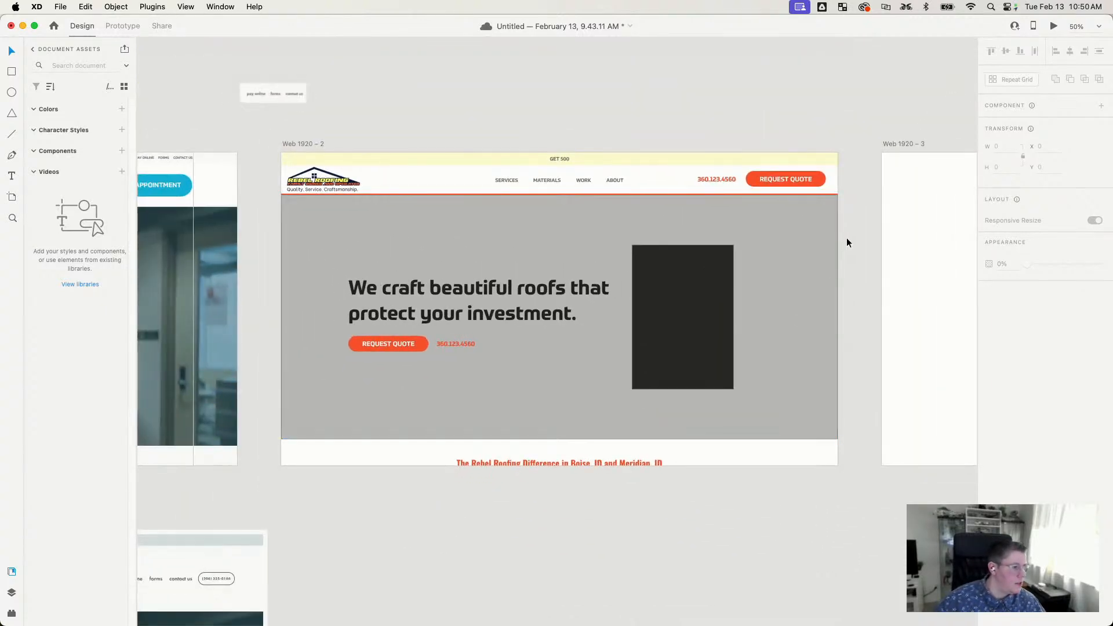
click(621, 339)
click(697, 298)
shift+click(531, 309)
shift+click(404, 346)
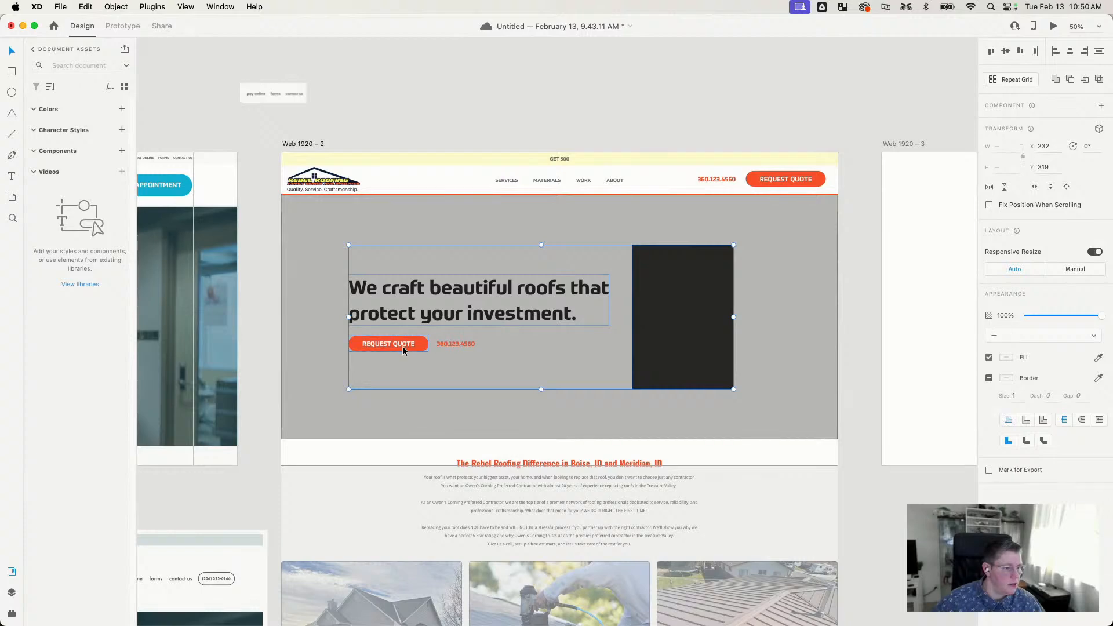
shift+click(447, 346)
drag(475, 296, 494, 297)
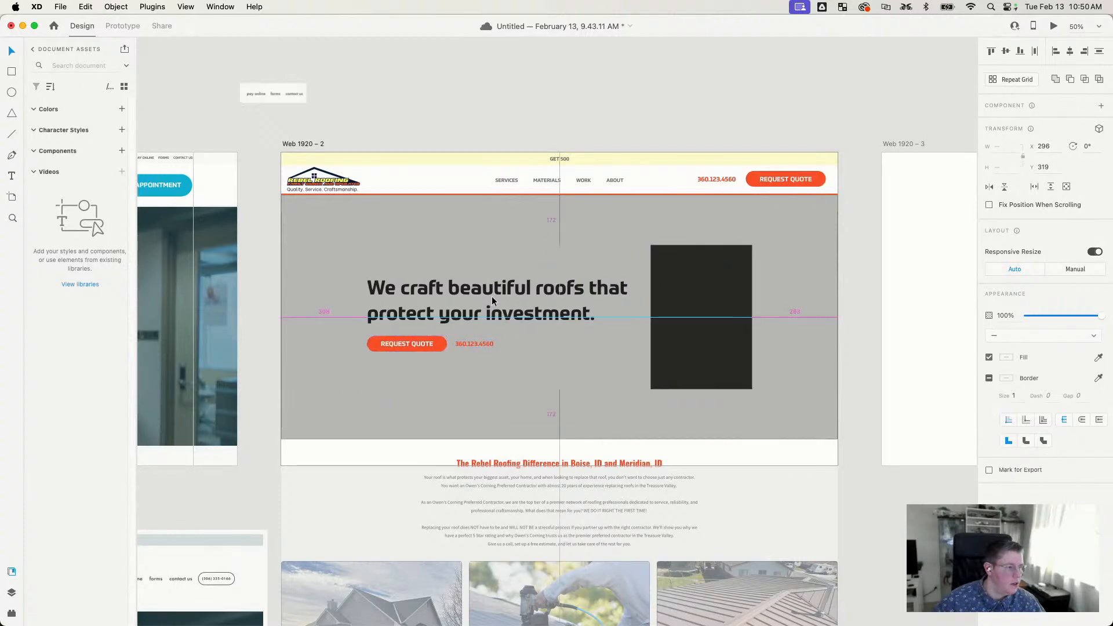
Step: Place a copy of the original homepage screenshot on the Web 1920 – 3 artboard at X 0, Y 0
click(744, 519)
key(super+v)
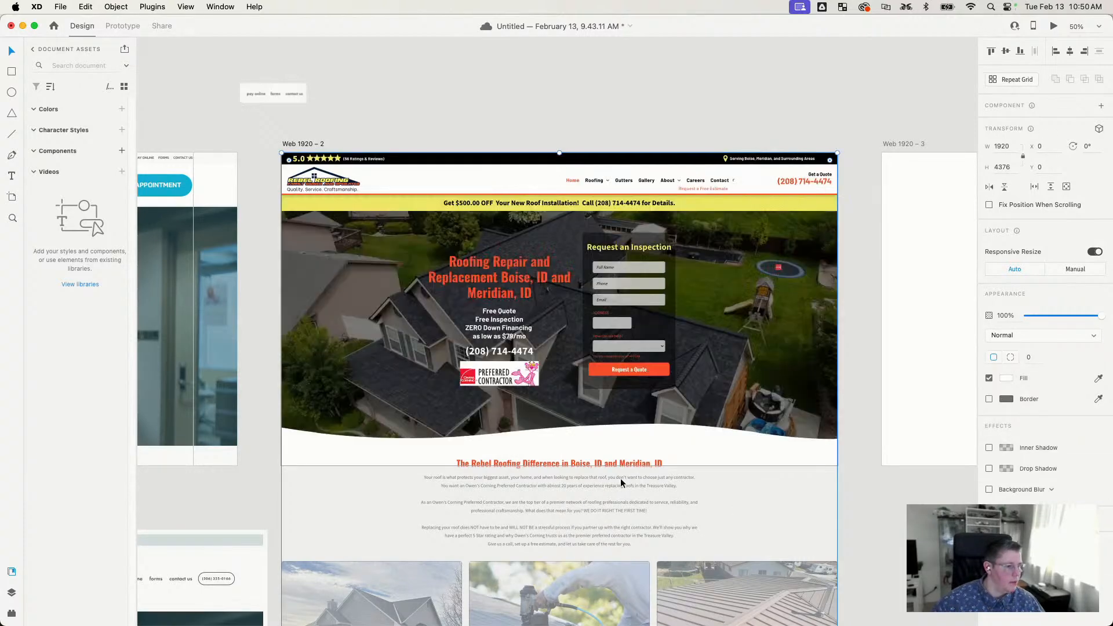
drag(621, 478, 1035, 462)
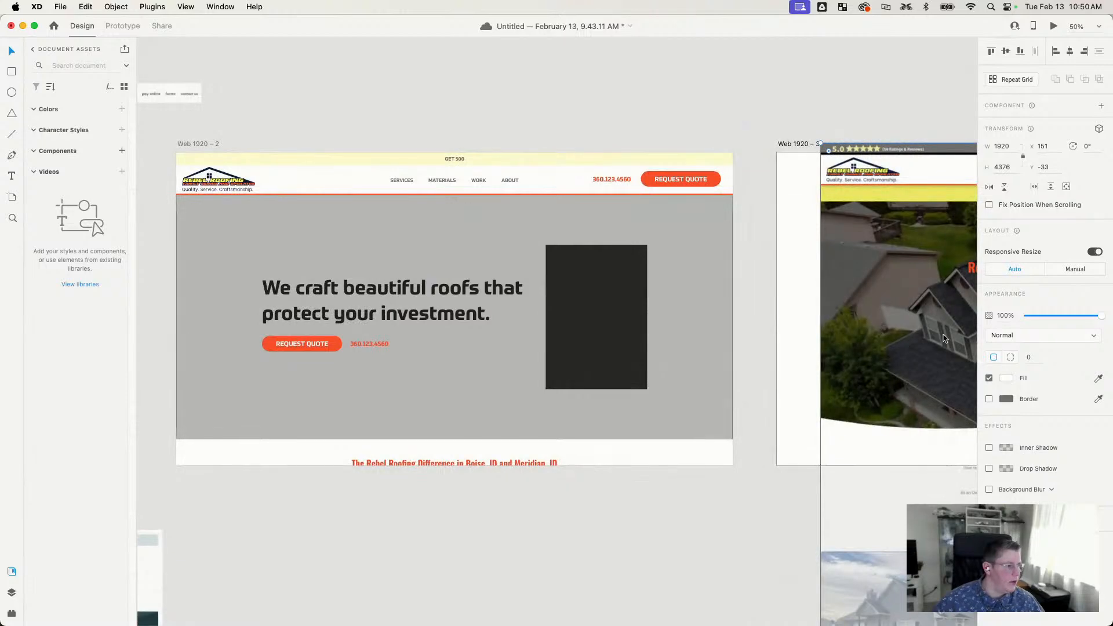
drag(944, 339, 861, 300)
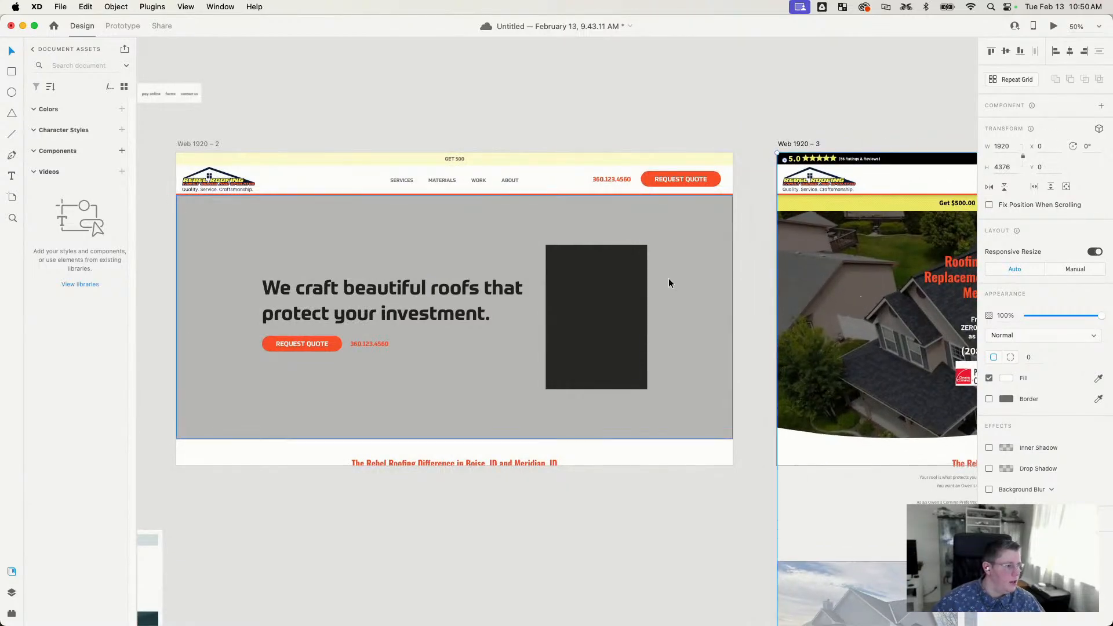
click(677, 97)
Step: Compare the redesigned hero with the original homepage hero on the neighbouring artboard
drag(731, 257, 506, 268)
drag(702, 323, 528, 305)
drag(512, 357, 783, 365)
drag(484, 373, 640, 372)
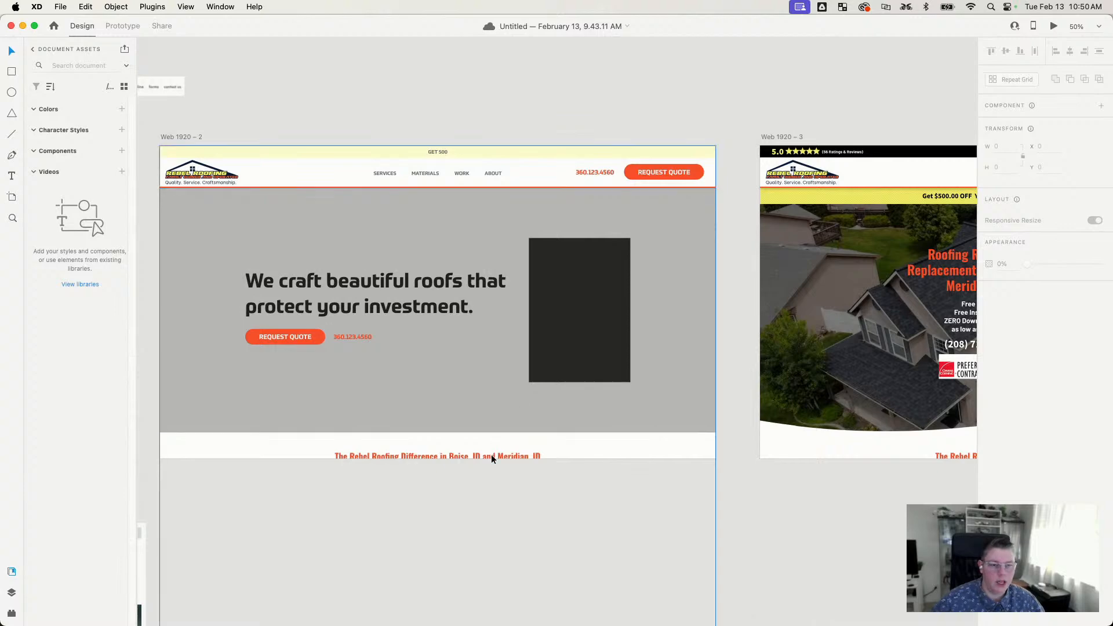
scroll(688, 513, right, 3)
drag(688, 514, 418, 522)
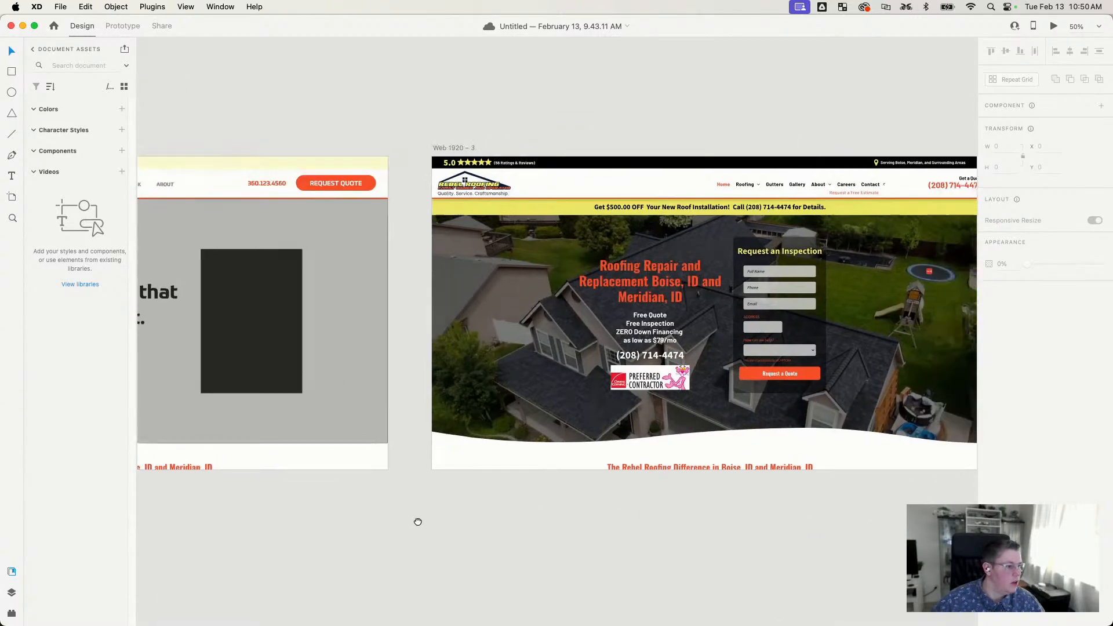
drag(308, 368, 592, 355)
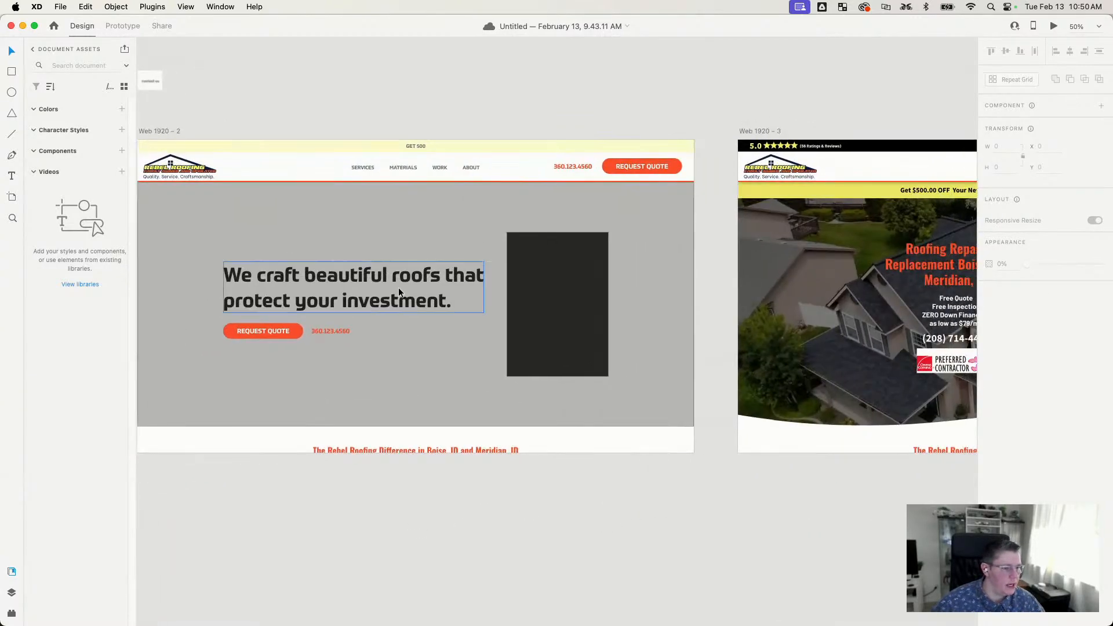
Step: Move the headline up to the dark panel's upper edge at Y 319 and duplicate it directly below itself
drag(328, 298, 328, 267)
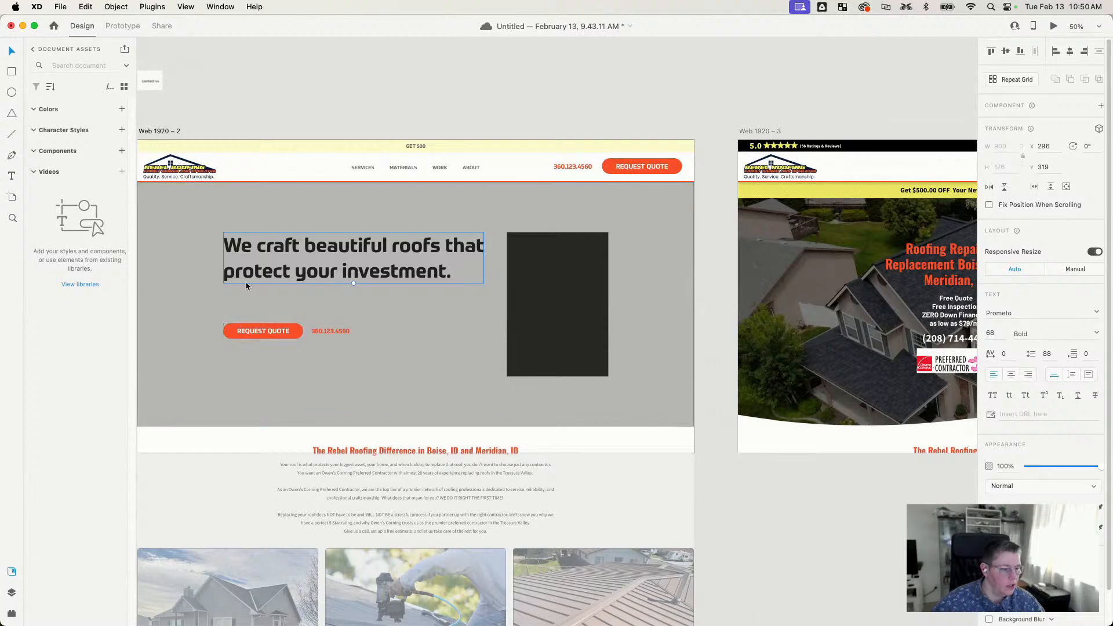
alt+drag(344, 261, 343, 315)
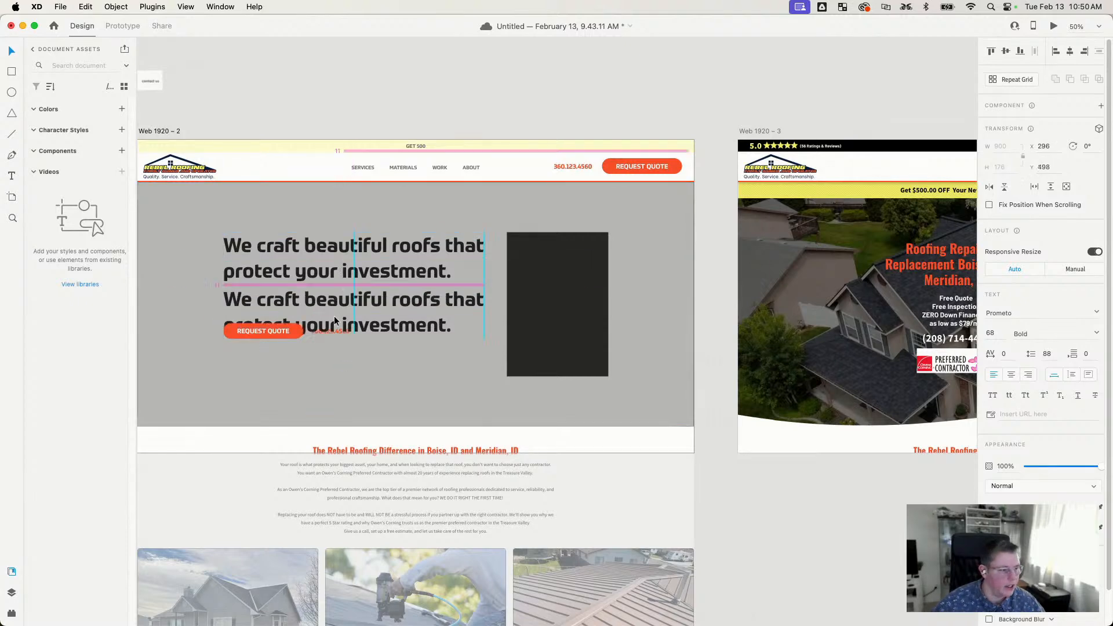
Step: Set the duplicated headline to Medium weight and reduce its size to 28
click(1095, 333)
click(1037, 401)
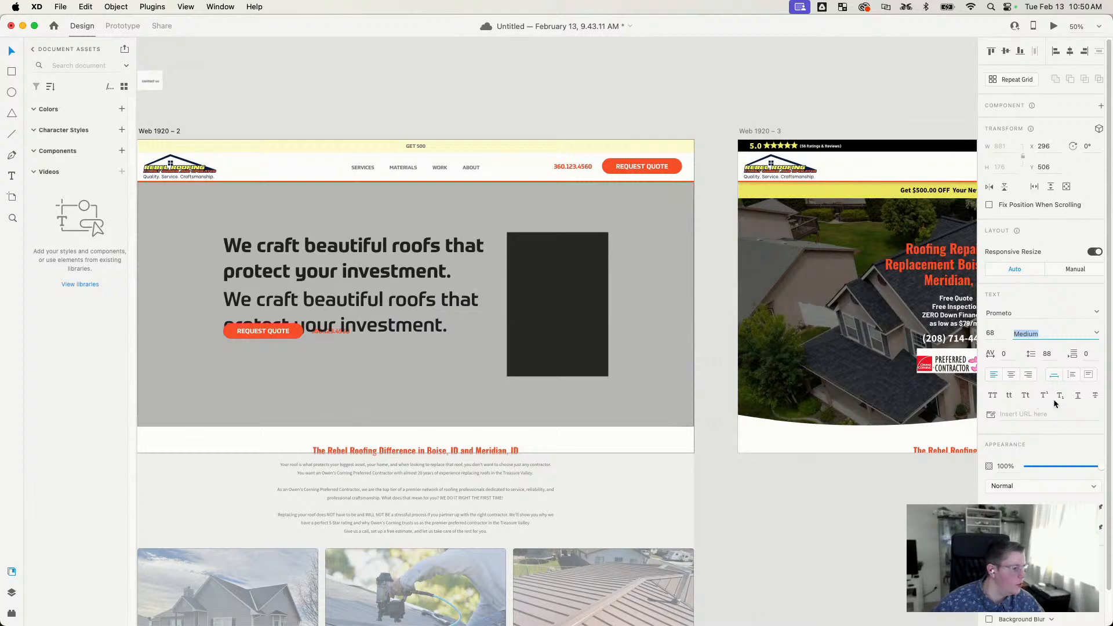
click(993, 335)
key(shift+Down)
key(shift+Down)
key(shift+Down)
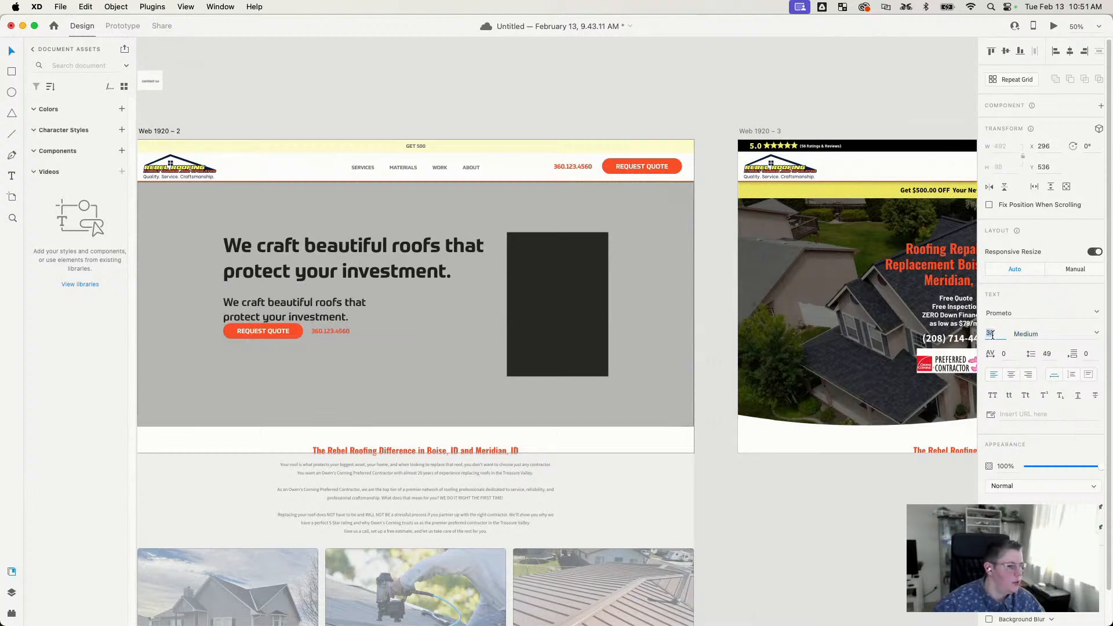
key(shift+Down)
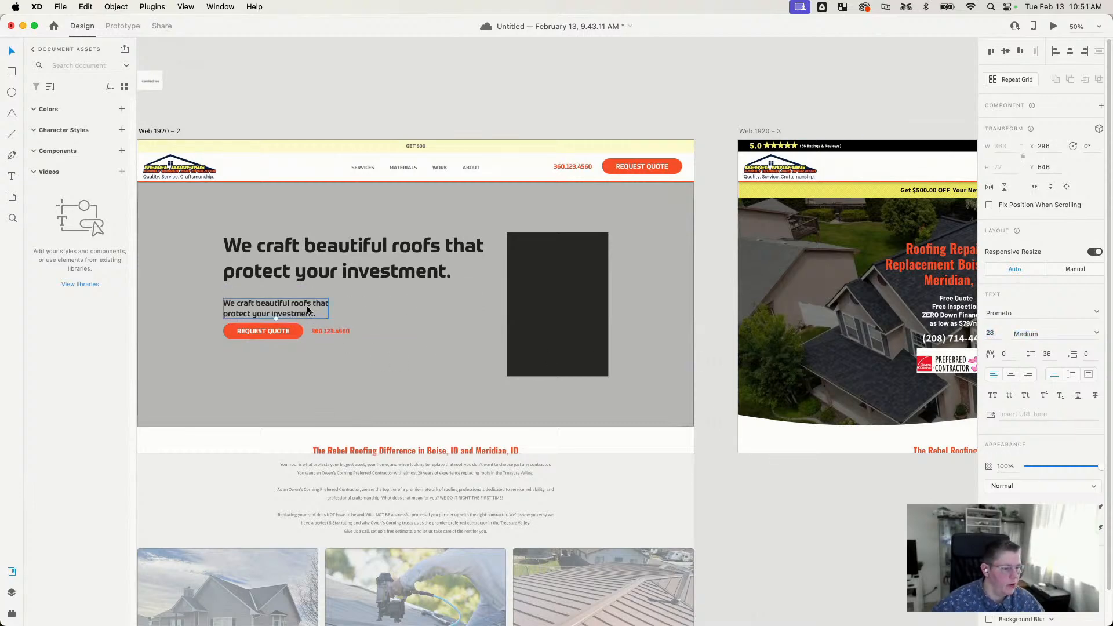
Step: Move the small text up to Y 532 and turn it into a fixed-size text box 900 wide, matching the headline
drag(308, 307, 308, 304)
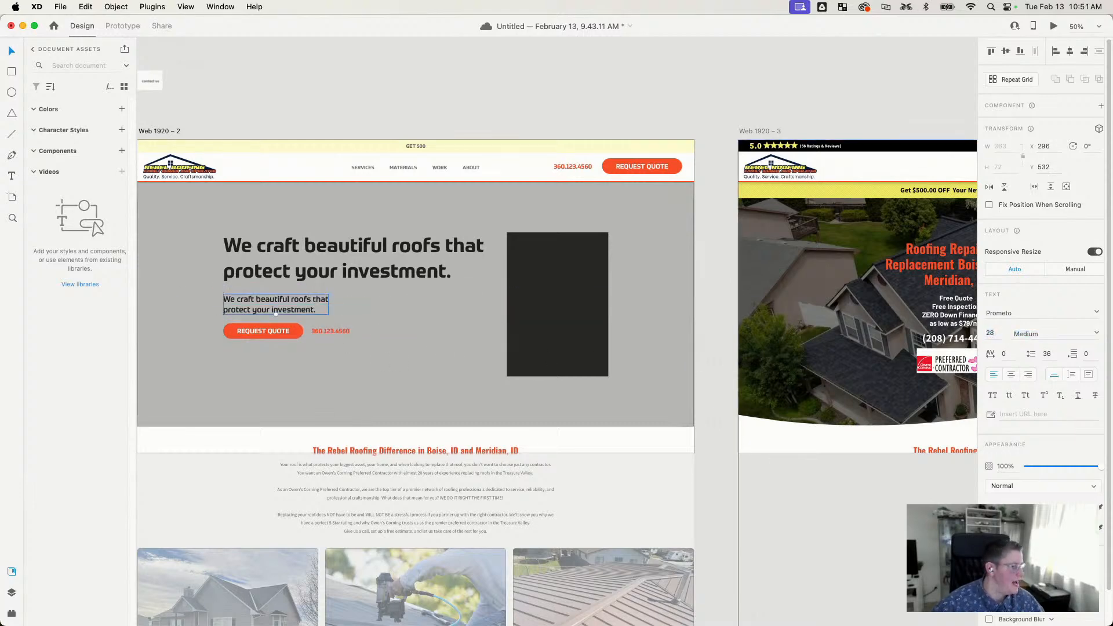
click(1089, 375)
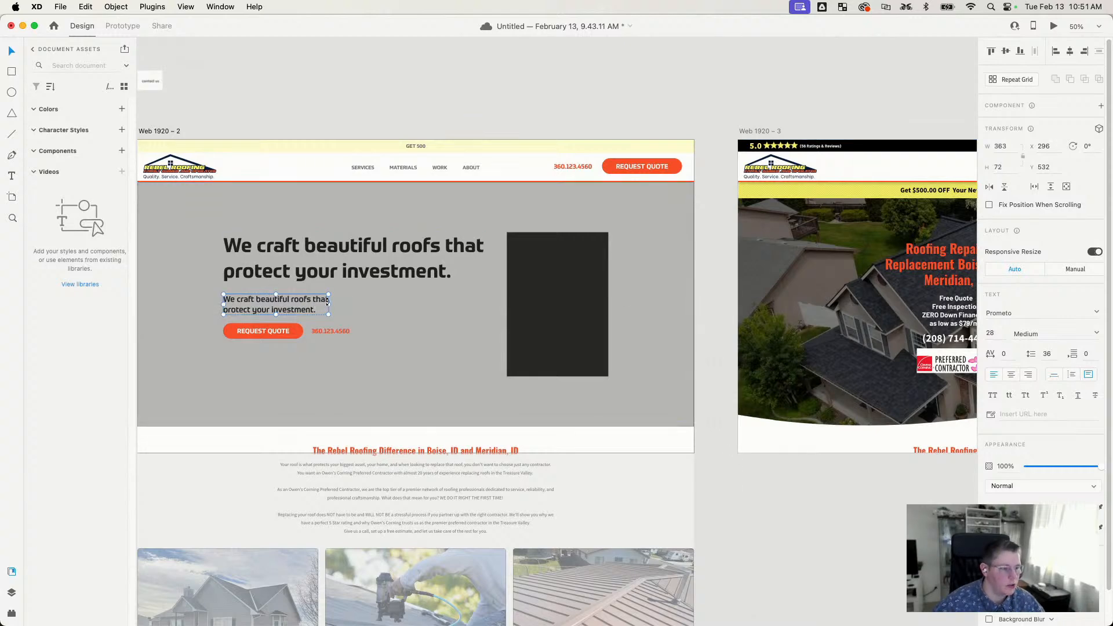
drag(328, 303, 481, 304)
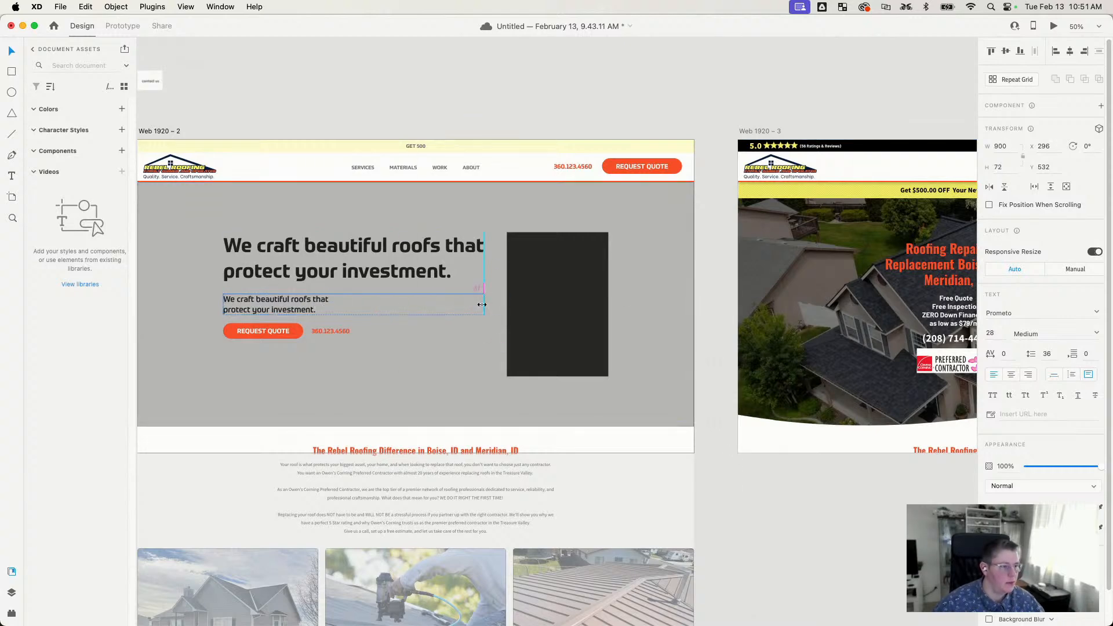
Step: Fill the small text box with placeholder text from the Lorem Ipsum plugin and move it up to Y 516
click(12, 592)
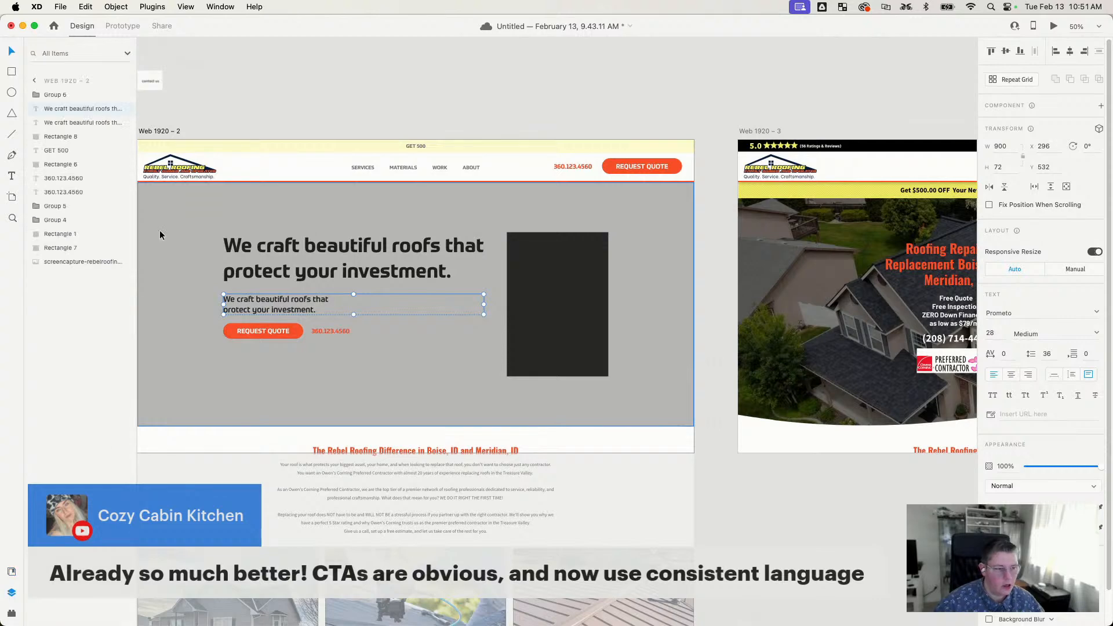
click(11, 613)
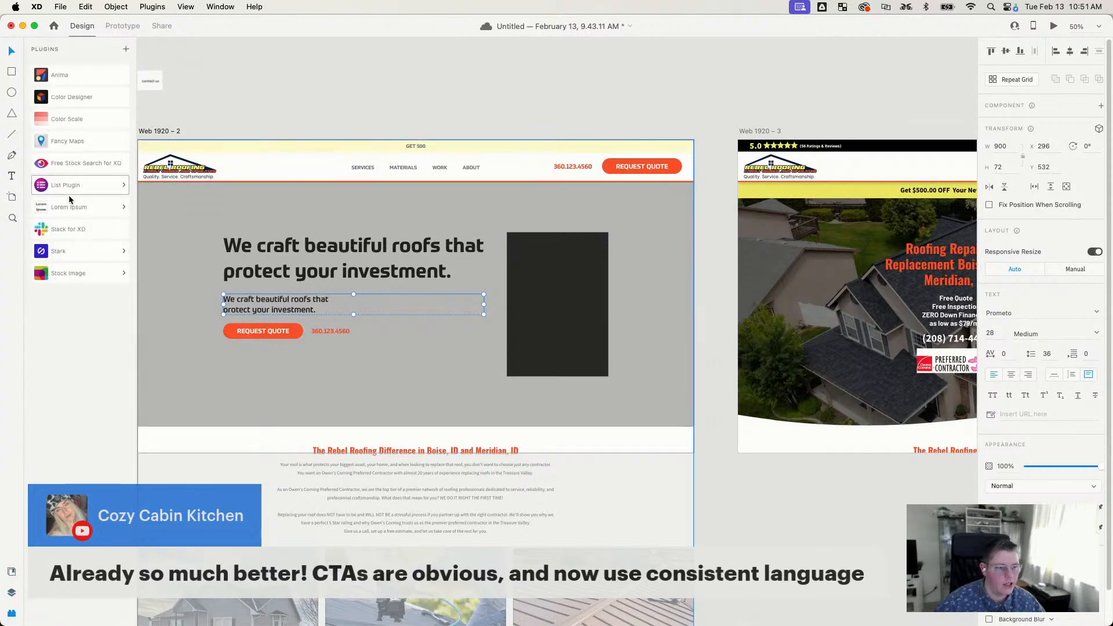
click(91, 208)
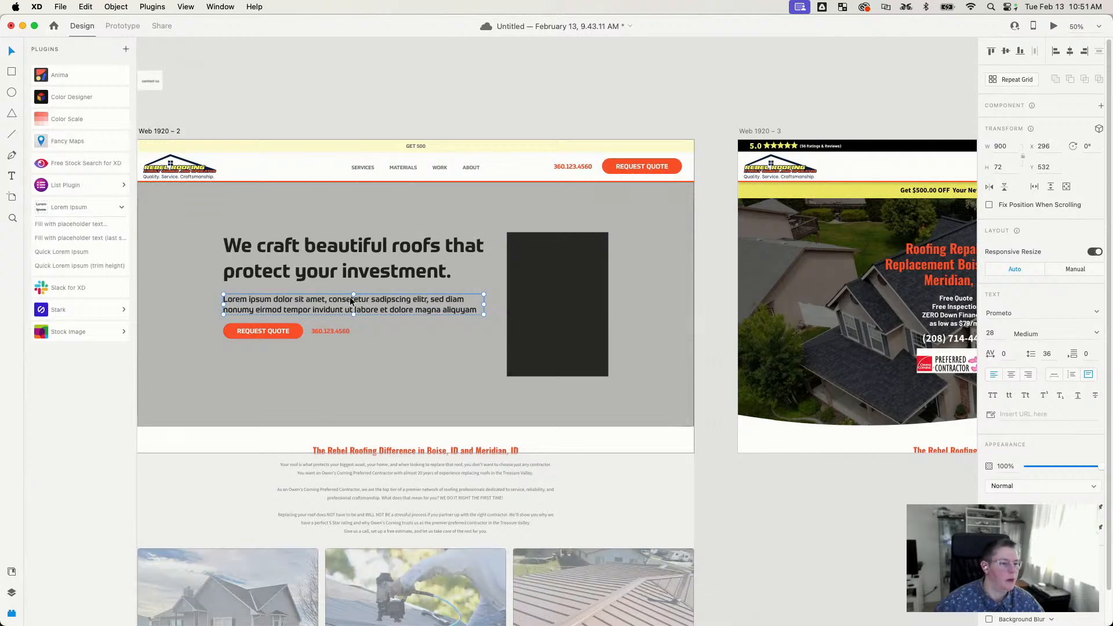
drag(352, 301, 350, 296)
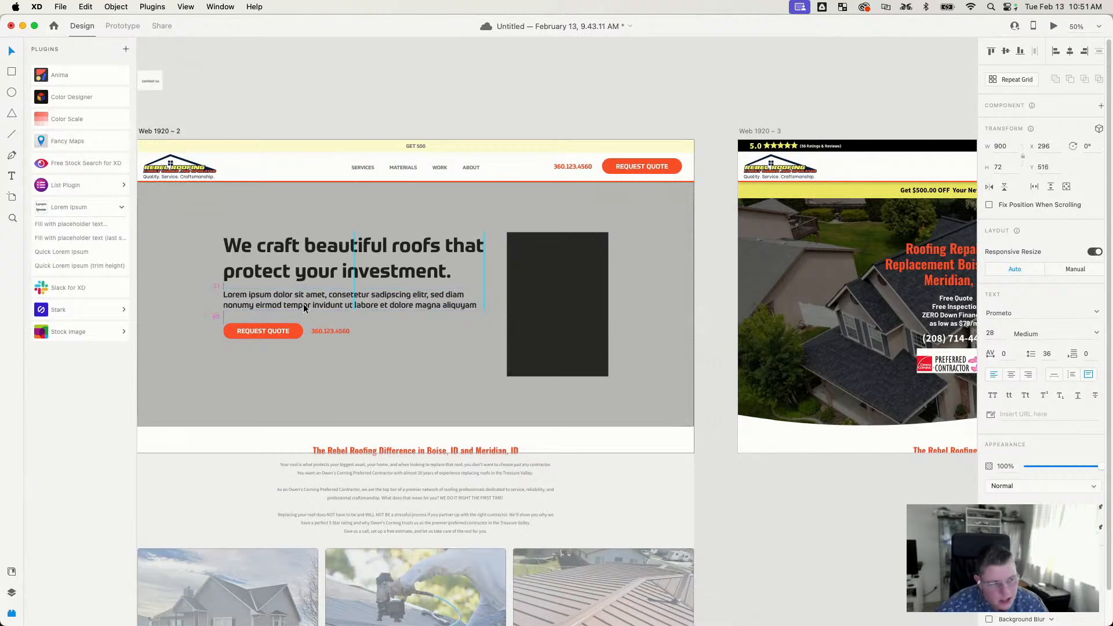
Step: Move the headline, paragraph, quote button and phone number down together by 30 to centre them vertically beside the dark panel
shift+click(270, 329)
shift+click(325, 331)
shift+click(325, 269)
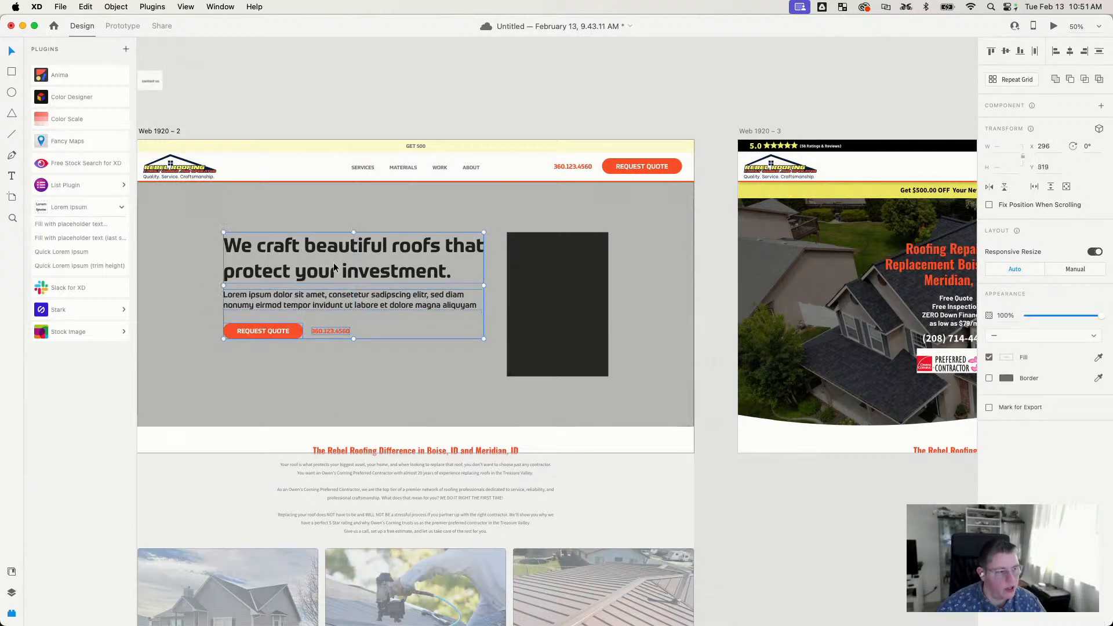
key(shift+Down)
key(shift+Down)
key(shift+Down)
key(shift+Down)
key(shift+Down)
key(shift+Up)
key(shift+Up)
key(shift+Up)
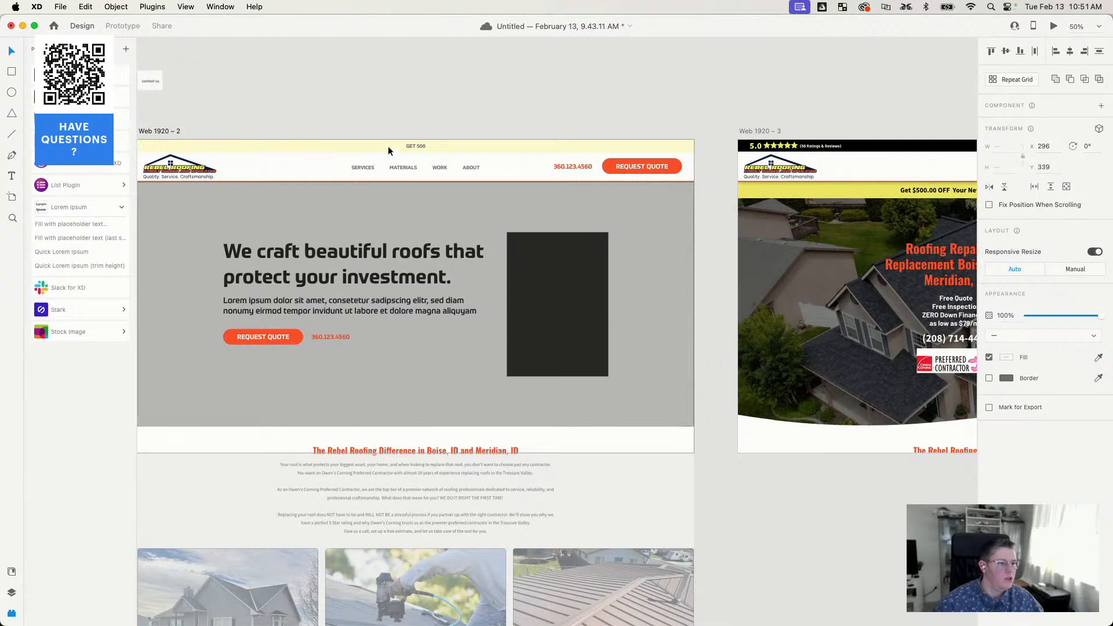
key(shift+Down)
click(390, 108)
click(306, 304)
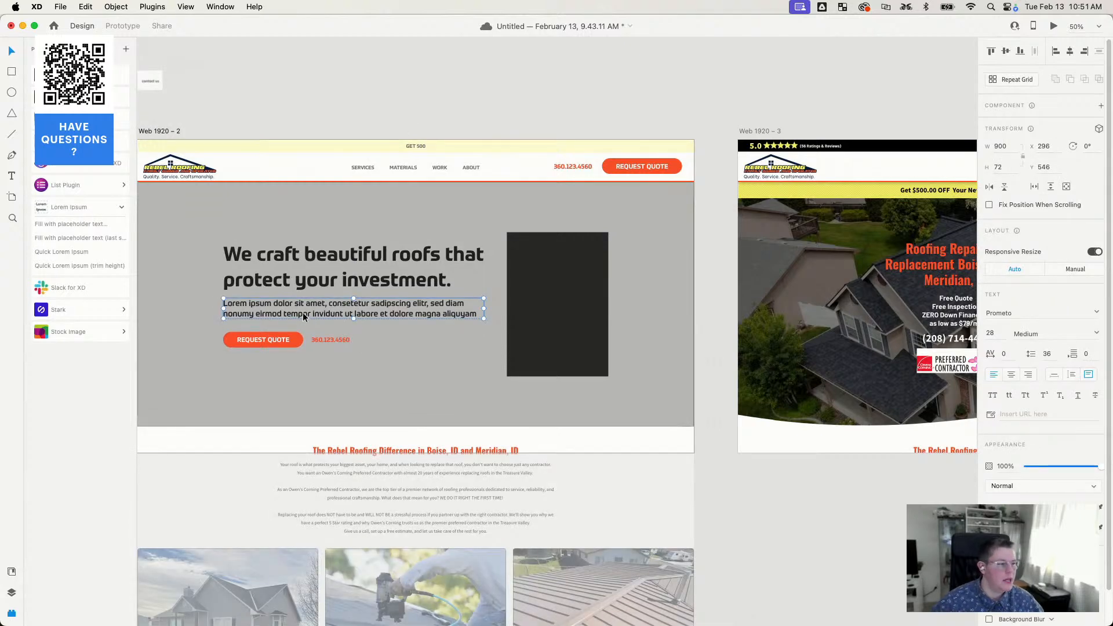
click(795, 508)
drag(829, 491, 881, 480)
click(448, 303)
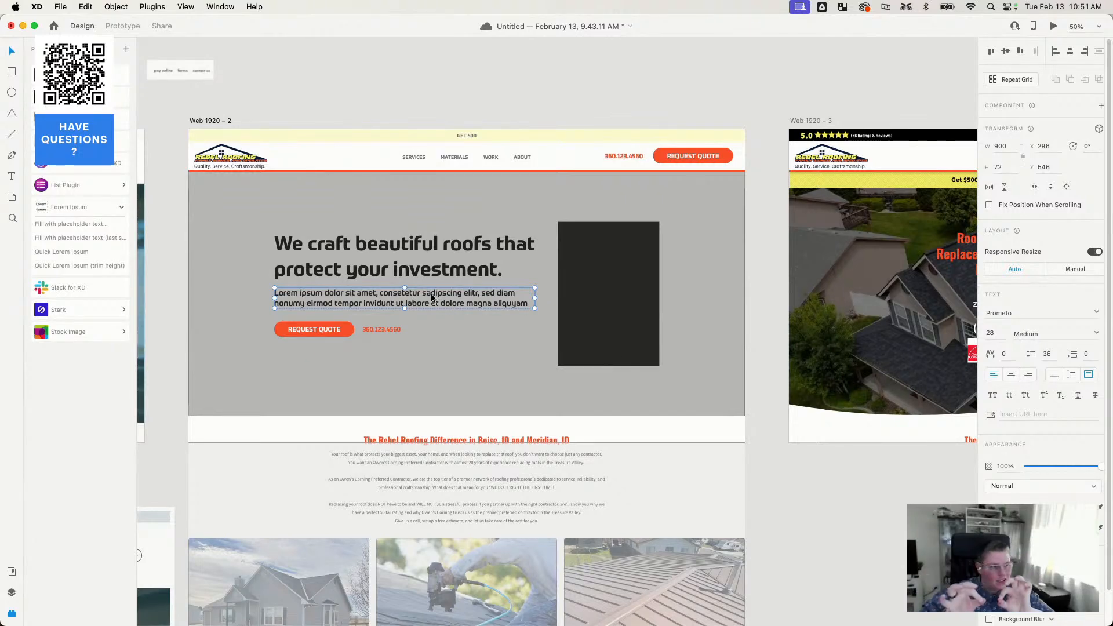
click(565, 48)
Step: Fill the grey hero background rectangle with the photo of a dark shingle roof and autumn trees
click(727, 216)
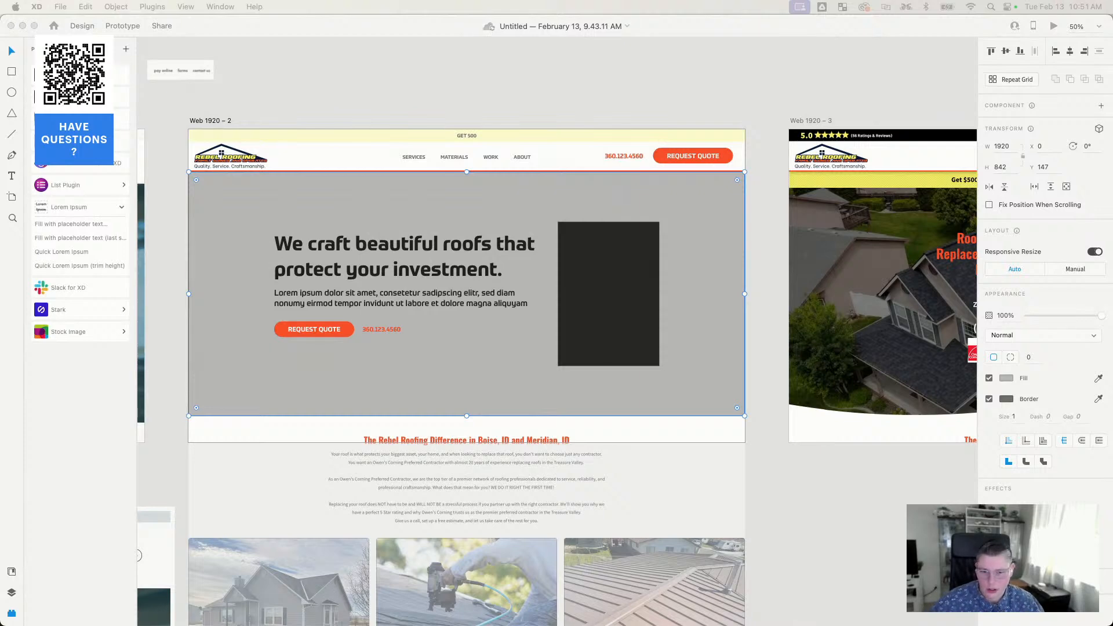
drag(894, 319, 532, 355)
click(546, 125)
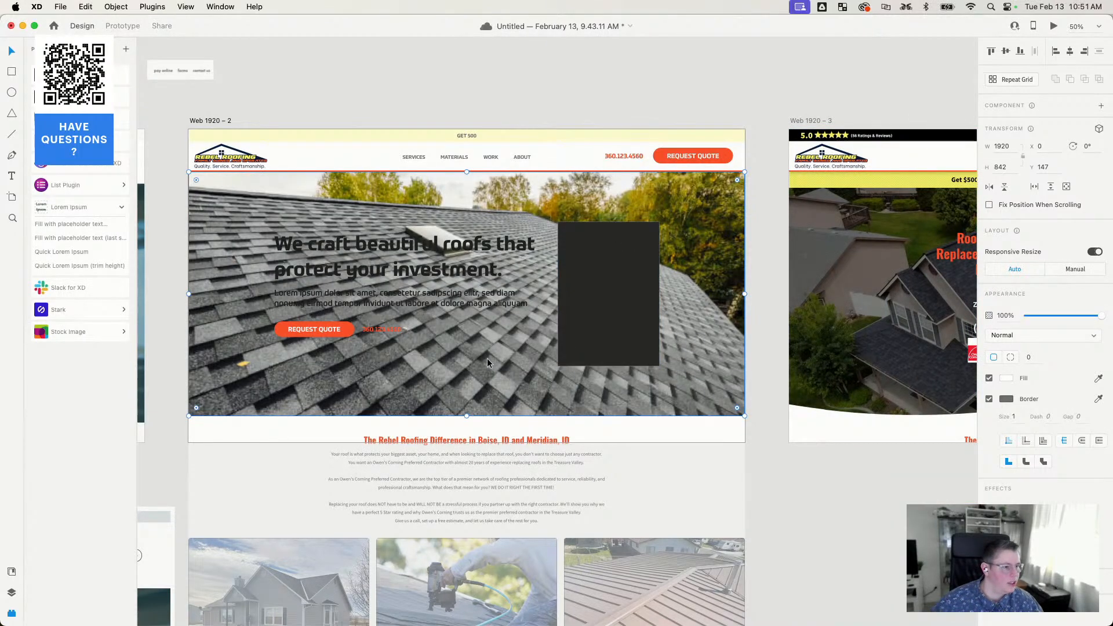
Step: Duplicate the hero photo rectangle in place, fill the copy with solid dark grey #454545 and remove its border
key(super+c)
key(super+v)
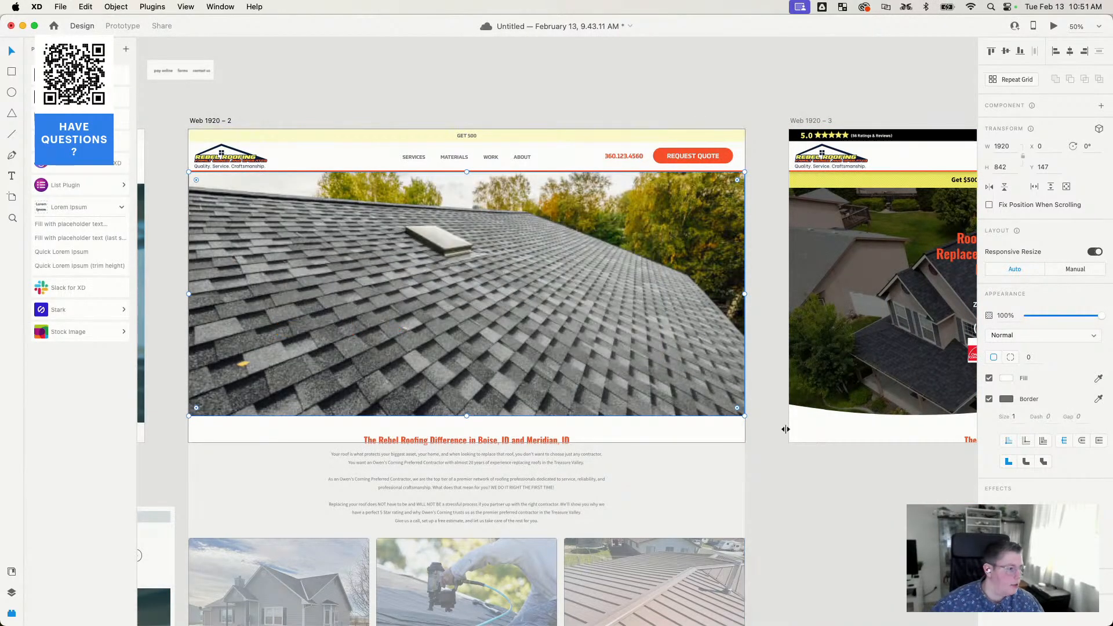
click(1007, 379)
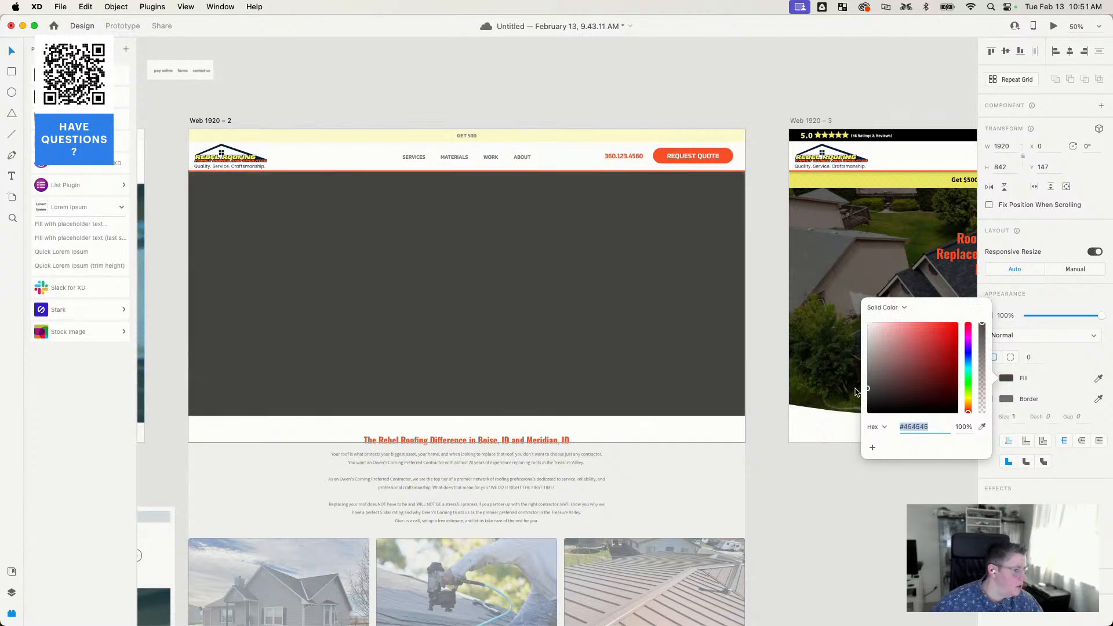
click(1012, 399)
click(1044, 393)
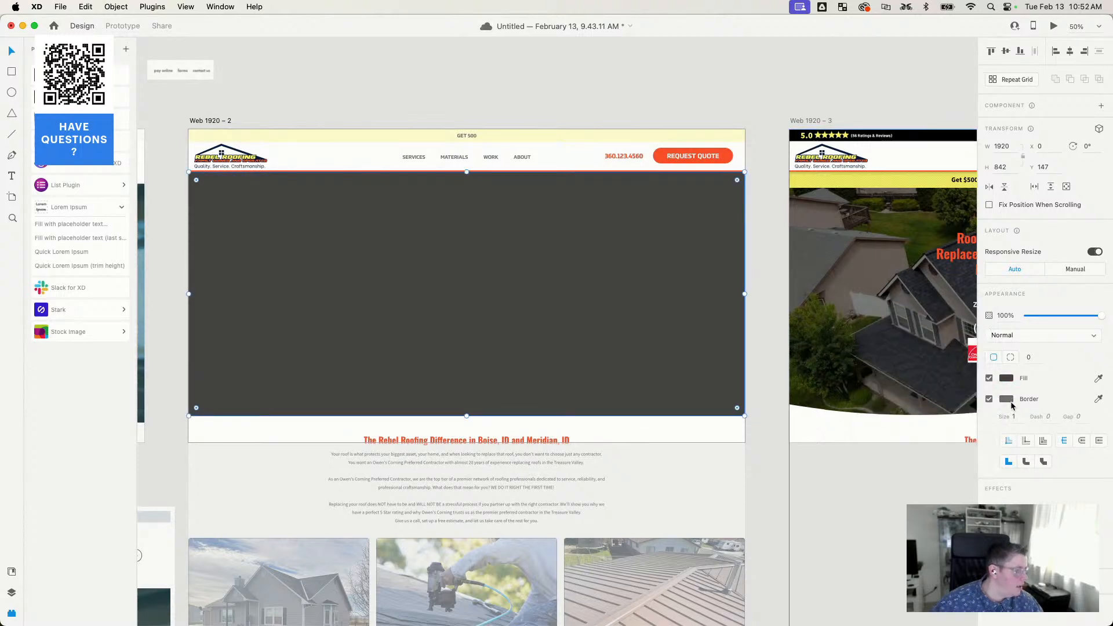
click(988, 399)
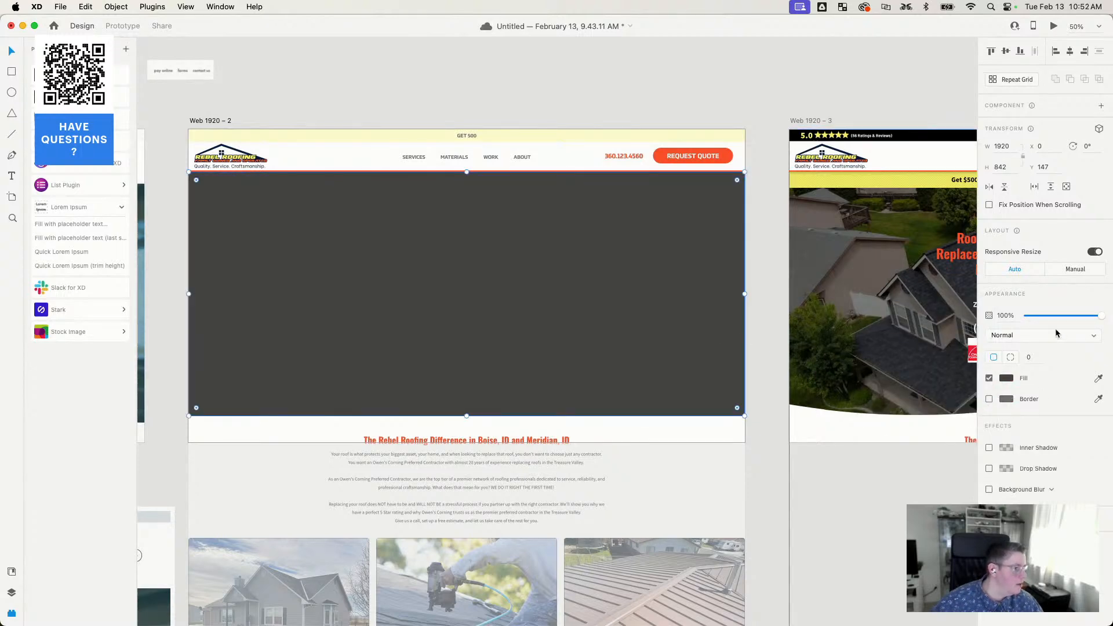
Step: Lower the dark overlay's opacity so the roof photo shows through, and send both background layers behind the hero content
drag(1091, 316, 1078, 317)
drag(755, 245, 717, 284)
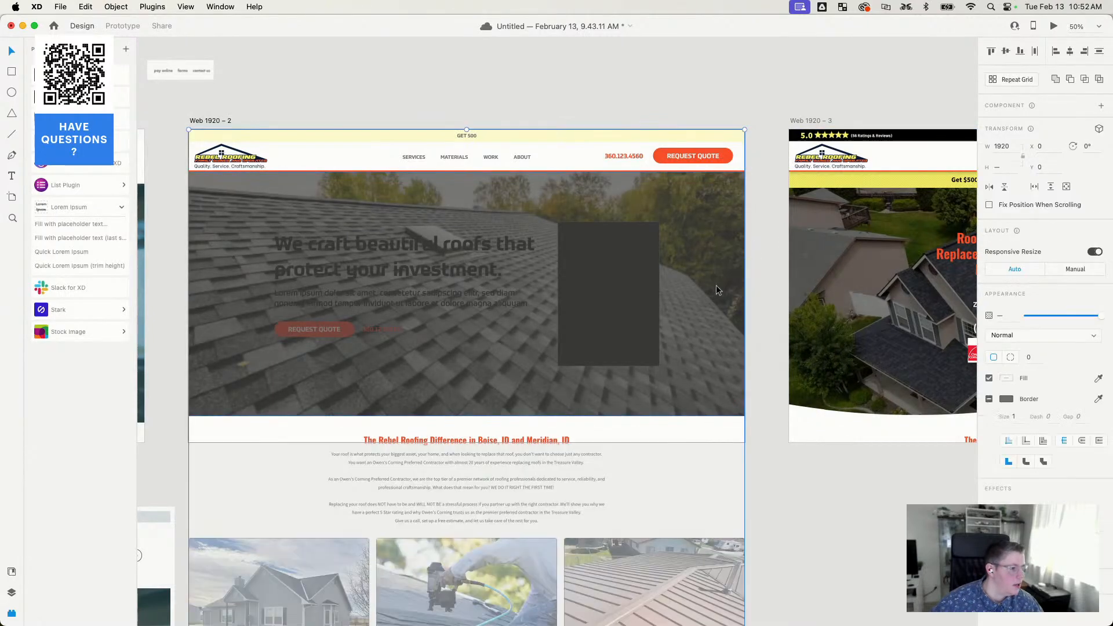
right_click(716, 284)
click(768, 540)
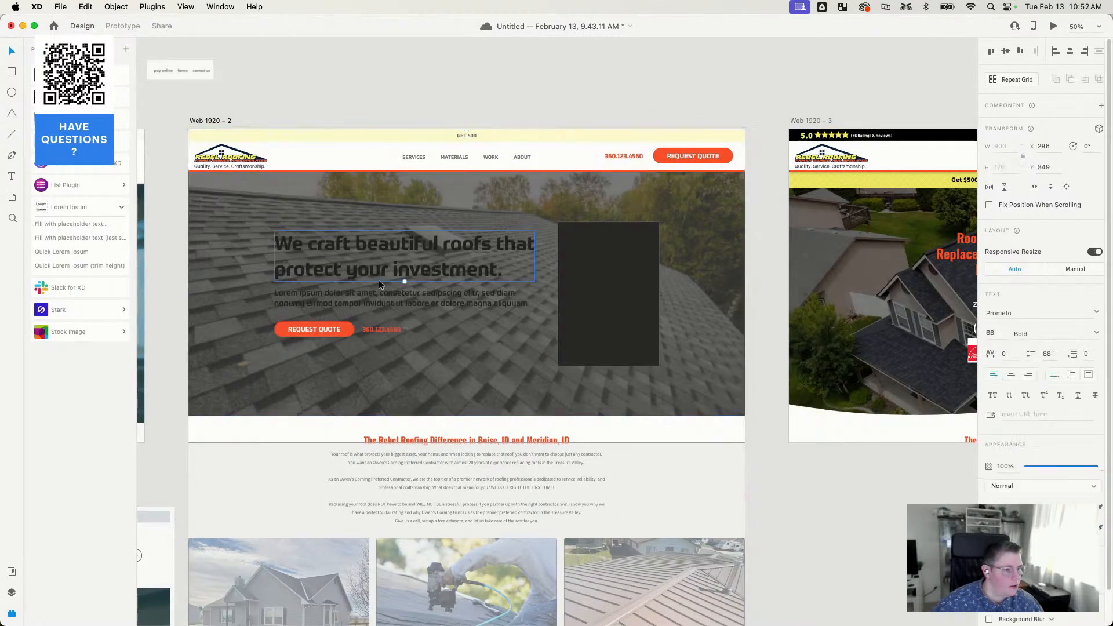
Step: Change the hero headline and paragraph text to white
click(398, 281)
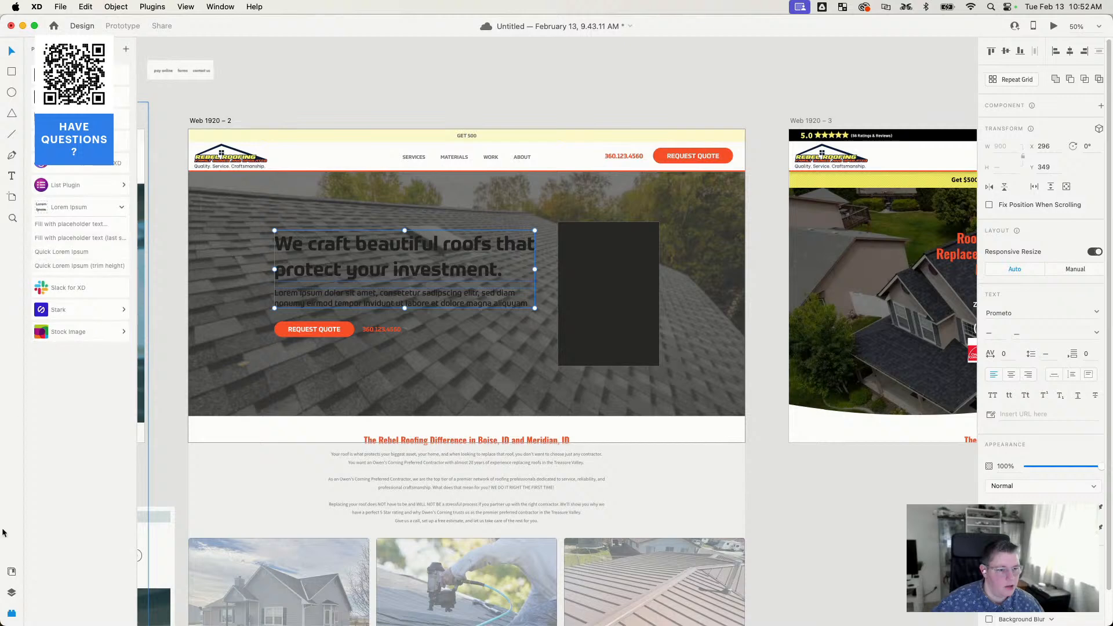
click(11, 571)
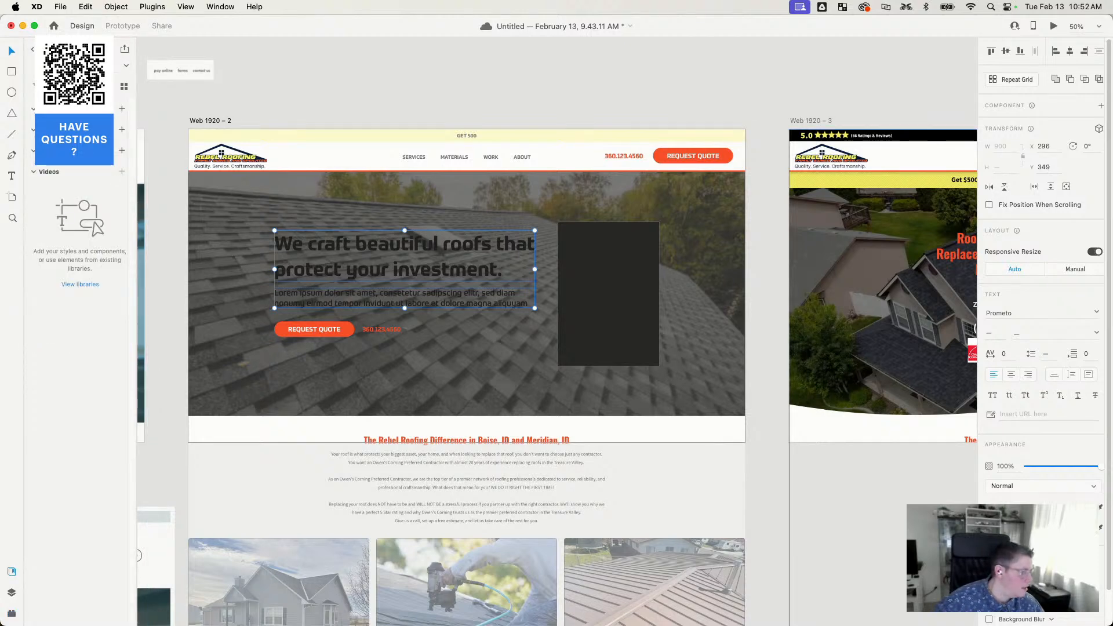
click(1005, 507)
drag(898, 487, 701, 333)
click(605, 85)
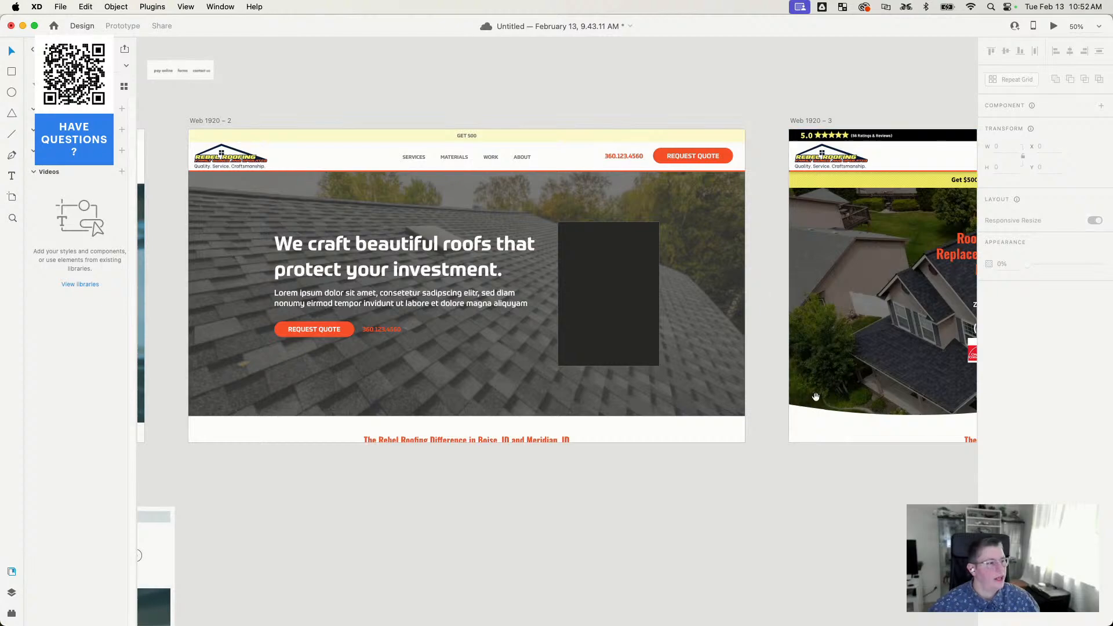
Step: Compare the redesigned hero with the original homepage on the Web 1920 – 3 artboard
drag(825, 397, 351, 410)
mouse_move(573, 347)
mouse_down()
mouse_move(496, 375)
mouse_move(902, 351)
mouse_move(709, 350)
mouse_up()
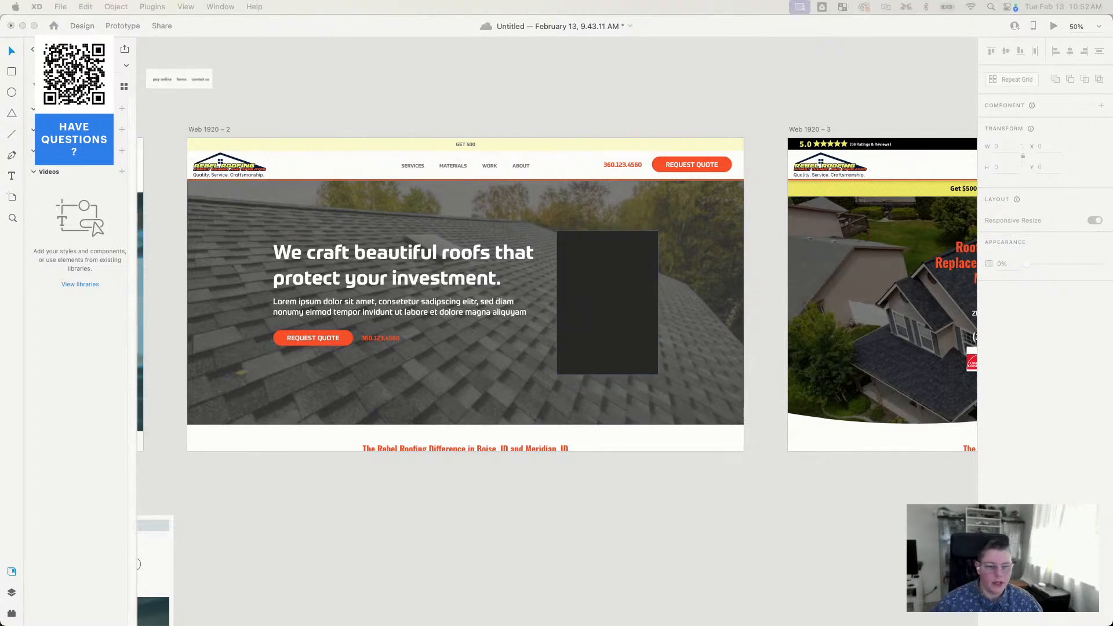
click(634, 504)
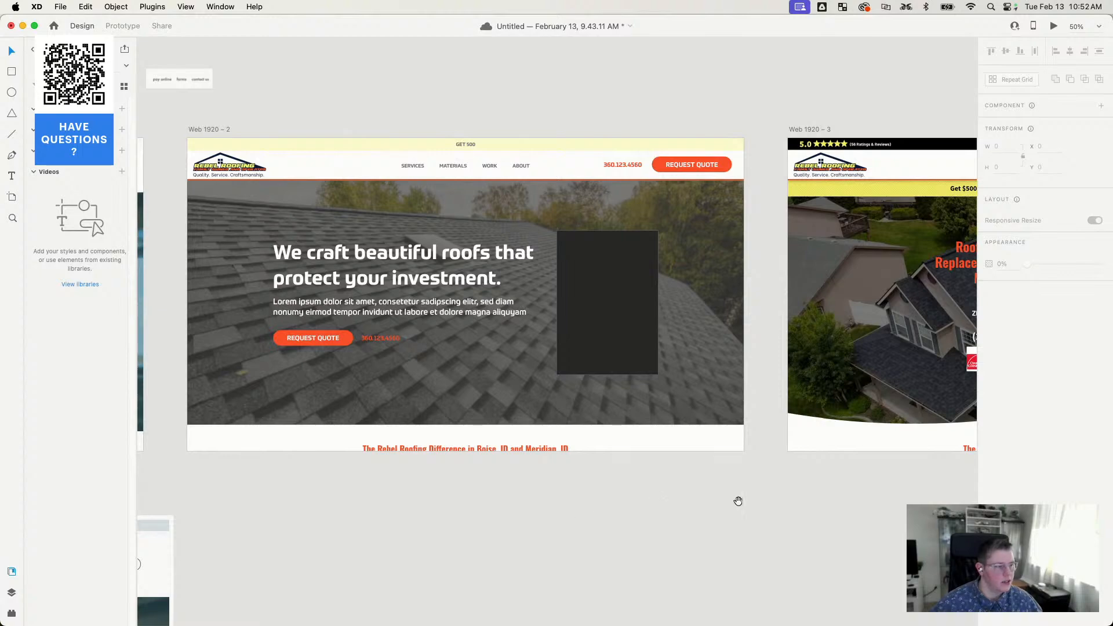
drag(736, 499, 837, 476)
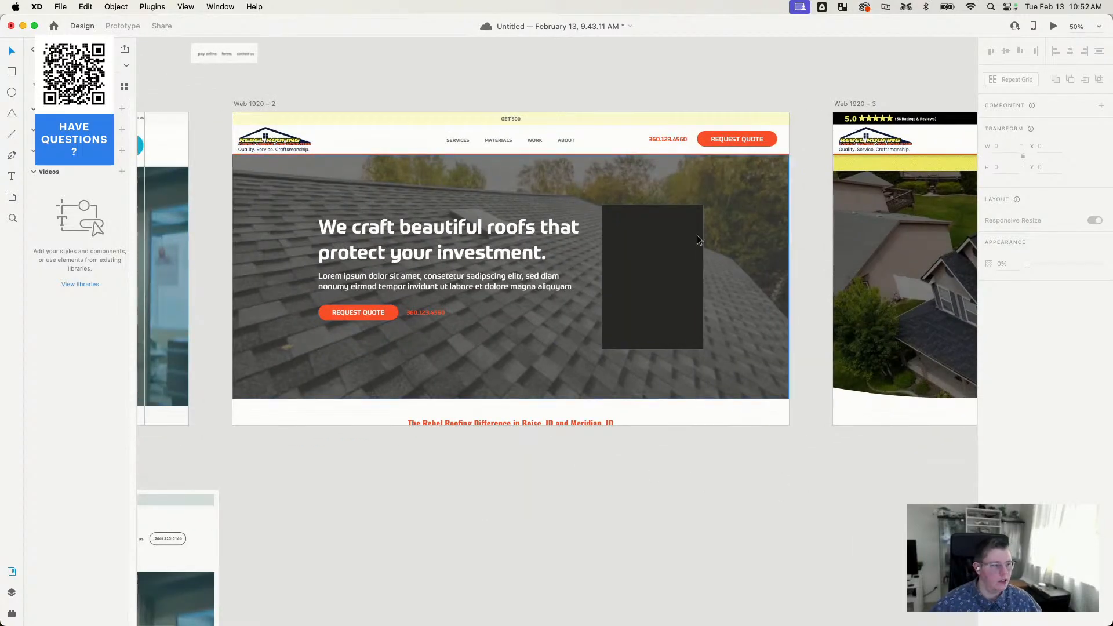
drag(732, 509, 390, 498)
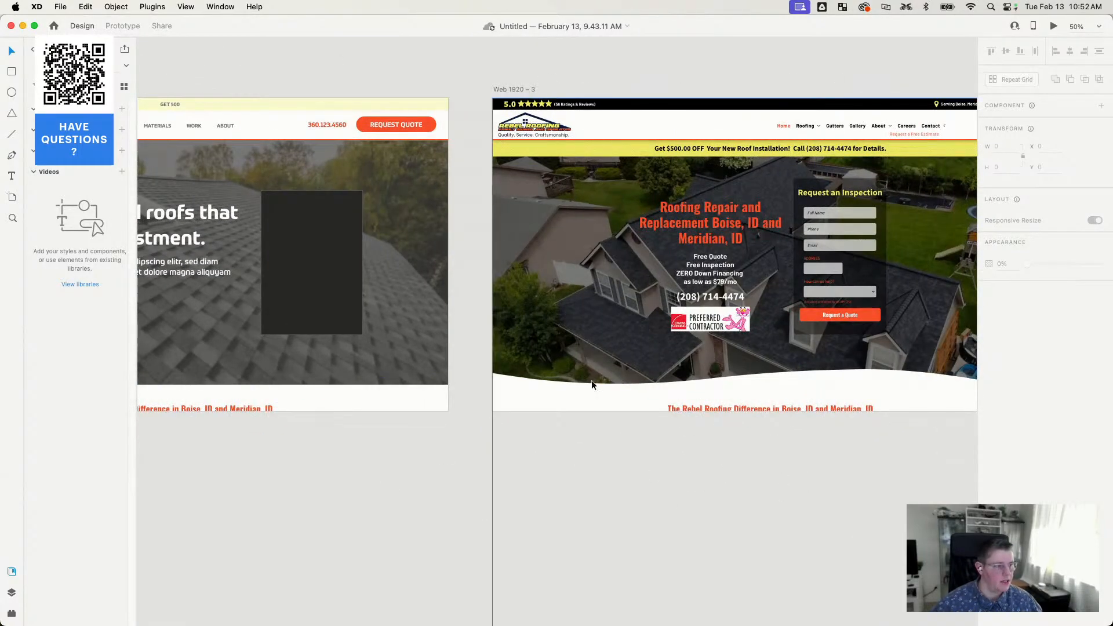
drag(774, 334, 205, 383)
drag(643, 322, 617, 320)
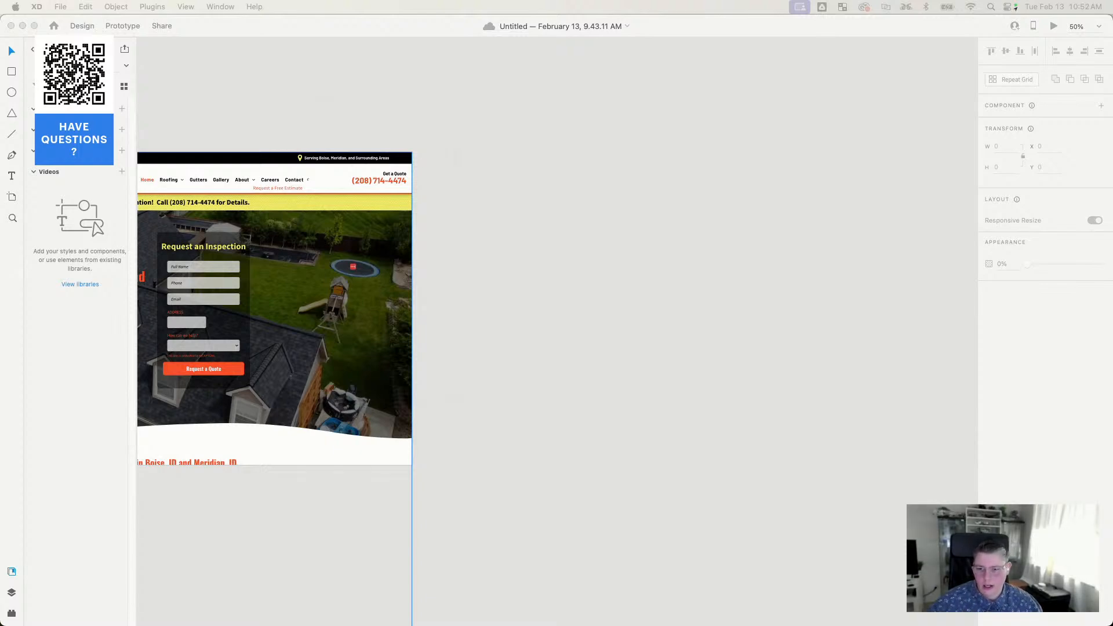
Step: Switch to Chrome and search Google for clothing boutiques in Seattle
drag(1112, 202, 323, 70)
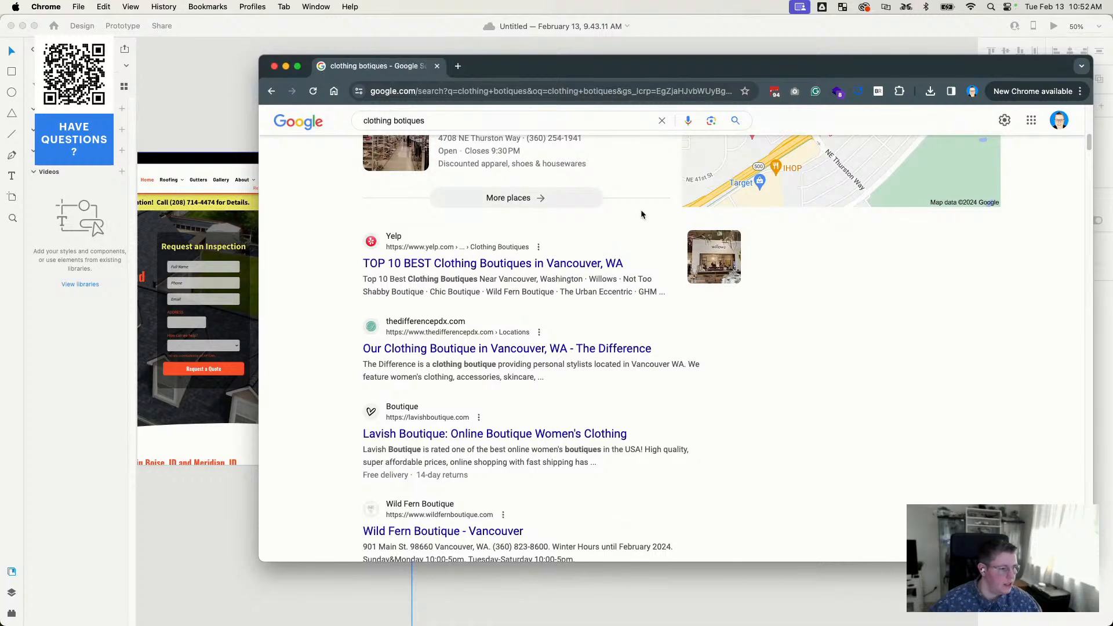
scroll(673, 380, down, 3)
scroll(673, 380, up, 3)
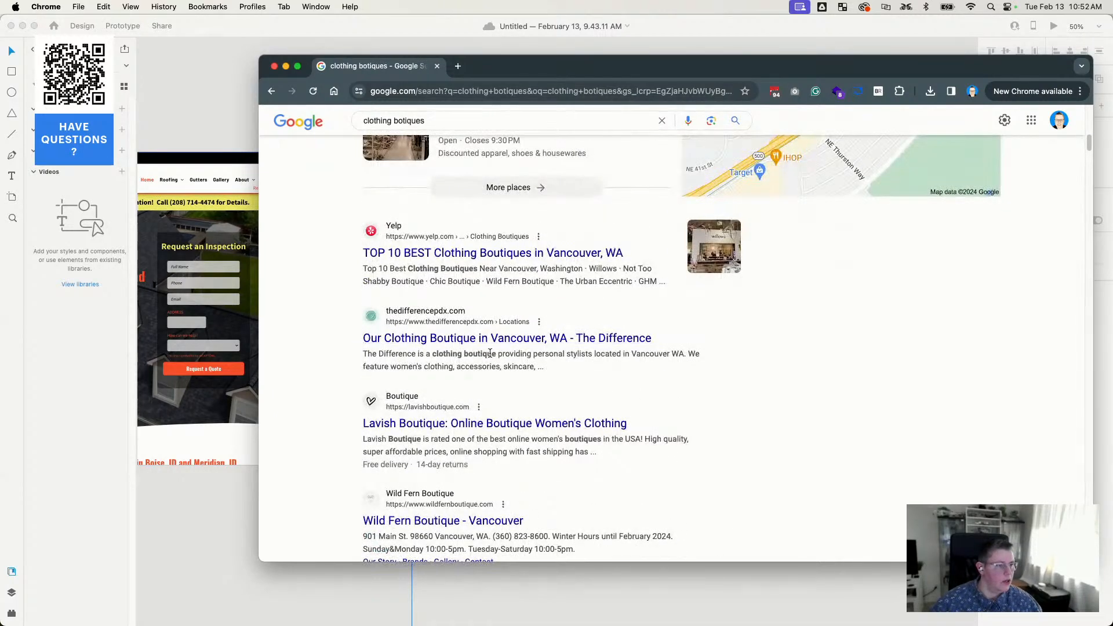
scroll(440, 290, up, 5)
click(450, 124)
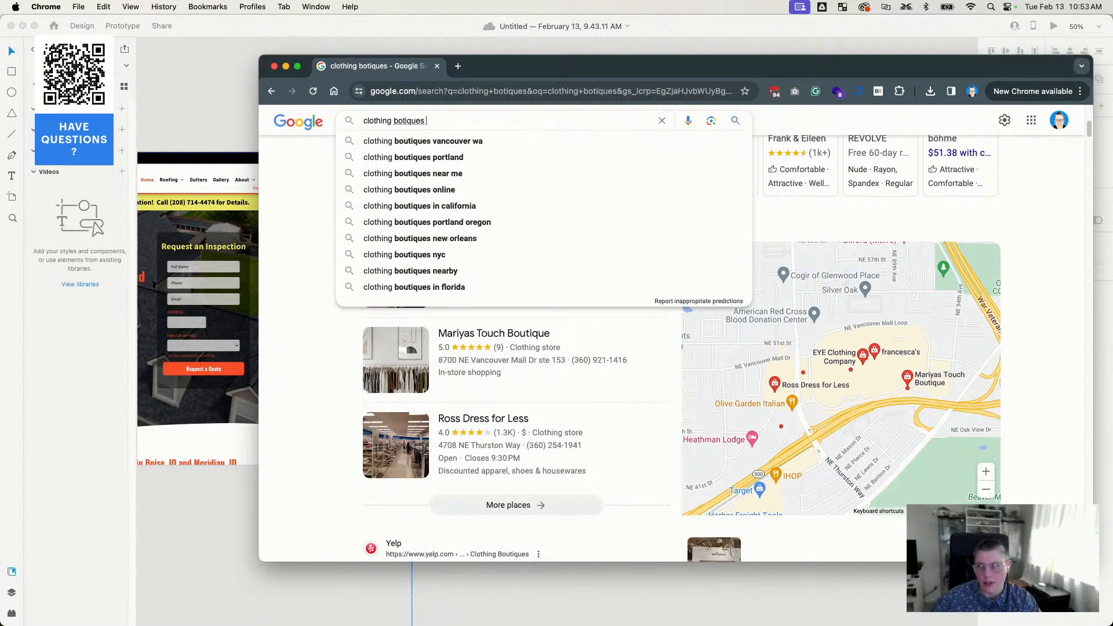
text(seattle)
key(Return)
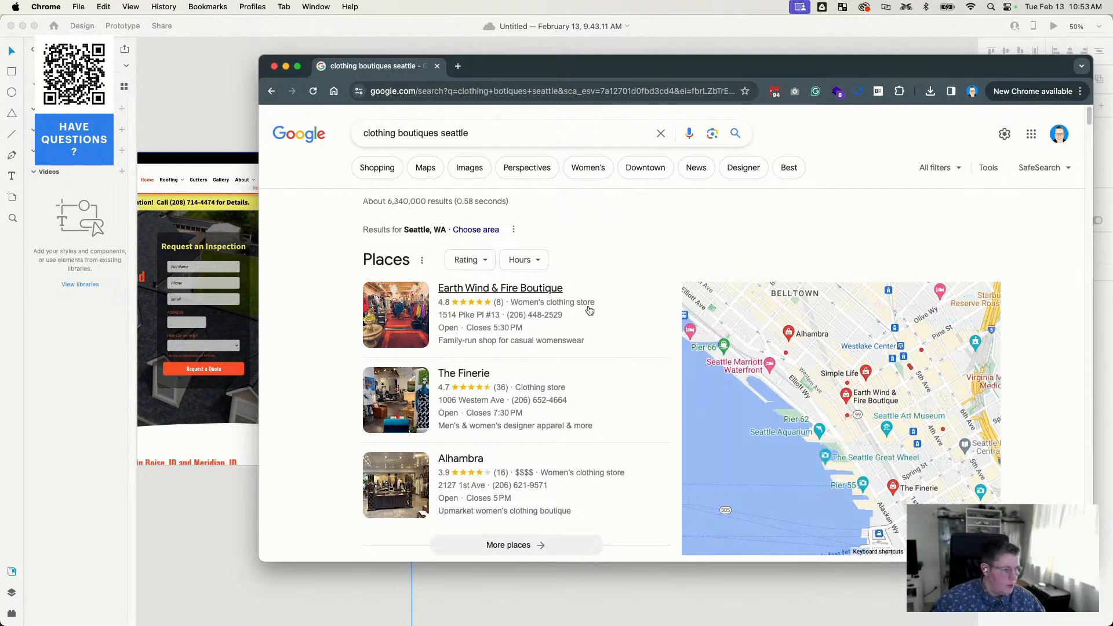
Step: Browse the Seattle boutique results and open the Show Pony Boutique website
scroll(590, 311, down, 15)
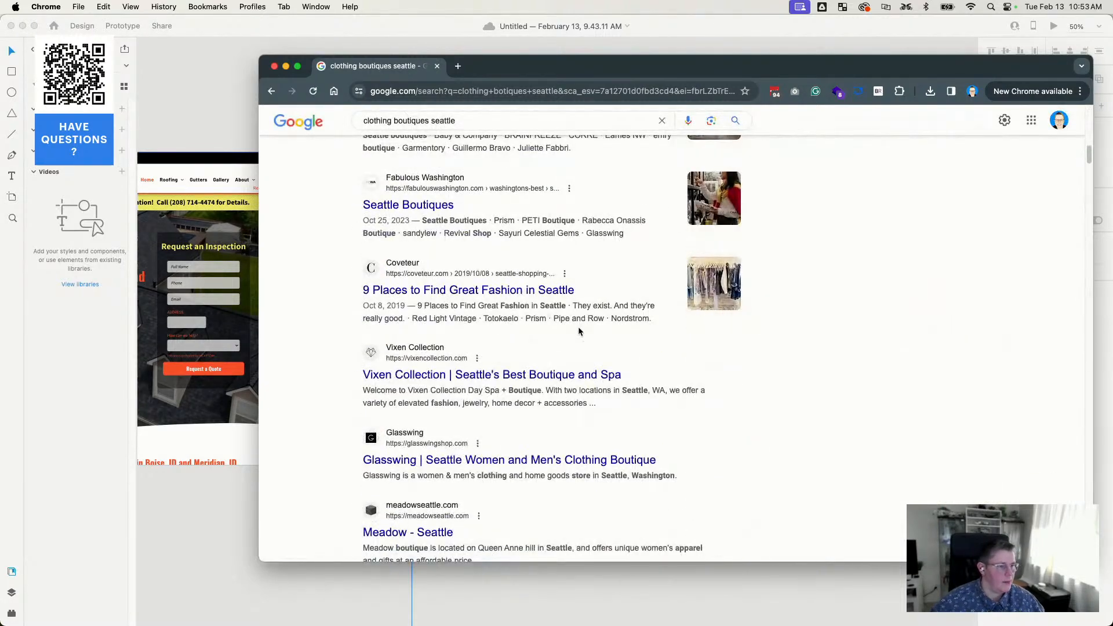
scroll(578, 331, down, 5)
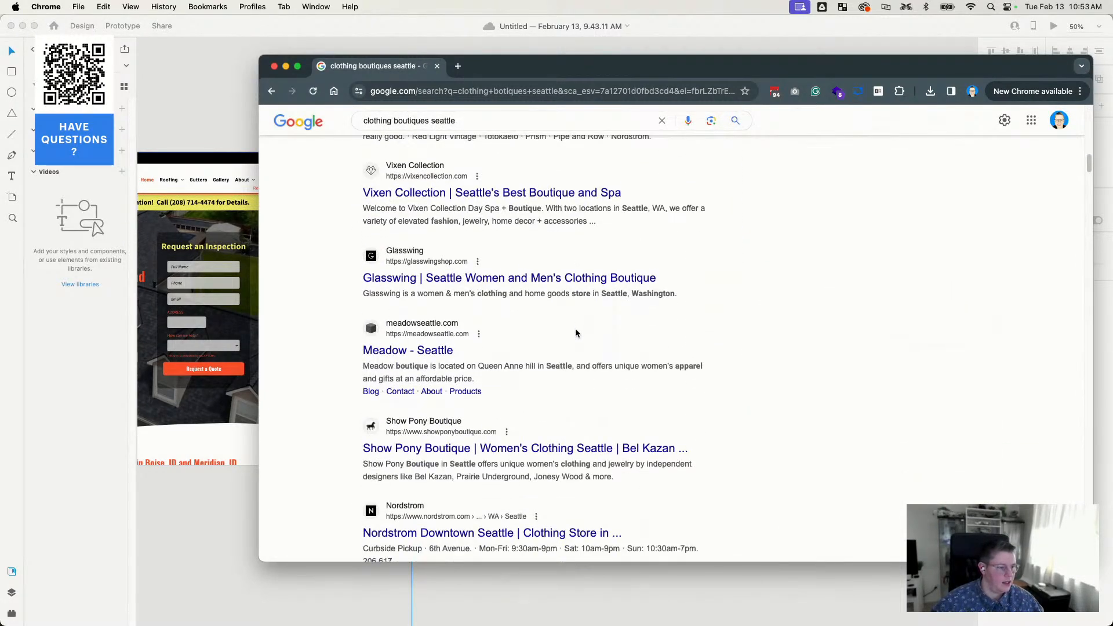
scroll(575, 333, down, 5)
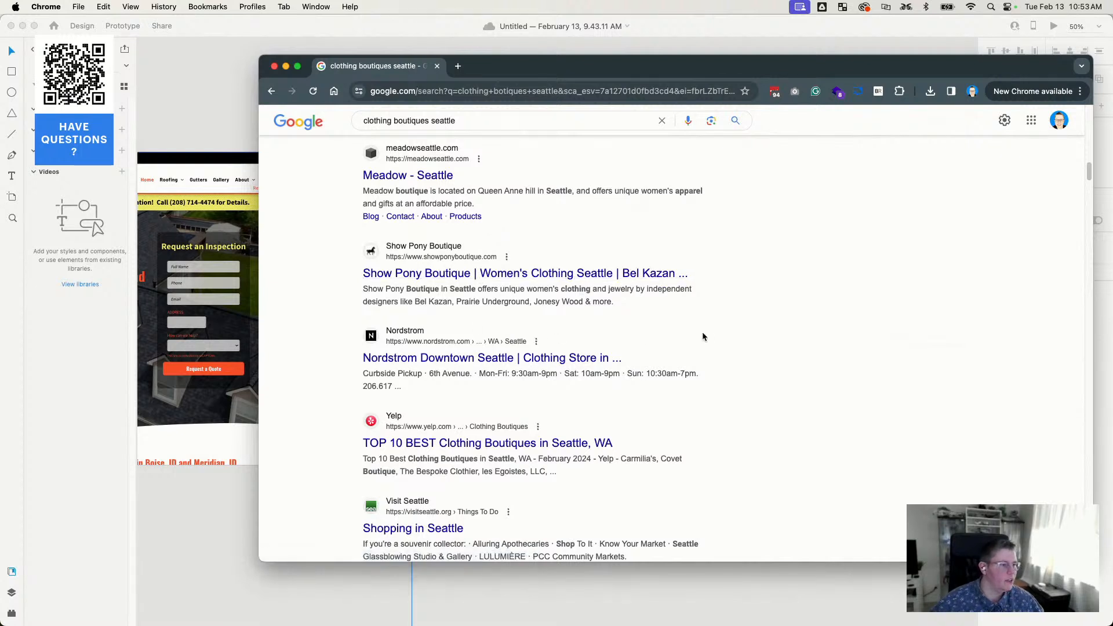
click(543, 281)
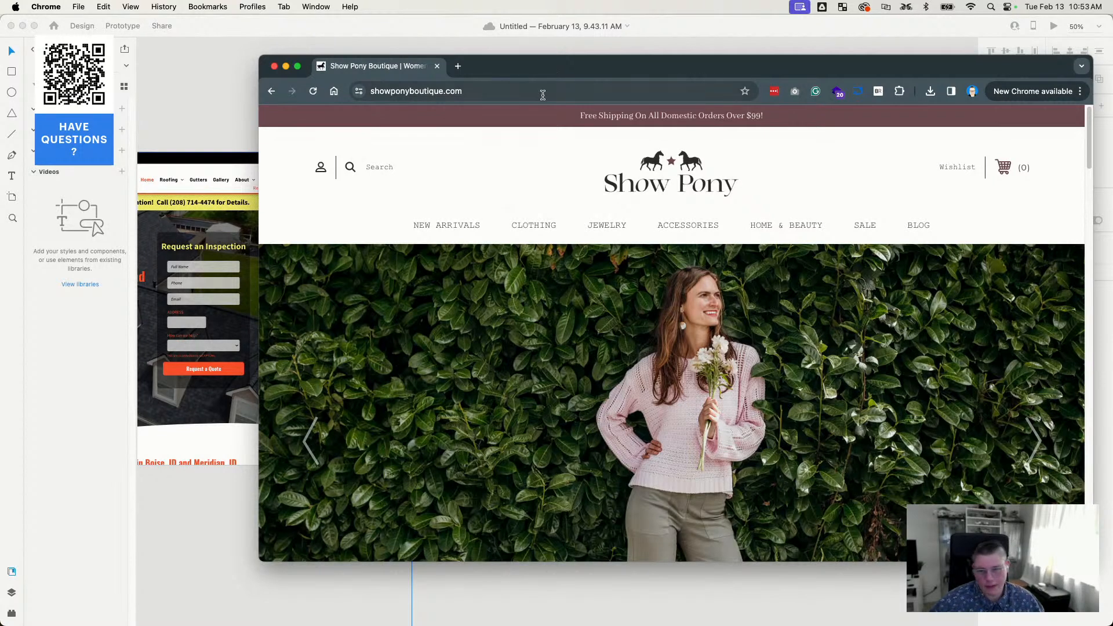
Step: Decline the spin-to-save discount popup on the Show Pony site and enlarge the browser window to fill the screen
drag(566, 67, 470, 68)
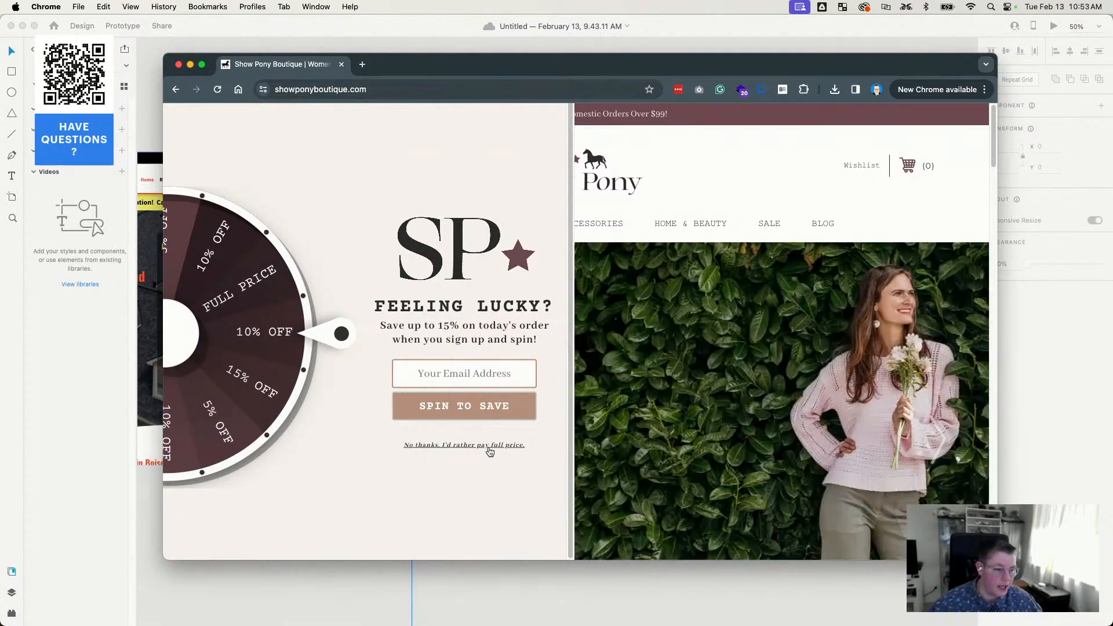
click(489, 451)
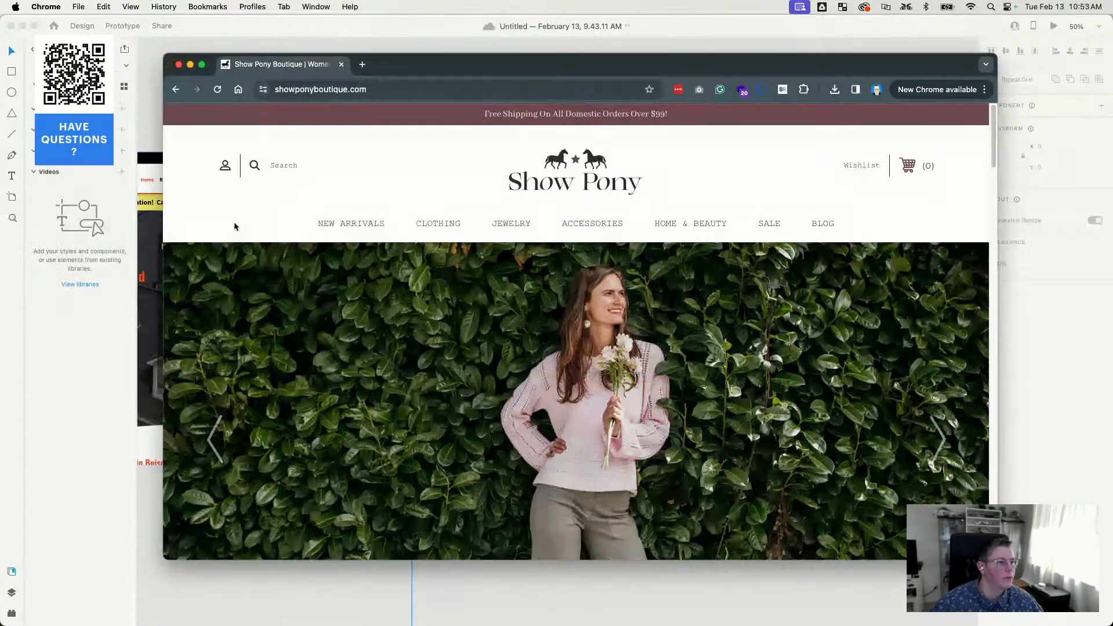
double_click(506, 71)
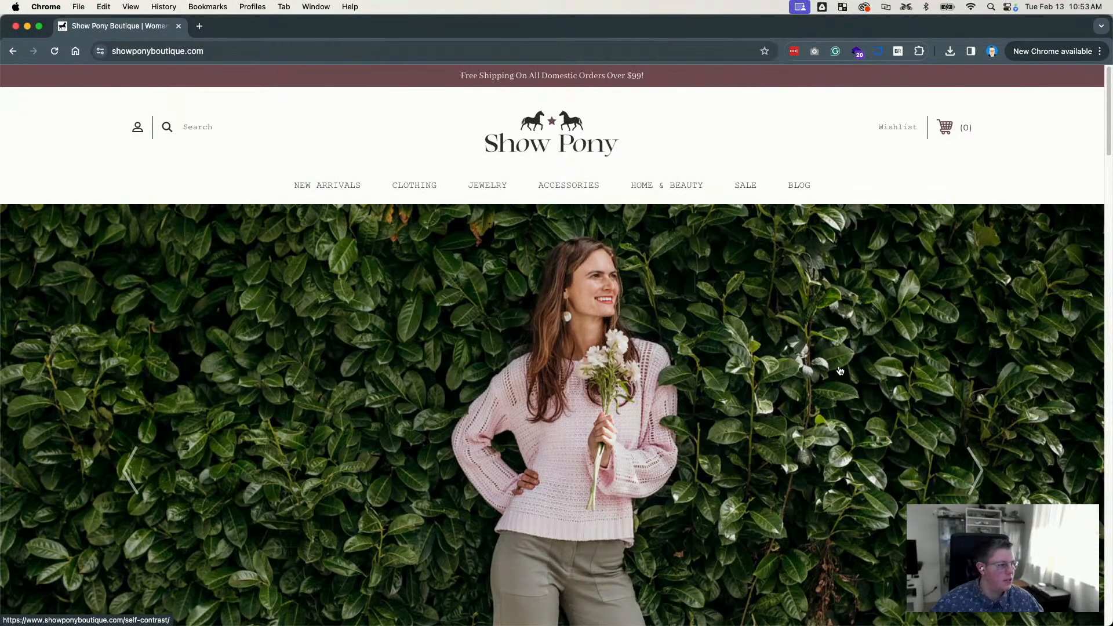
Step: Look through the Show Pony homepage down to its footer and highlight the free shipping announcement above the header
scroll(839, 371, down, 20)
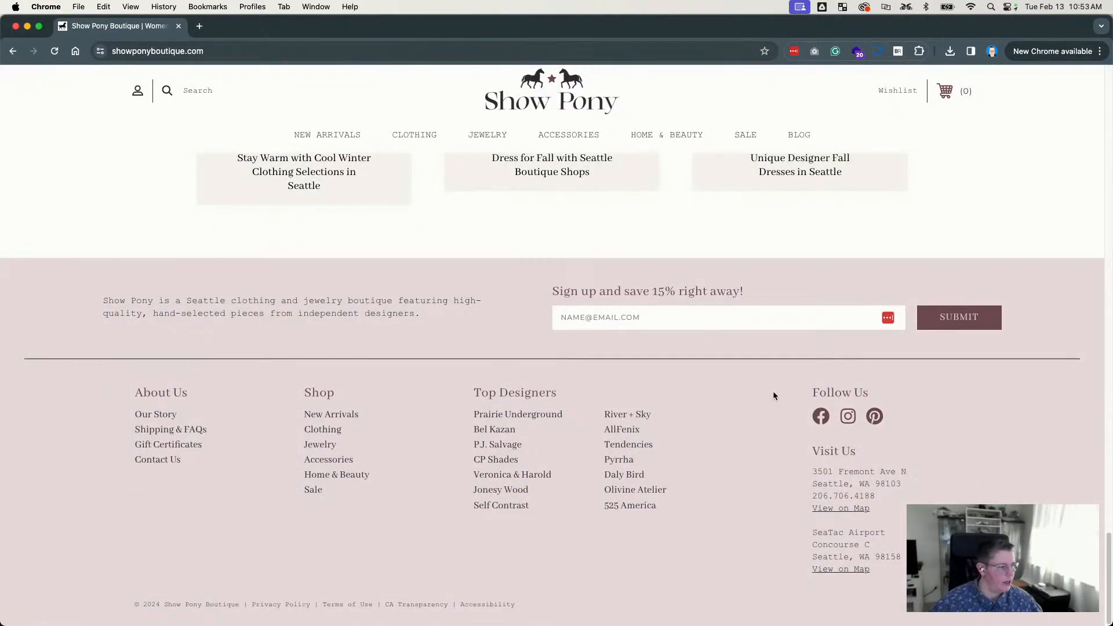
scroll(774, 392, up, 20)
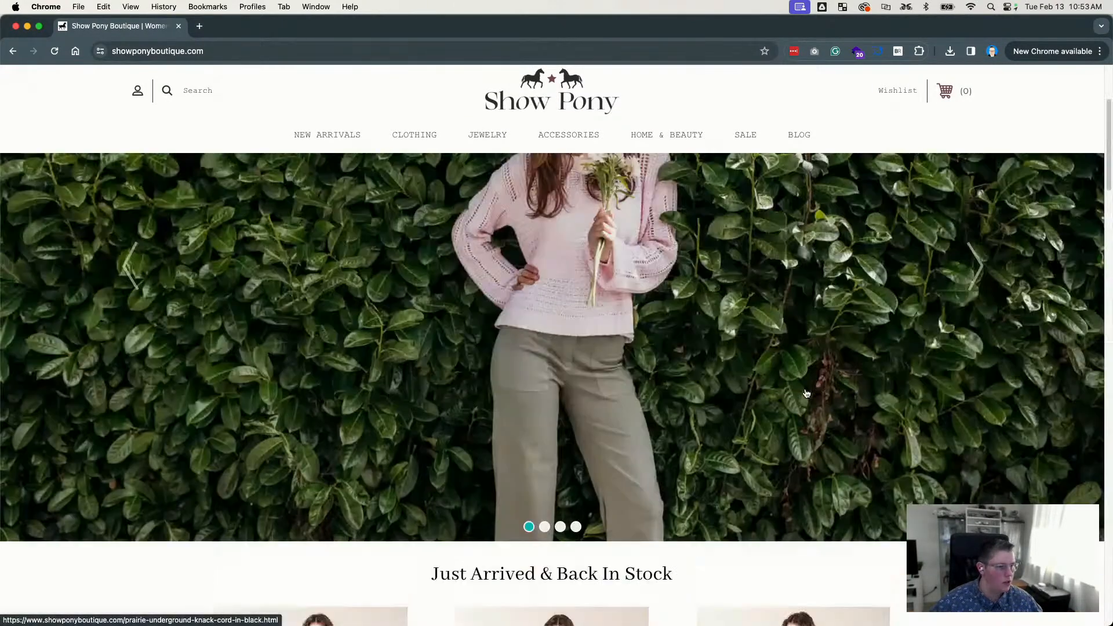
scroll(806, 393, up, 2)
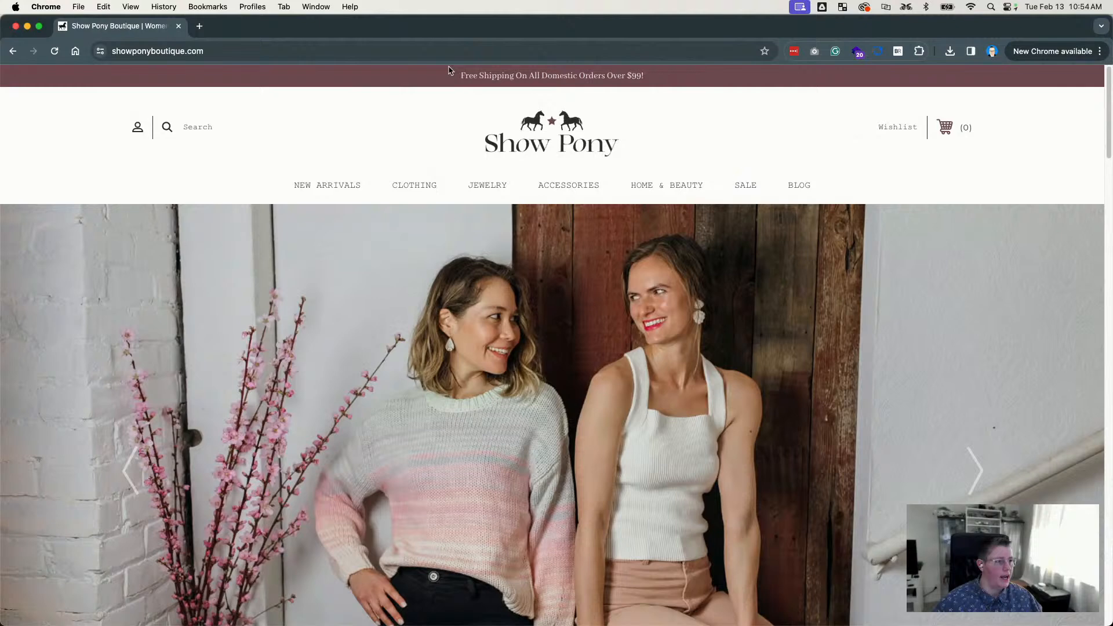
drag(451, 71, 676, 86)
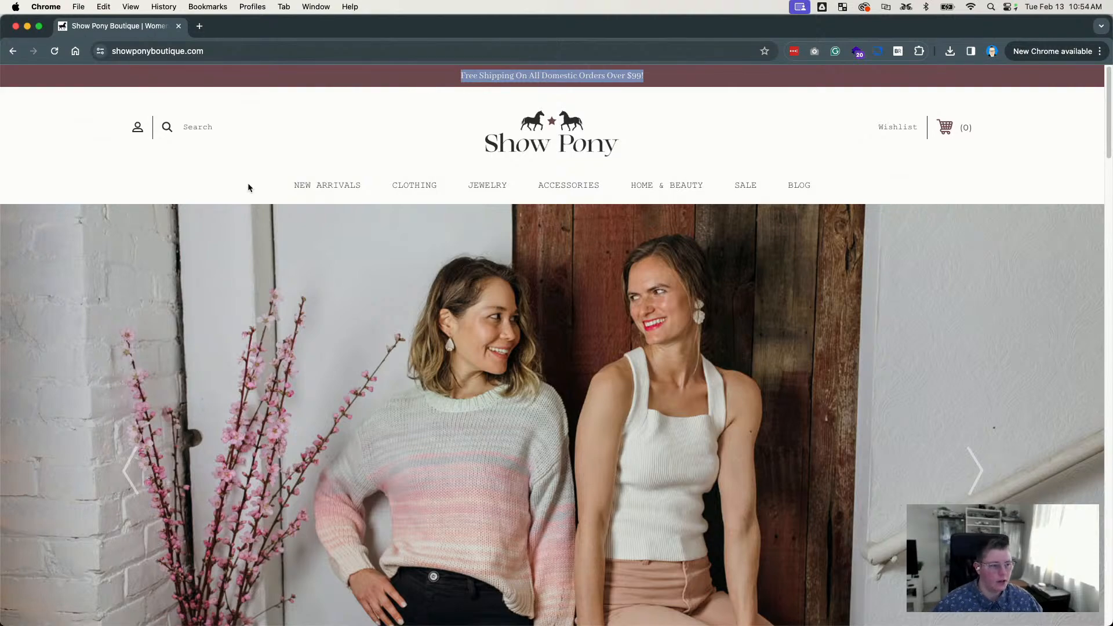
mouse_move(543, 184)
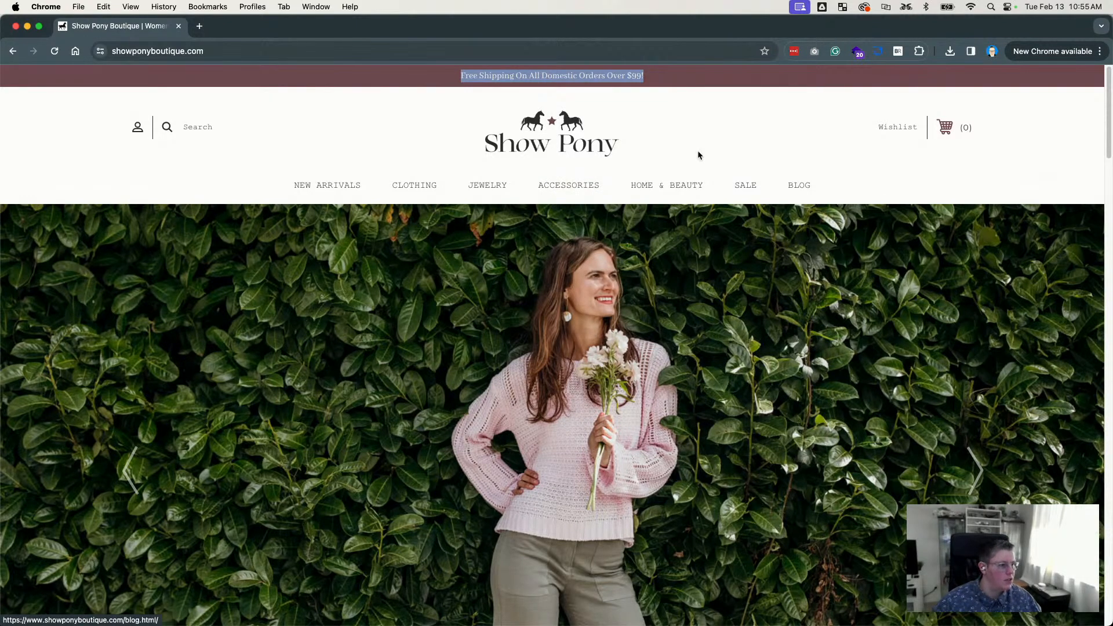
click(753, 131)
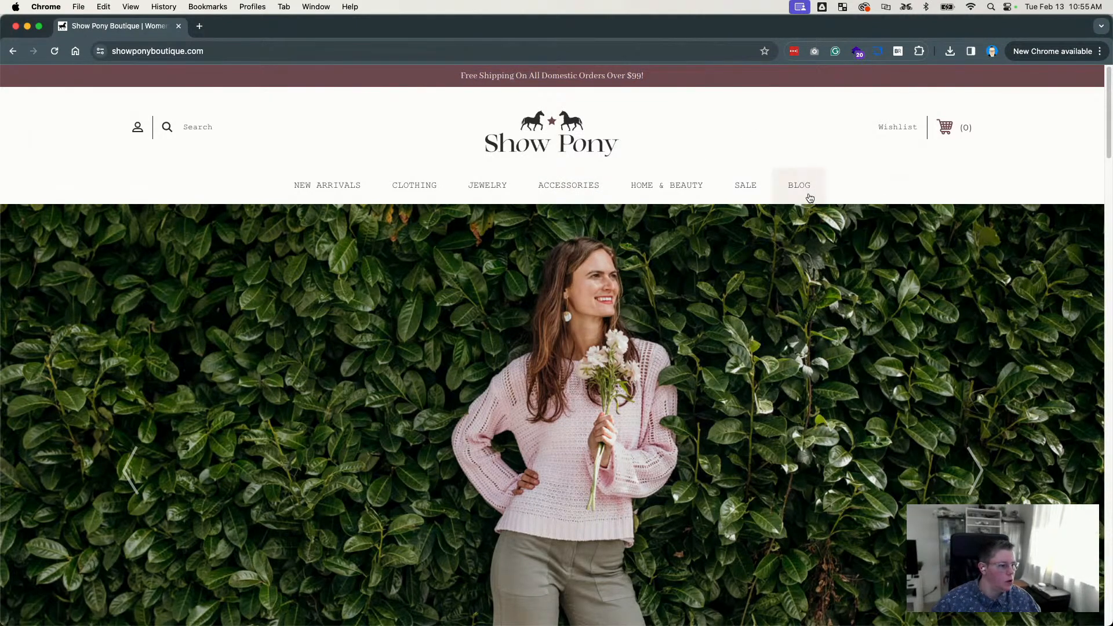
Step: Examine the product, trending and footer sections below the Show Pony hero image
scroll(1018, 376, down, 6)
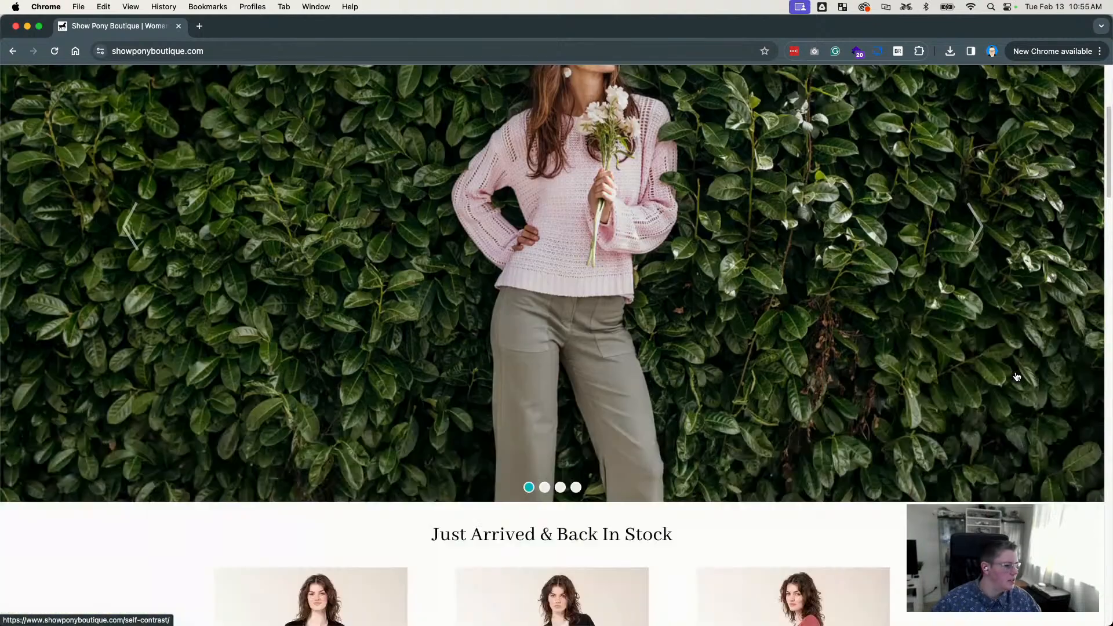
scroll(1017, 376, down, 15)
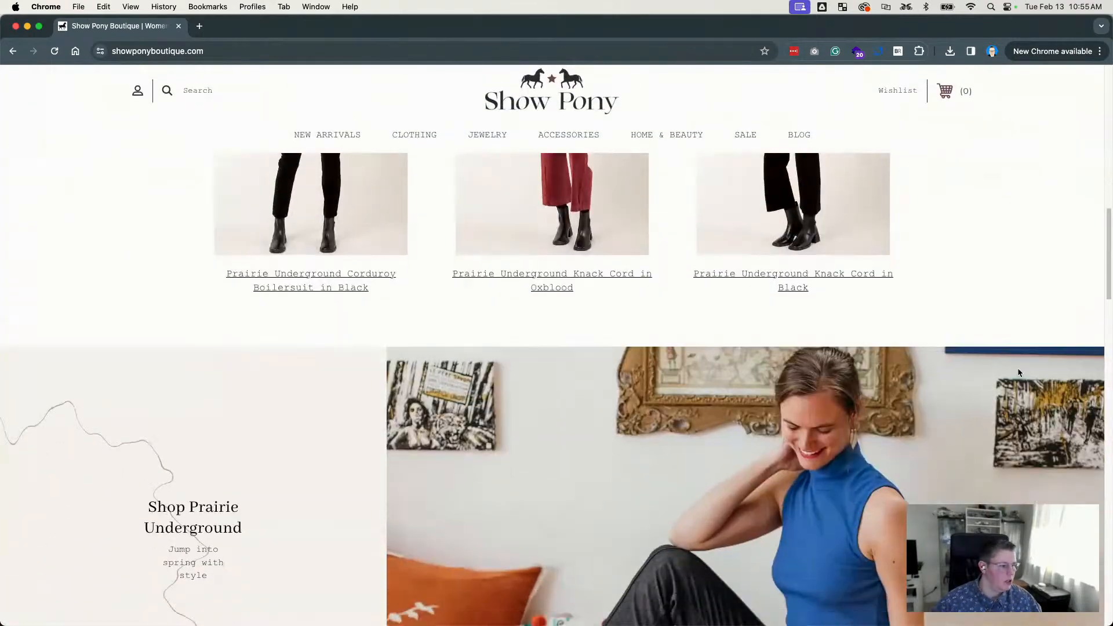
scroll(1020, 372, up, 4)
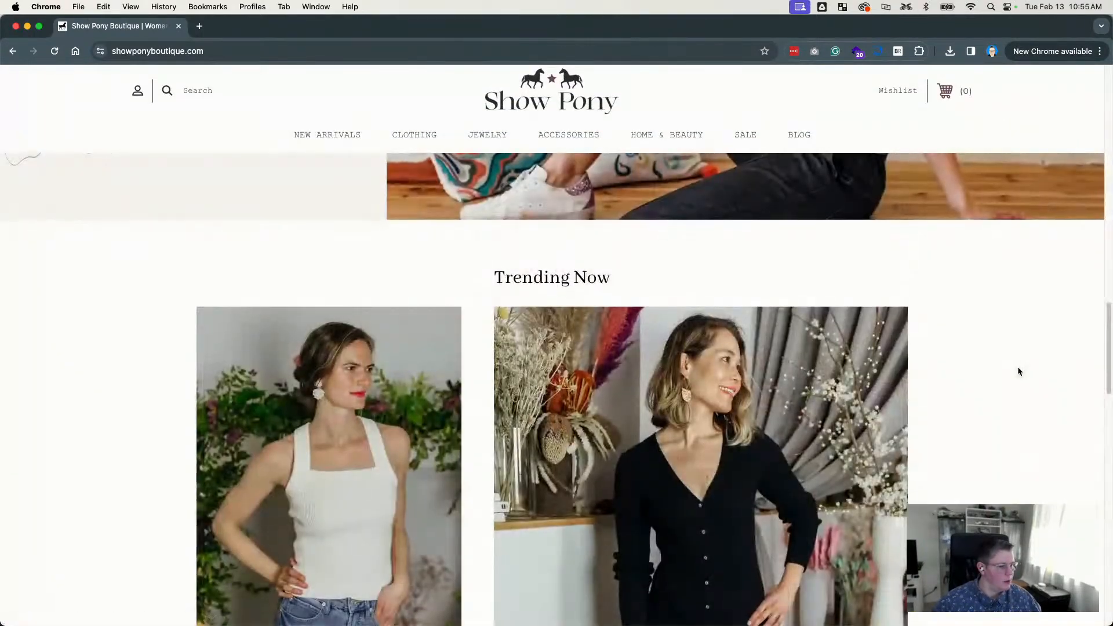
scroll(1020, 371, down, 15)
scroll(1021, 368, up, 2)
scroll(1021, 368, down, 4)
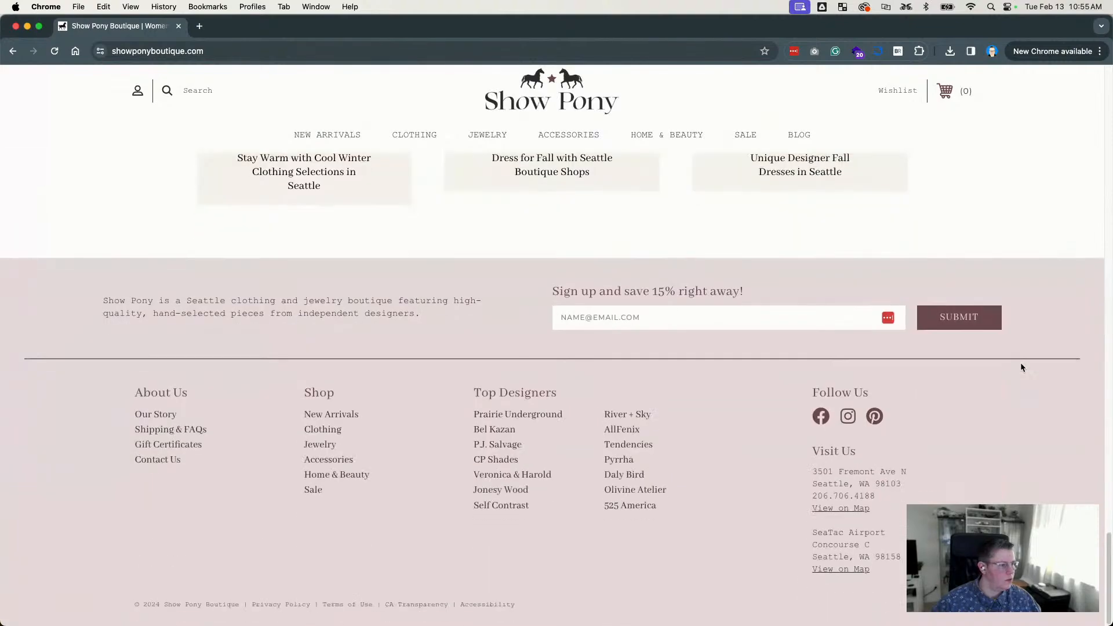
Step: Return to the top of the Show Pony homepage and examine the Clothing, Jewelry and Accessories dropdowns in the header navigation
scroll(972, 357, up, 10)
scroll(971, 353, up, 10)
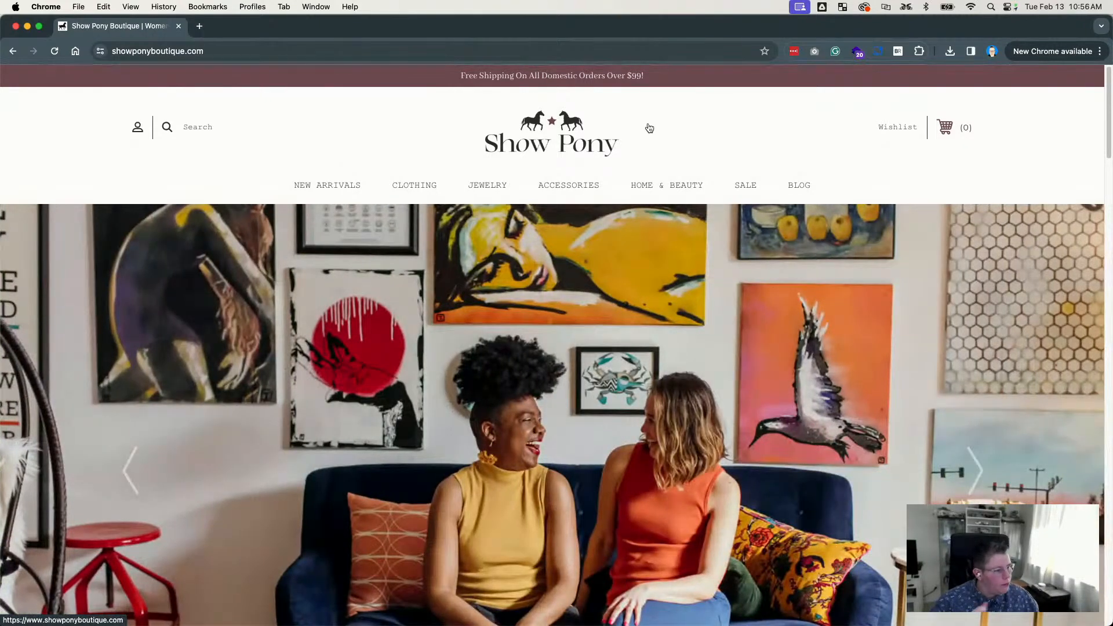
mouse_move(619, 202)
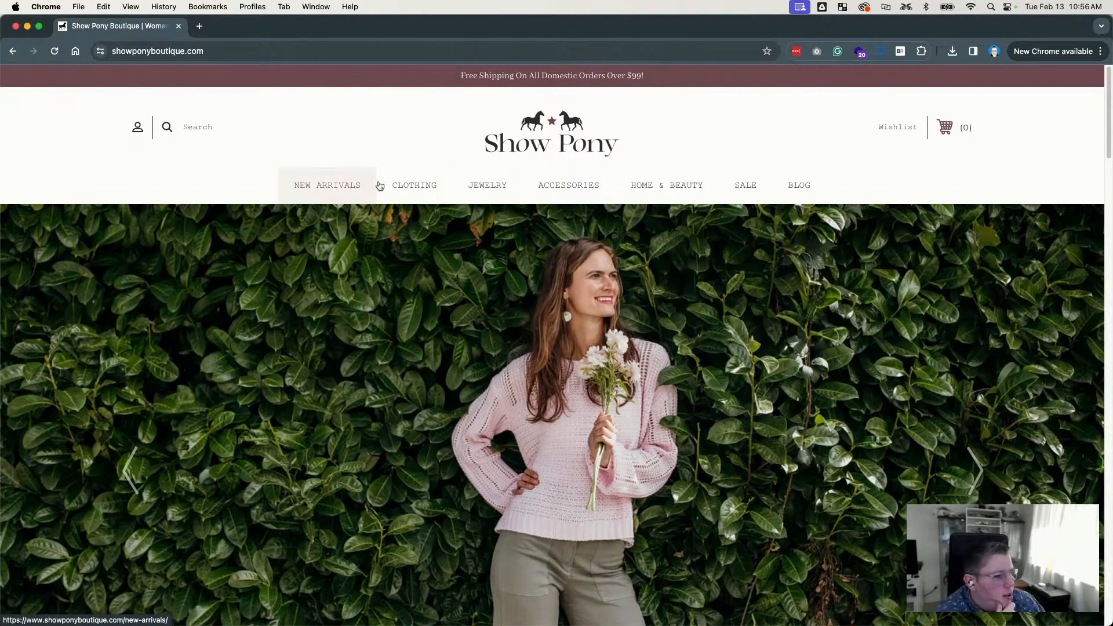
mouse_move(409, 186)
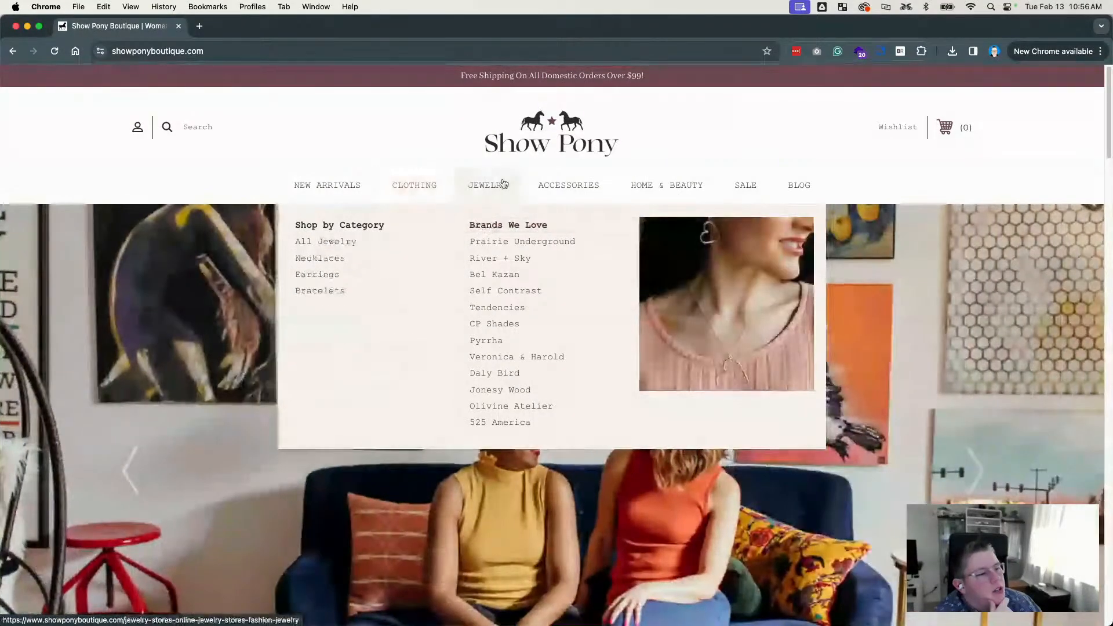
mouse_move(568, 185)
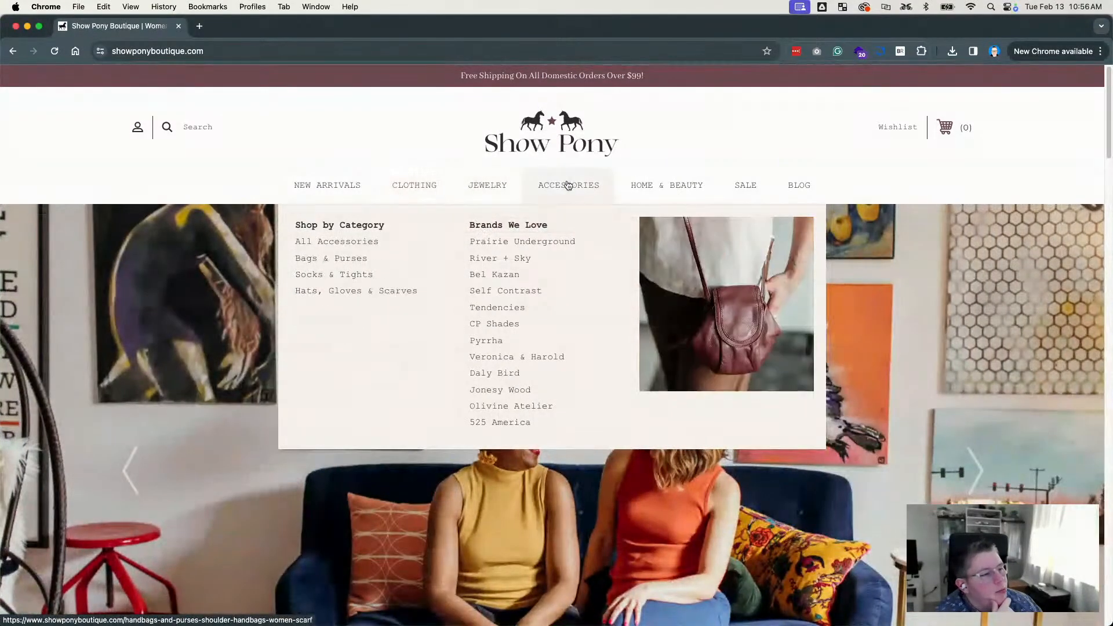
mouse_move(494, 190)
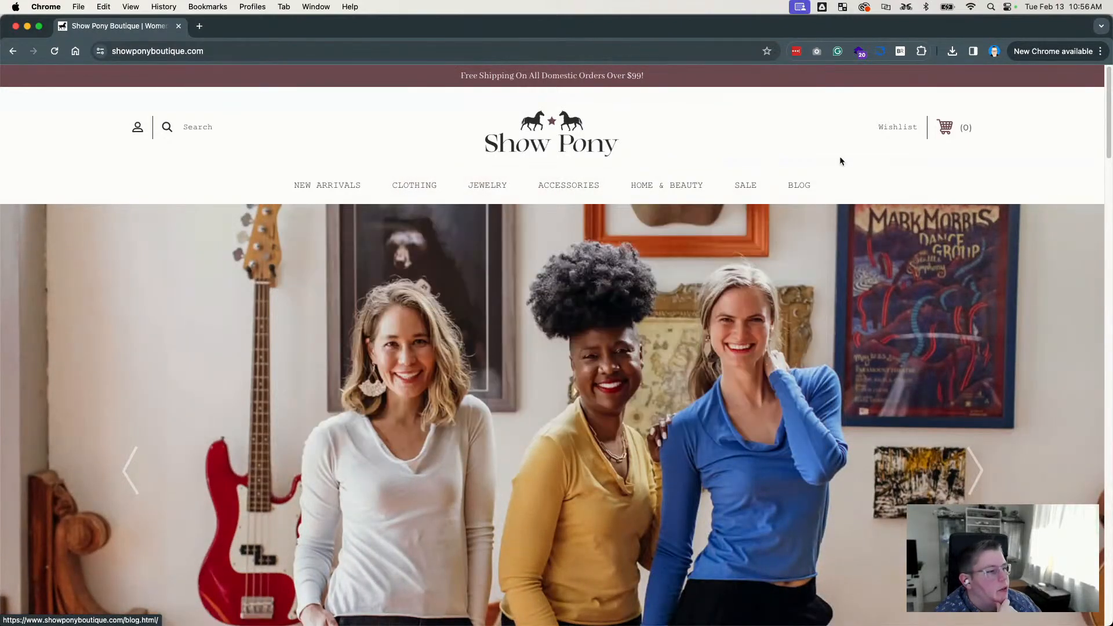
mouse_move(472, 173)
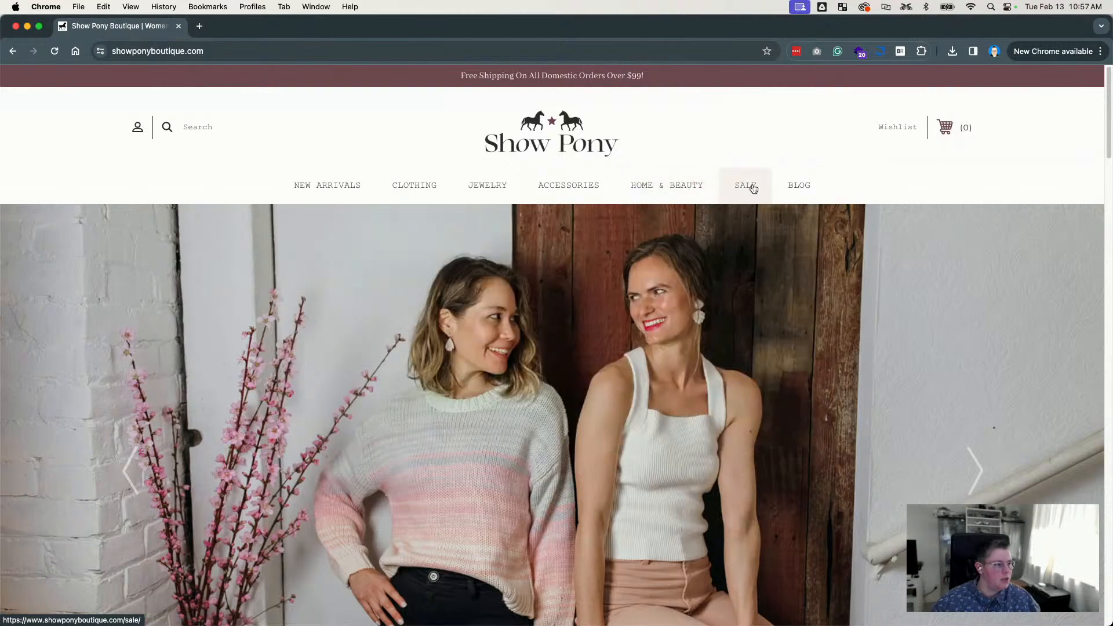
Step: Glance over the homepage down to the Join the Family section and open the Sale page from the header navigation
mouse_move(681, 196)
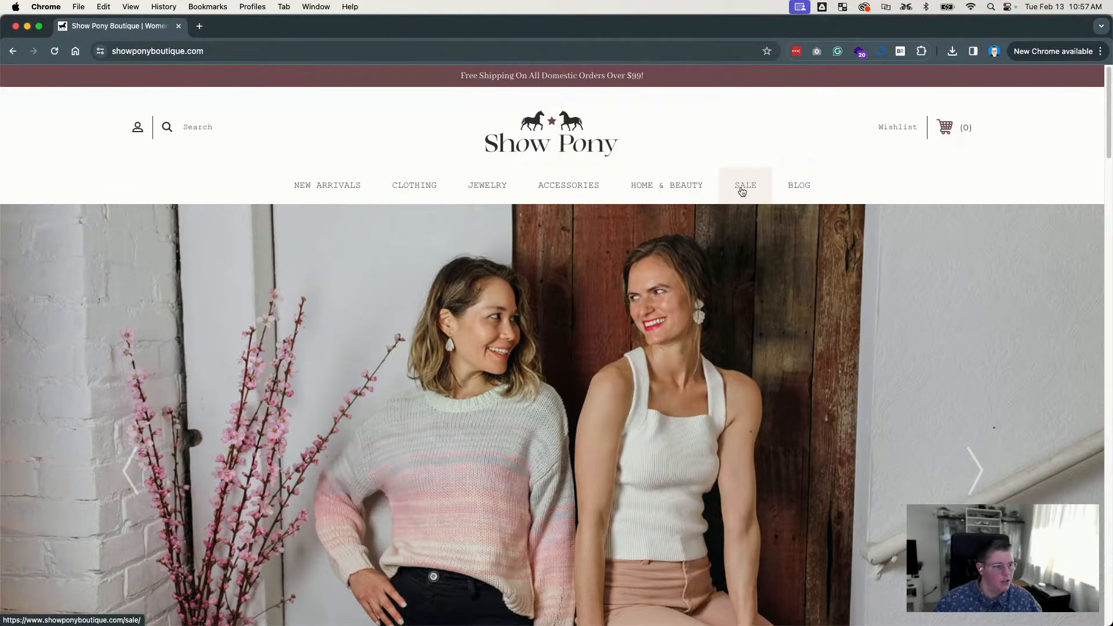
scroll(666, 371, down, 20)
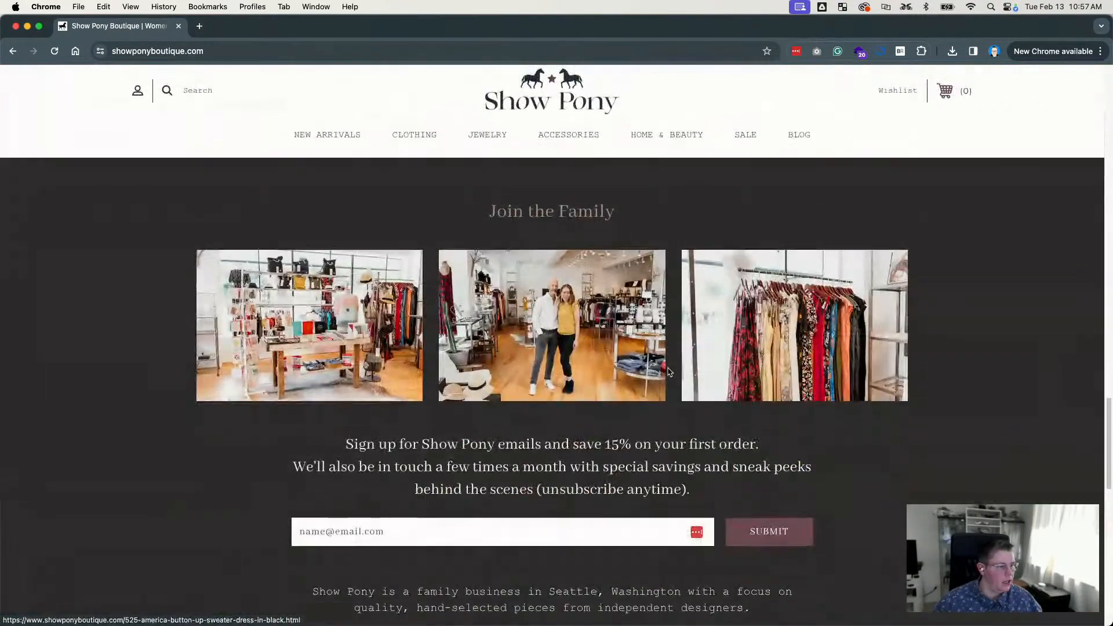
scroll(667, 371, up, 20)
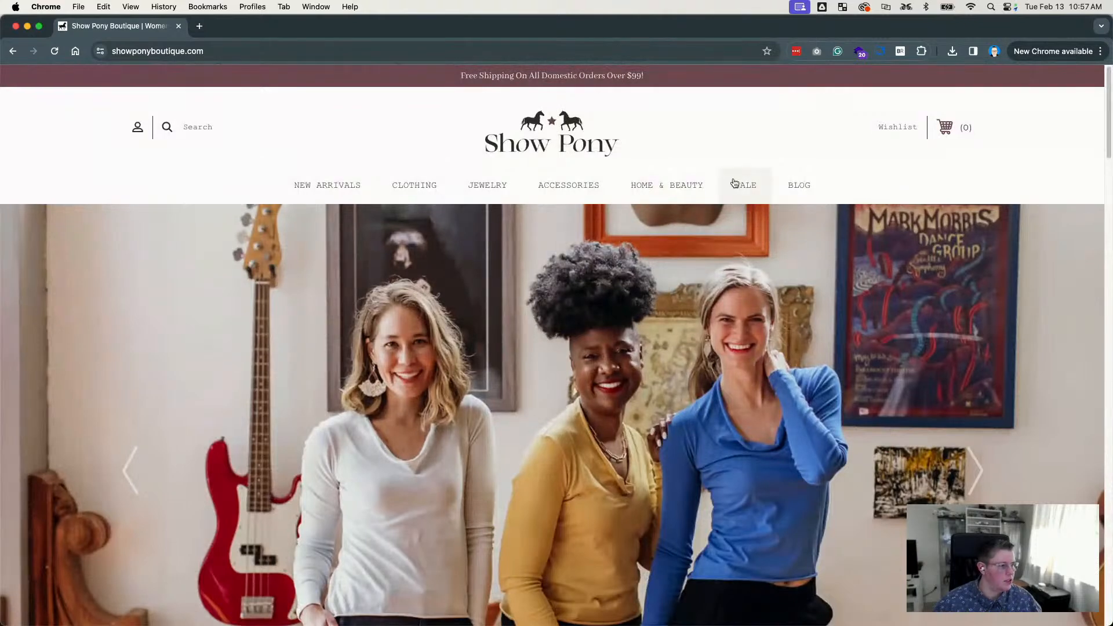
click(772, 284)
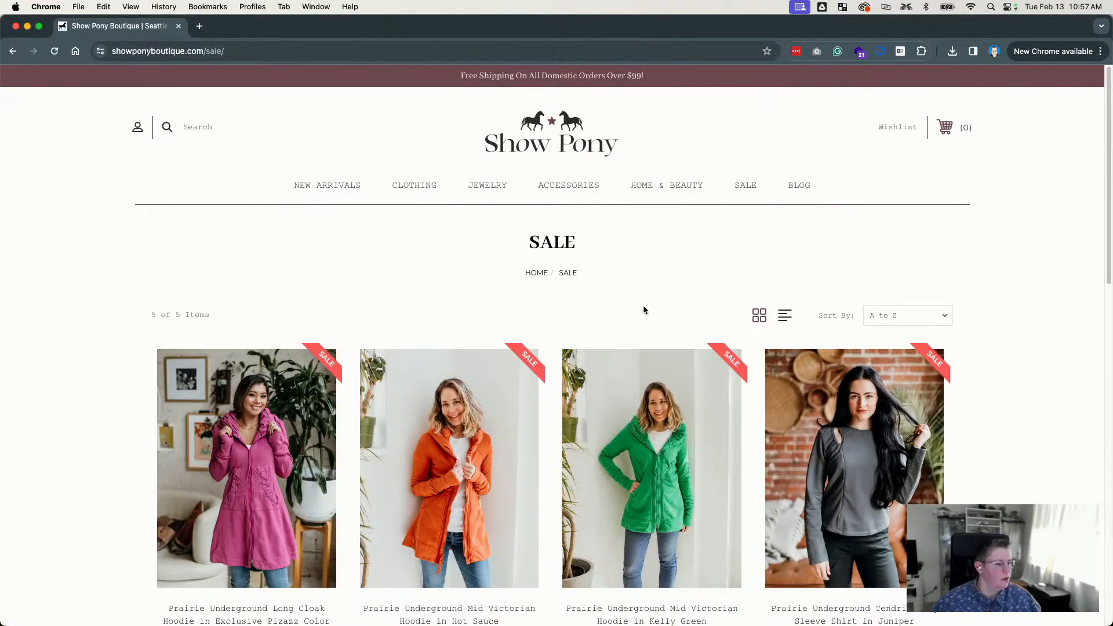
Step: Highlight the Home / Sale breadcrumb trail beneath the Sale page heading and clear the selection
drag(505, 276, 644, 272)
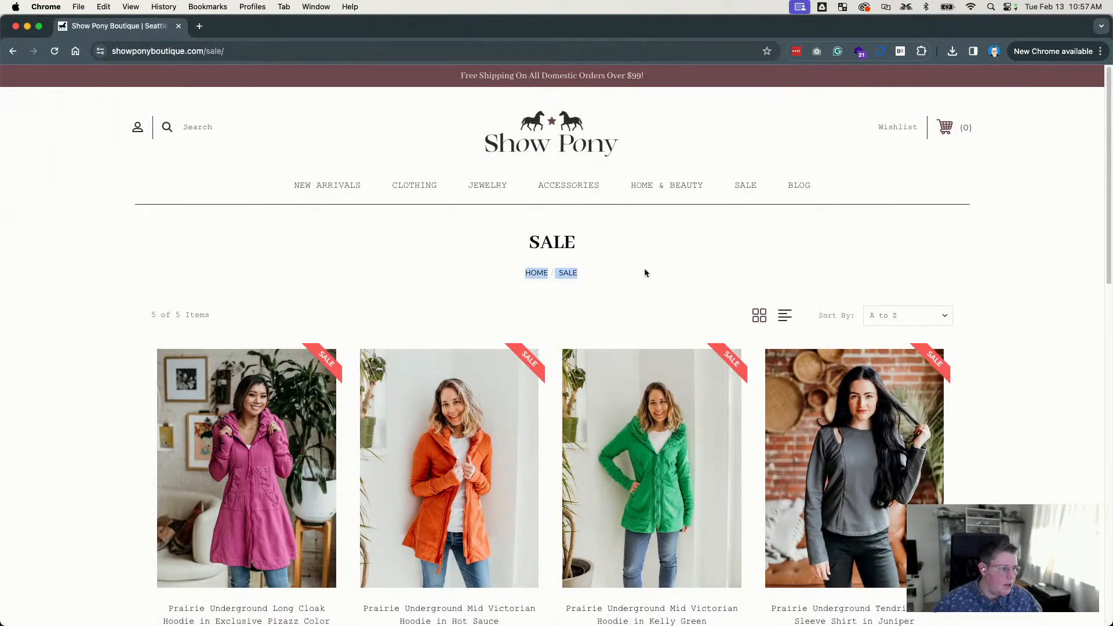
click(647, 272)
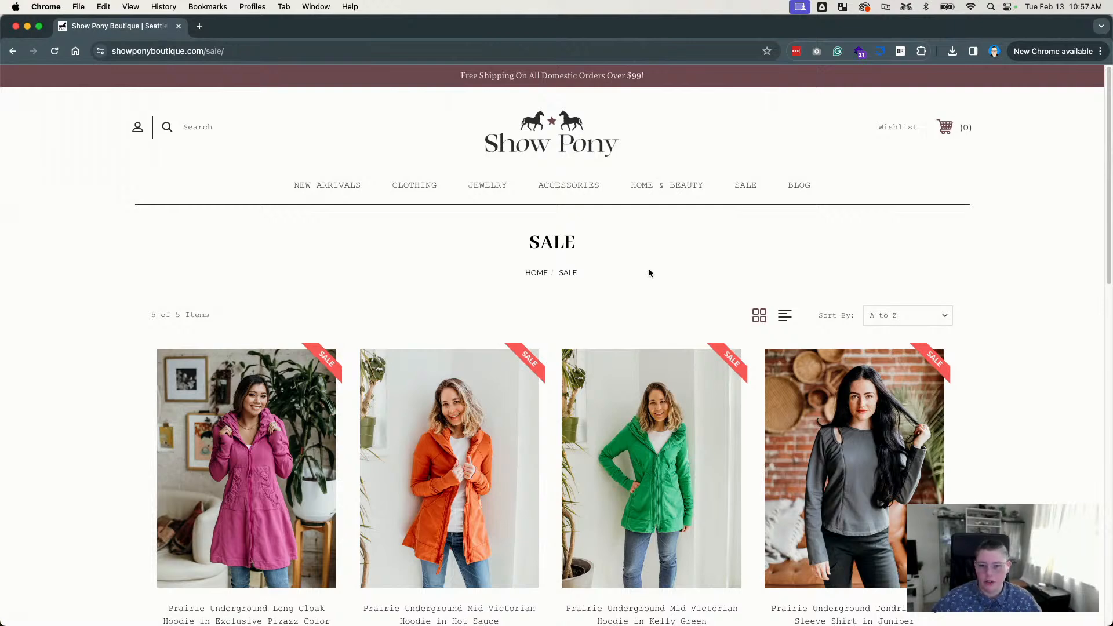
drag(647, 273, 520, 274)
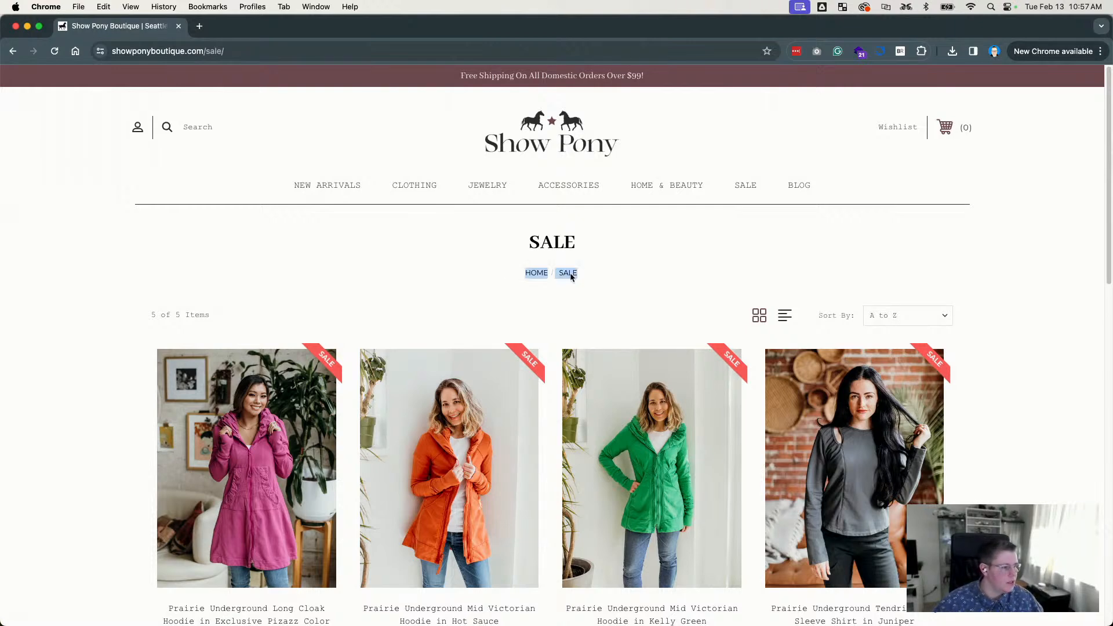
click(698, 217)
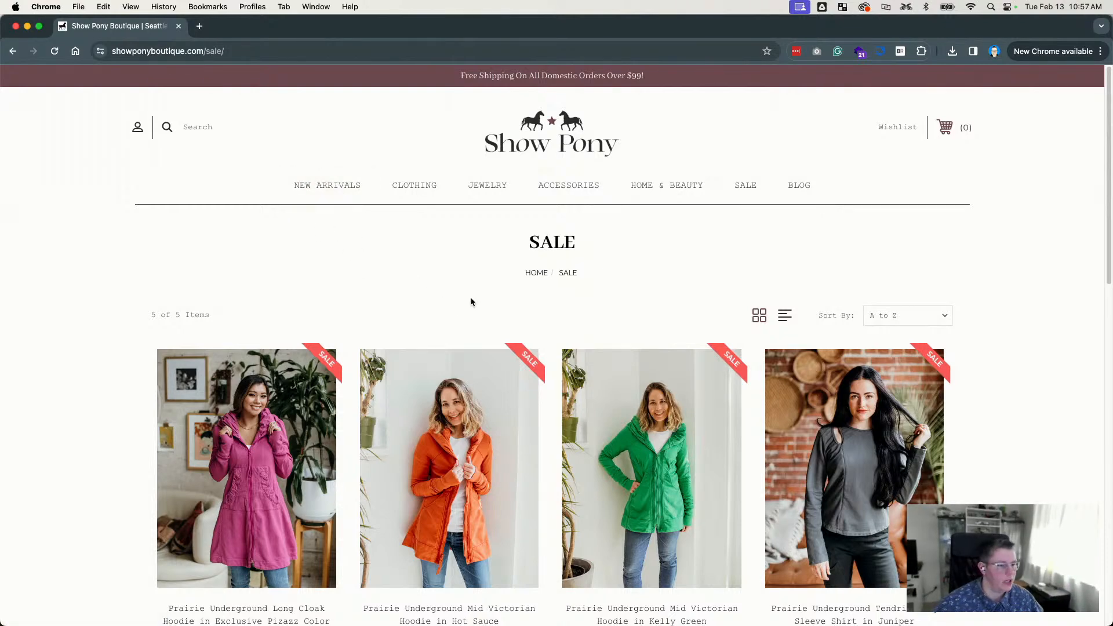
Step: Examine the sale product grid and the hover effect on the Long Cloak Hoodie card, including its prices and sale ribbon
scroll(472, 299, down, 5)
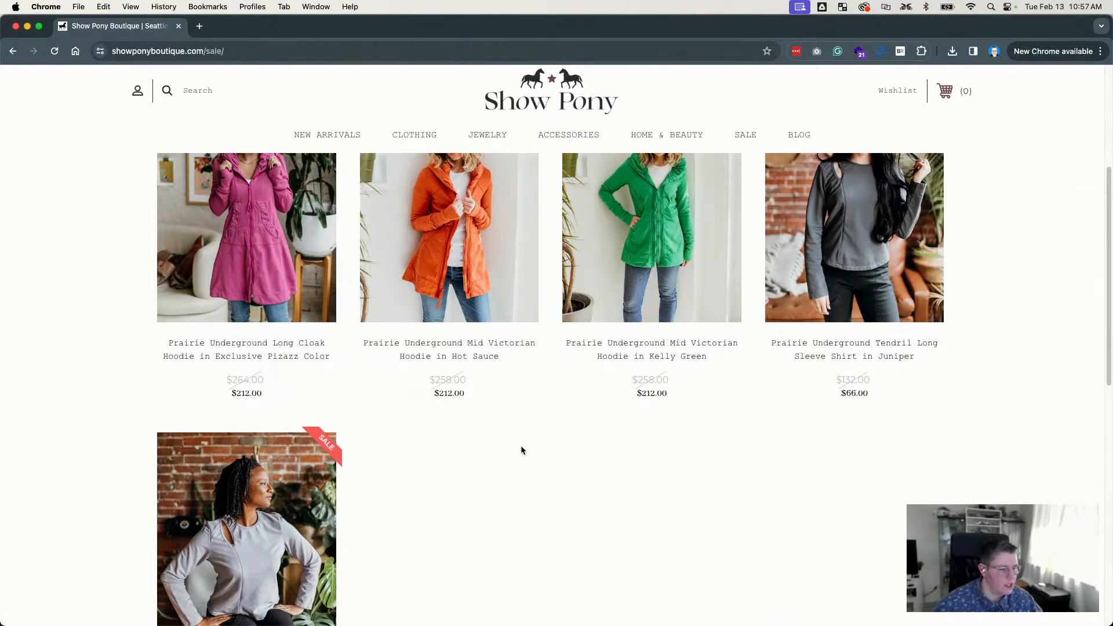
scroll(521, 452, down, 1)
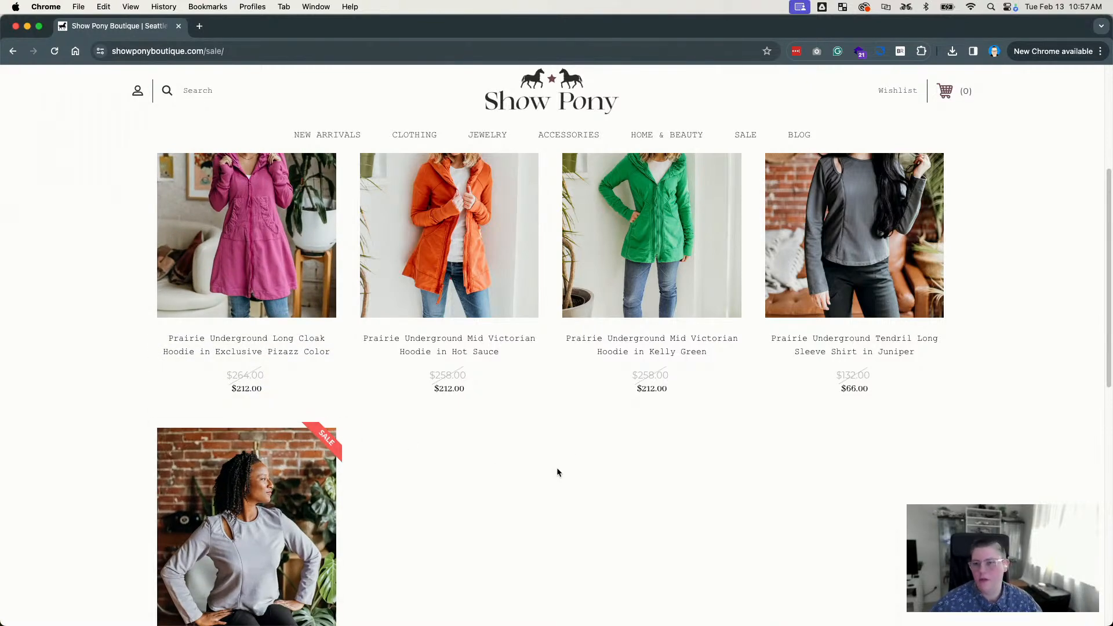
mouse_move(301, 313)
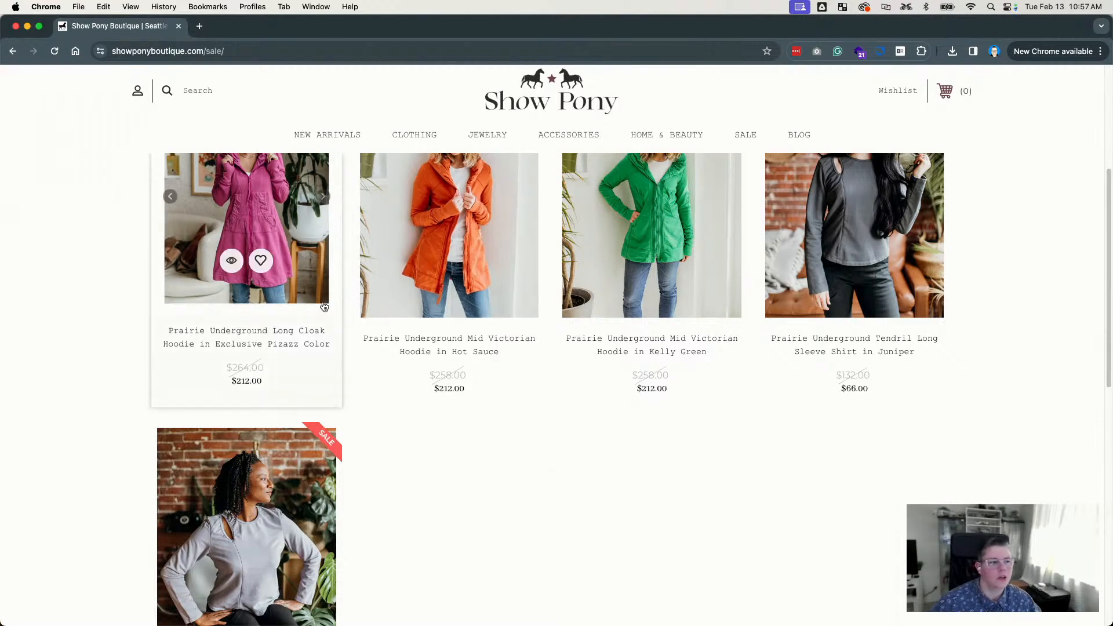
mouse_move(457, 298)
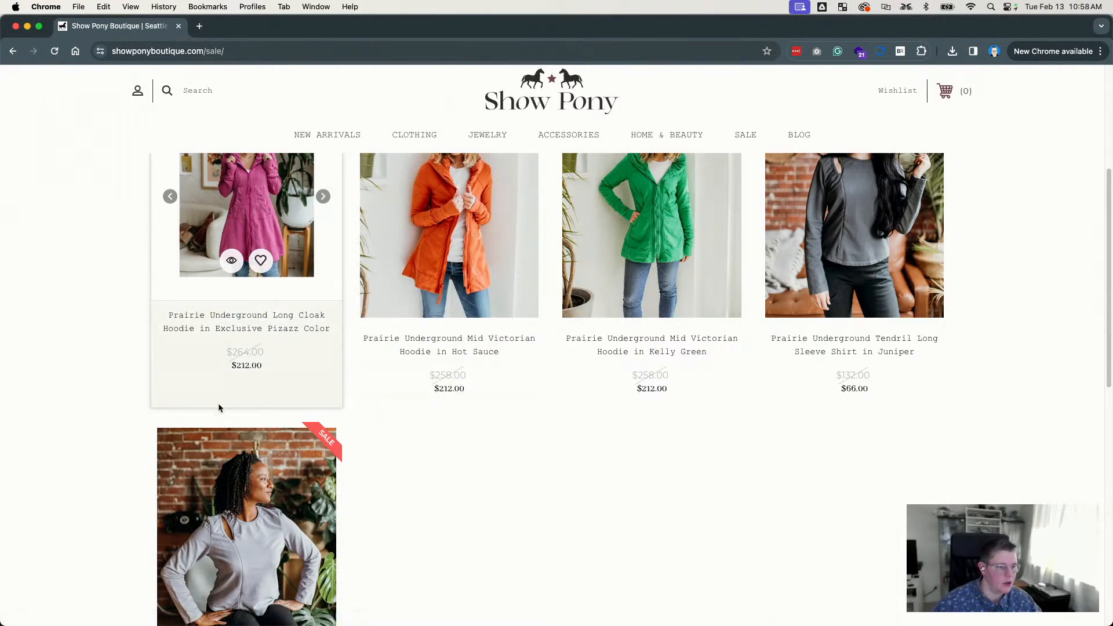
mouse_move(248, 393)
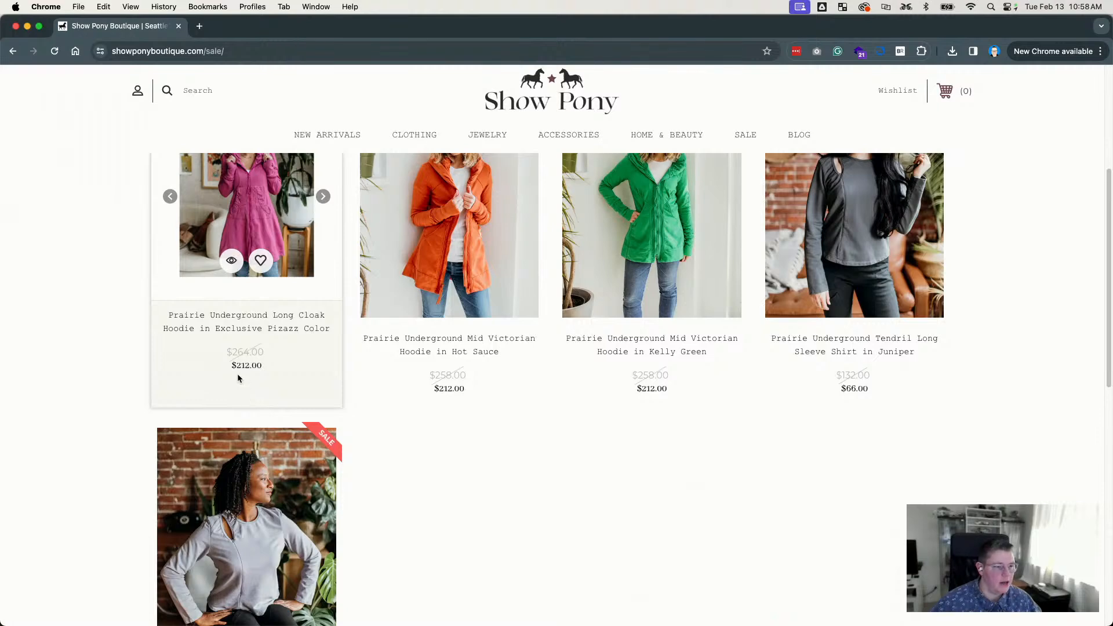
scroll(651, 348, up, 2)
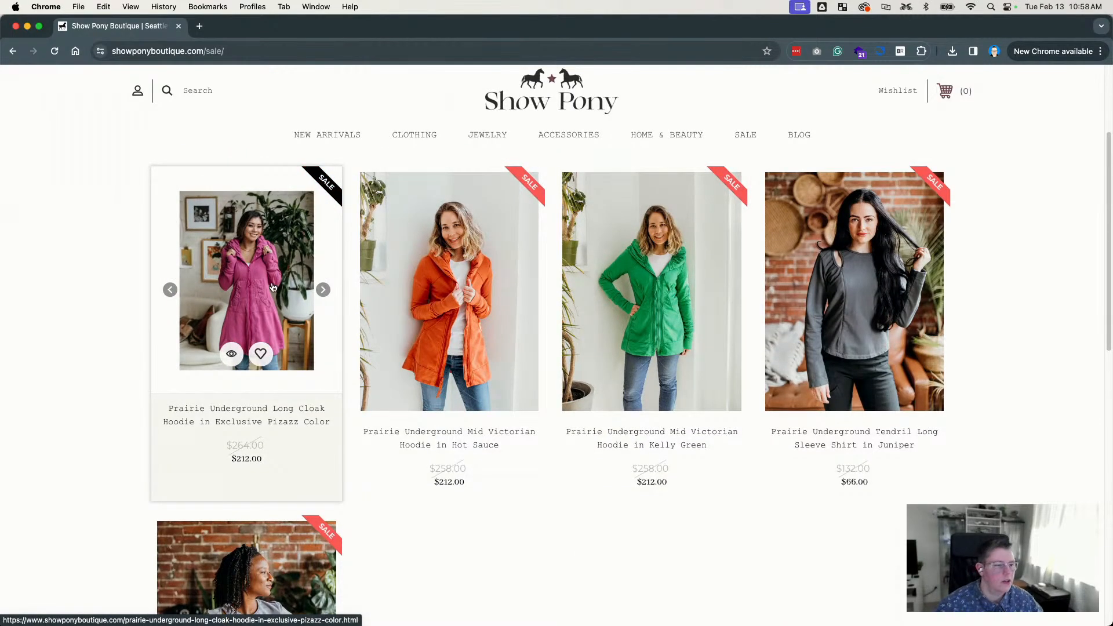
Step: Open the Prairie Underground Tendril Long Sleeve Shirt in Silver Mist product page and look over its main details
scroll(429, 495, down, 5)
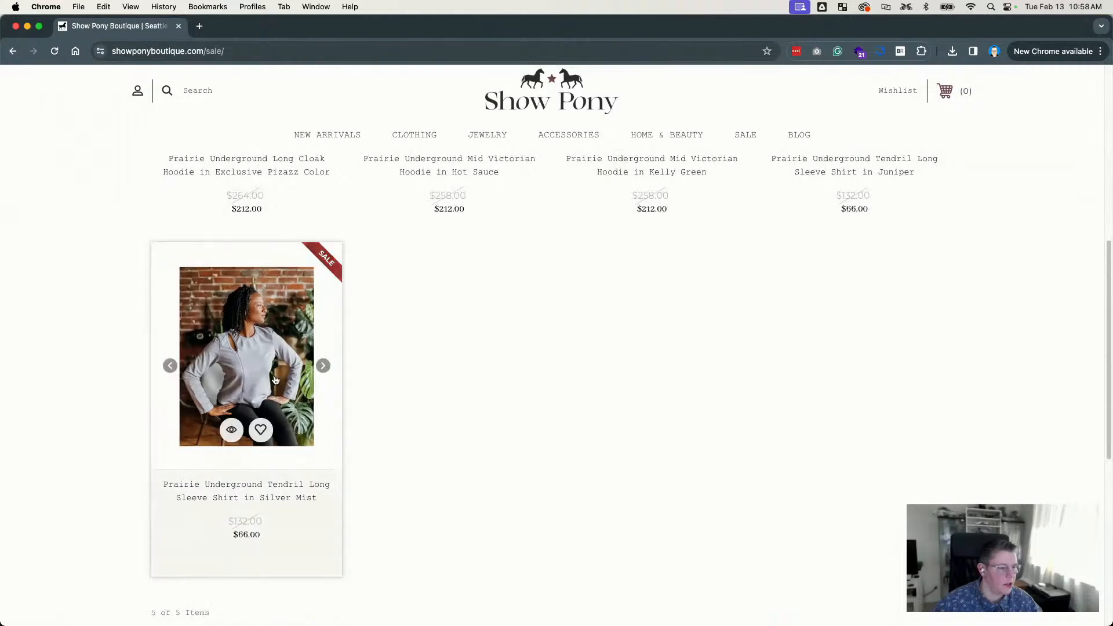
click(243, 347)
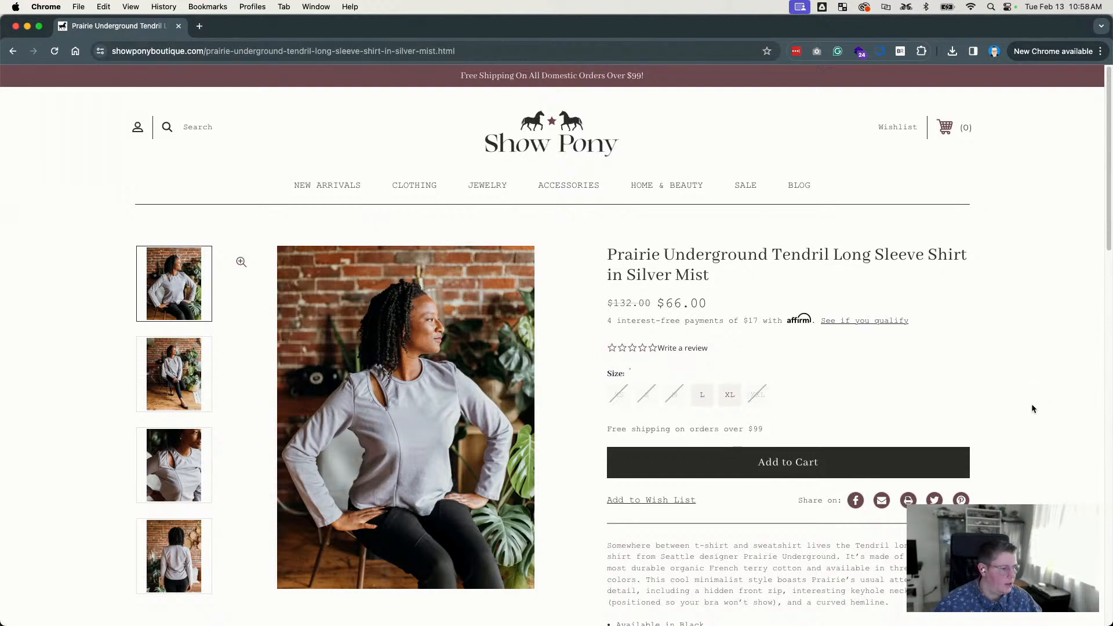
scroll(1031, 411, down, 5)
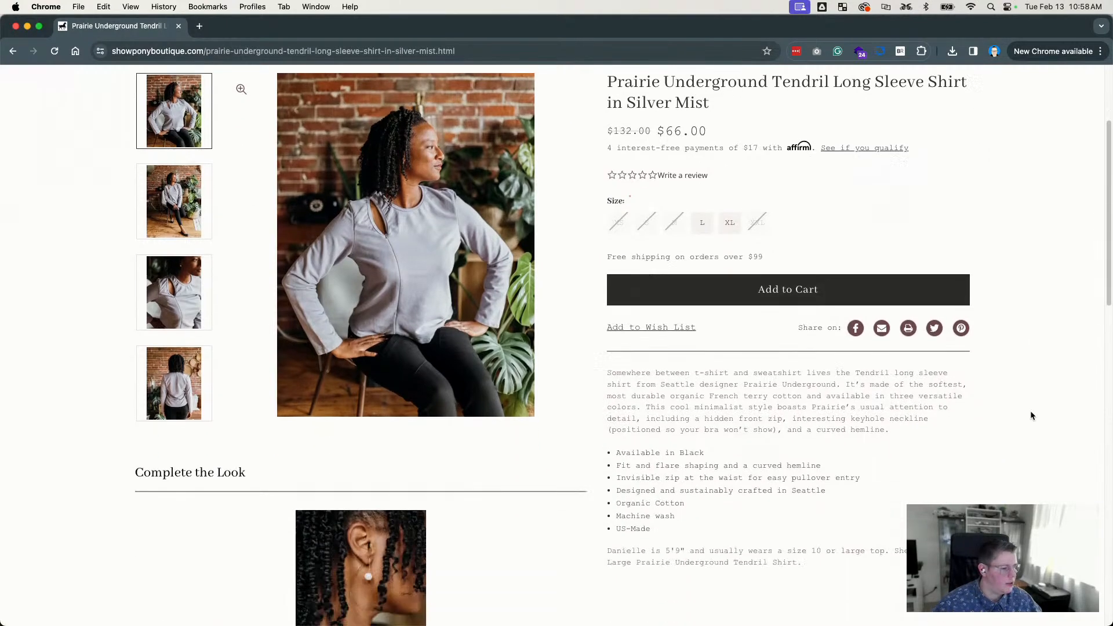
scroll(1031, 409, up, 5)
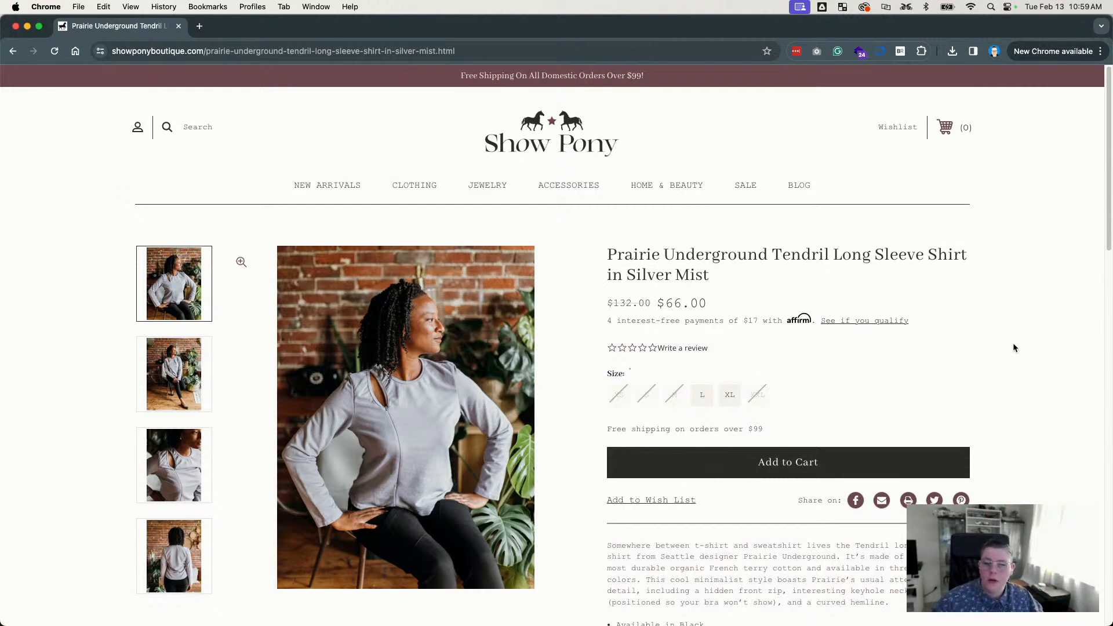
Step: Highlight the shirt's description paragraph and feature bullet list below the share icons
scroll(1014, 346, down, 3)
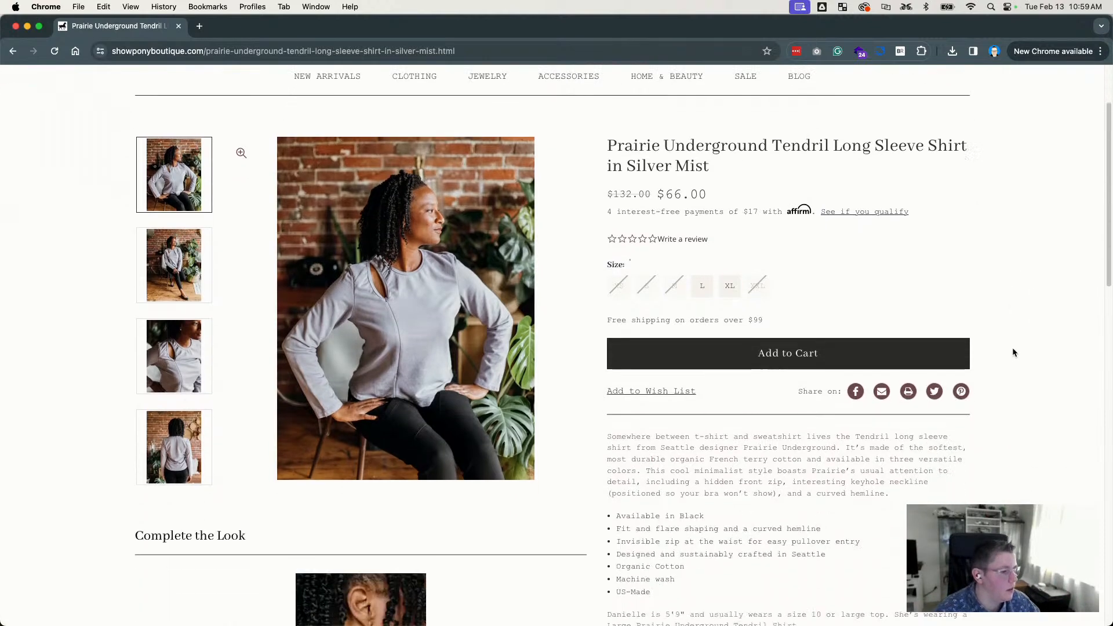
scroll(1004, 355, down, 2)
drag(600, 322, 805, 464)
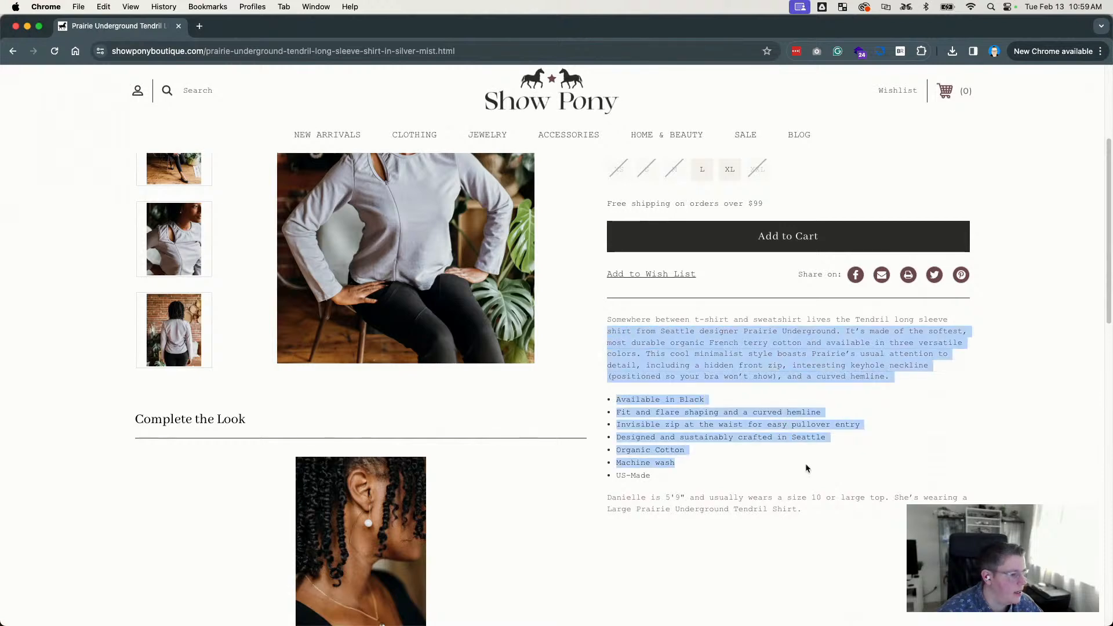
scroll(936, 372, up, 2)
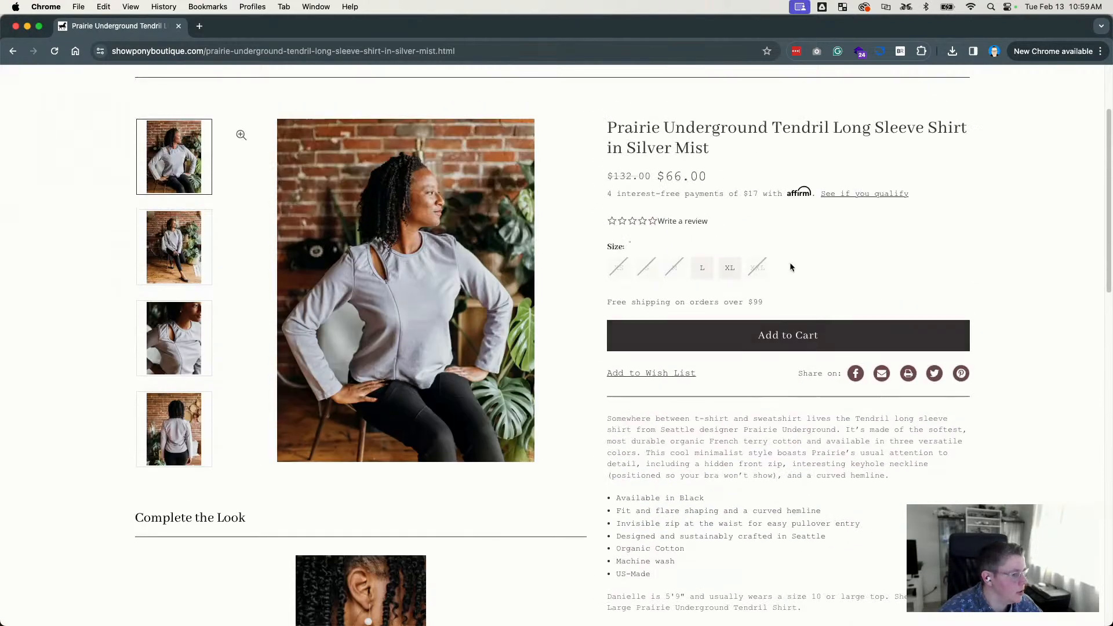
Step: Highlight the shirt's crossed-out original price beneath the product title and clear the selection
mouse_move(599, 174)
mouse_down()
mouse_move(745, 176)
mouse_move(753, 192)
mouse_move(620, 178)
mouse_up()
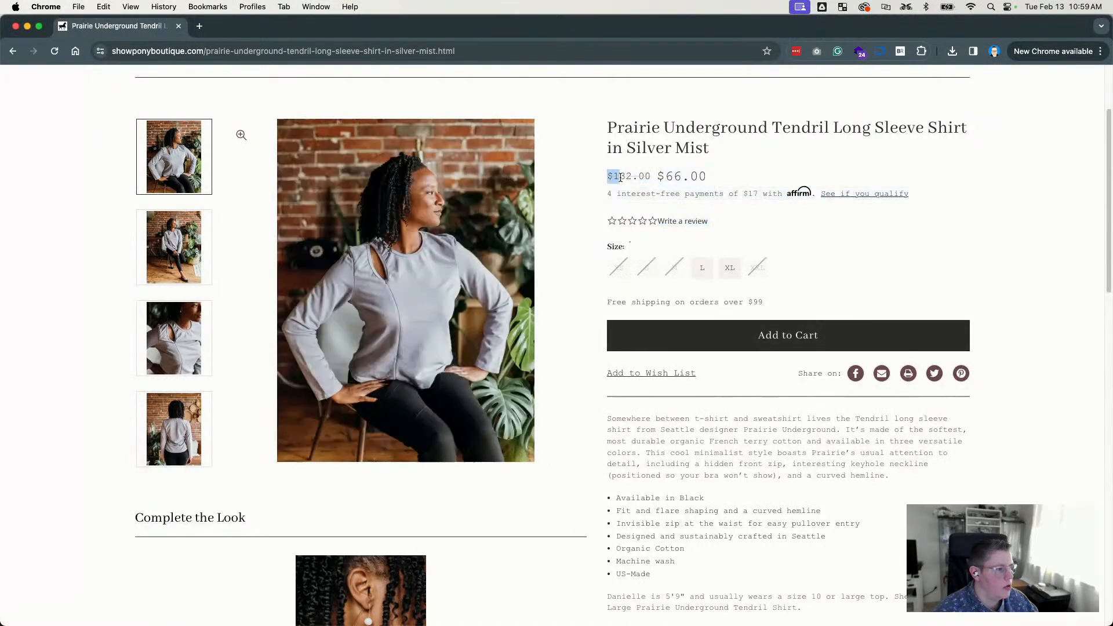
click(593, 186)
drag(590, 178, 652, 175)
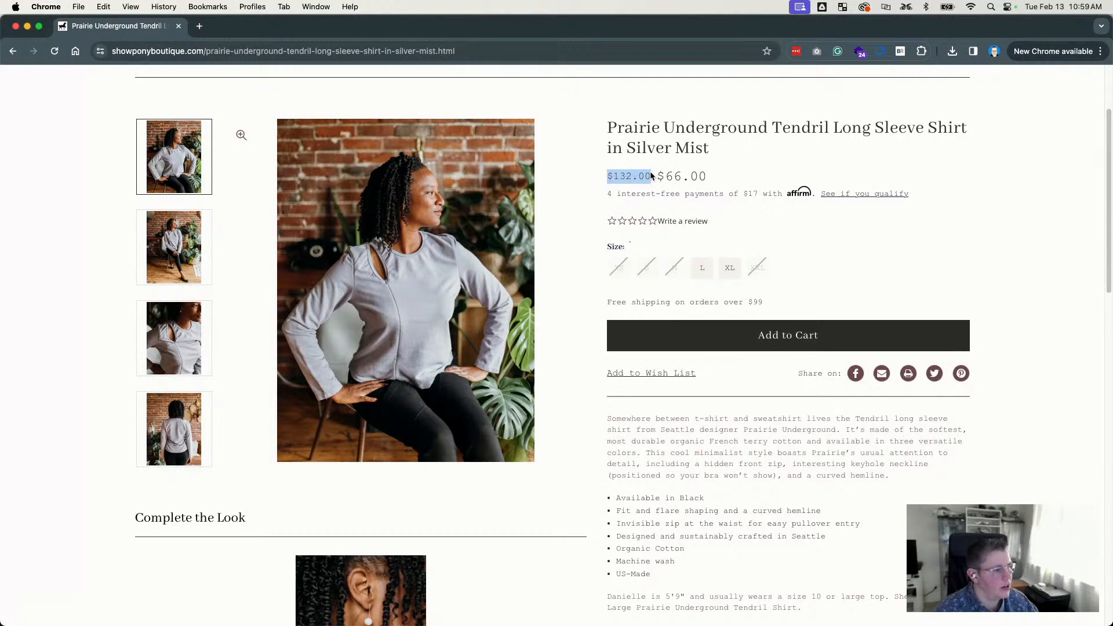
click(753, 170)
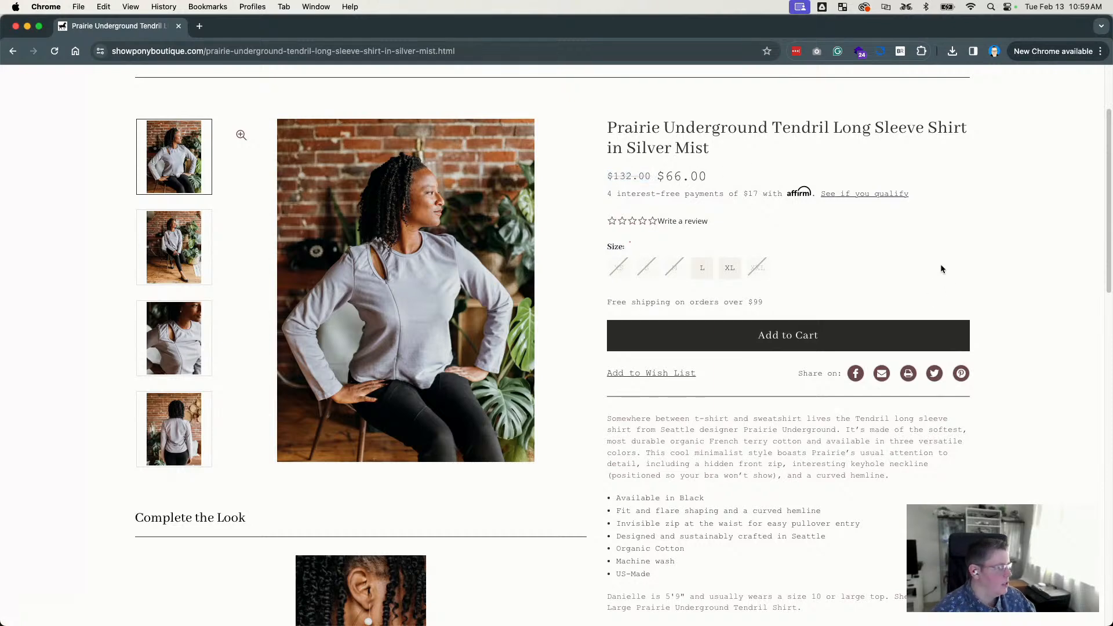
Step: Examine the rest of the shirt's product page, from Complete the Look through top rated products and reviews to the footer
scroll(941, 265, down, 3)
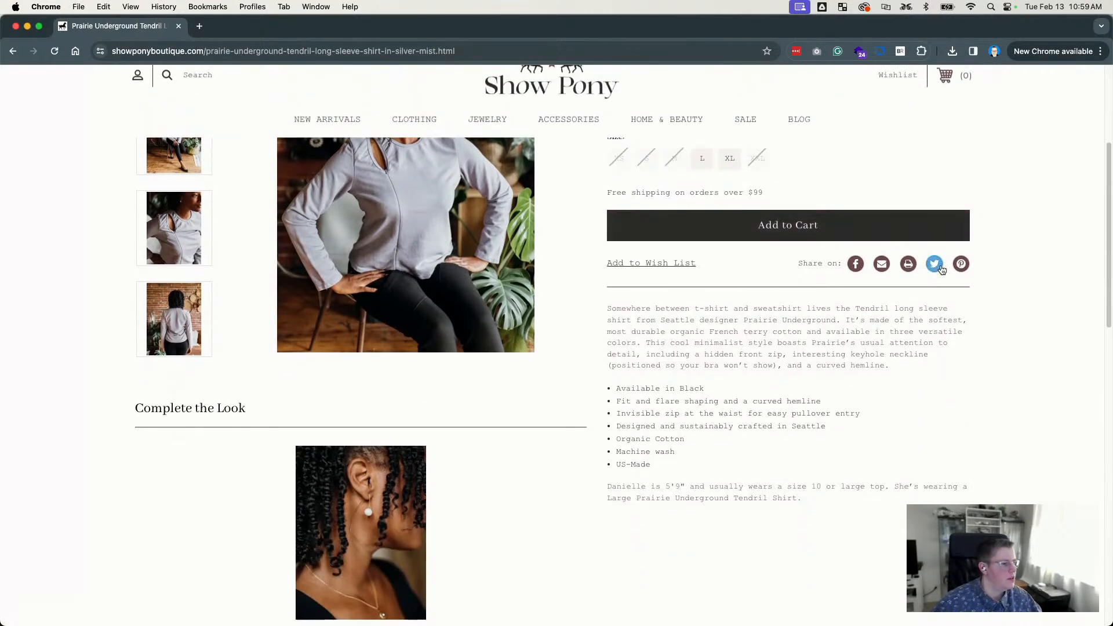
scroll(941, 270, up, 5)
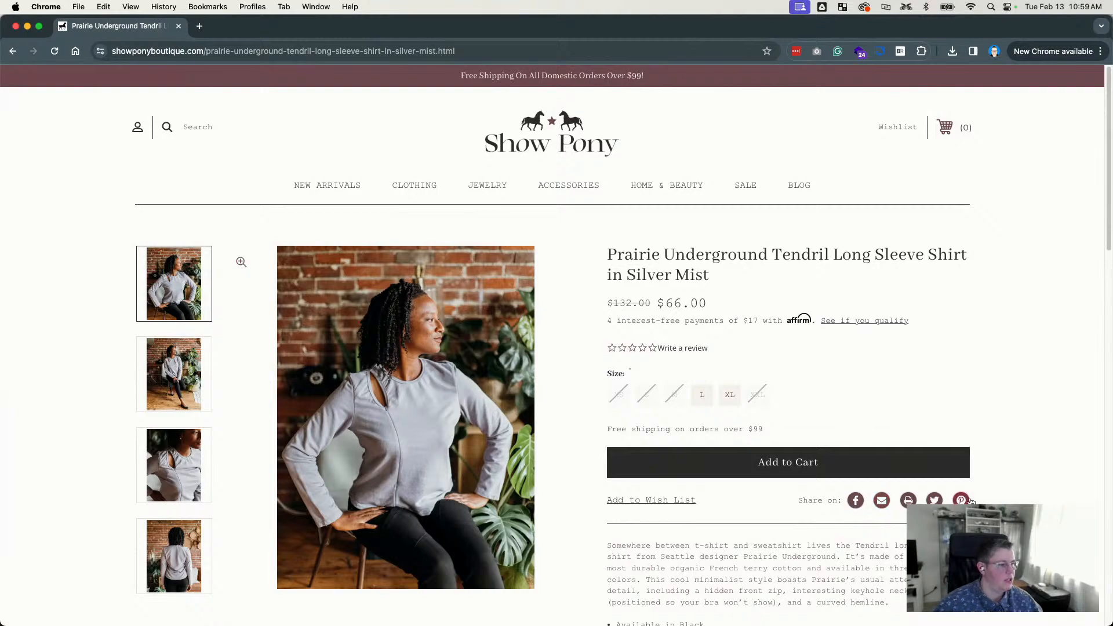
scroll(1032, 451, down, 10)
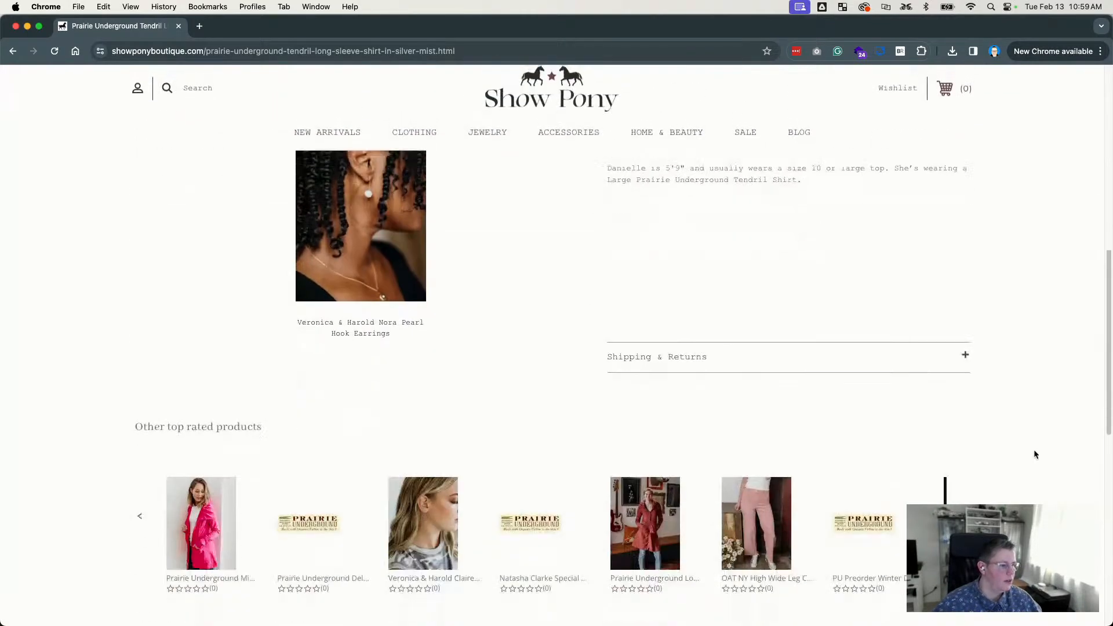
scroll(1034, 452, down, 2)
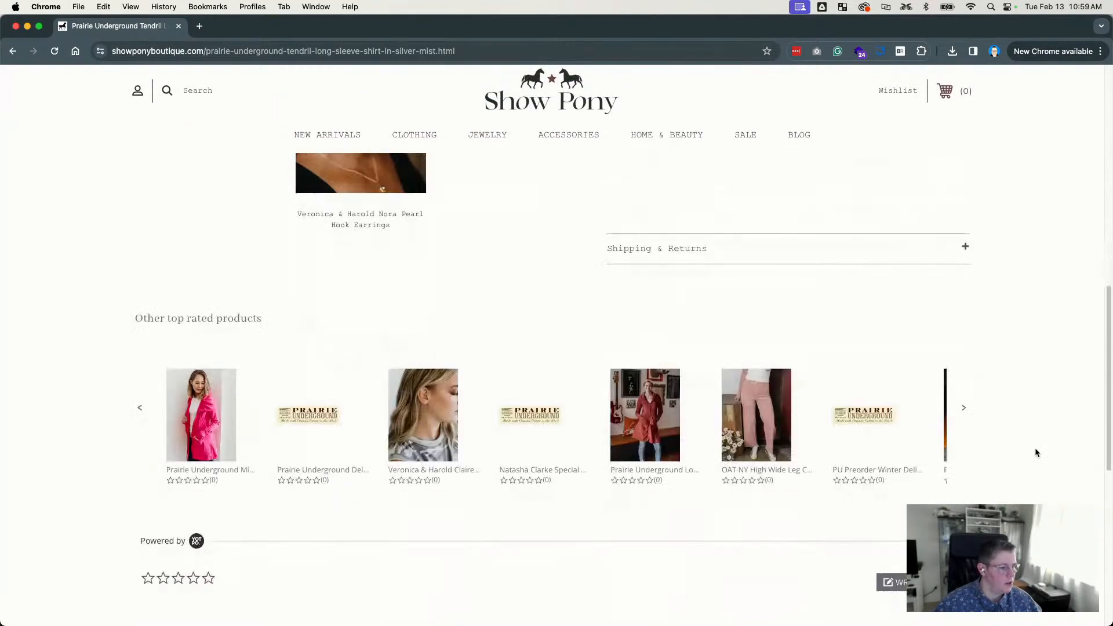
scroll(1035, 447, down, 3)
scroll(764, 516, down, 3)
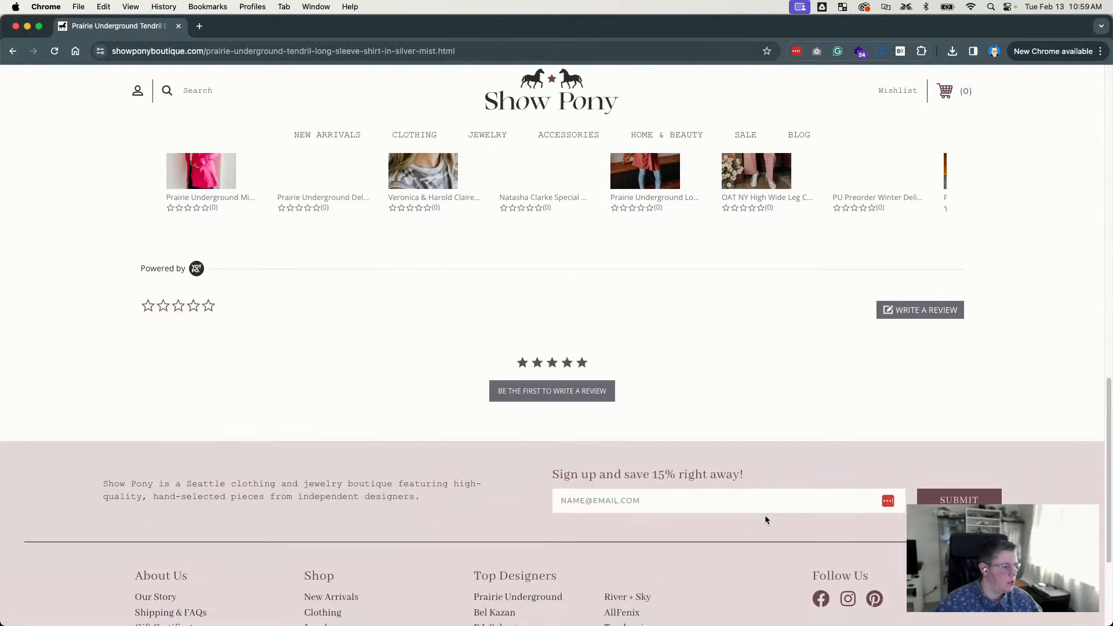
Step: Look over the shirt page's footer and return to the Show Pony Boutique homepage
scroll(765, 516, down, 2)
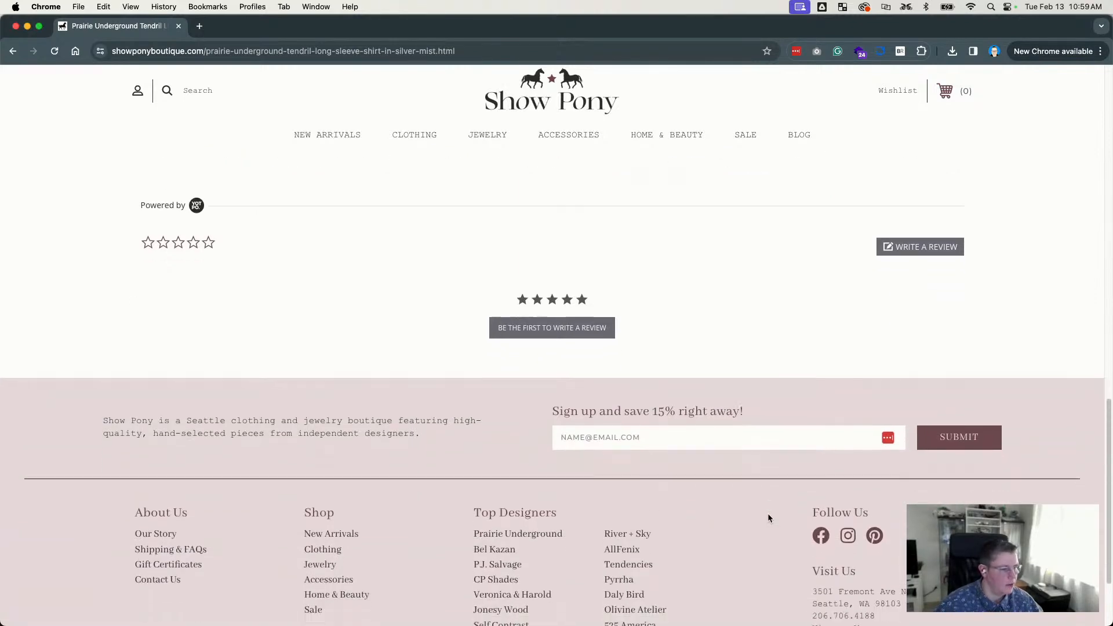
scroll(769, 518, down, 2)
scroll(770, 510, up, 15)
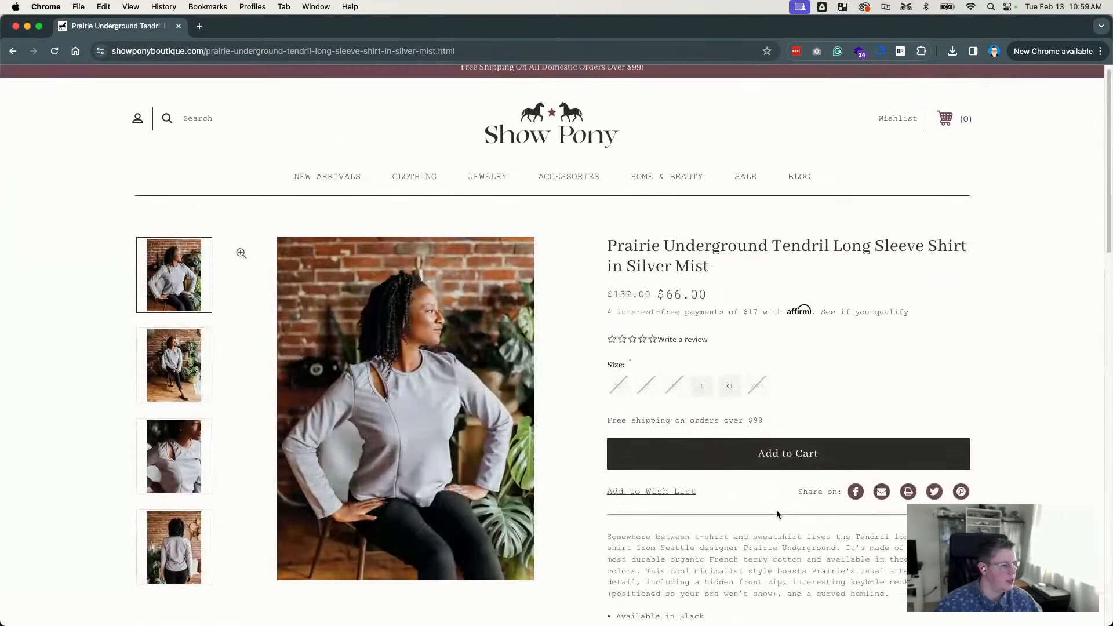
click(527, 146)
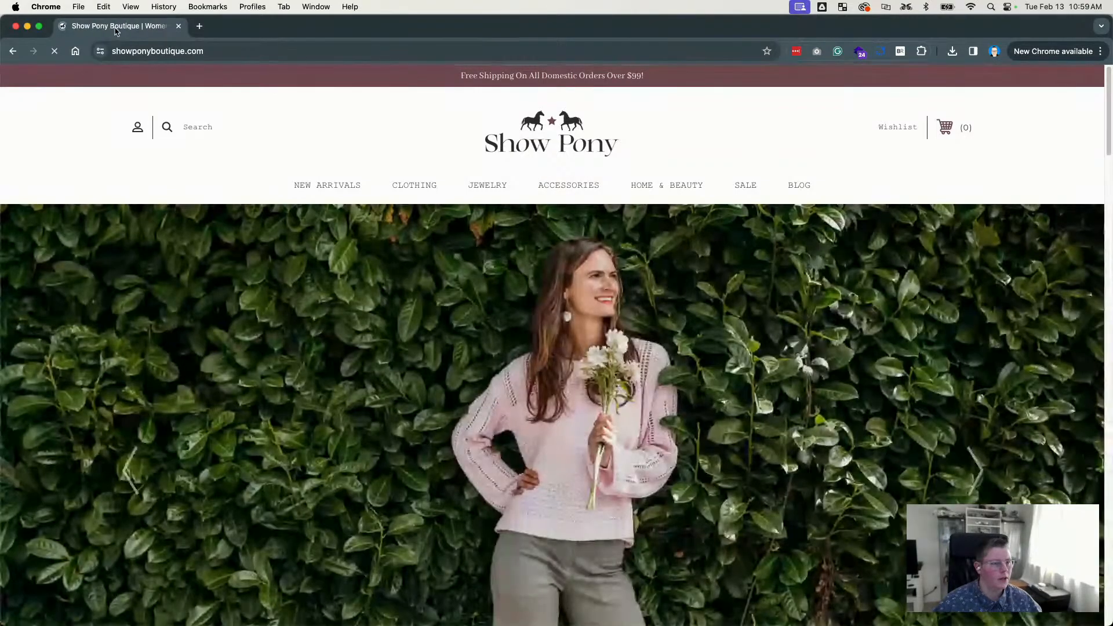
Step: Merge the separate Show Pony Boutique tab into the main browser window, beside the Rebel Roofing tab
drag(115, 32, 388, 111)
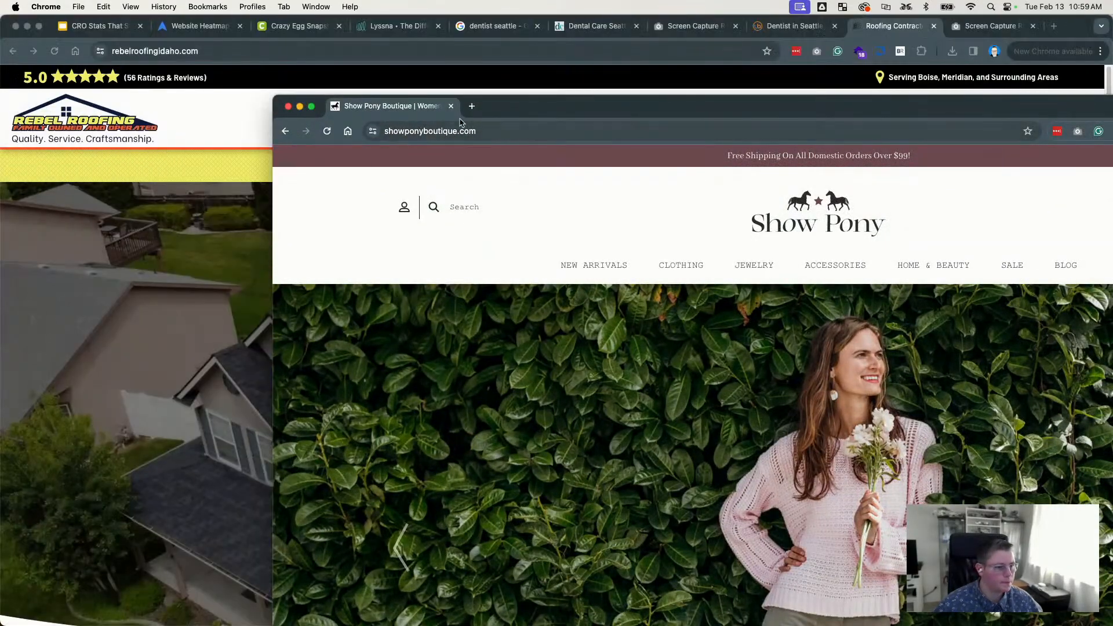
drag(366, 105, 813, 41)
Step: Close the Union Bay Dental Care tab and the GoFullPage capture of Dental Care Seattle, leaving the Dental Care Seattle site open
click(753, 34)
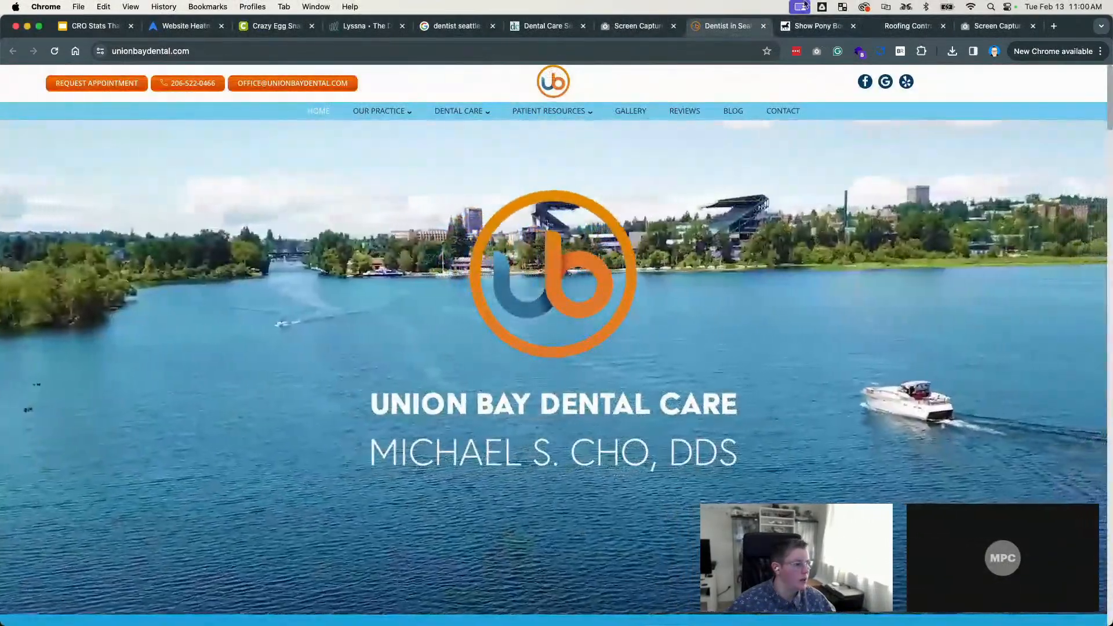
click(763, 26)
click(638, 25)
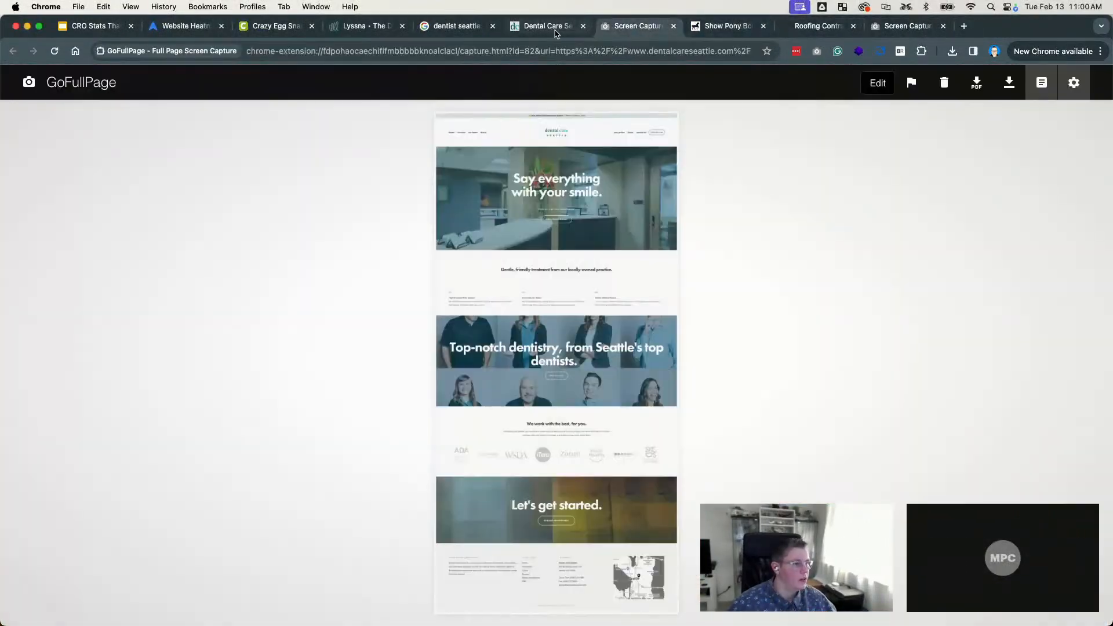
click(555, 29)
click(673, 26)
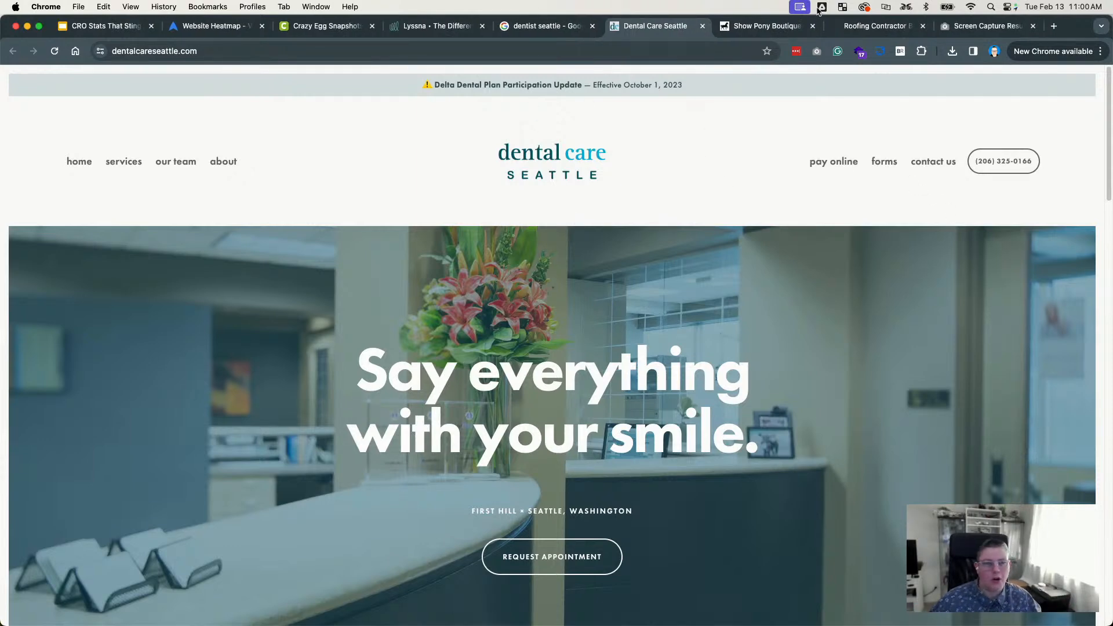
Step: Revisit the Show Pony Boutique homepage and the Rebel Roofing homepage
click(774, 30)
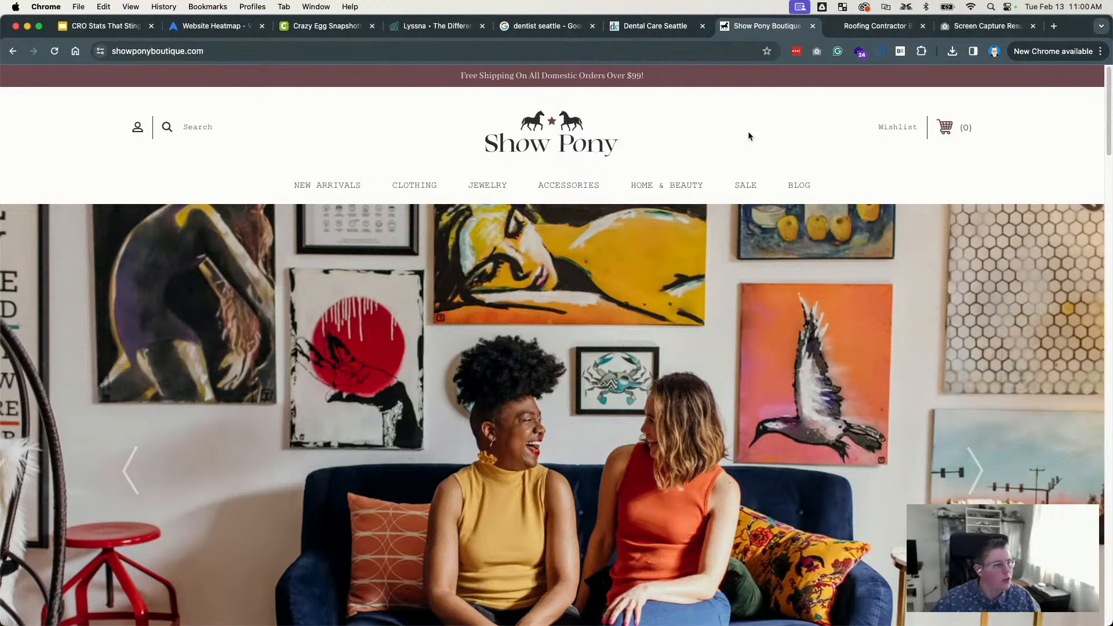
click(875, 25)
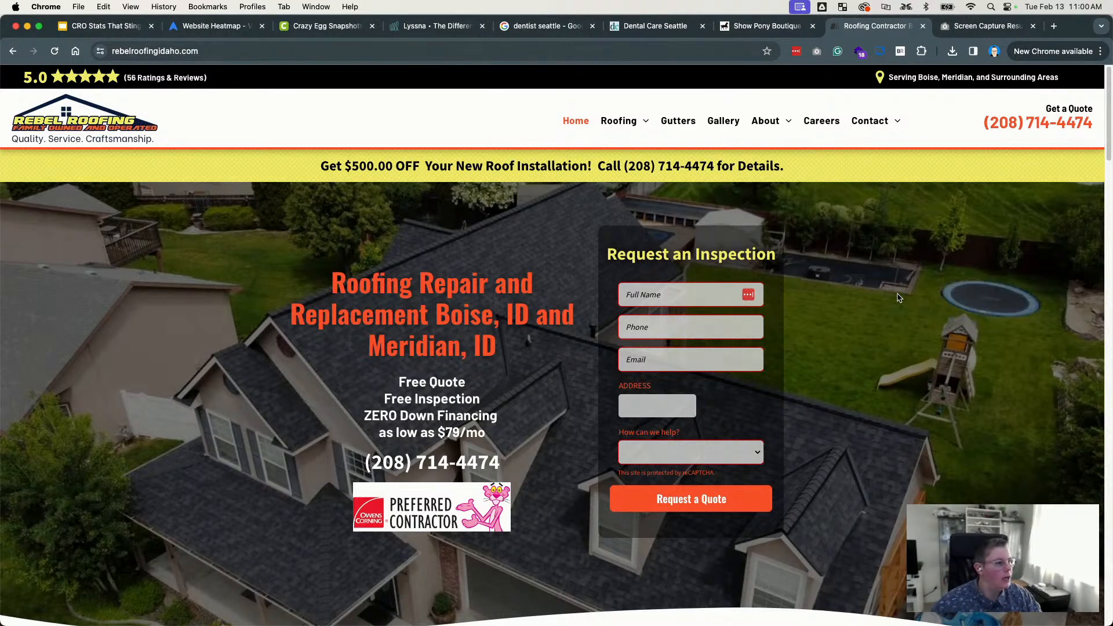
Step: Switch to Adobe XD, look over the Dental Care Seattle mockup on artboard Web 1920 – 1, and minimize the window
mouse_move(319, 603)
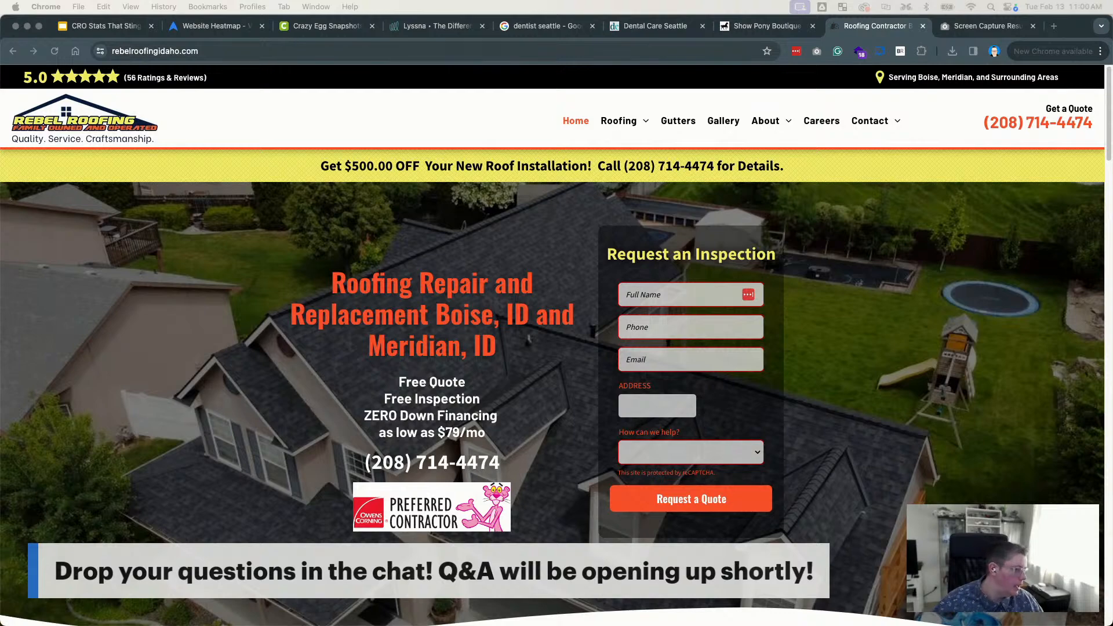
click(869, 608)
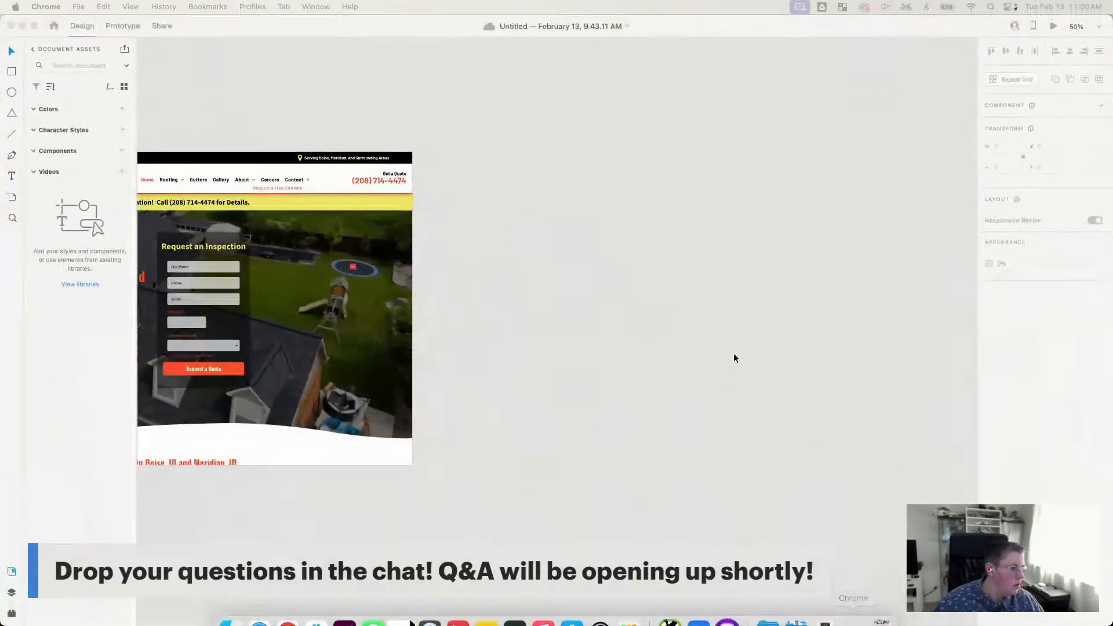
drag(349, 350, 893, 329)
drag(469, 359, 860, 397)
drag(548, 374, 873, 389)
mouse_move(541, 405)
mouse_down()
mouse_move(766, 407)
mouse_move(530, 418)
mouse_up()
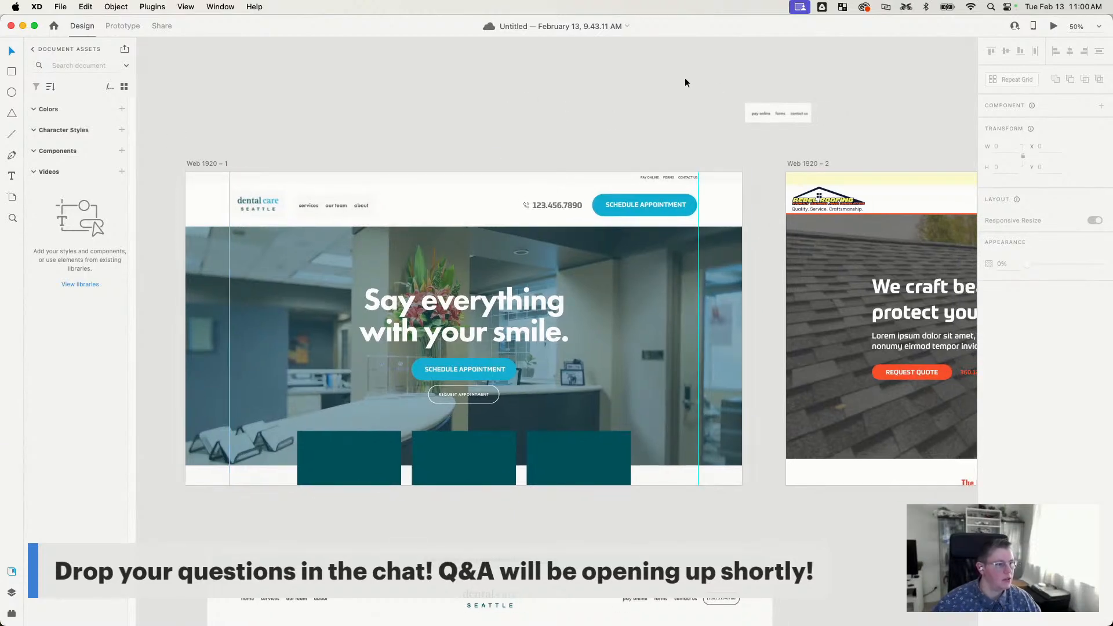
drag(581, 232, 576, 209)
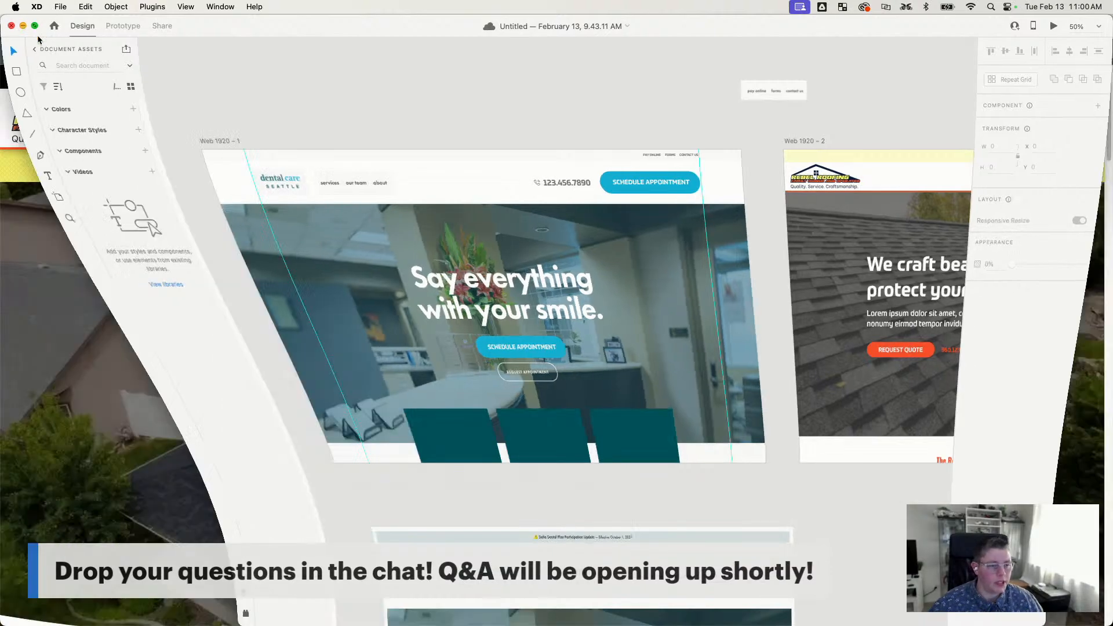
click(23, 25)
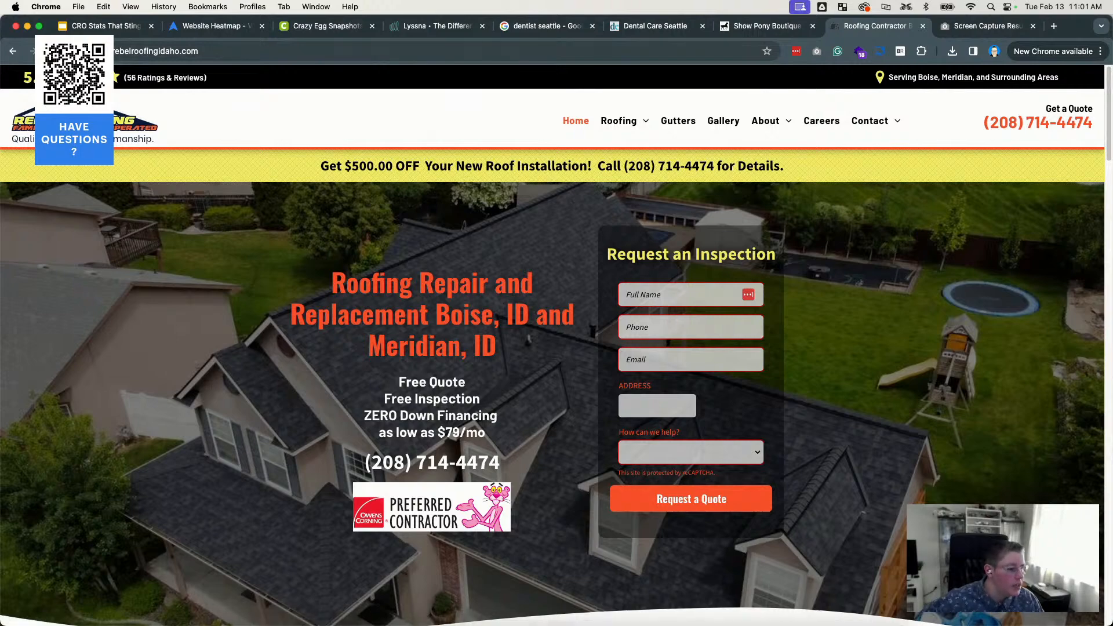
Step: Switch back to Adobe XD, nudge the header's Schedule Appointment button on Web 1920 – 1 to X 1407, Y 72, and save the document
click(335, 611)
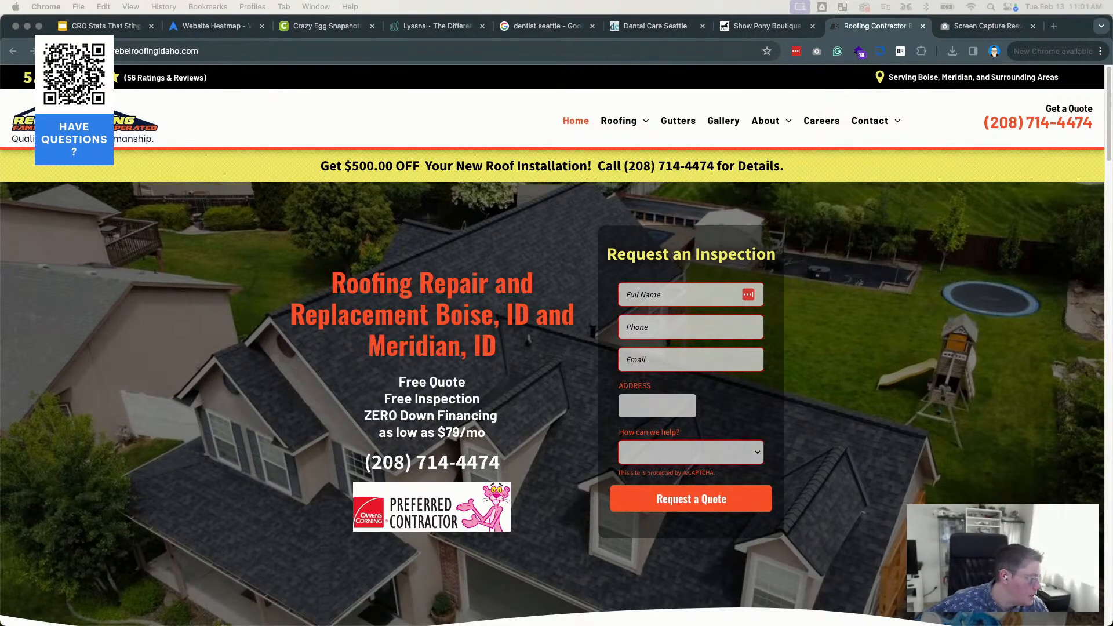
click(869, 608)
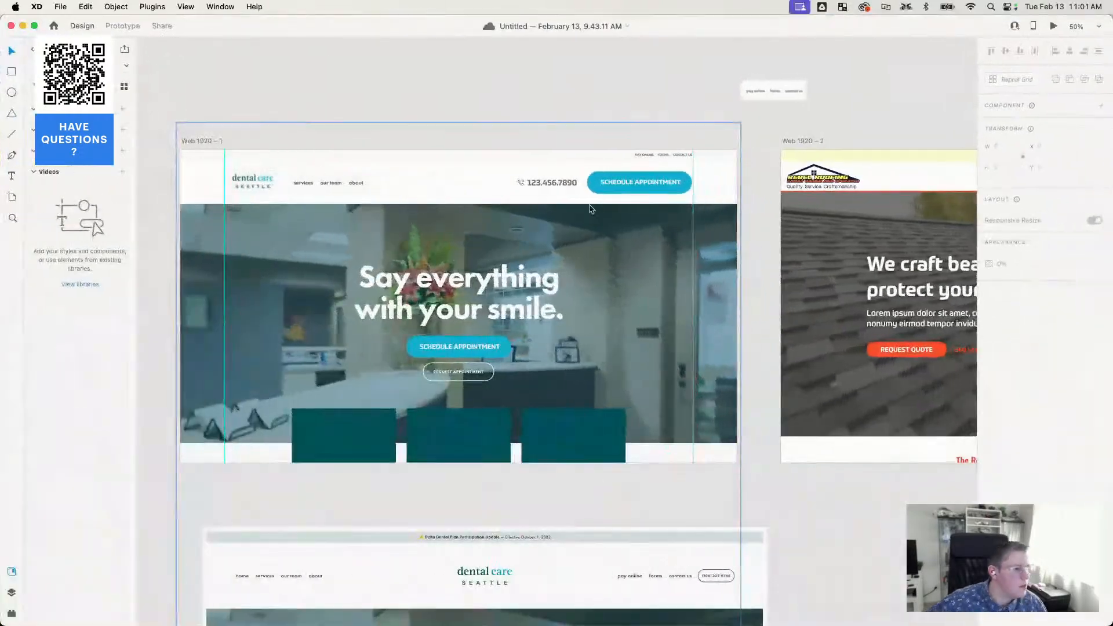
mouse_move(647, 184)
mouse_down()
mouse_move(683, 183)
mouse_move(650, 183)
mouse_up()
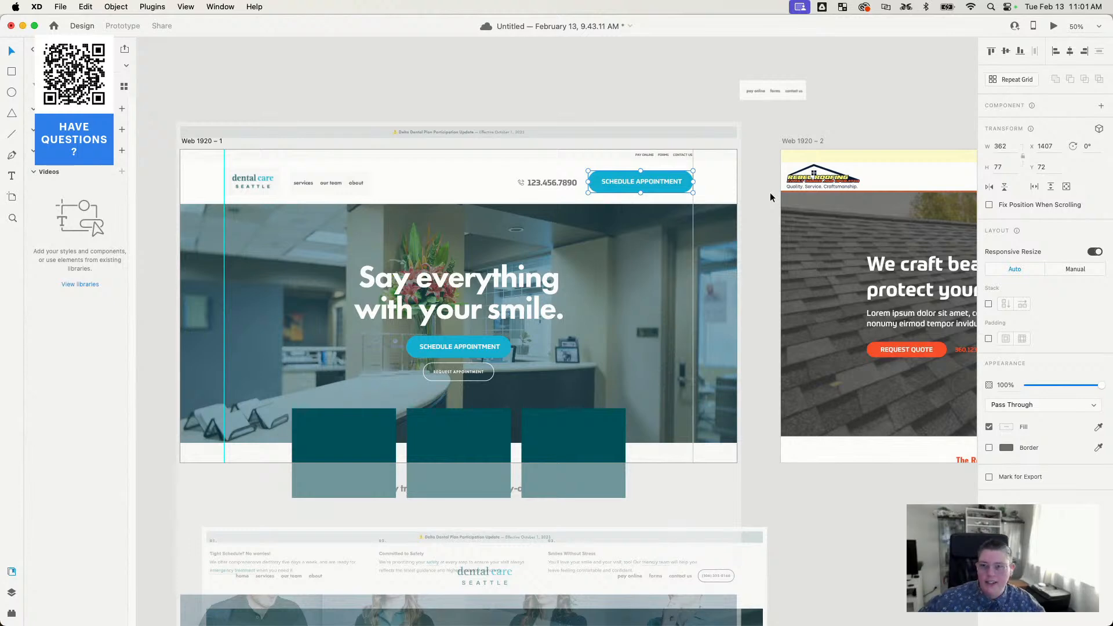
key(cmd+s)
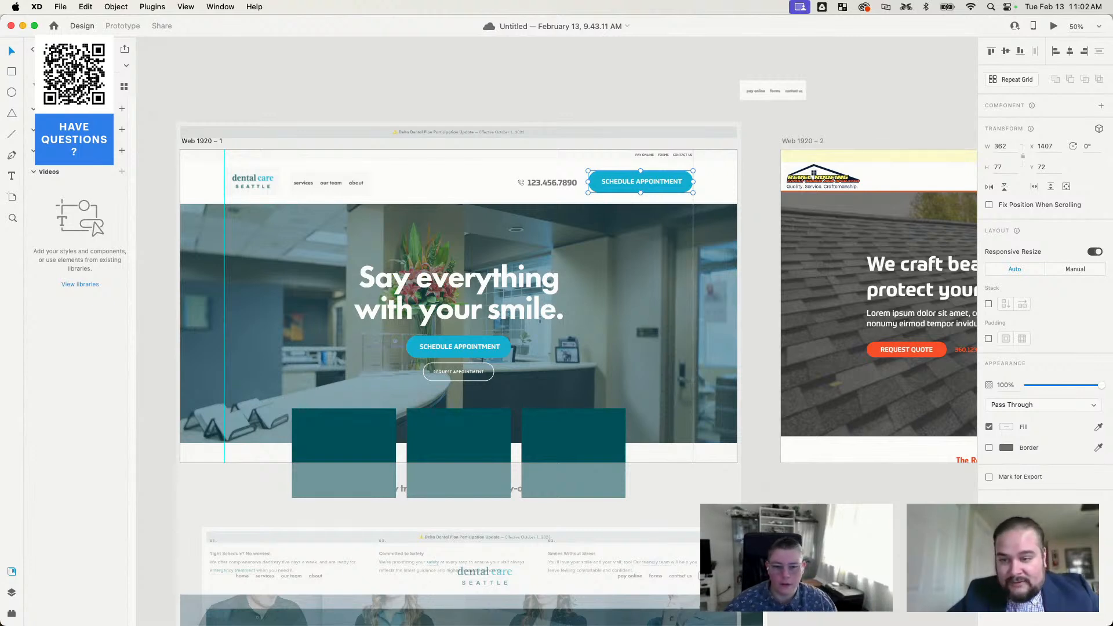
Step: Switch to Chrome and bring up the Show Pony Boutique homepage
mouse_move(291, 618)
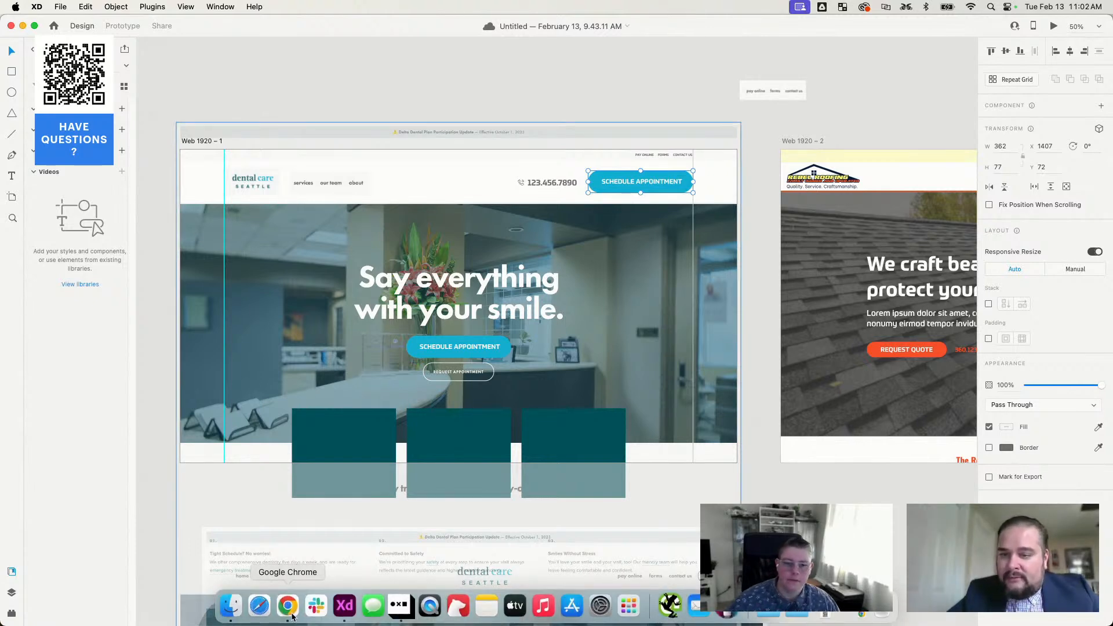
click(291, 618)
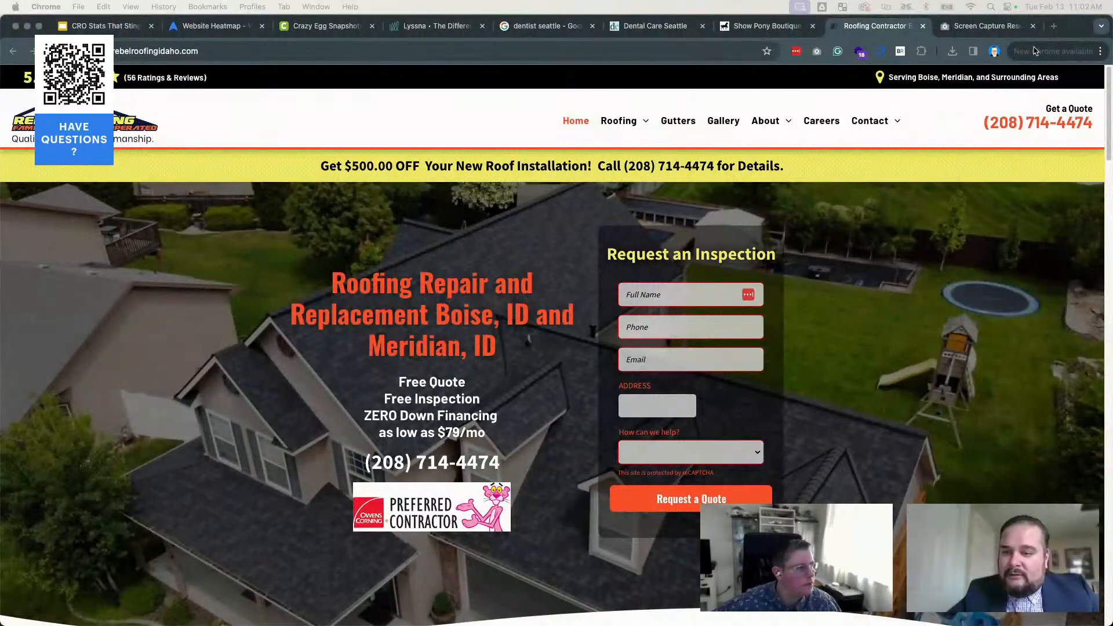
click(766, 25)
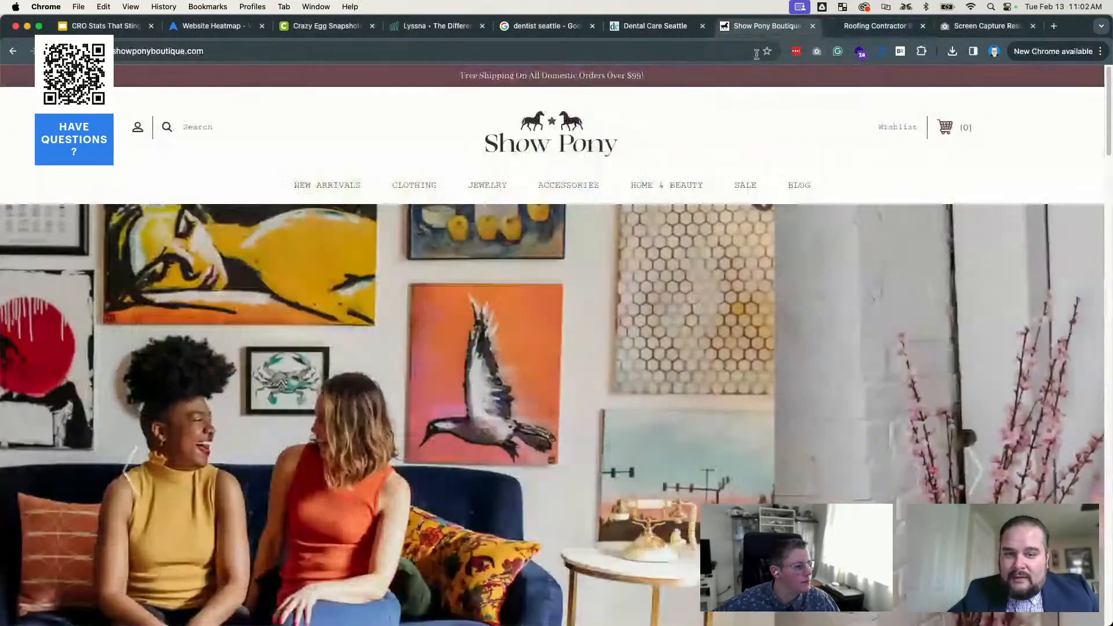
mouse_move(569, 185)
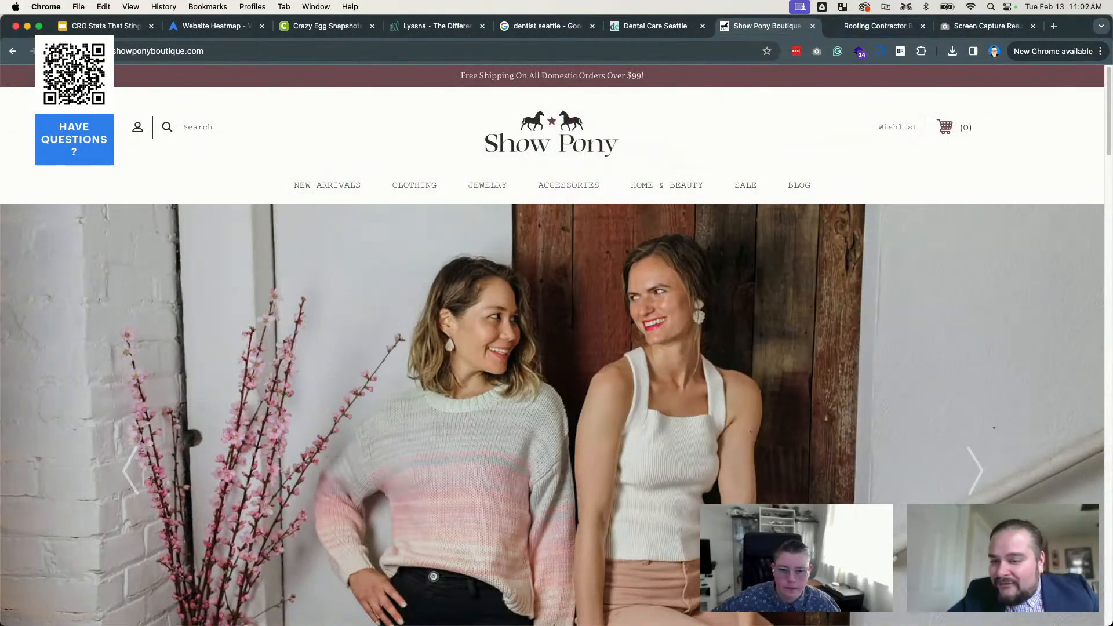